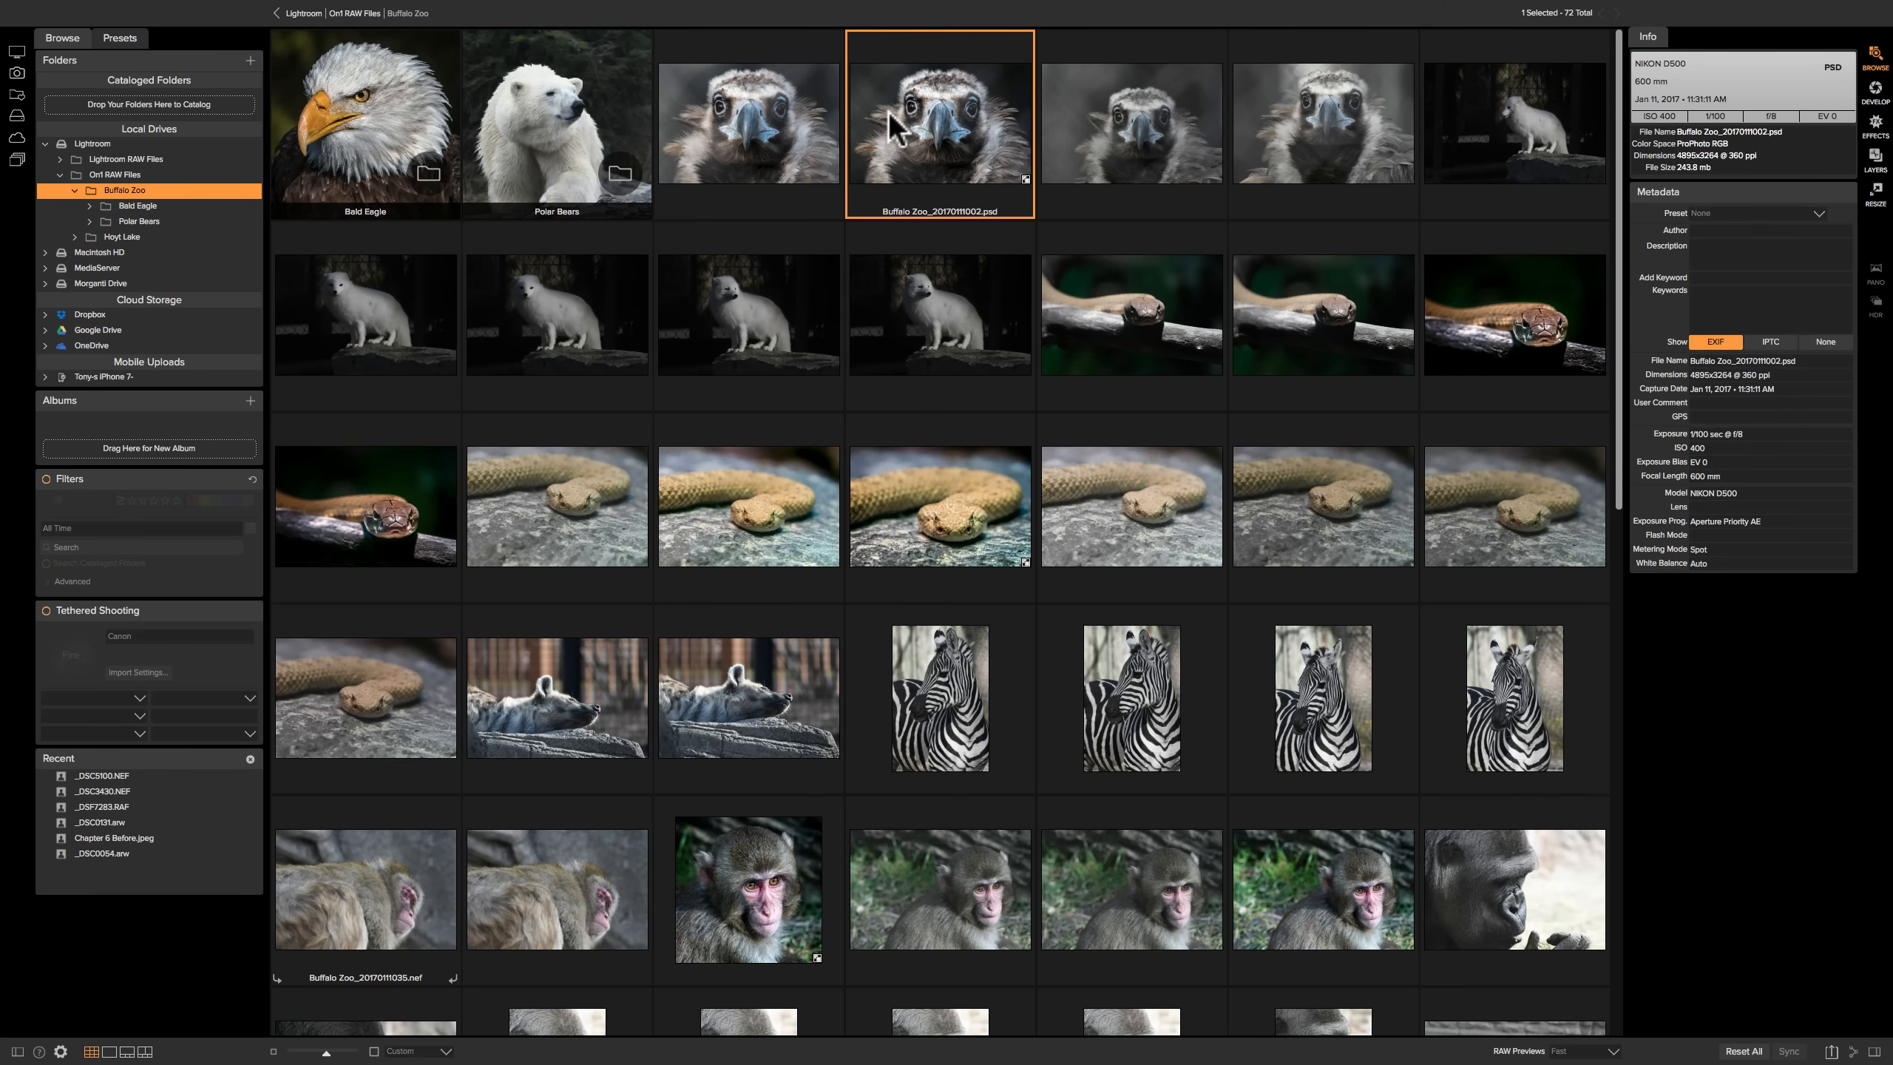
Move the vulture photo Buffalo Zoo_20170111002.psd into the Polar Bears folder and open that folder
scroll(432, 165, down, 1)
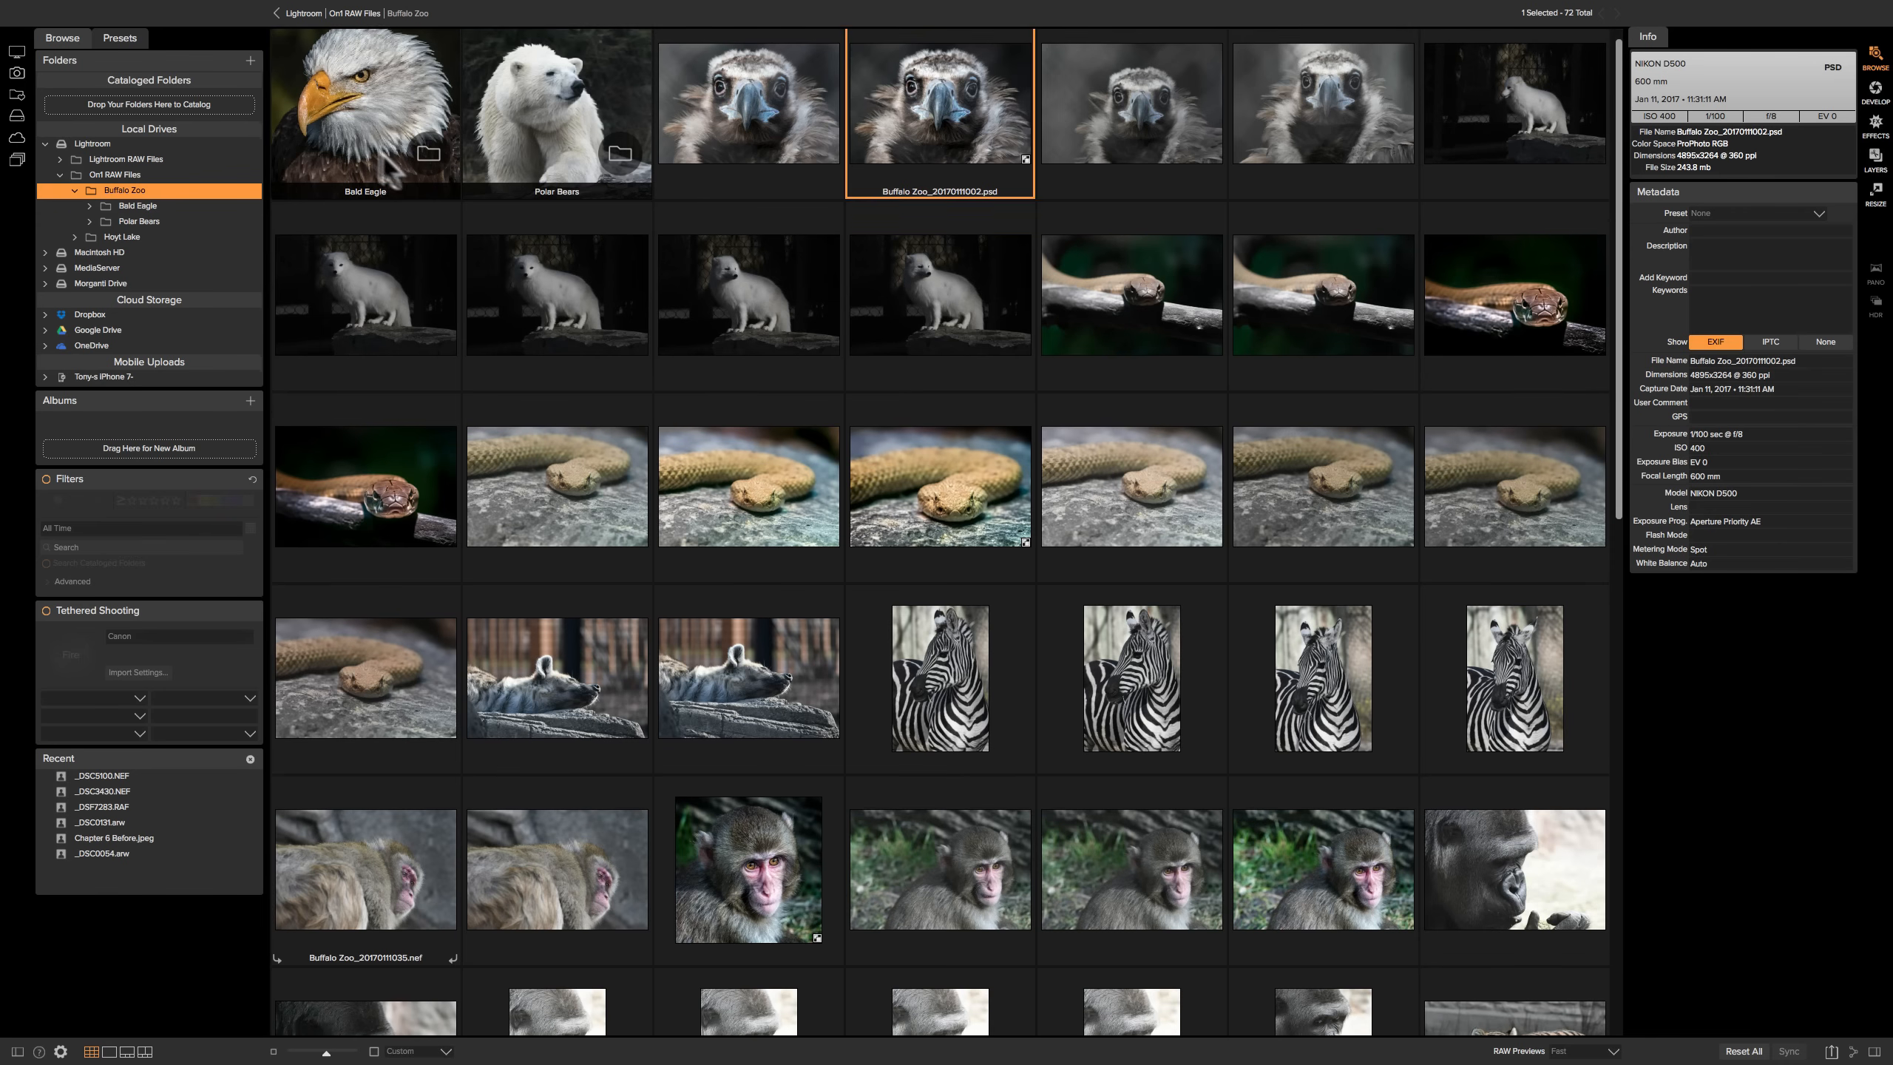
scroll(380, 159, up, 1)
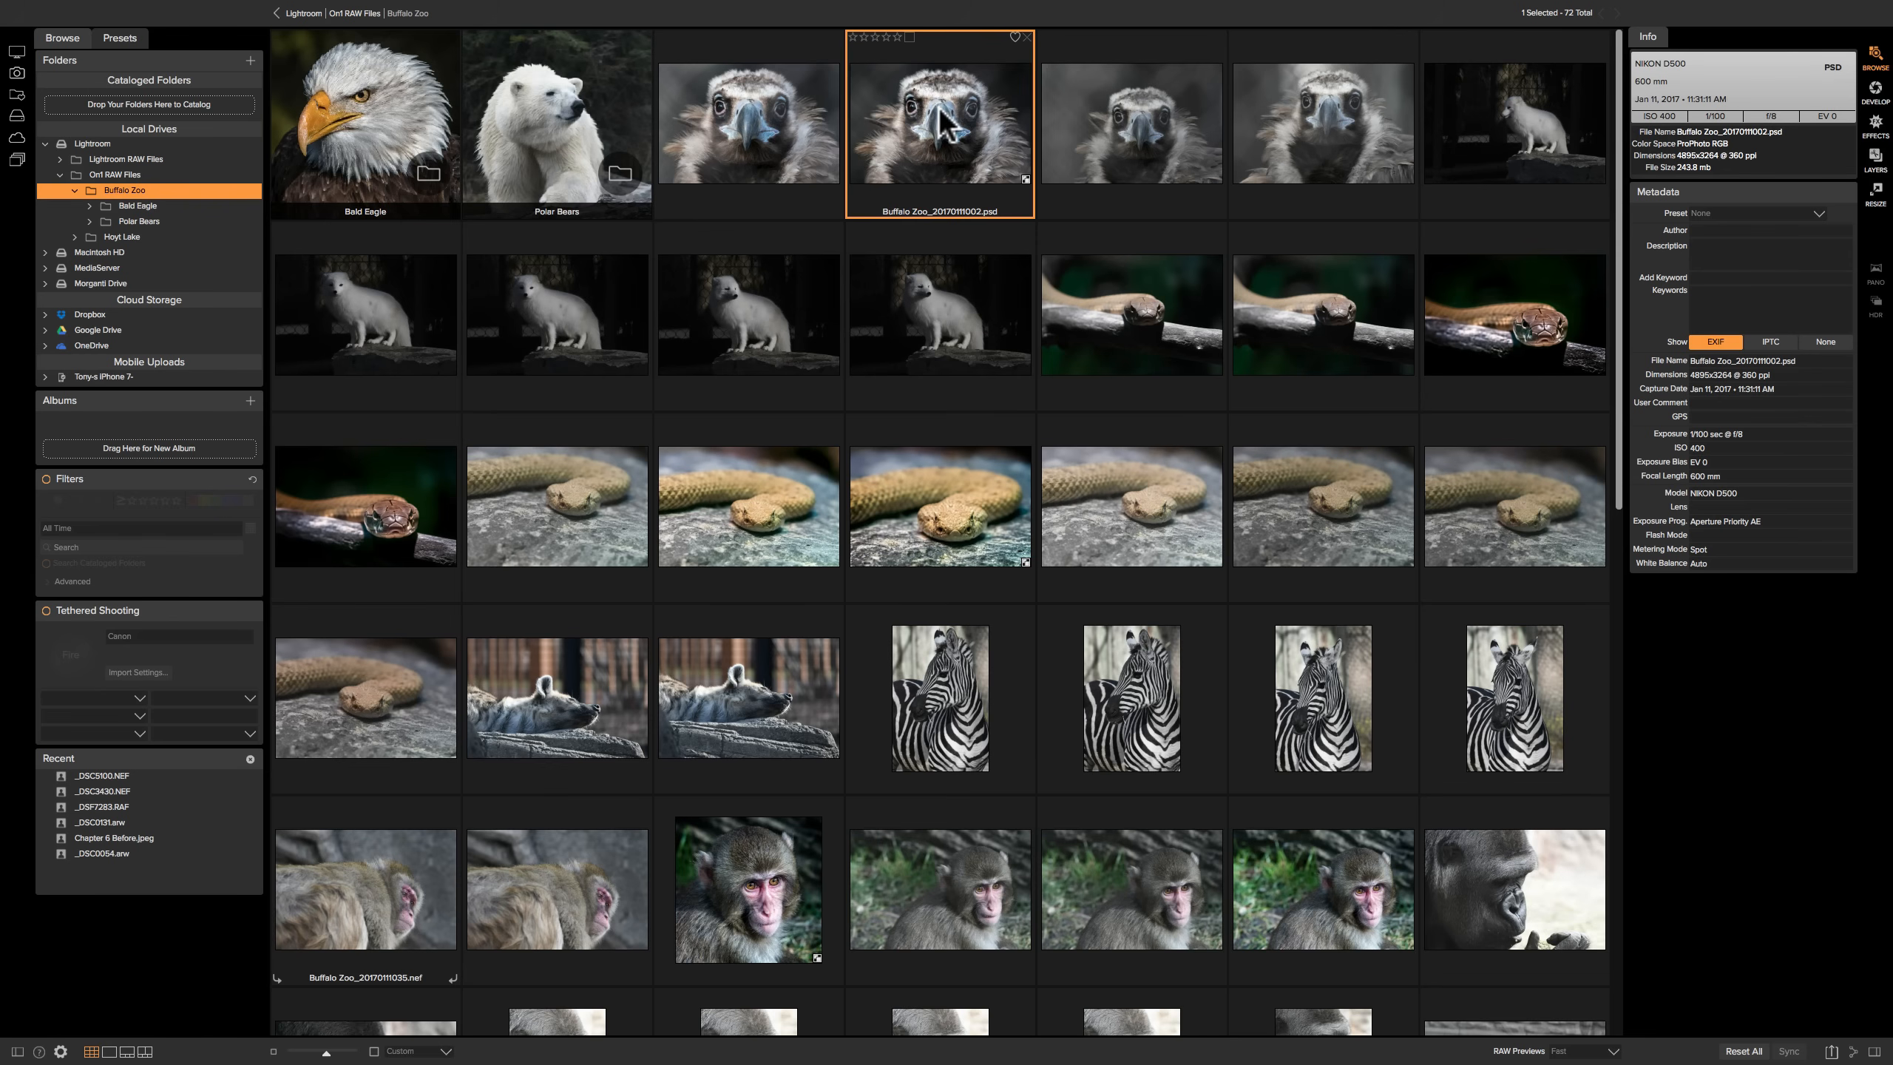
drag(936, 111, 555, 123)
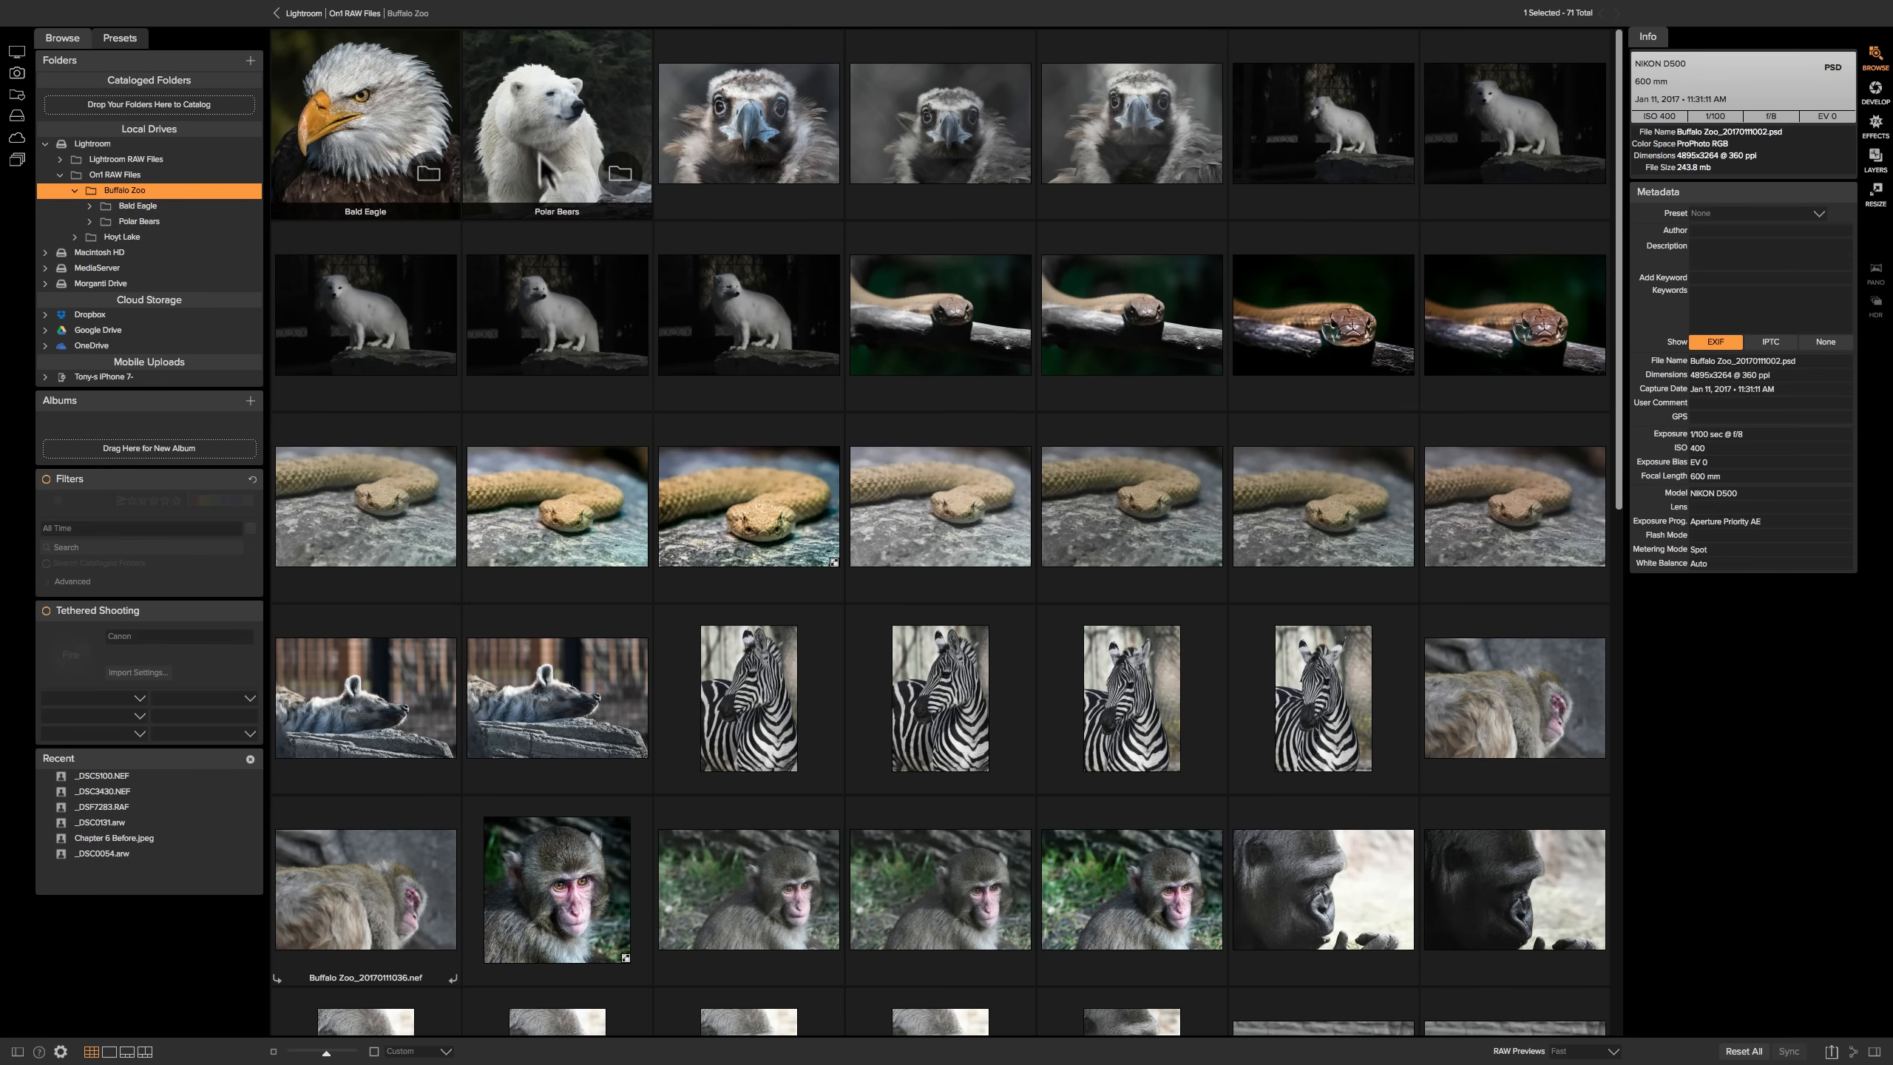
click(548, 146)
double_click(549, 146)
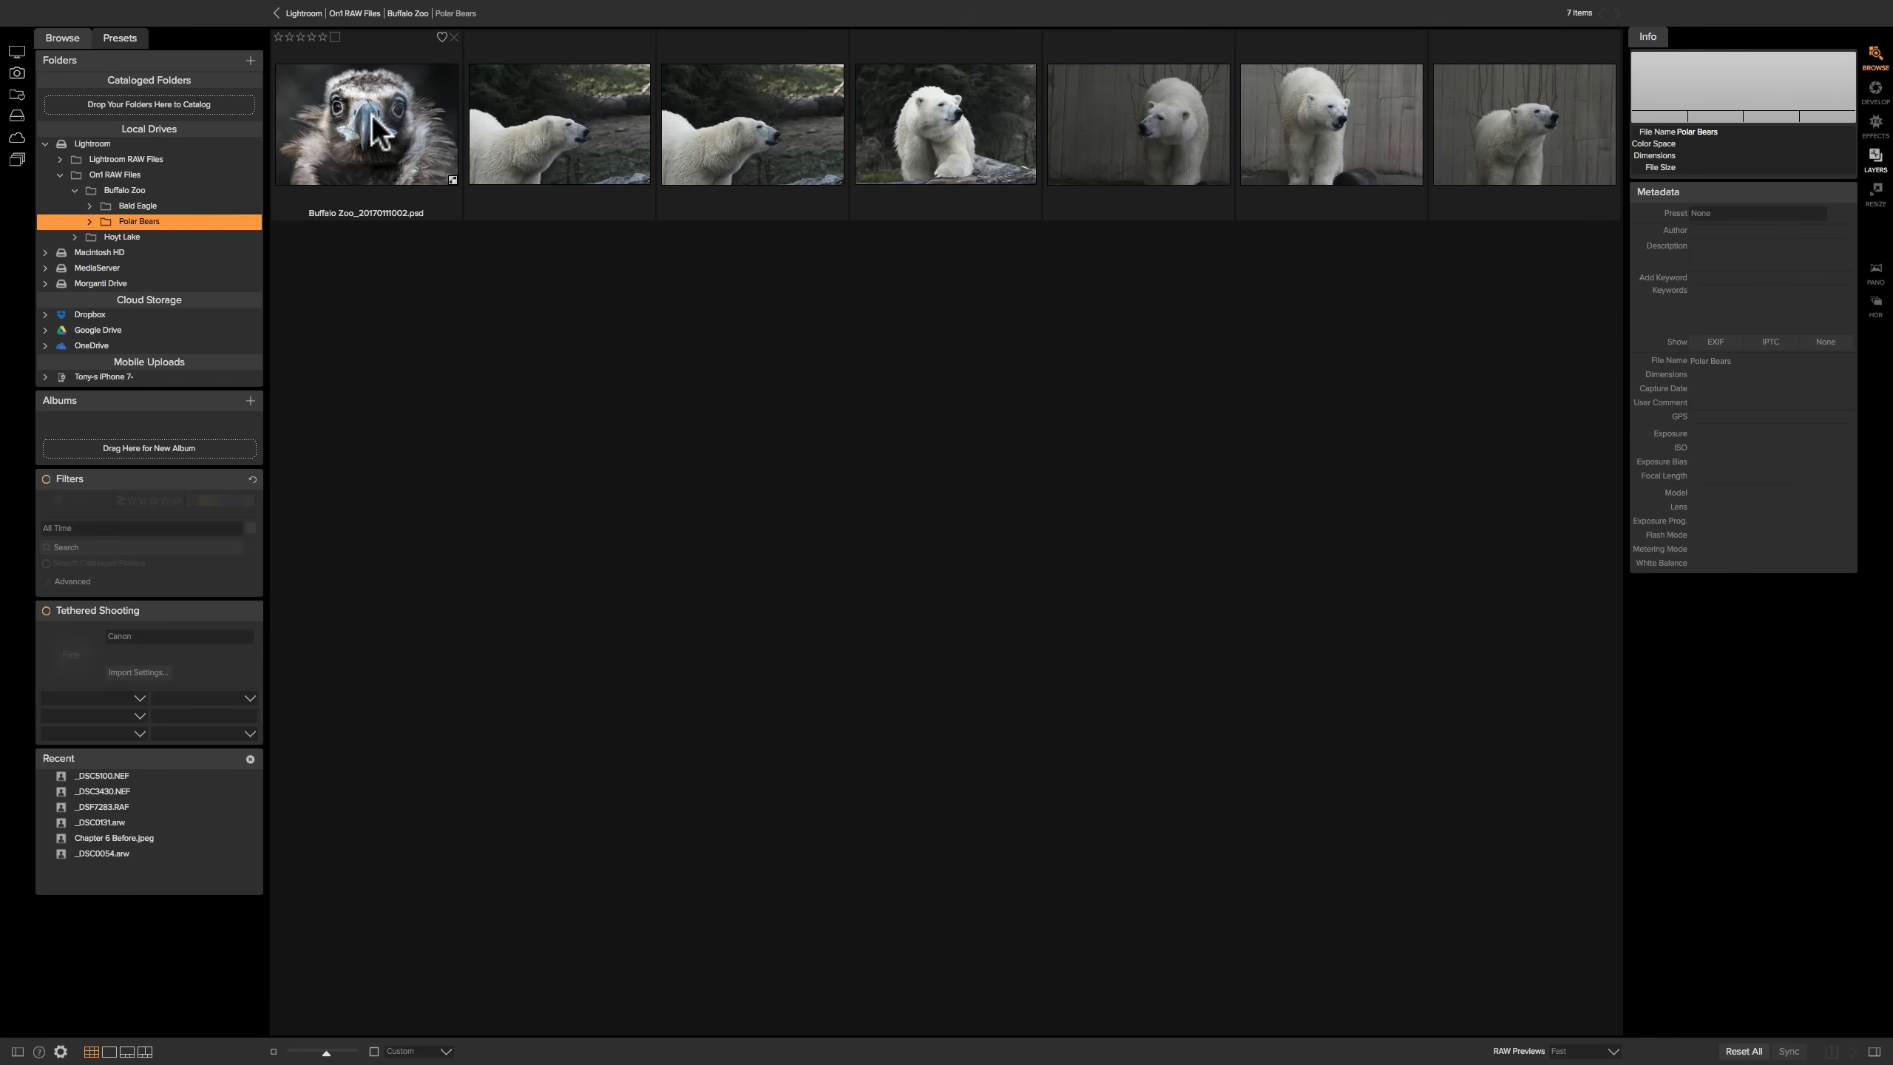
Collapse and re-expand the Lightroom drive's folder tree, and move the vulture photo from Polar Bears back into the Buffalo Zoo folder
click(56, 176)
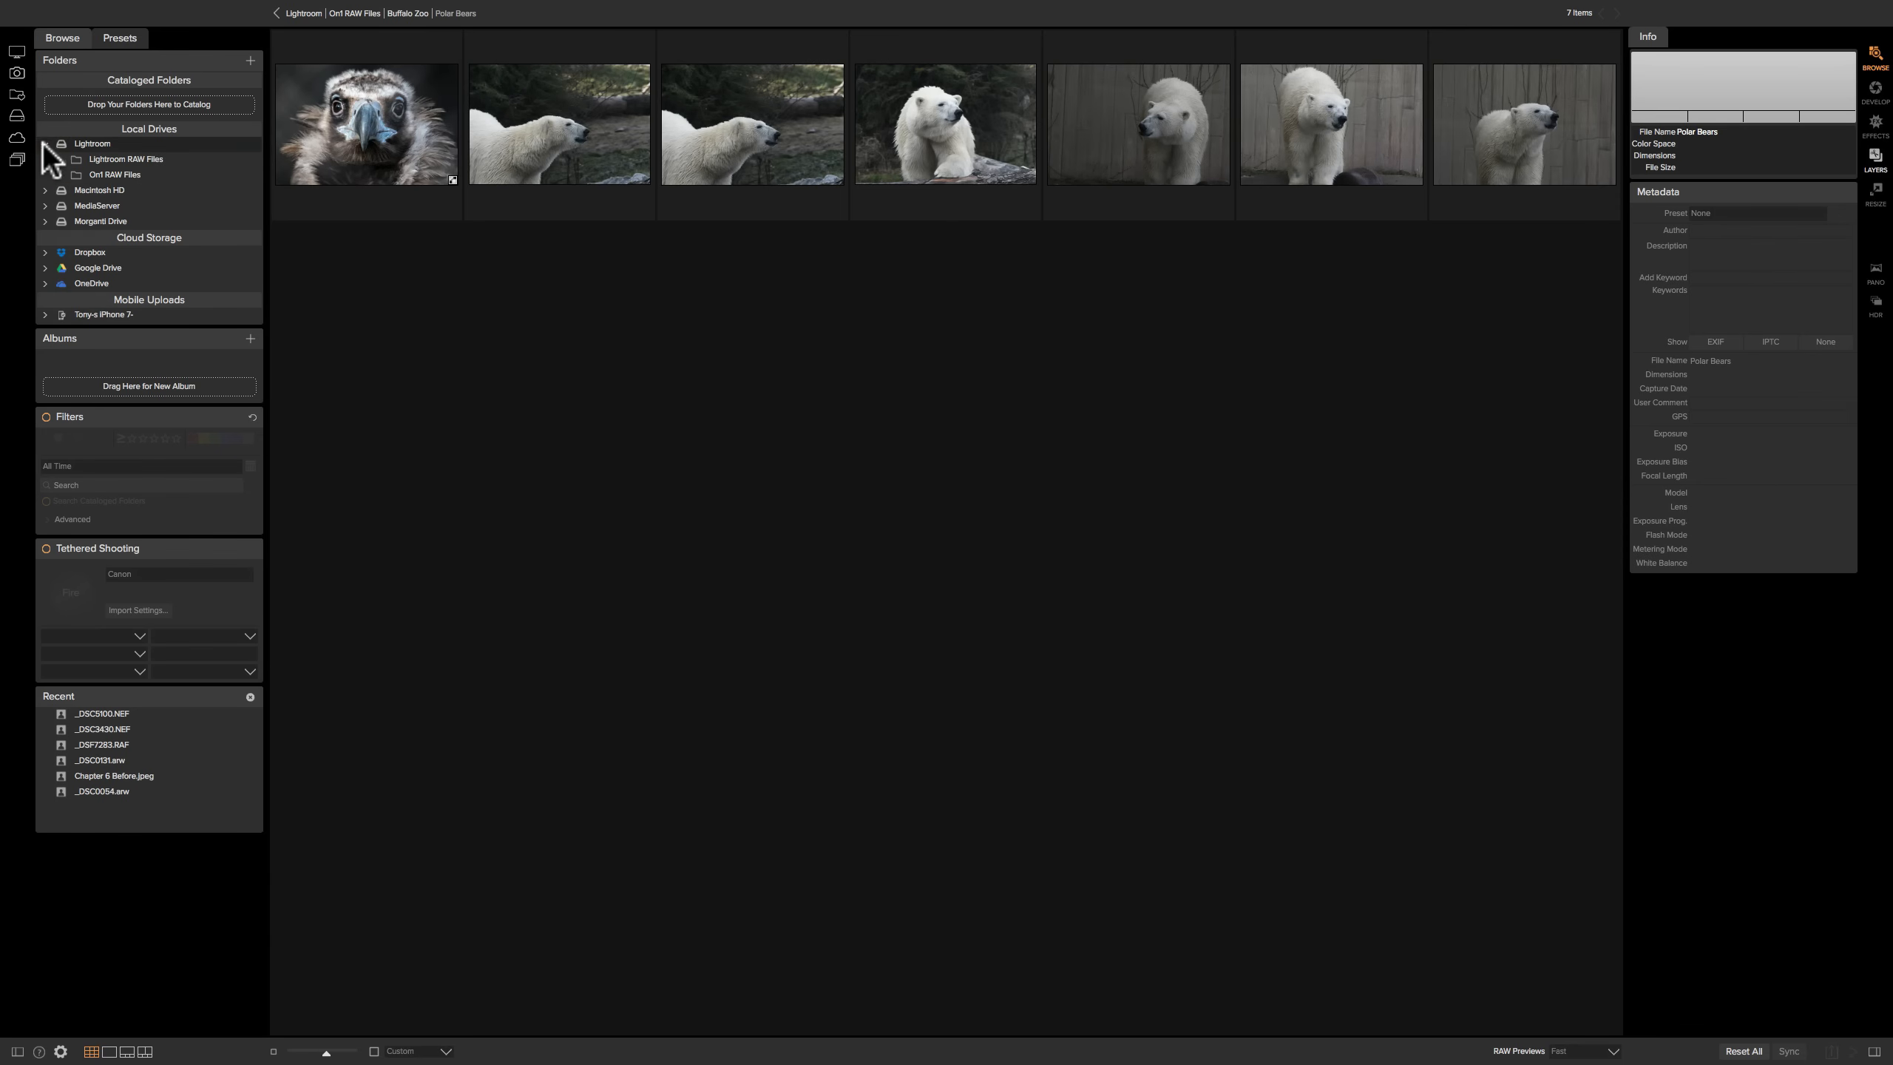
click(45, 145)
click(44, 144)
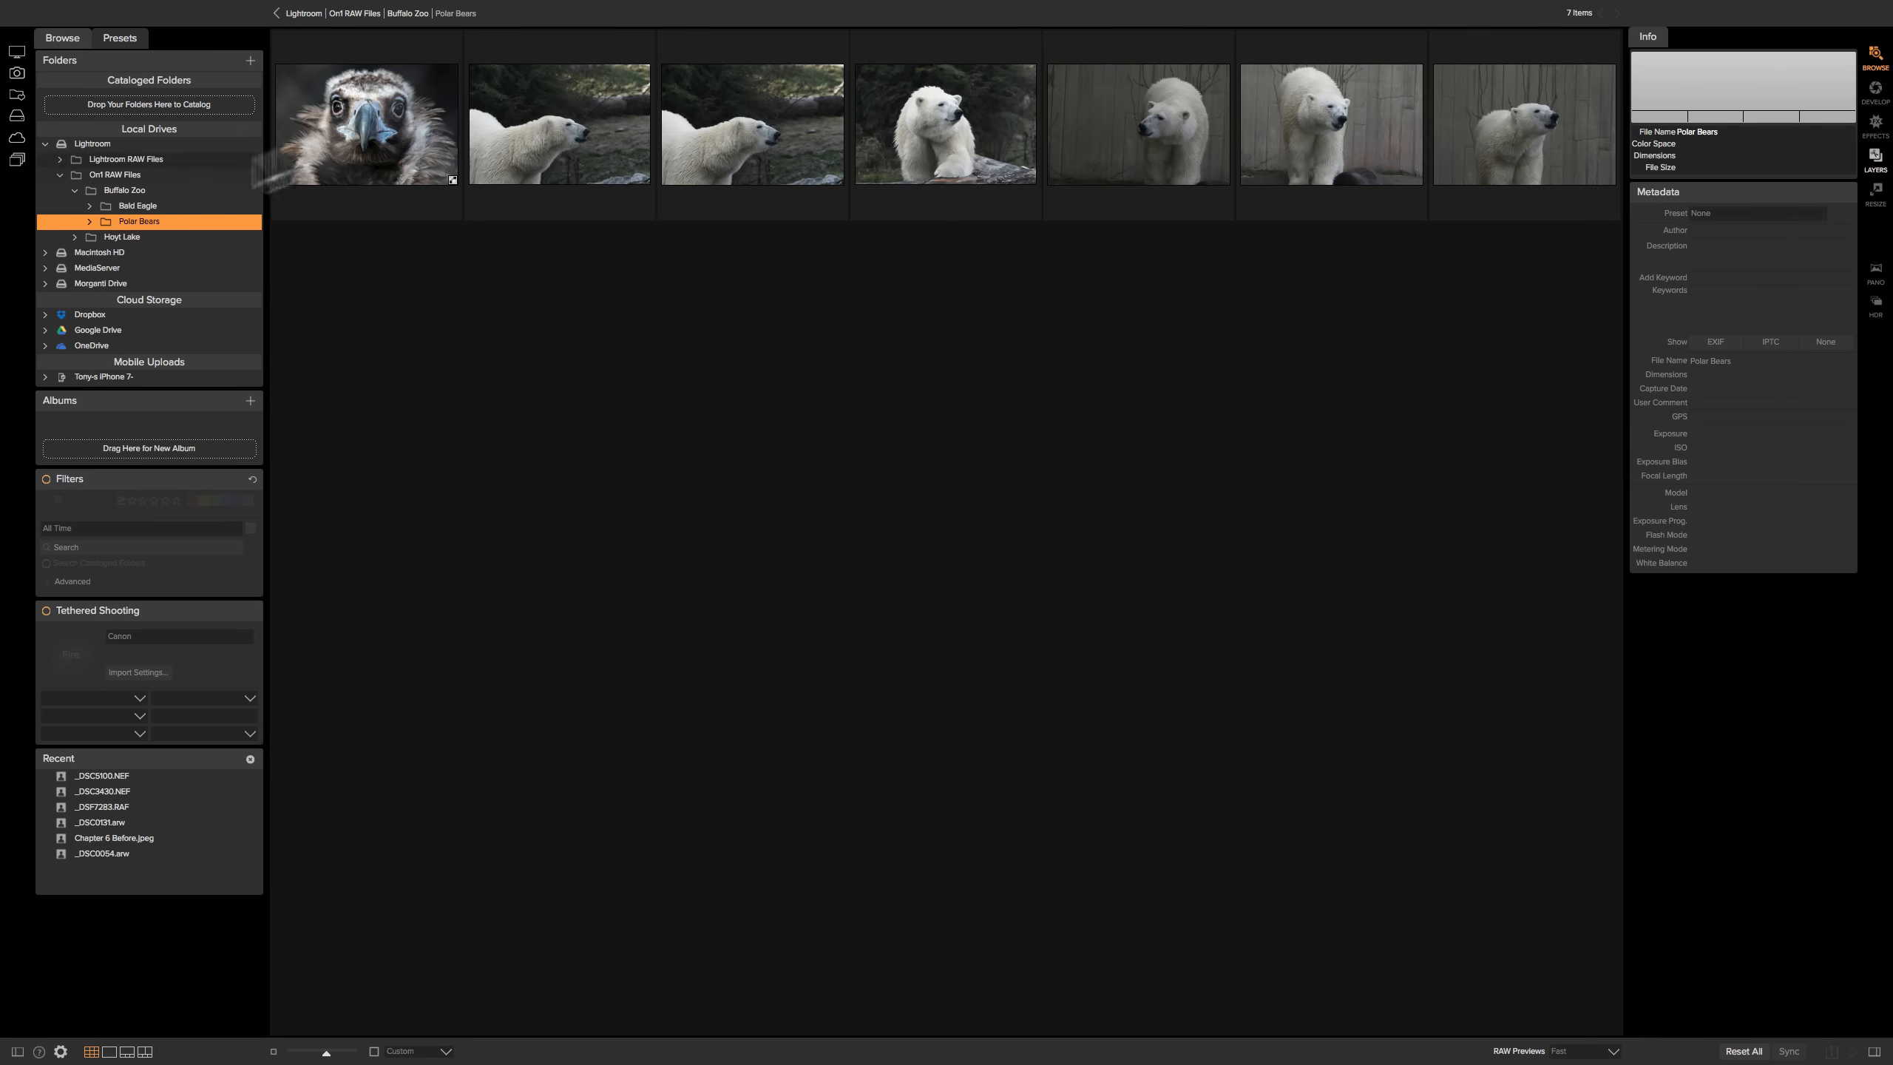
drag(379, 115, 118, 187)
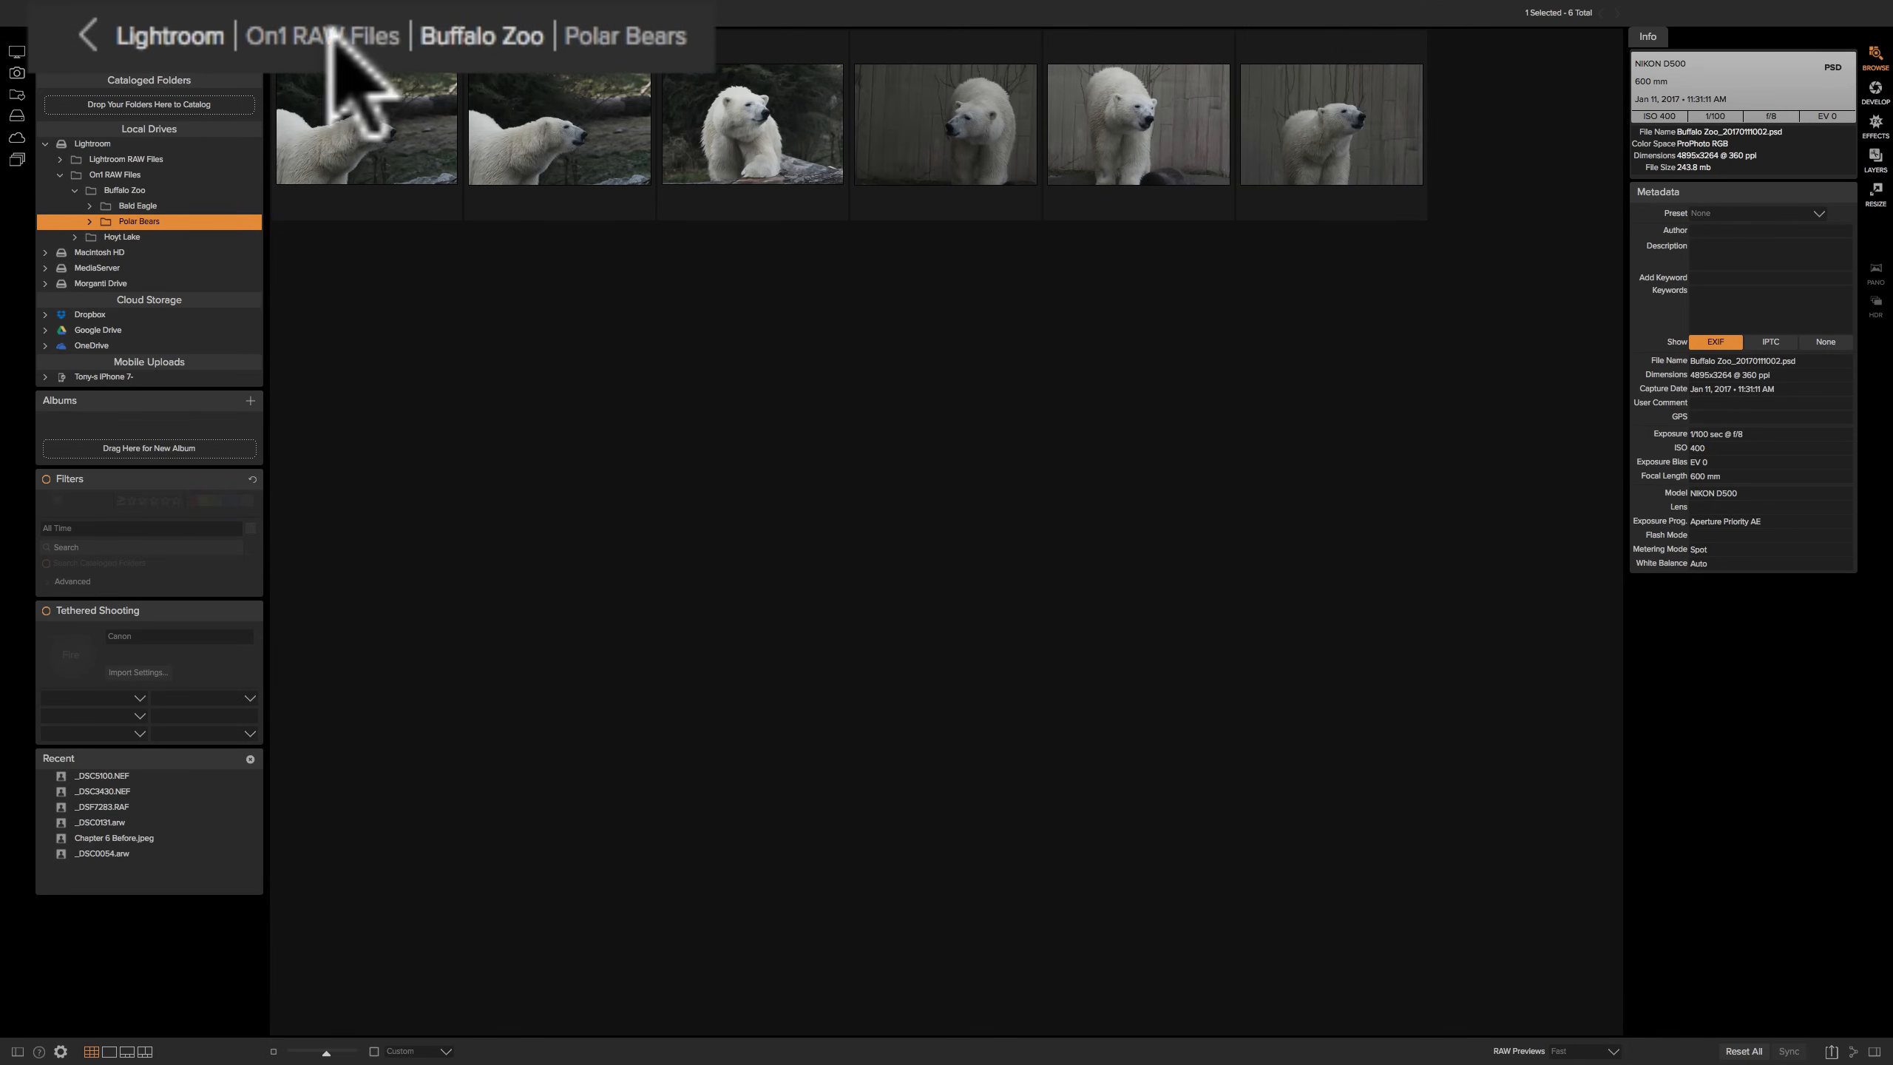
Return to the Buffalo Zoo folder and place Buffalo Zoo_20170111002.psd back beside the other vulture photos
click(409, 13)
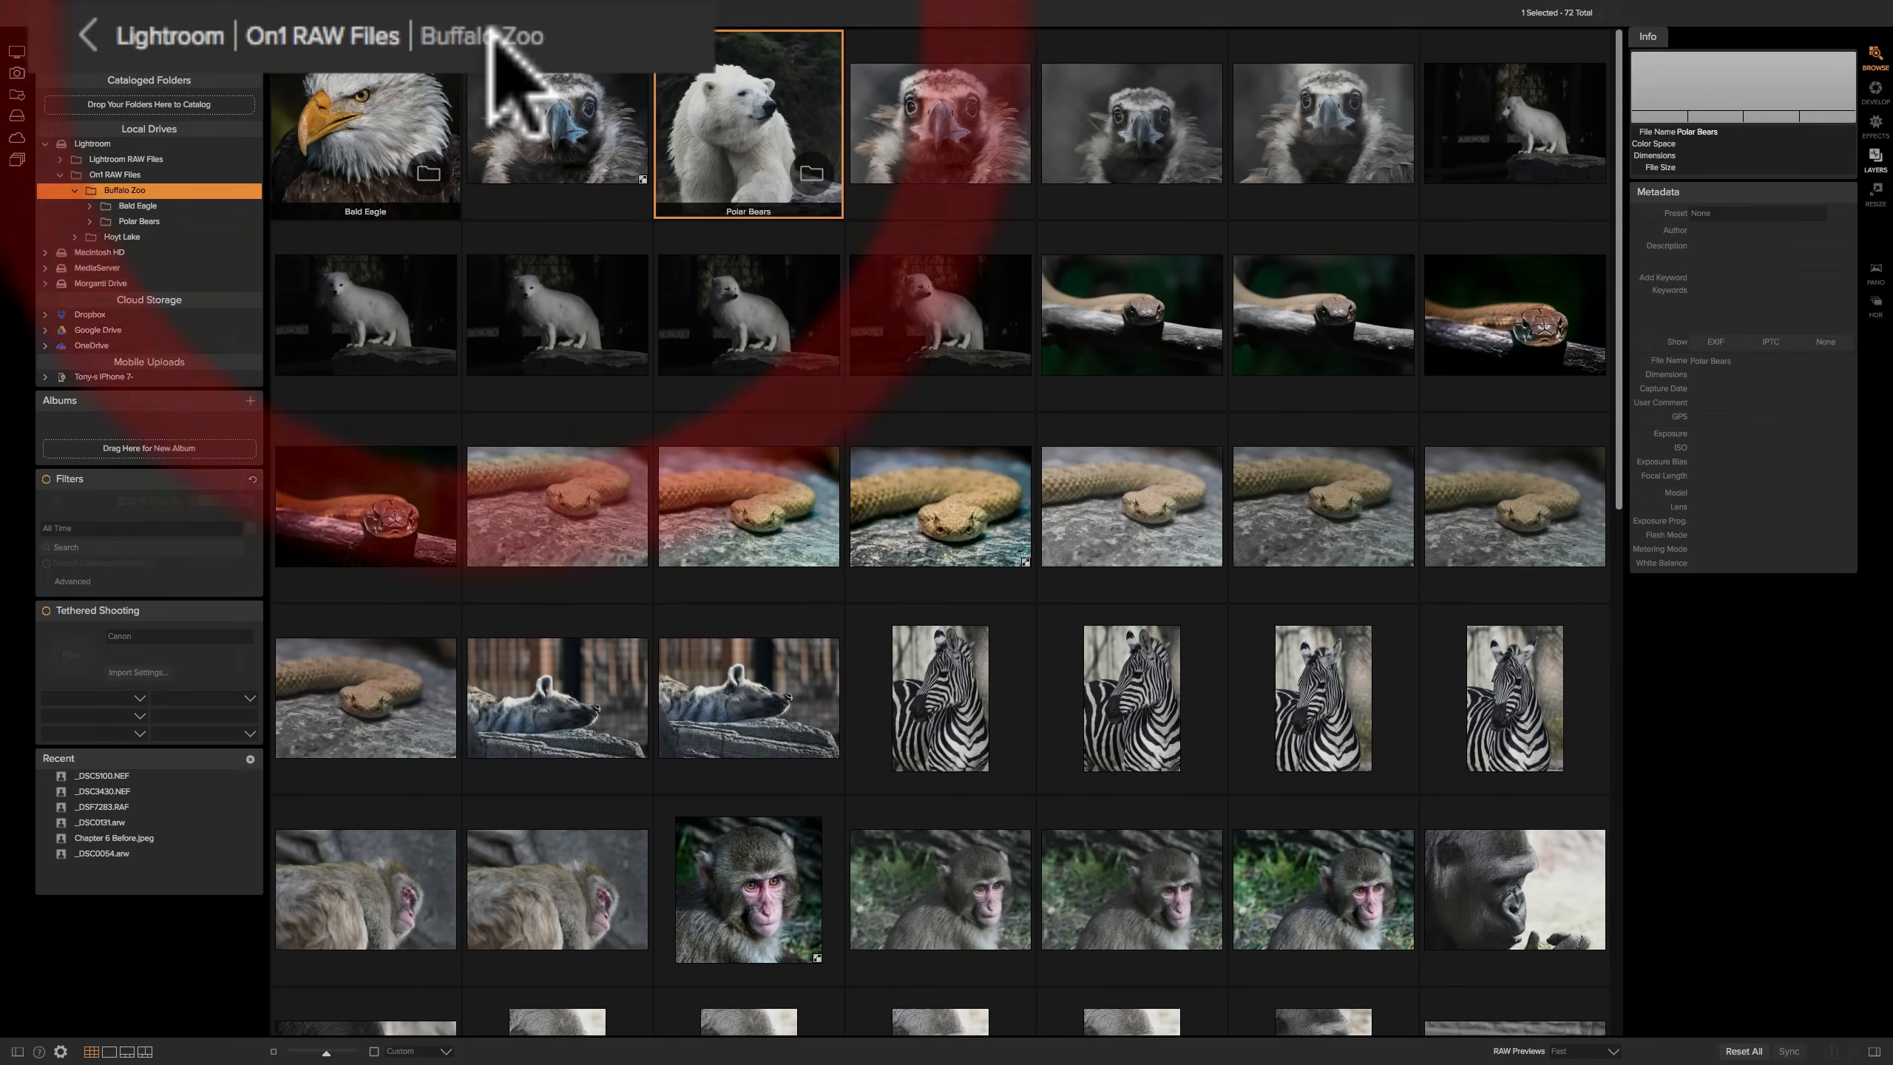
click(568, 93)
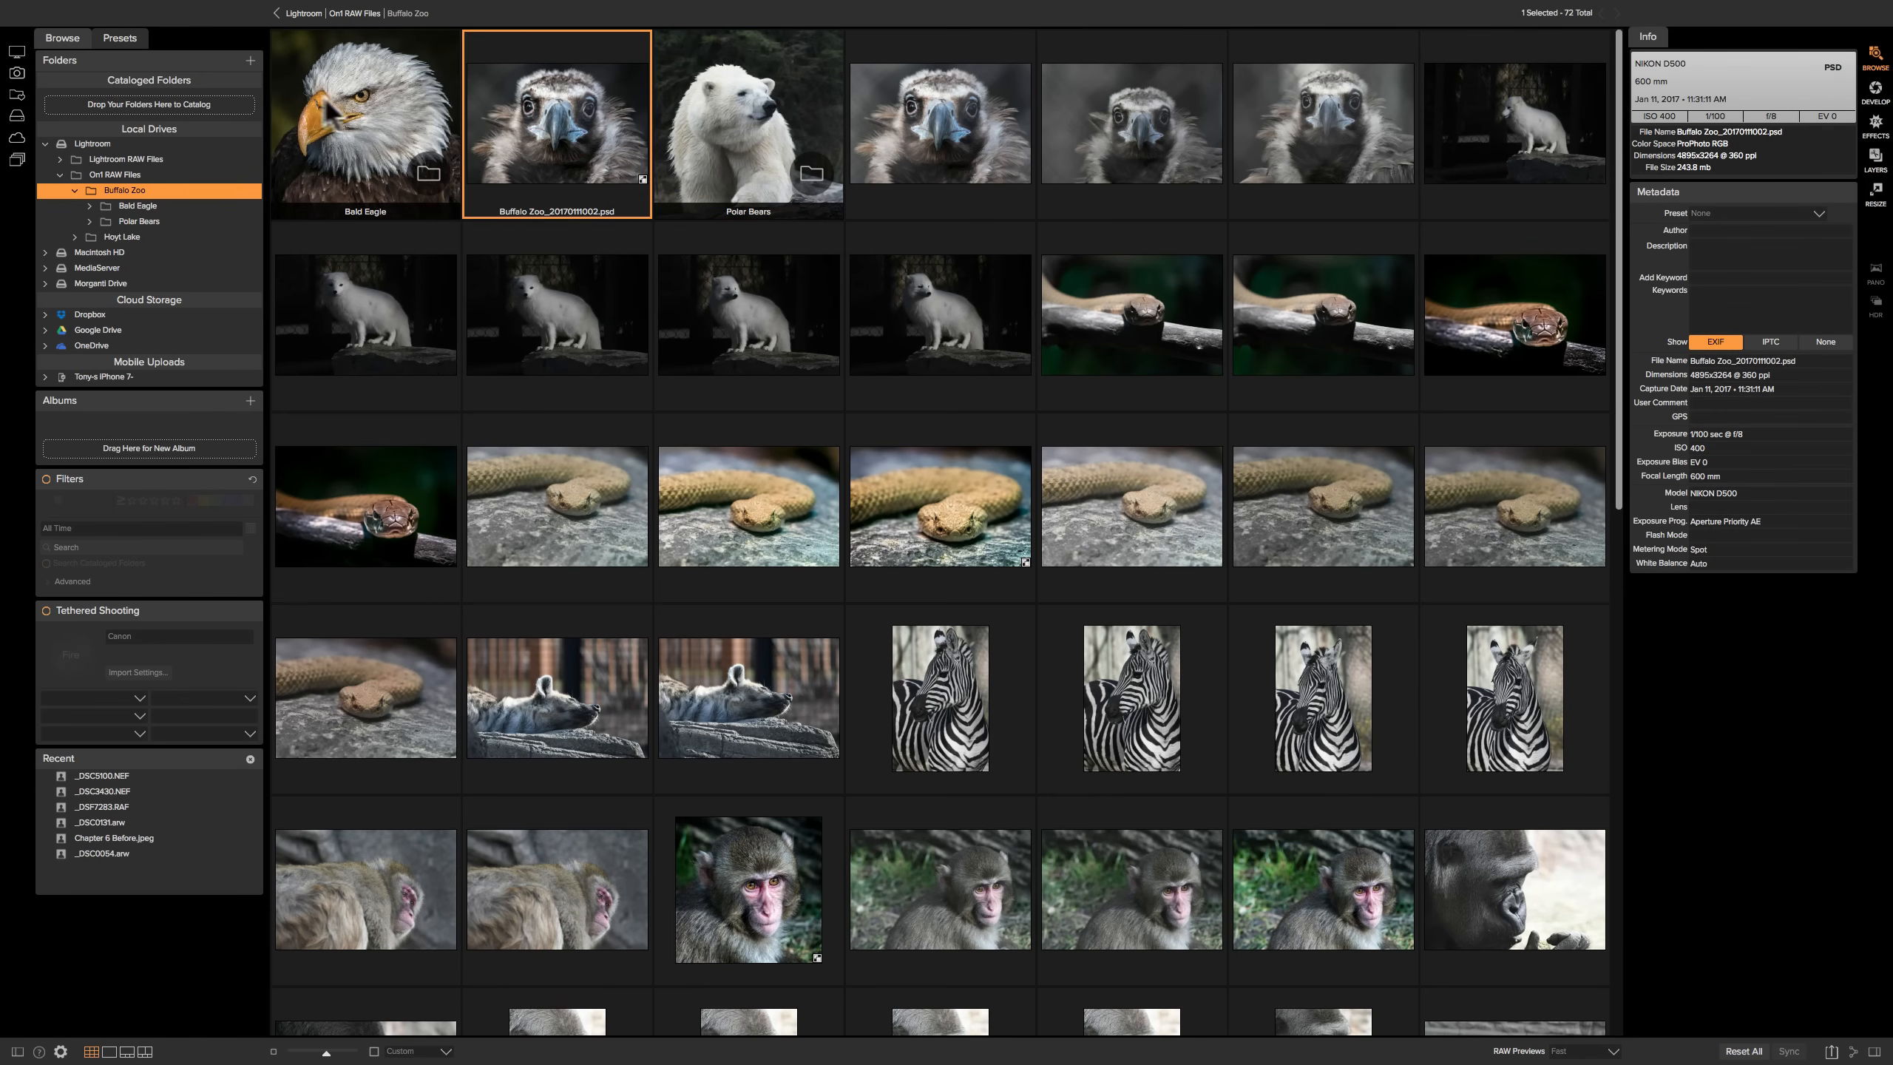
drag(549, 116, 968, 116)
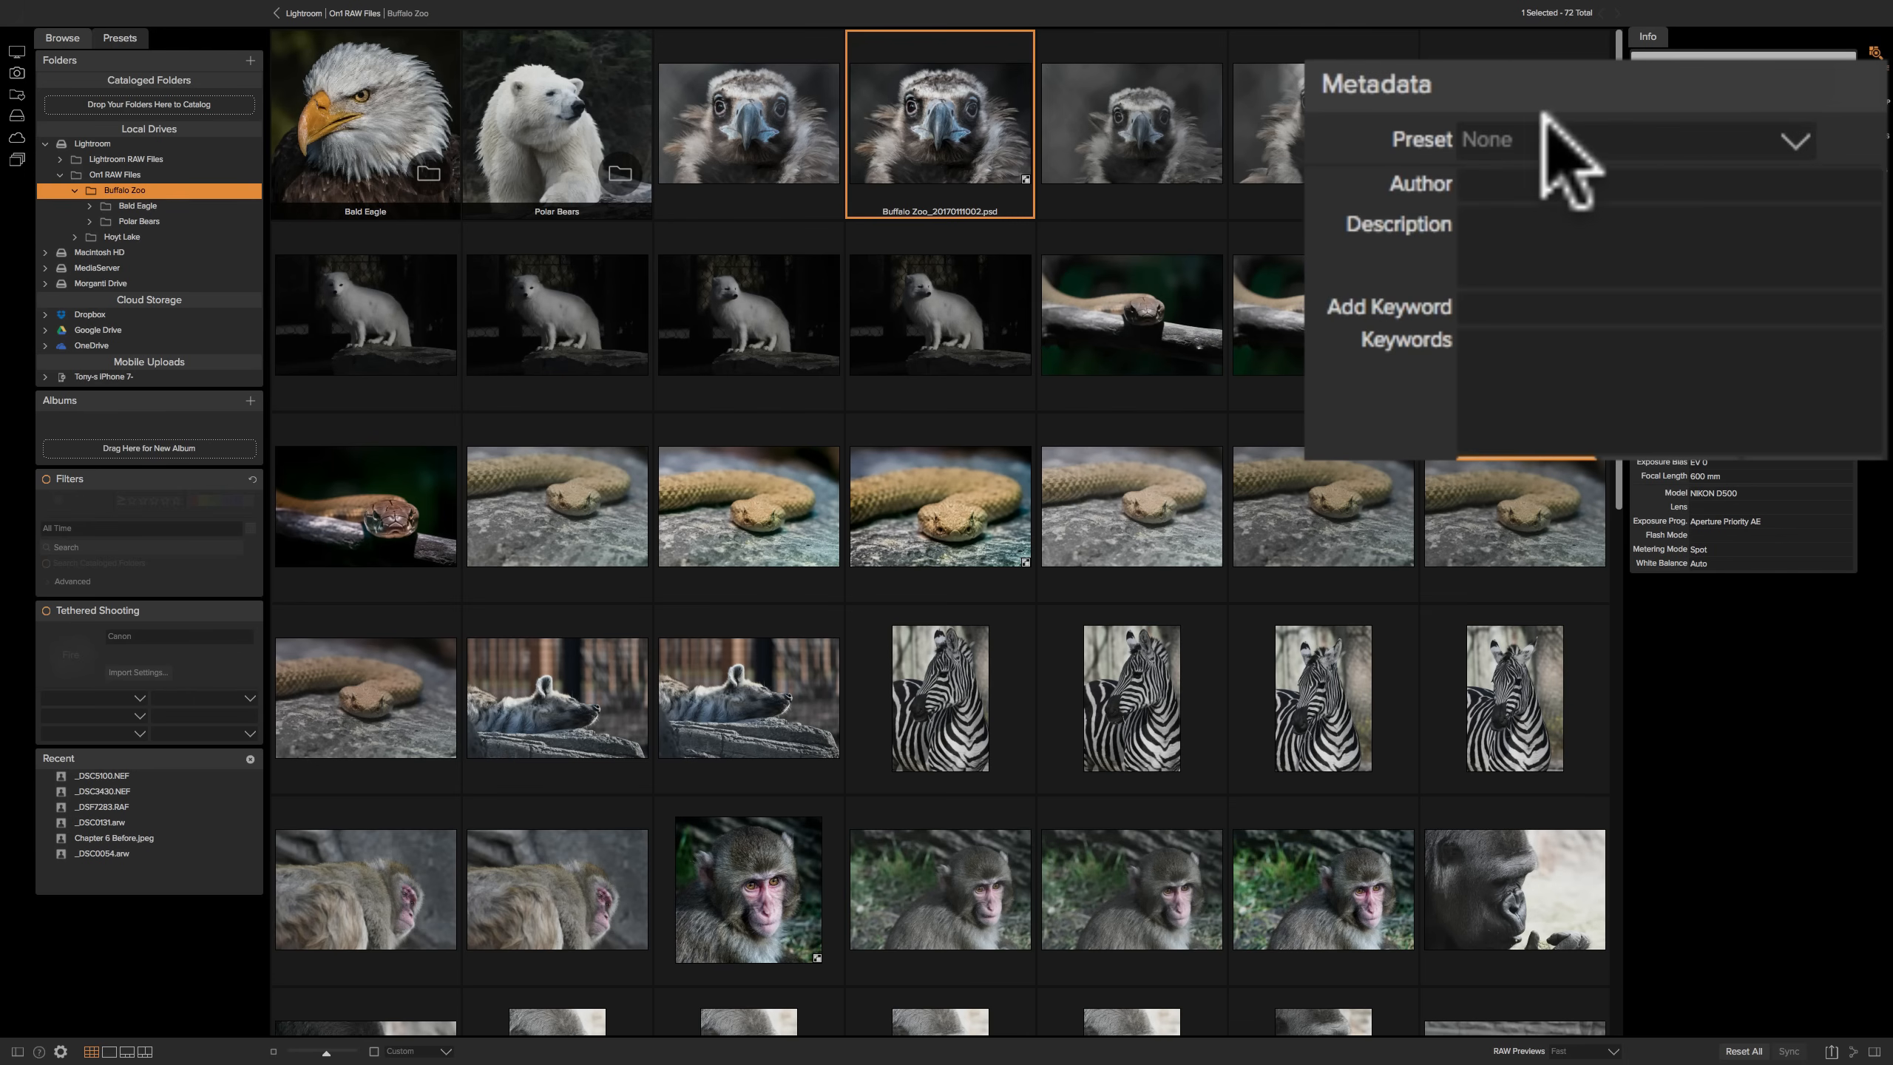
Enter the photographer's full name as the Author in the vulture photo's metadata
click(1473, 184)
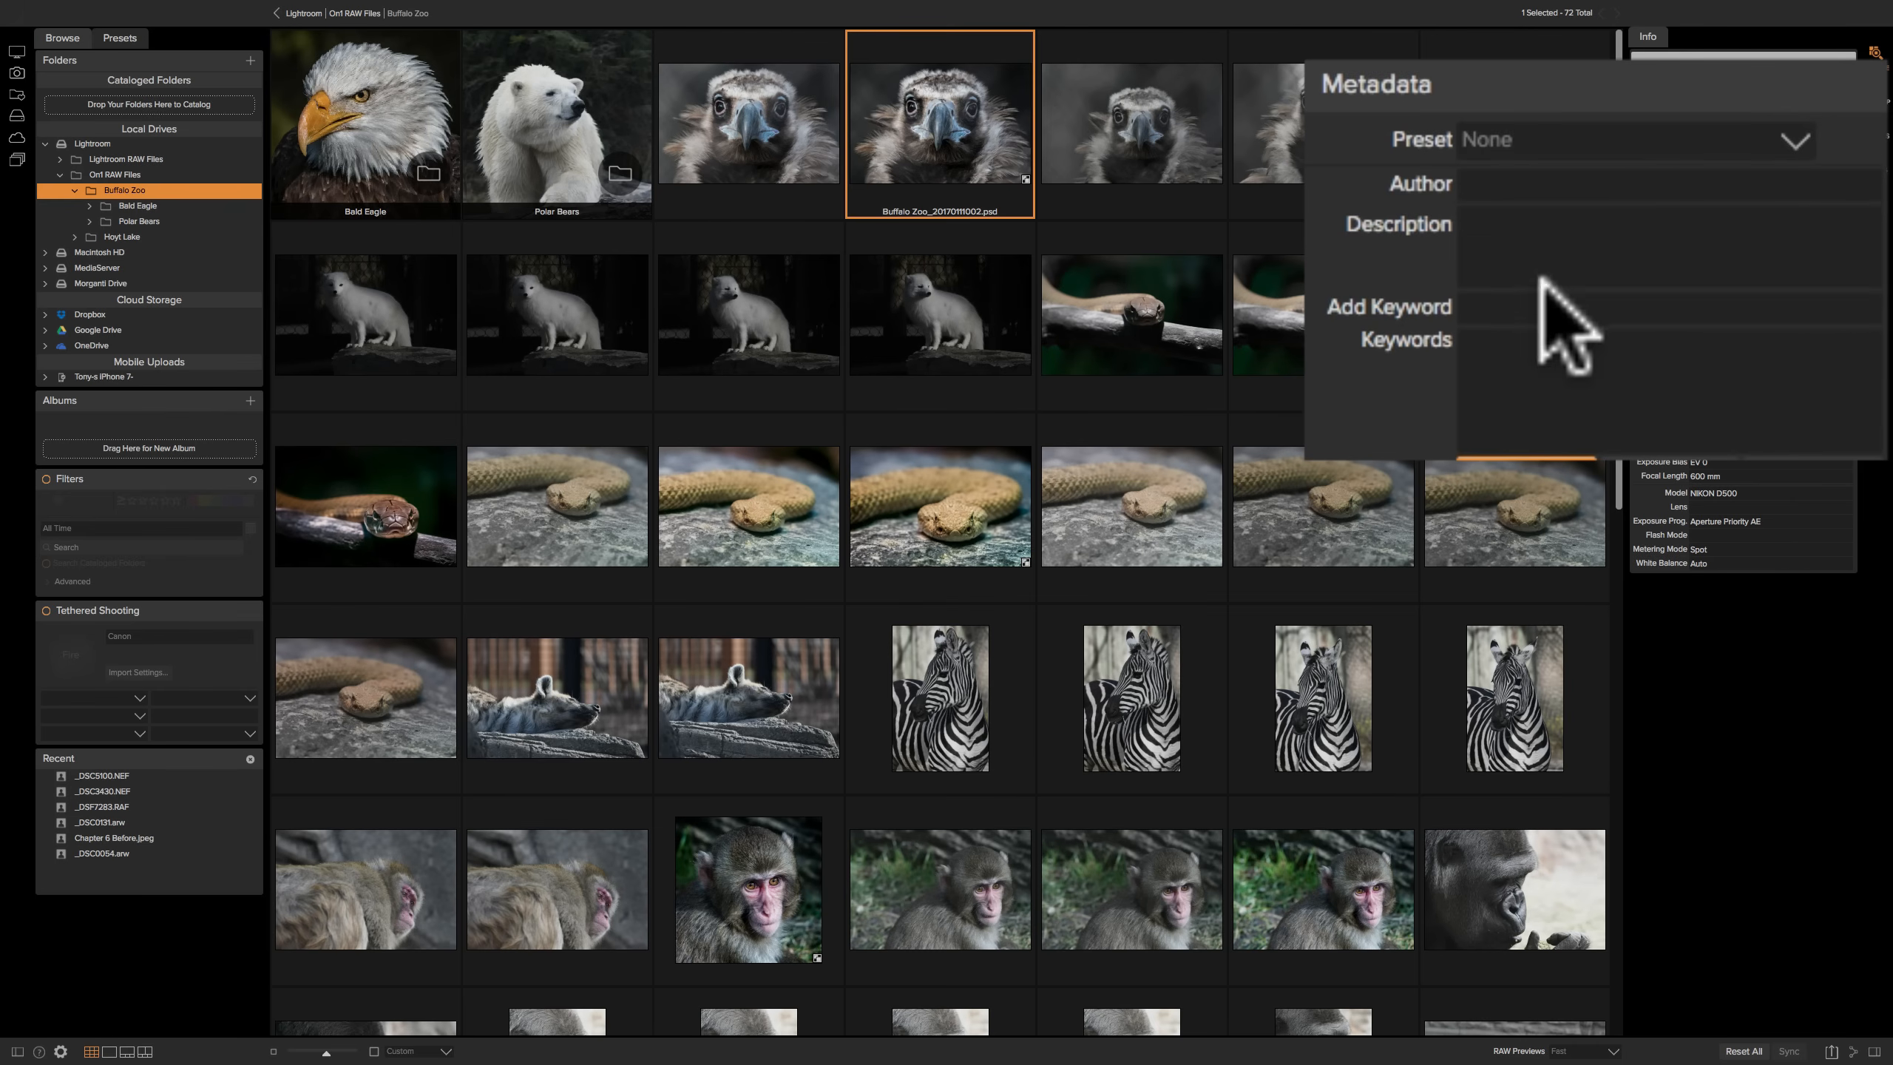
click(1524, 188)
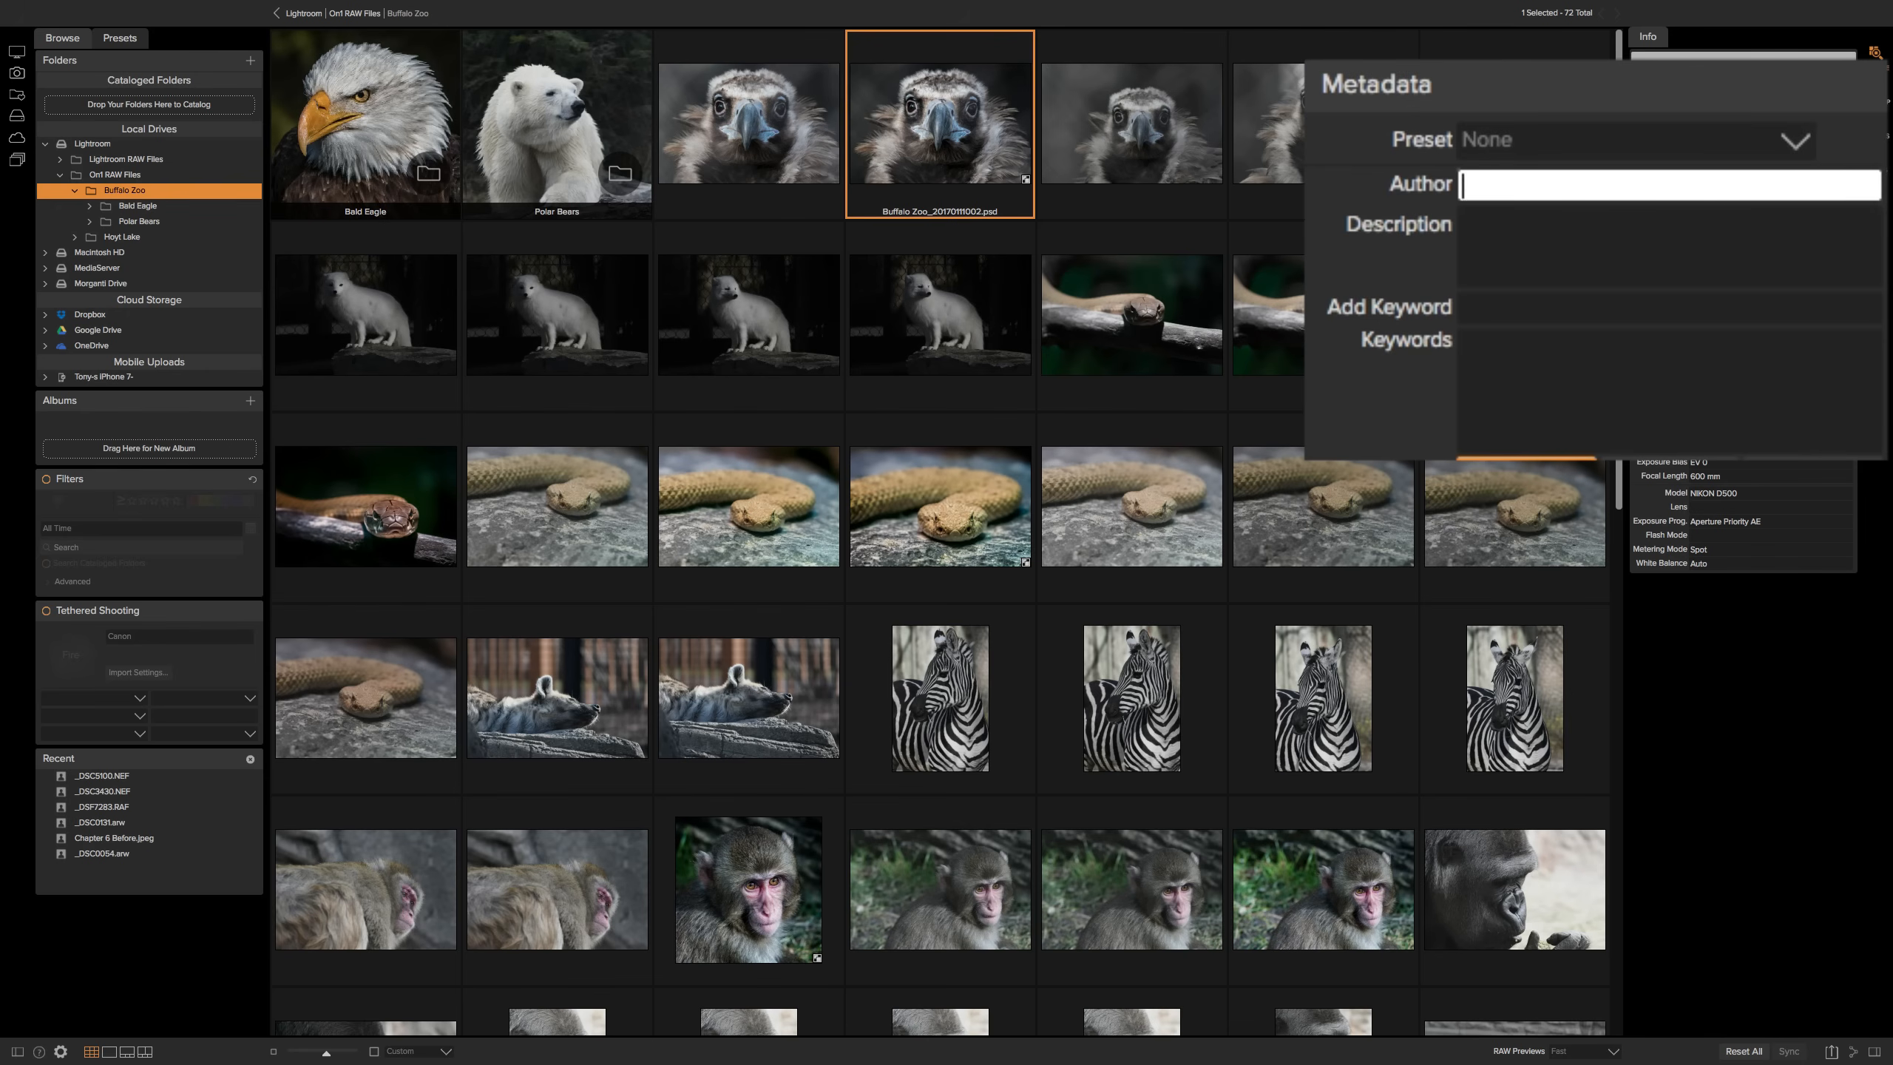
text(Anthony Morganti)
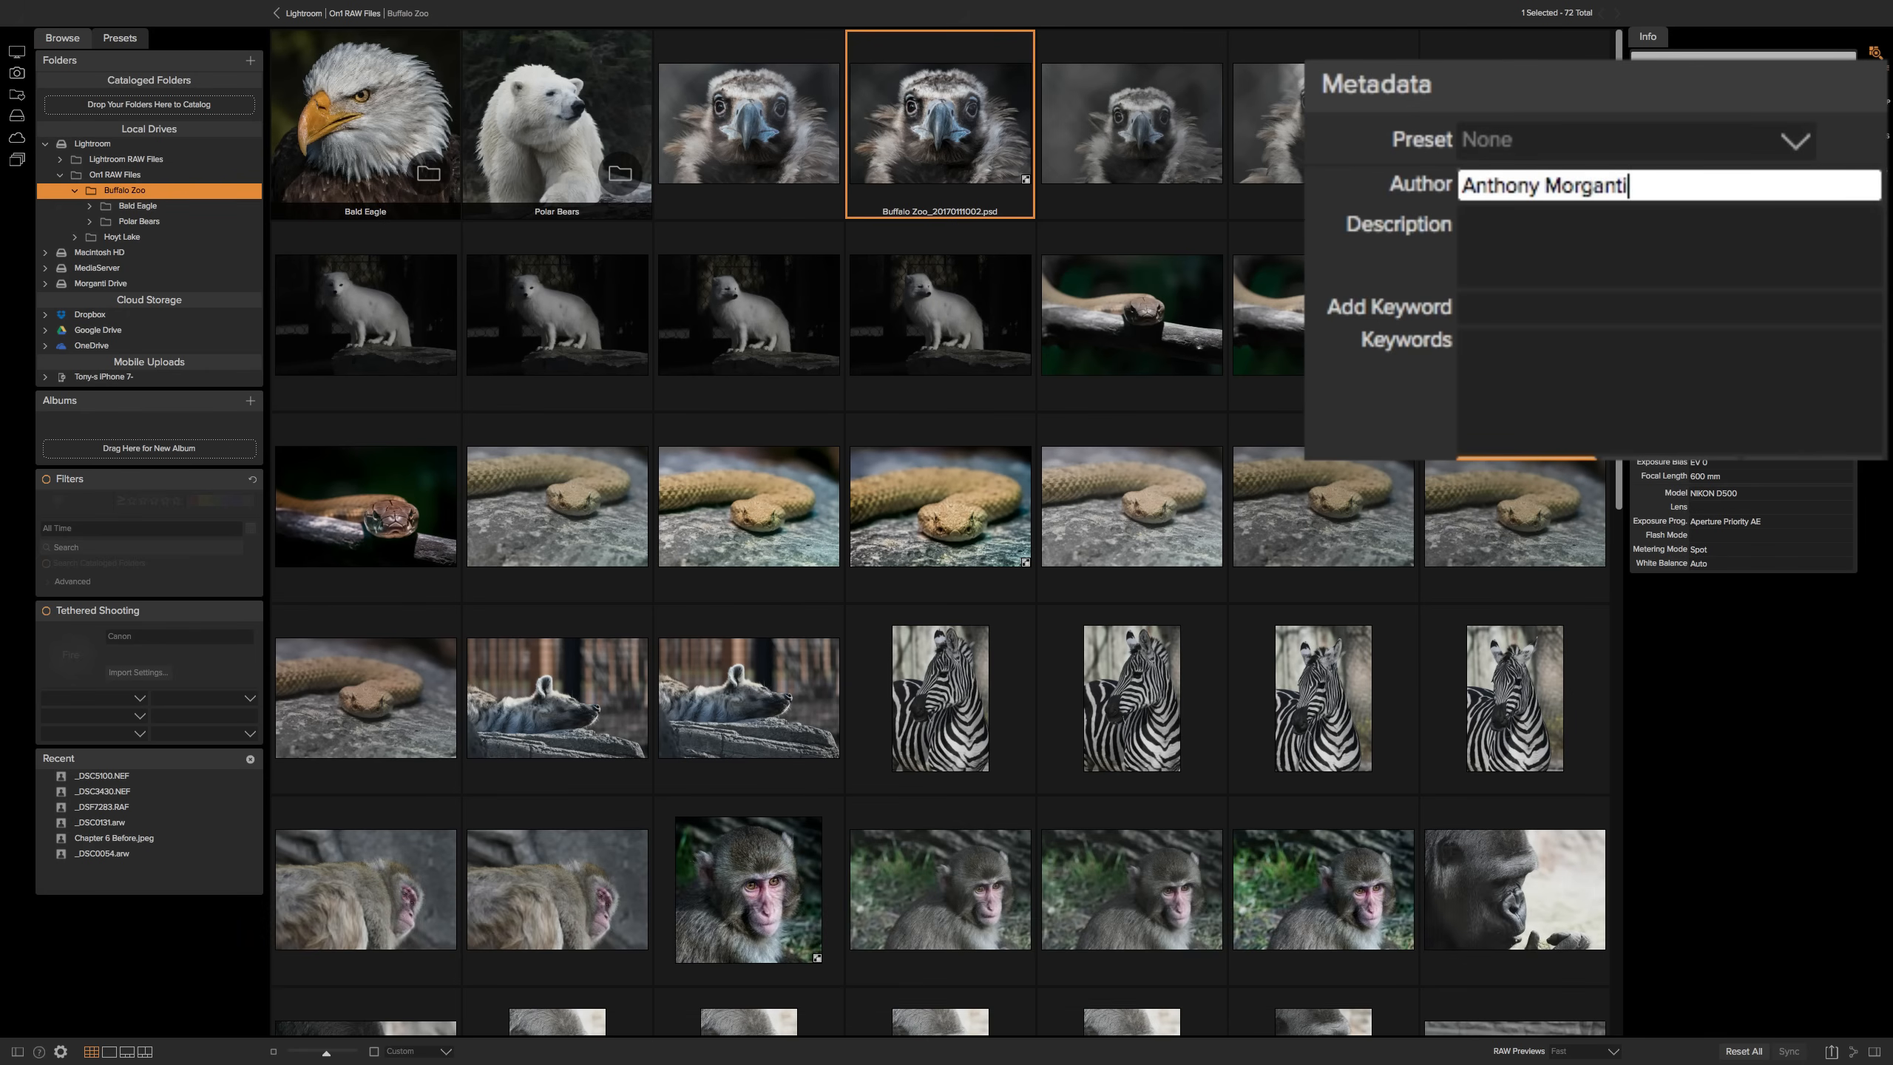
Add "buffalo zoo" and the photographer's full name as two separate keywords for the vulture photo
click(1561, 252)
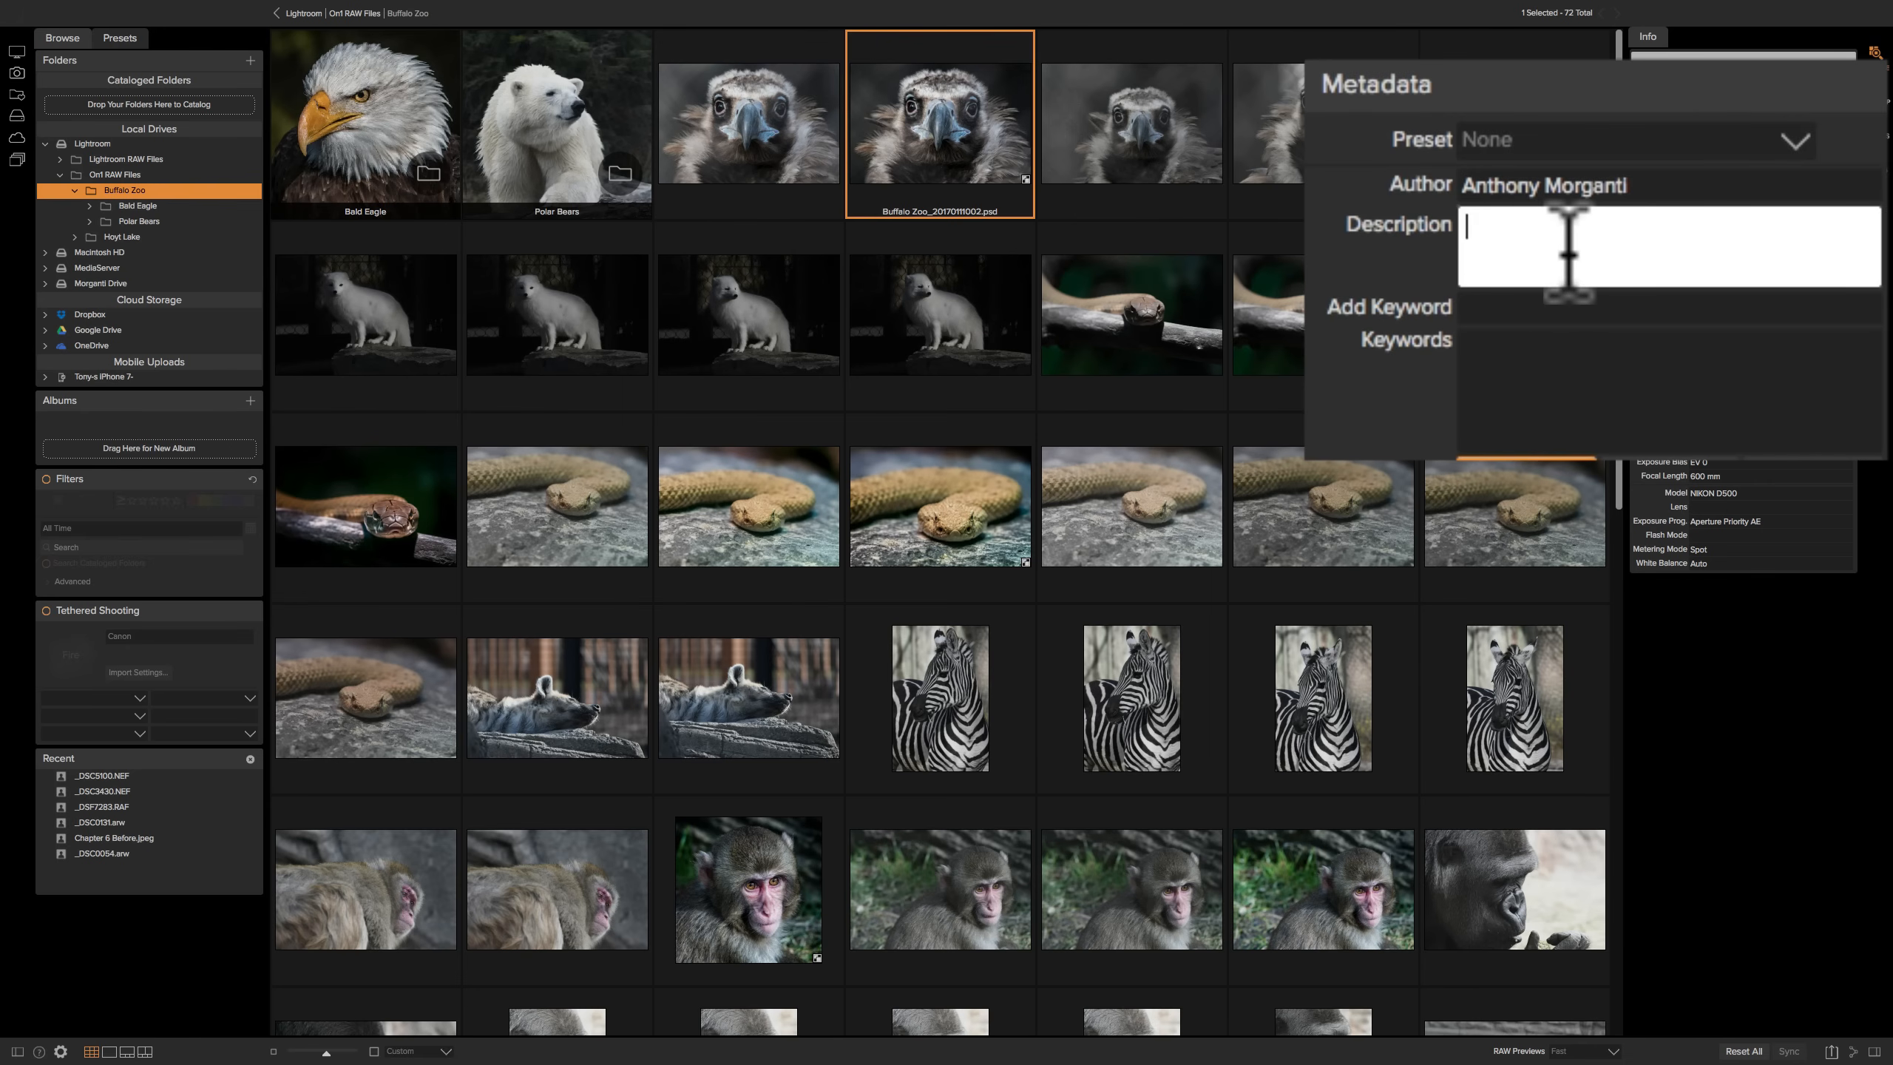
click(1578, 307)
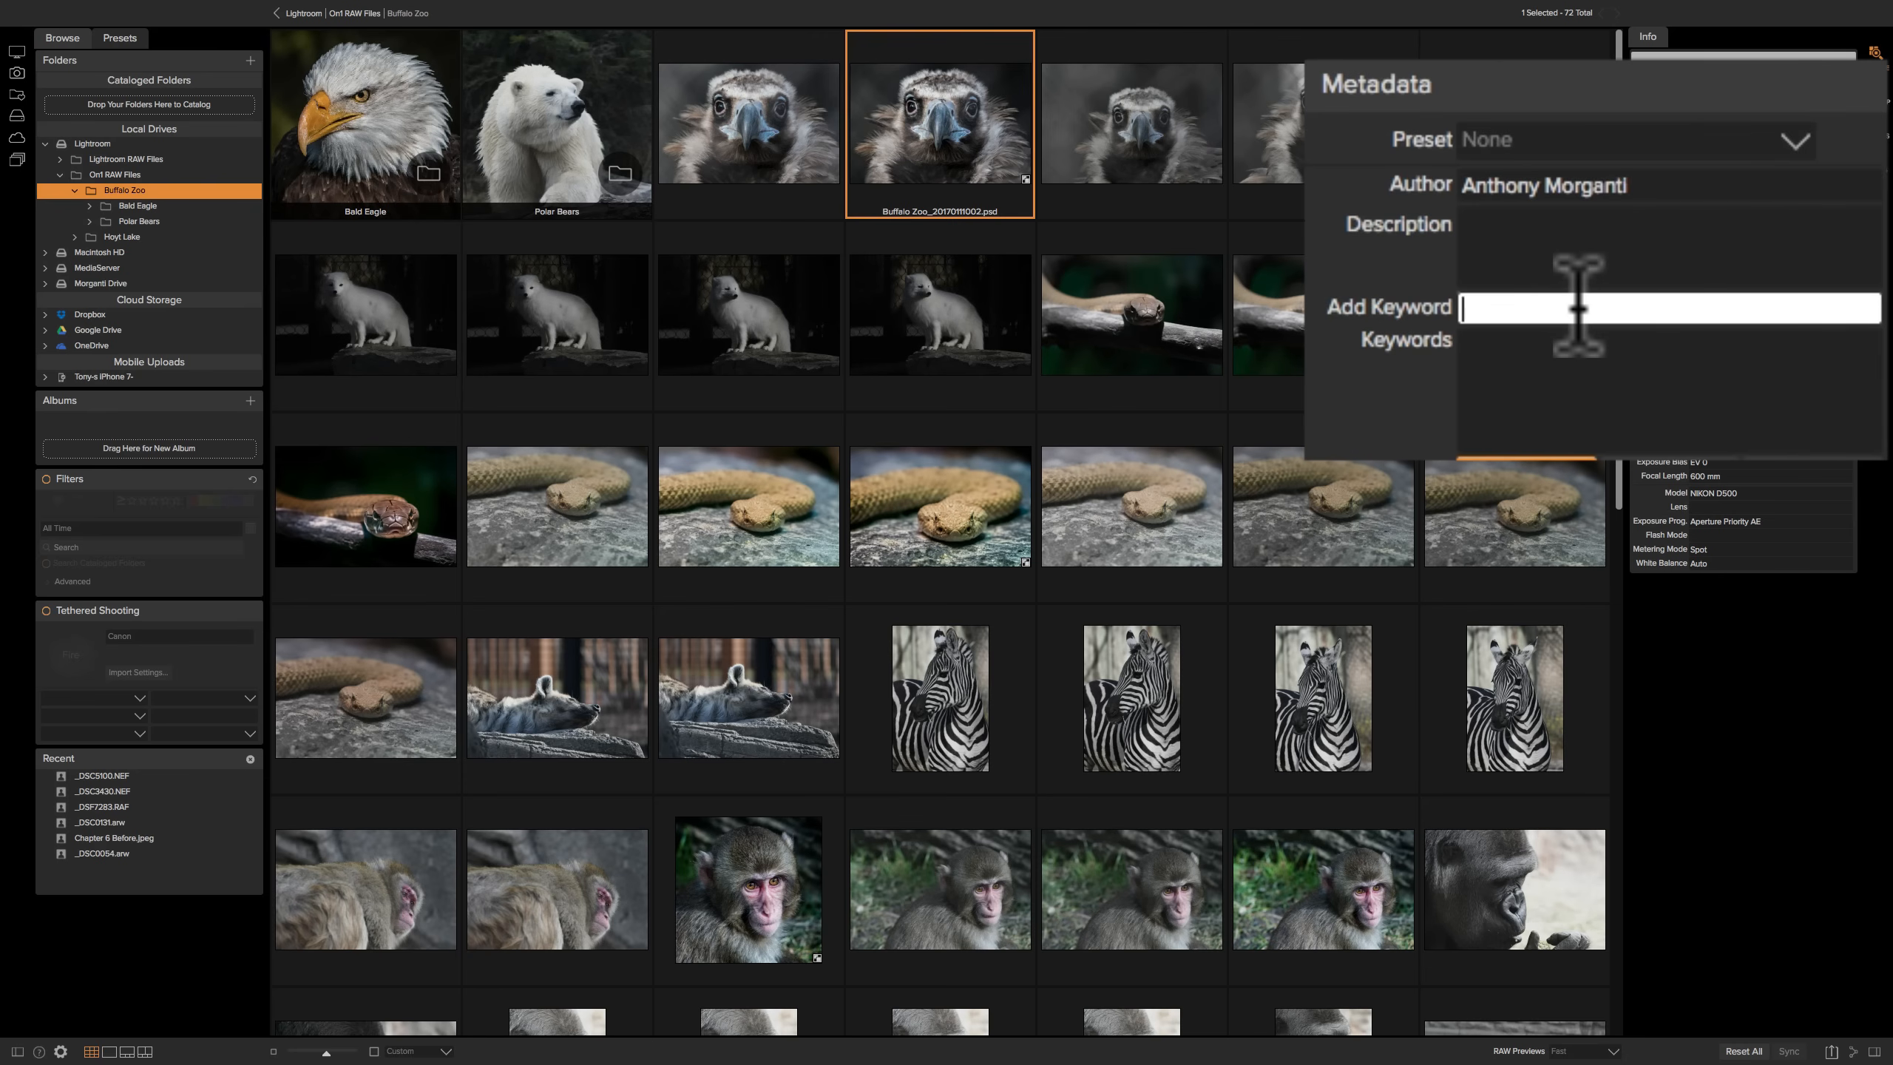
text(buffalo zoo)
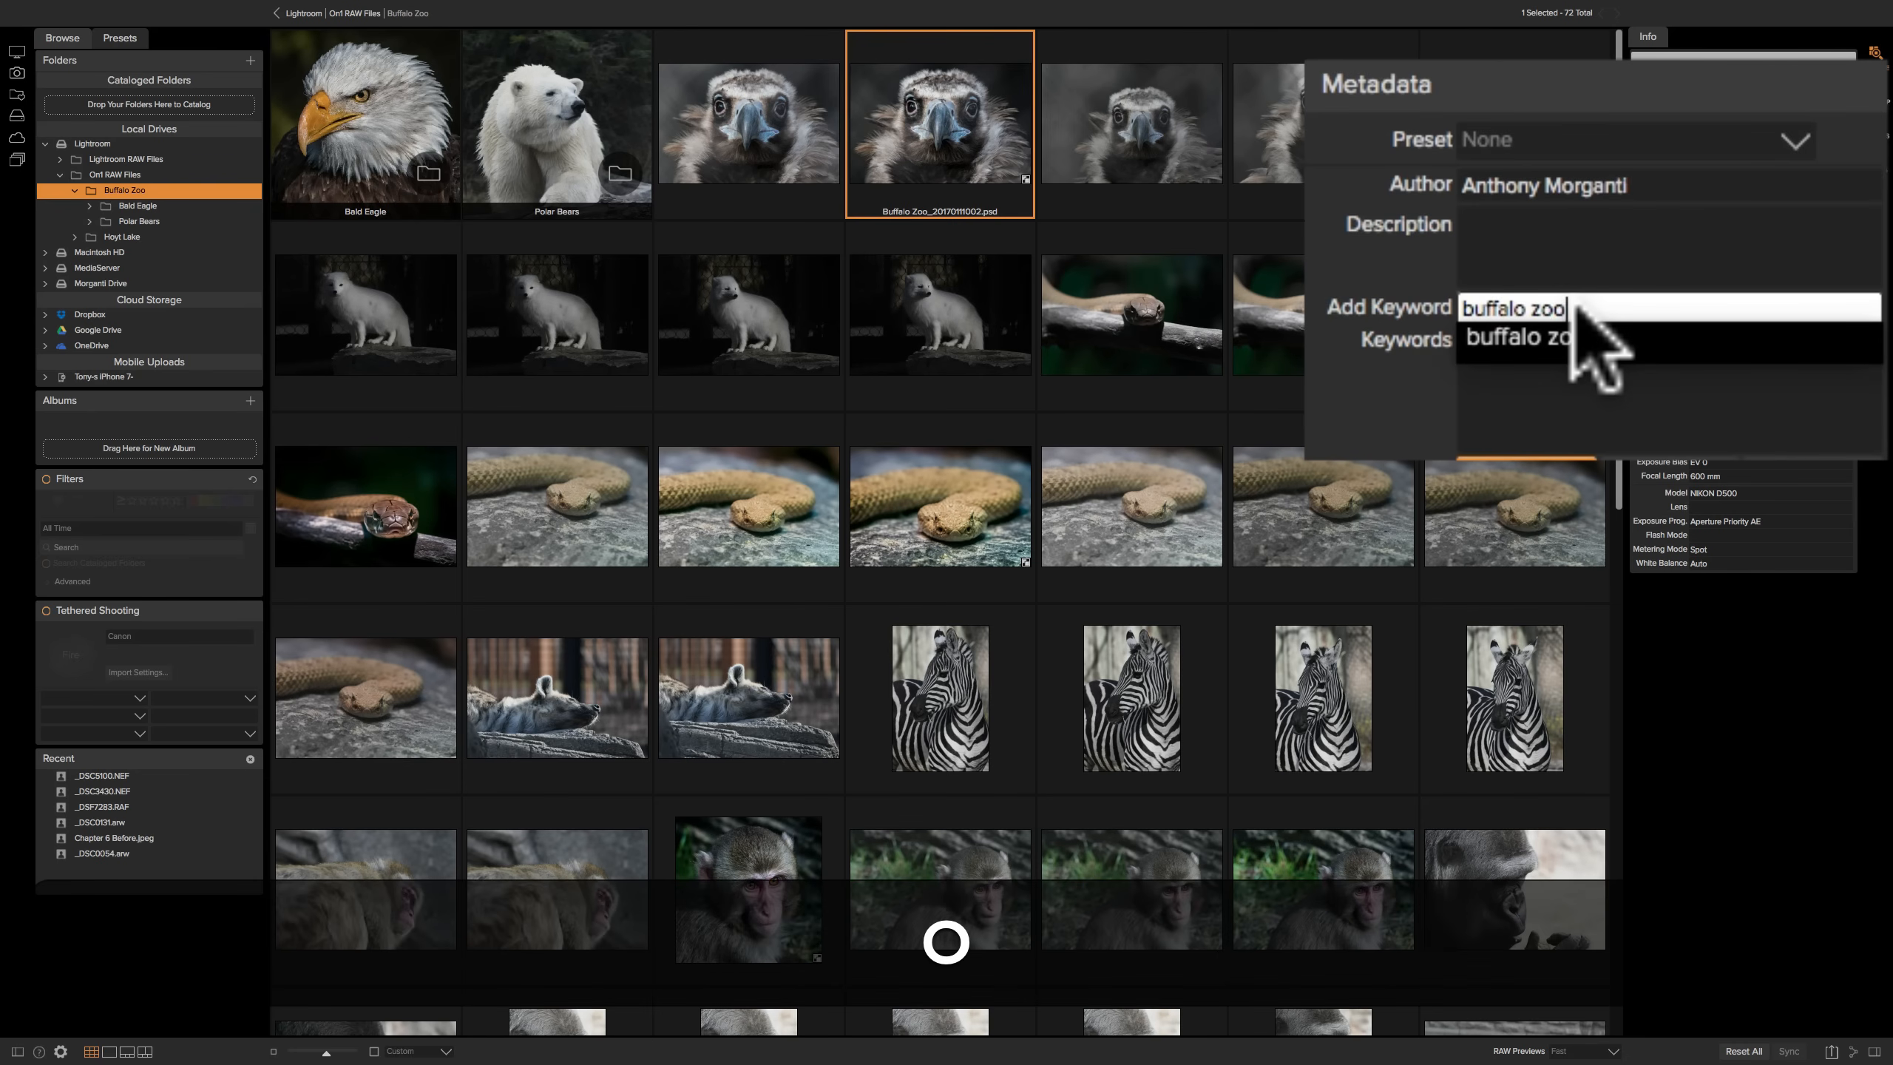
key(Return)
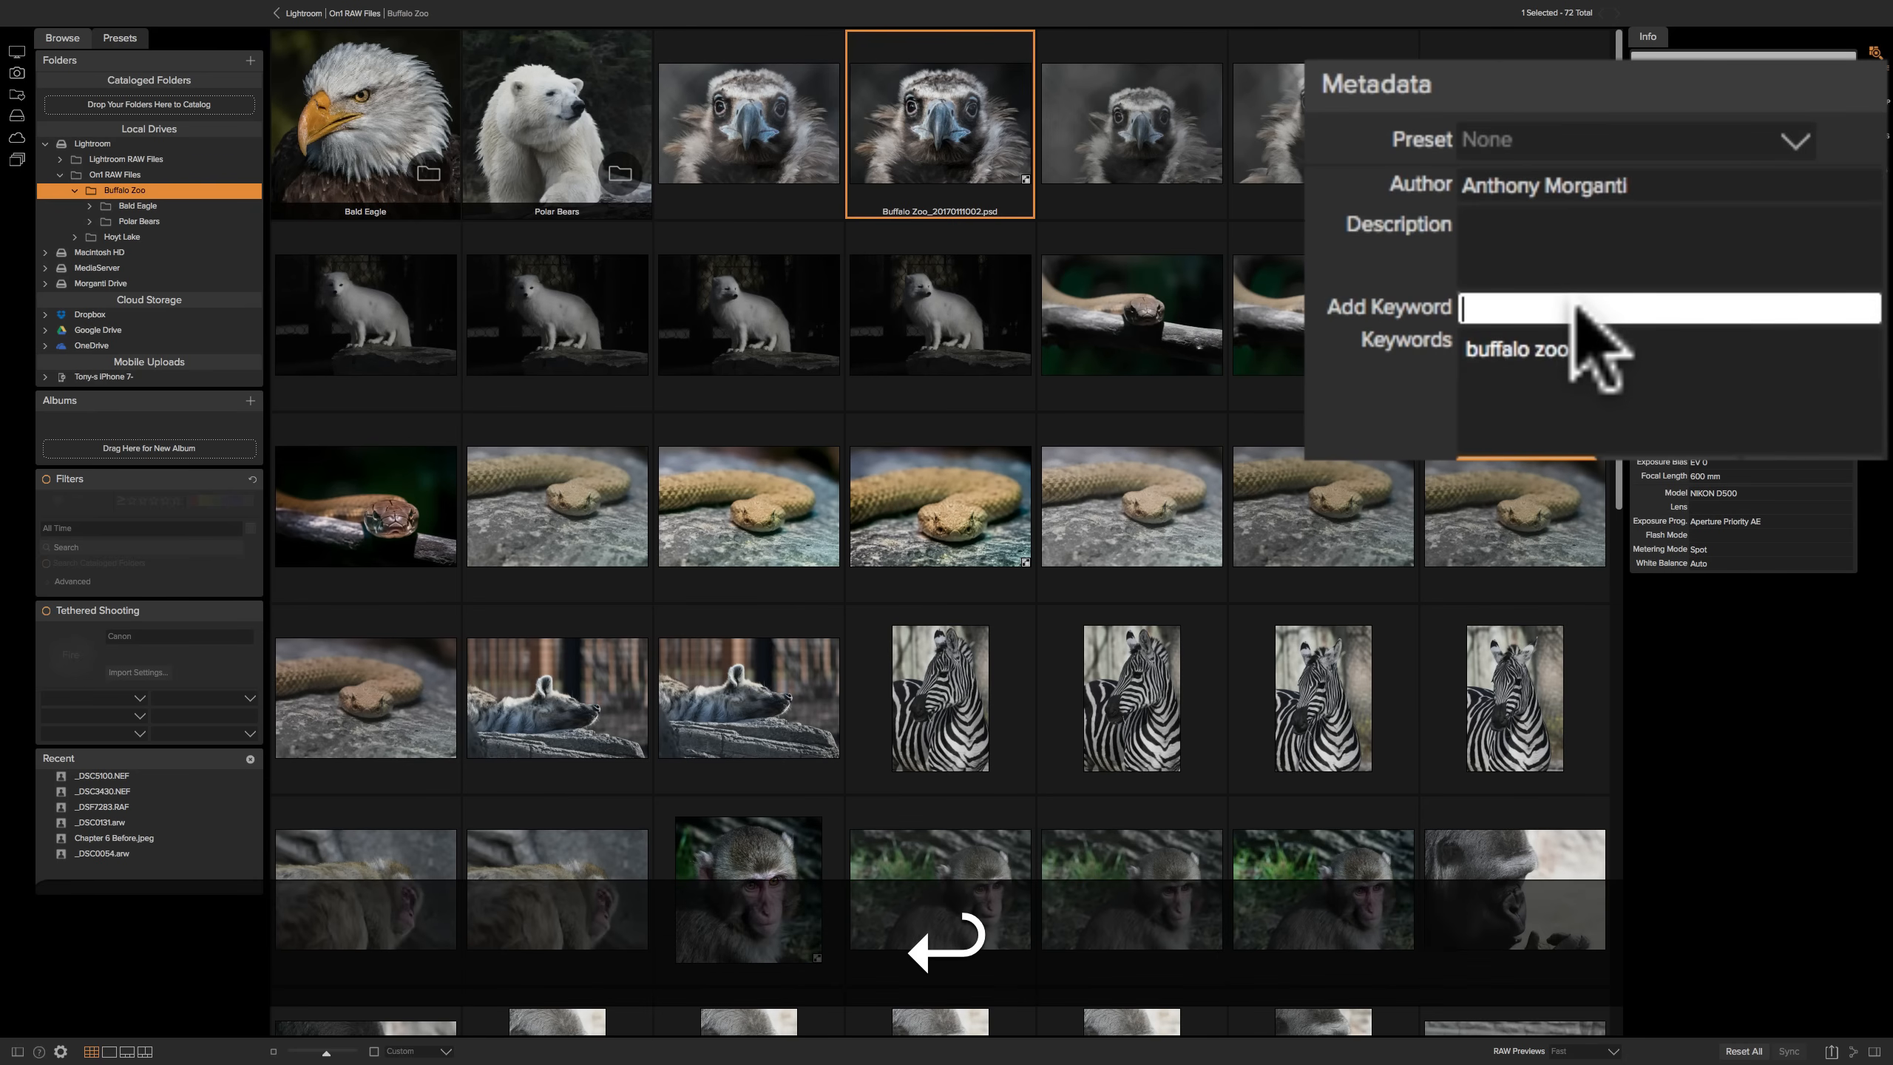
text(anthony)
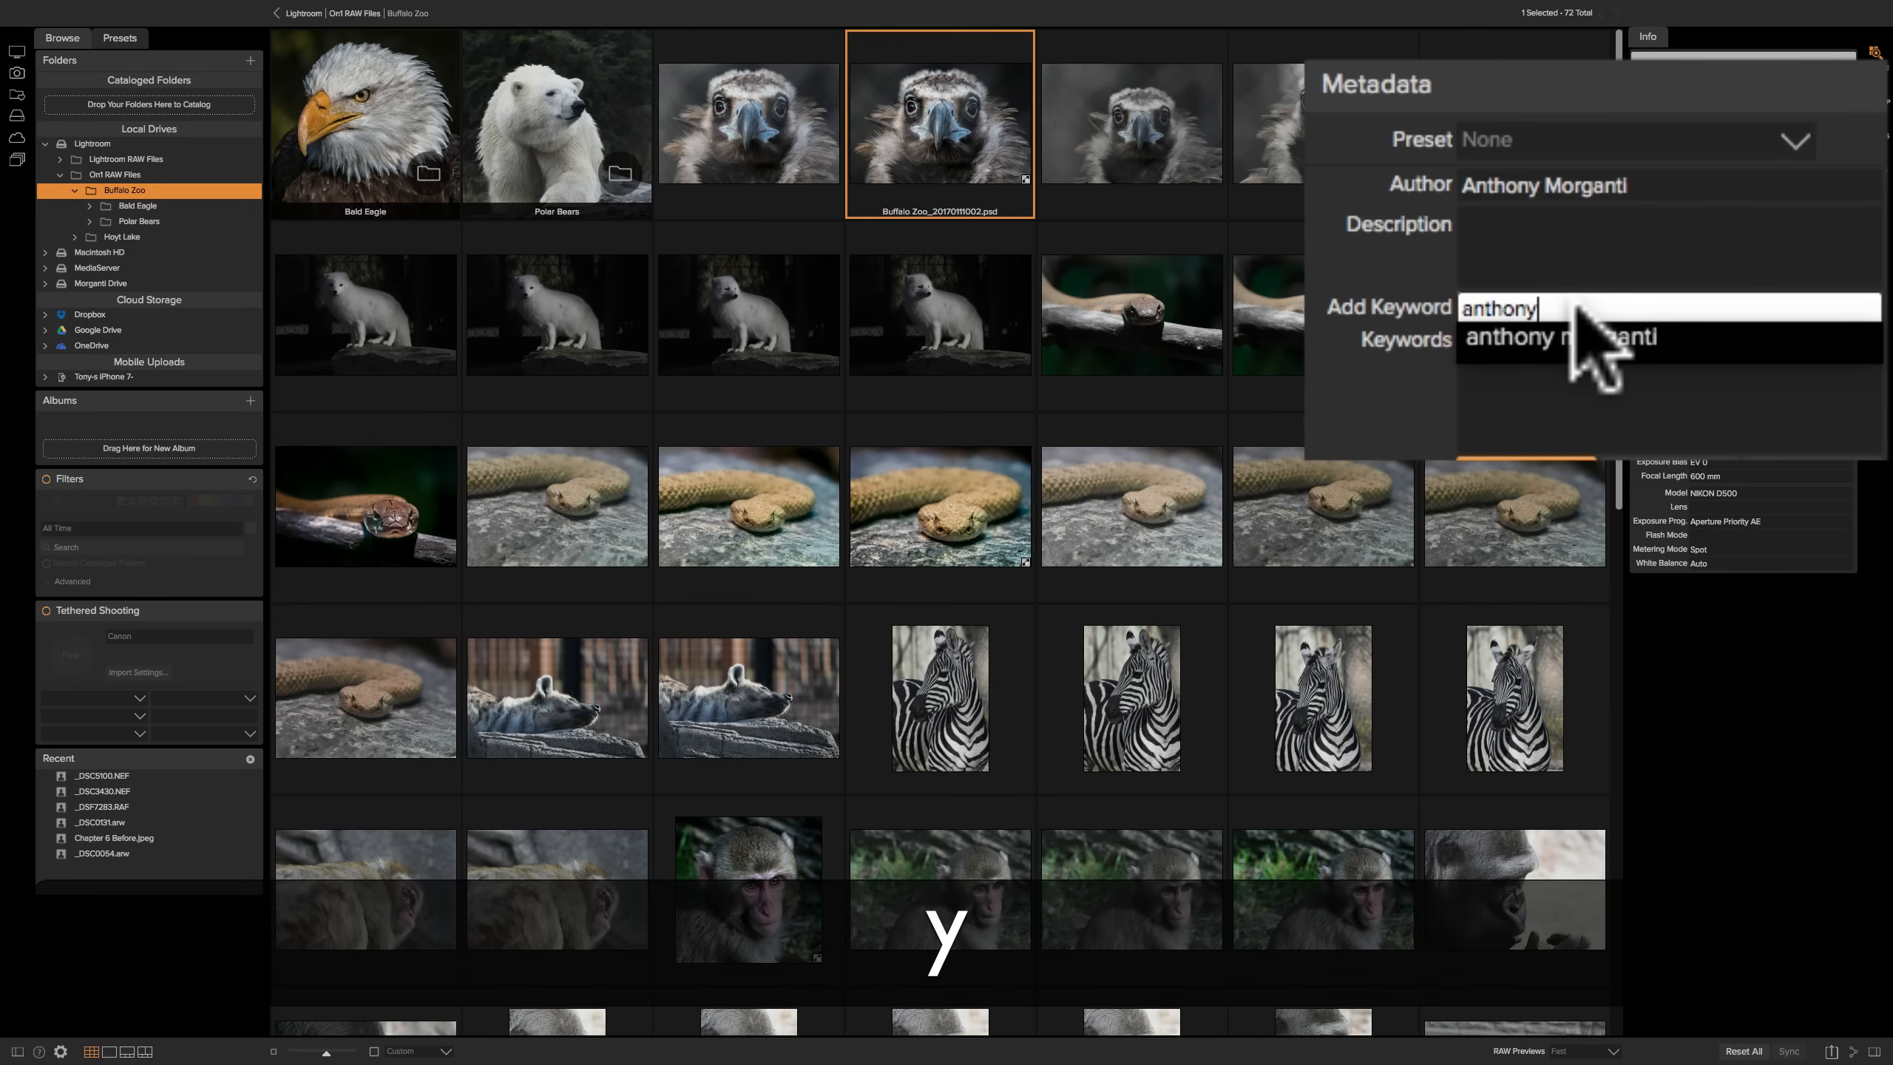
text( morganti)
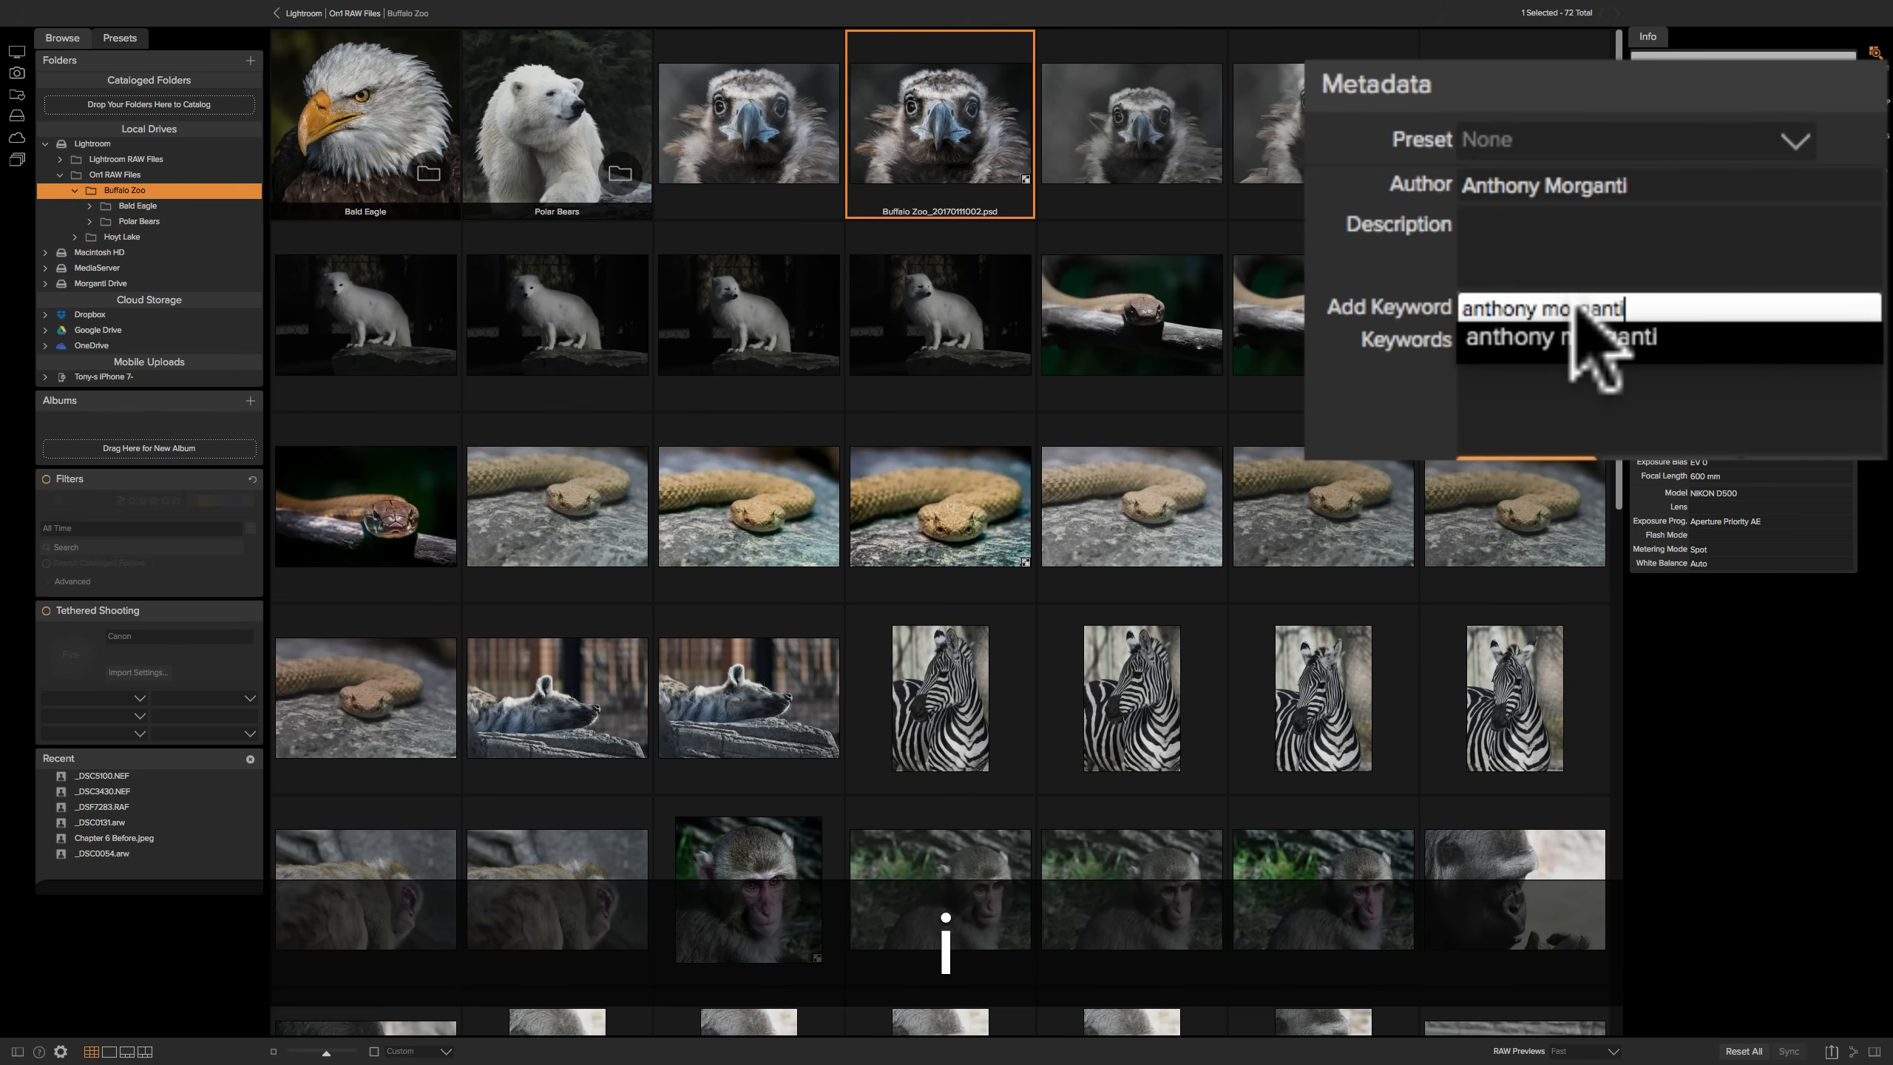
key(Return)
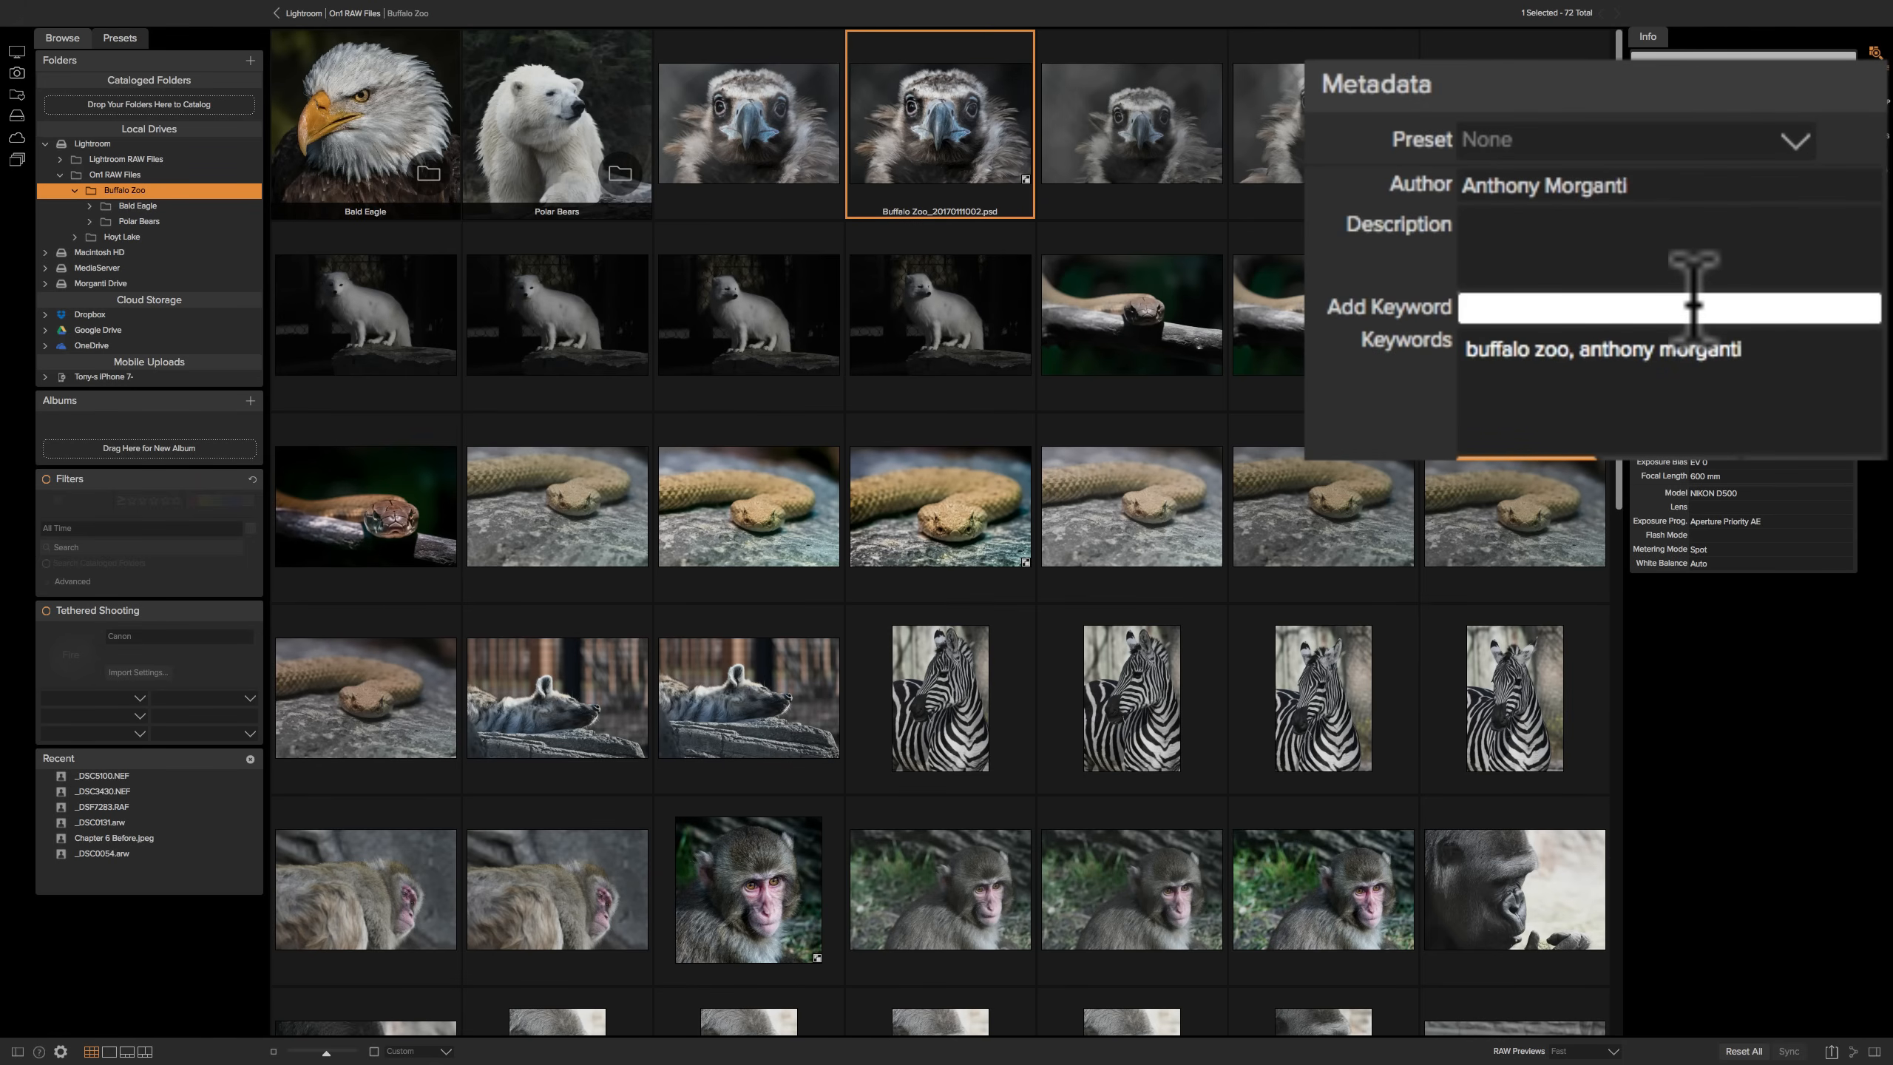
text(bir)
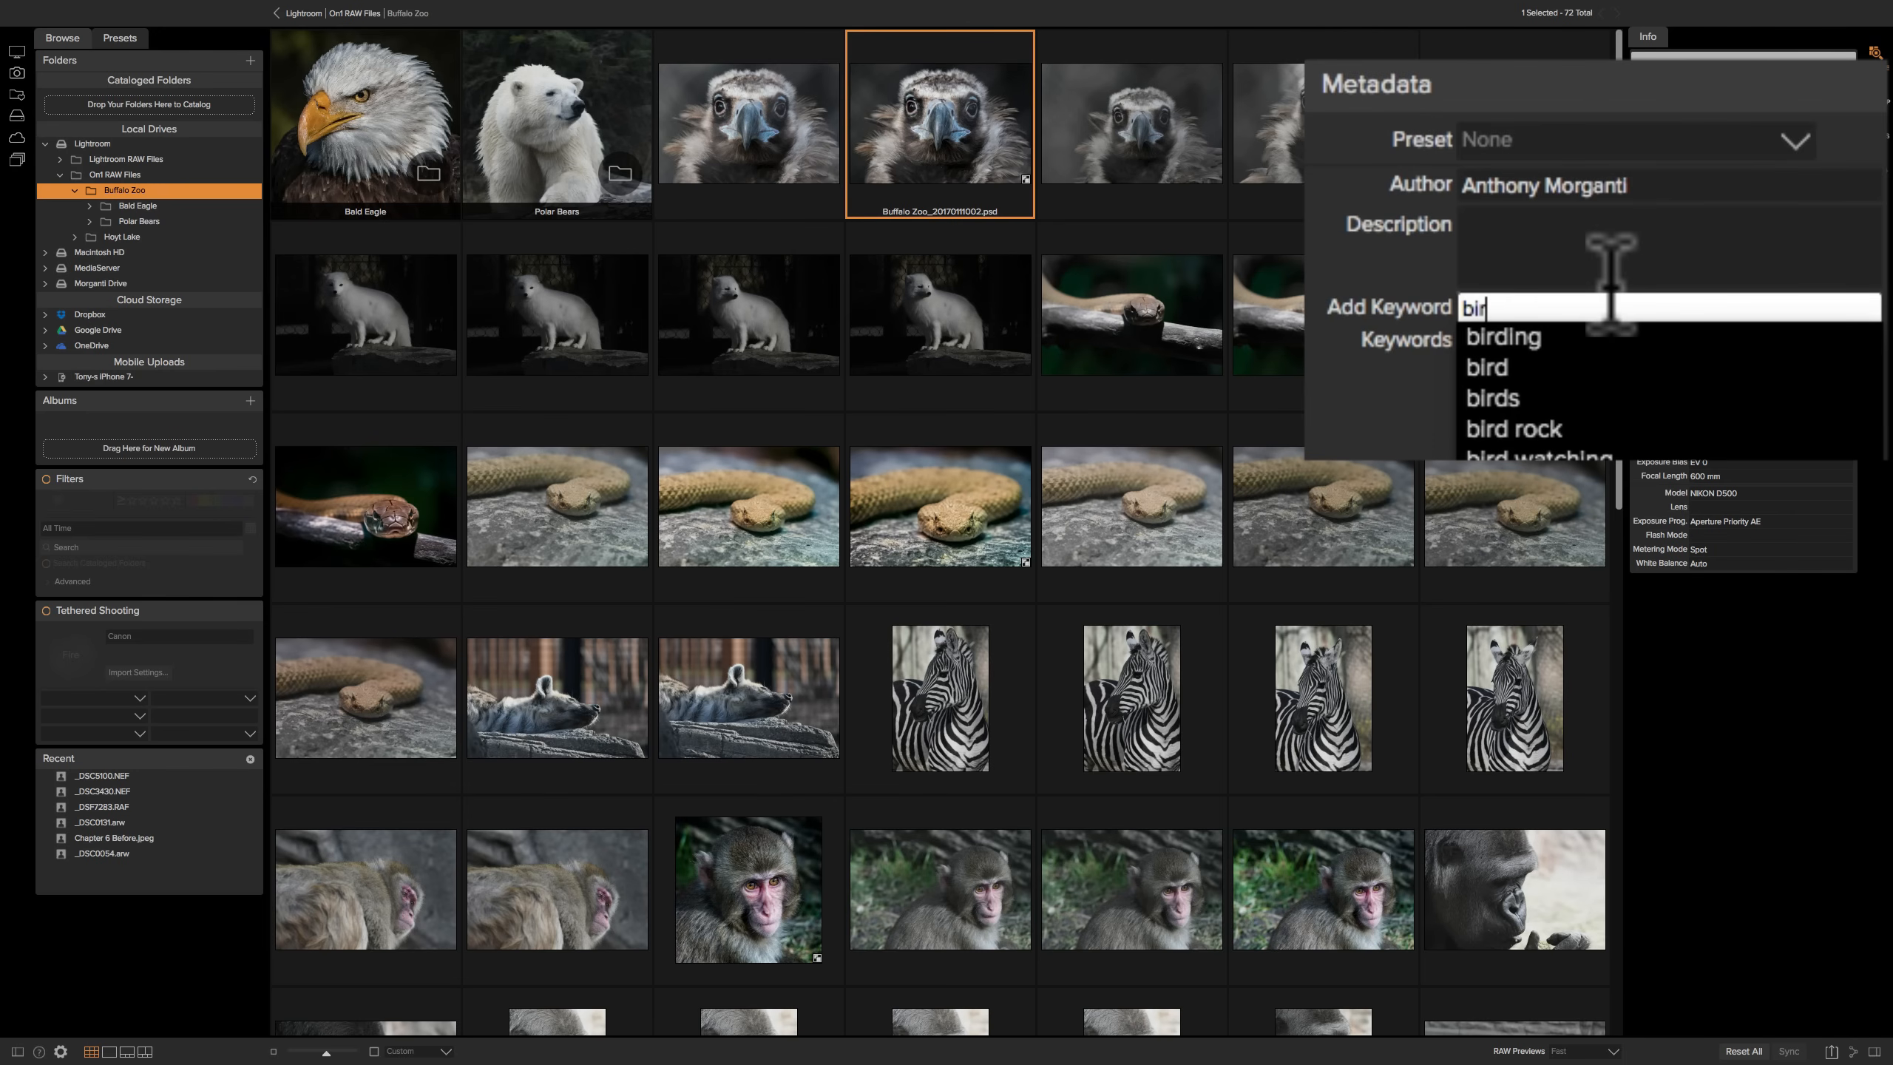
key(BackSpace)
key(BackSpace)
key(BackSpace)
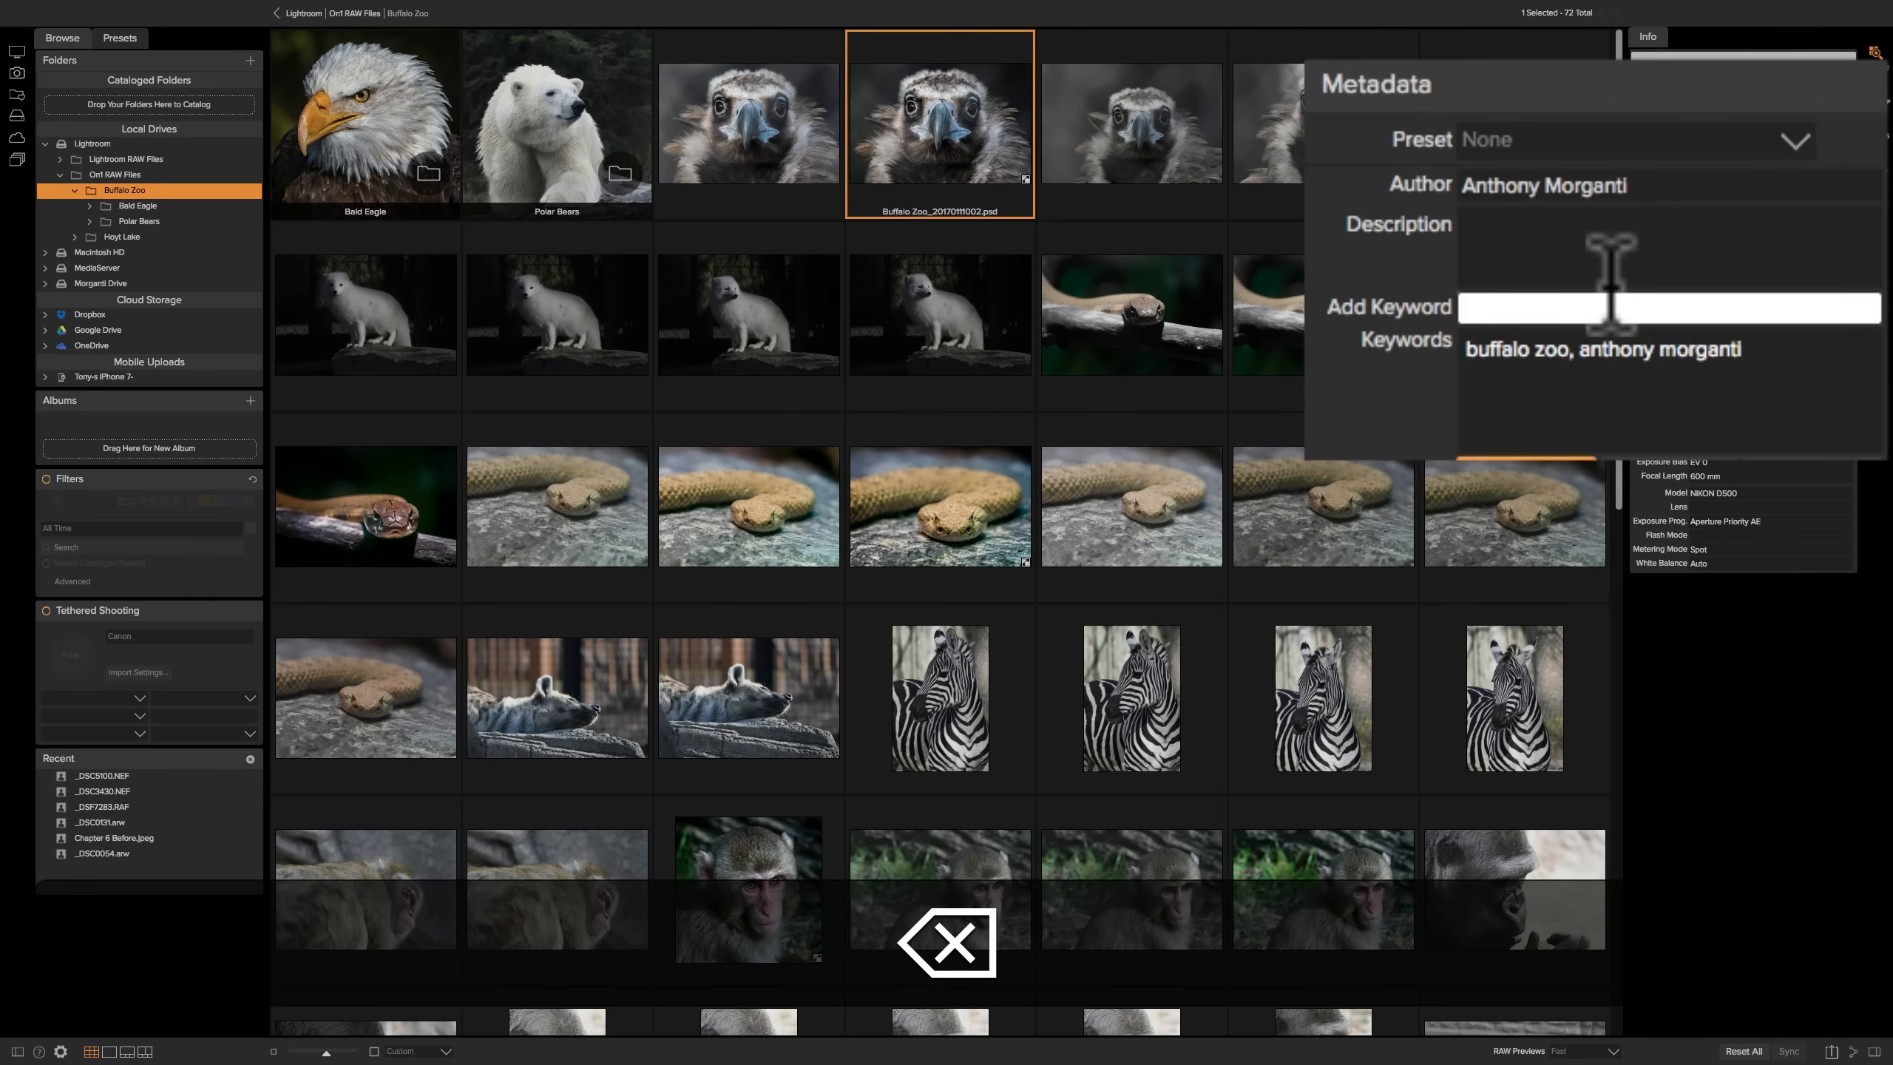
Open the User Comment and GPS fields in the vulture photo's EXIF metadata
click(1361, 406)
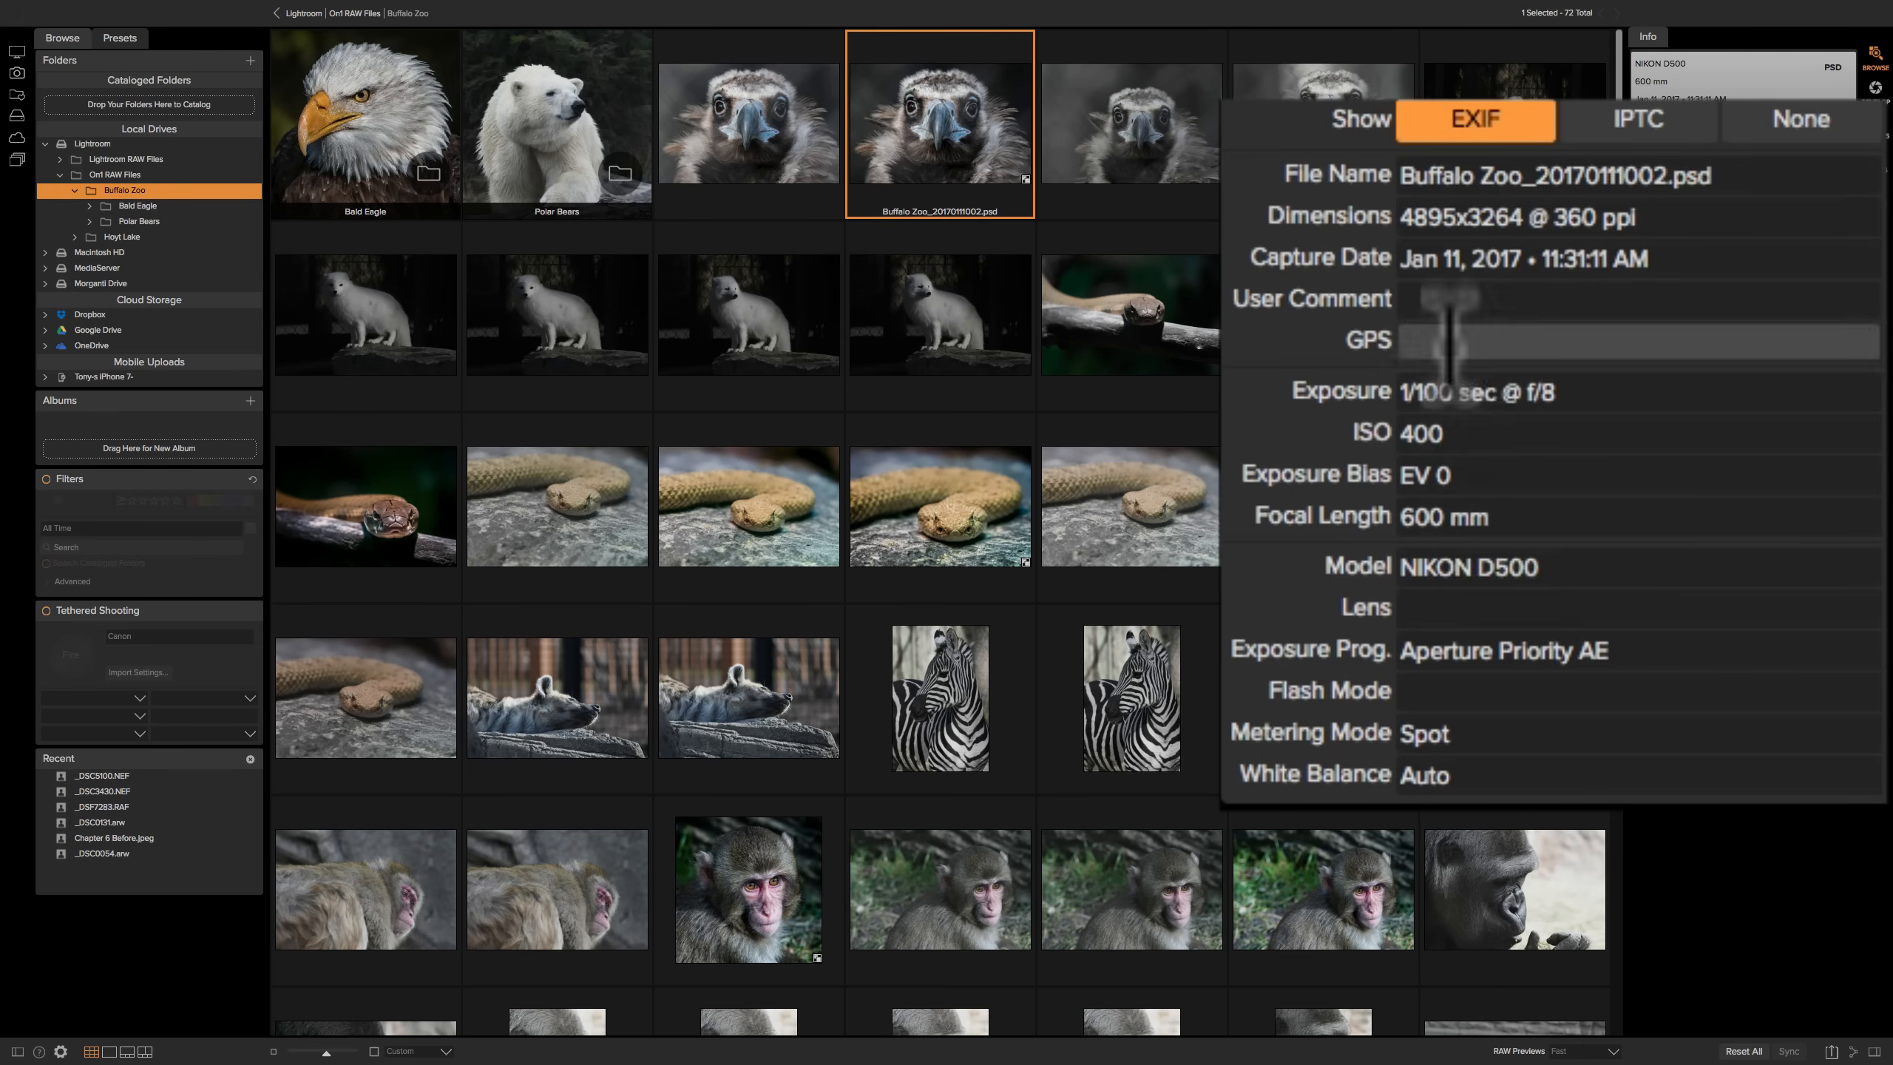
click(1452, 301)
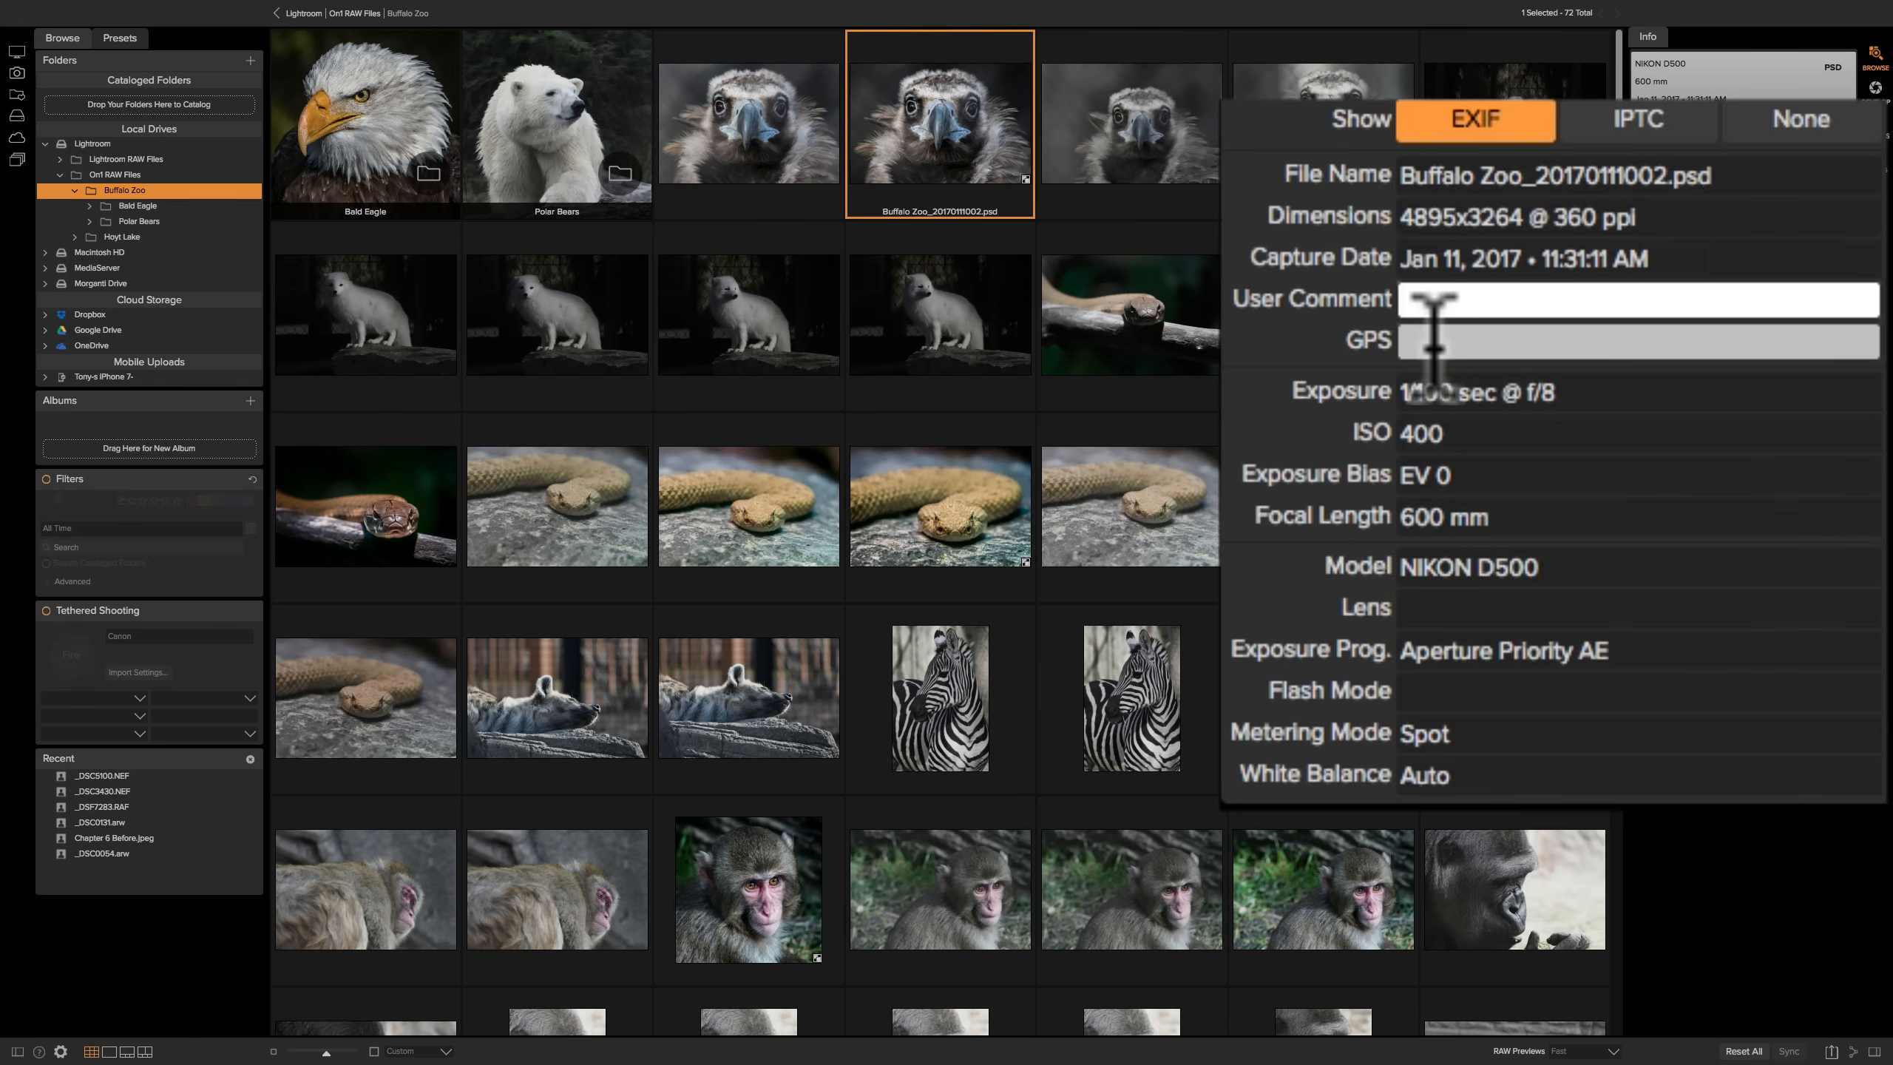
click(1439, 341)
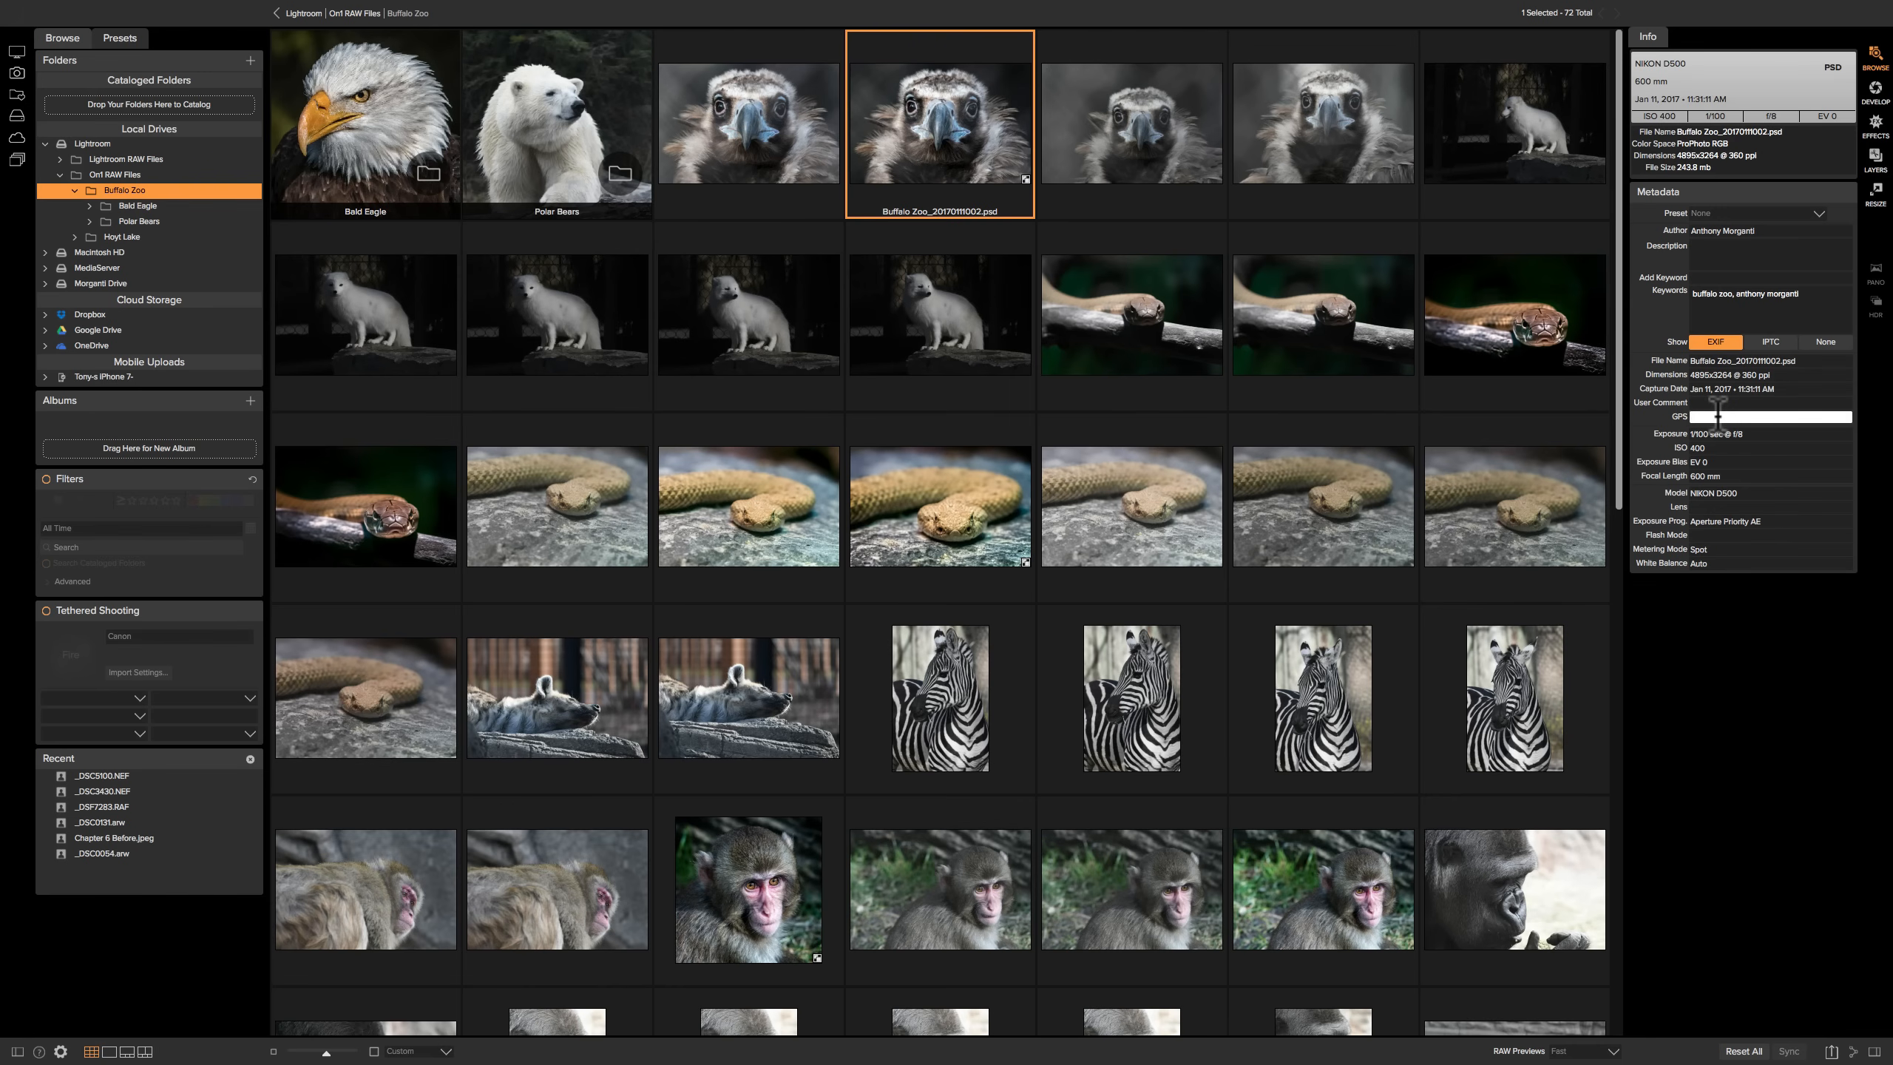
Fill in the IPTC contact details with job title "Photographer, retoucher, trainer", and the copyright owner, URL and usage terms "All Rights Reserved"
click(1769, 341)
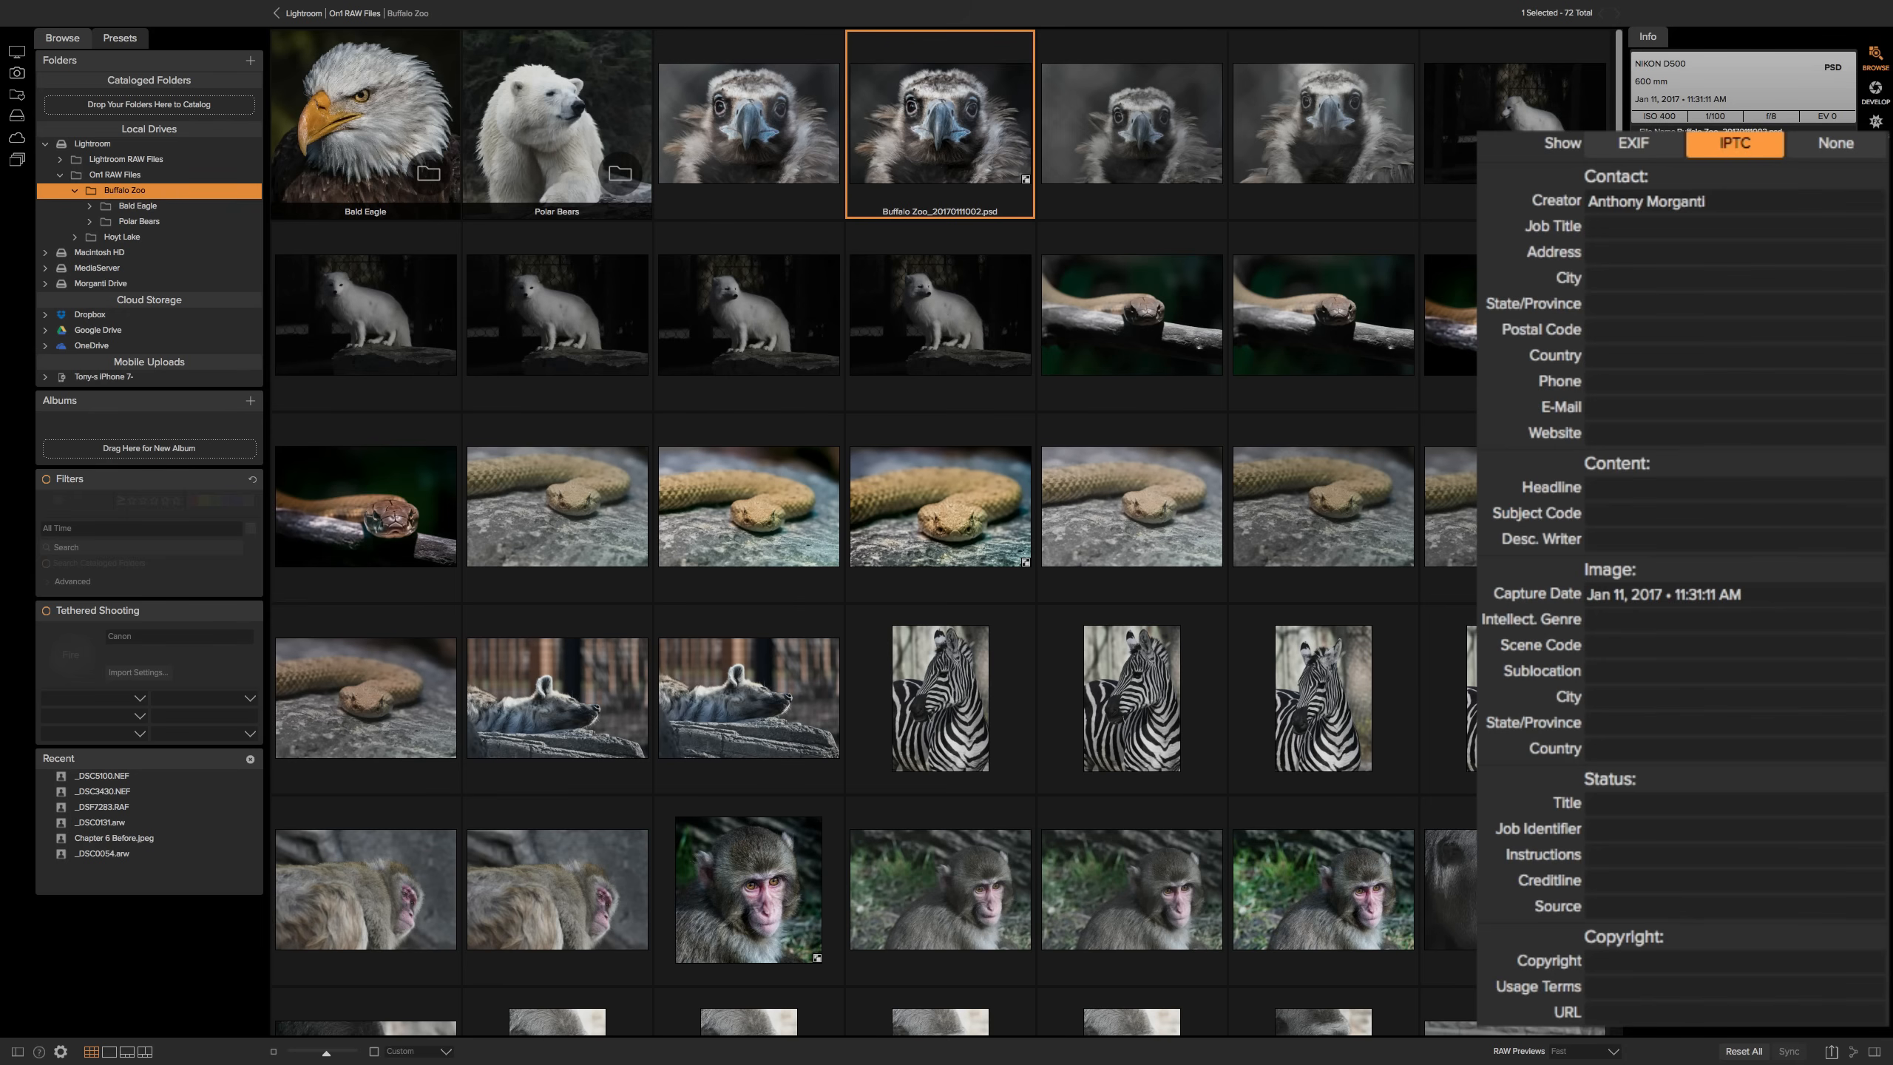
click(1681, 201)
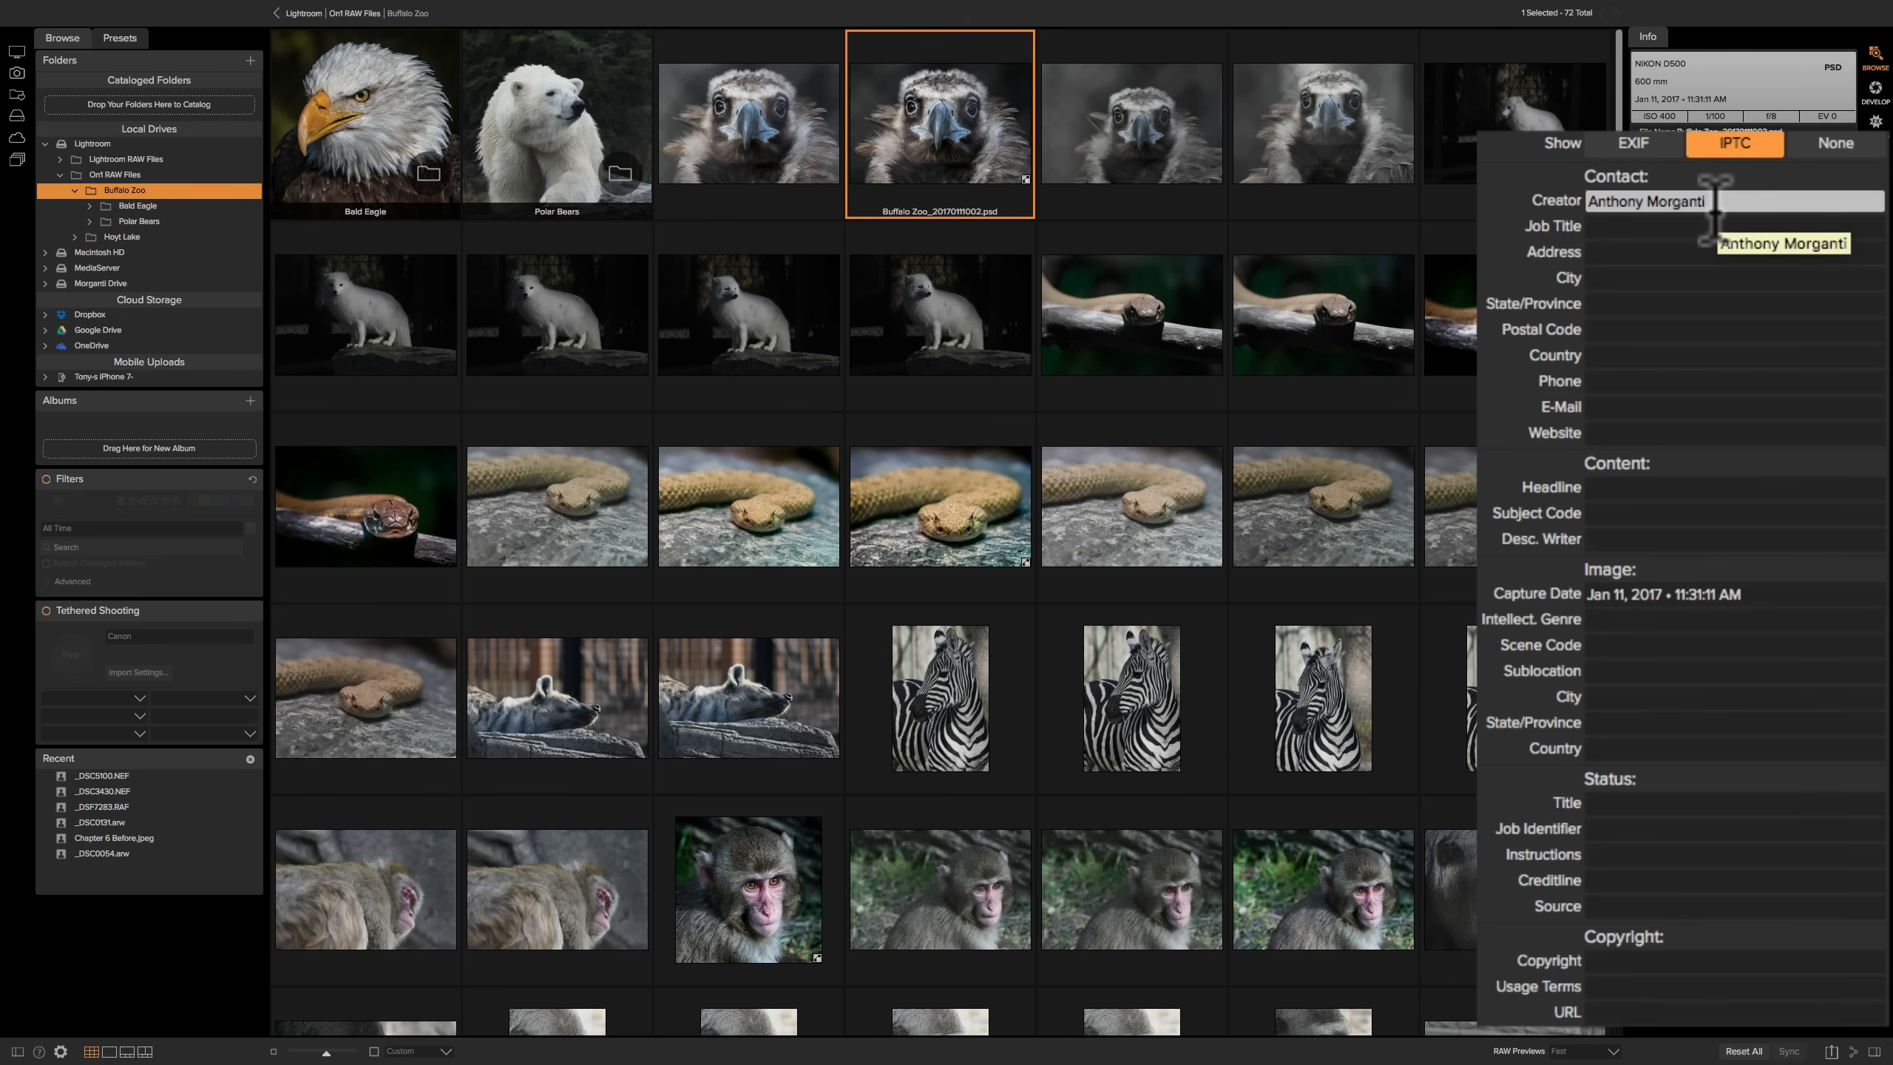
click(1645, 303)
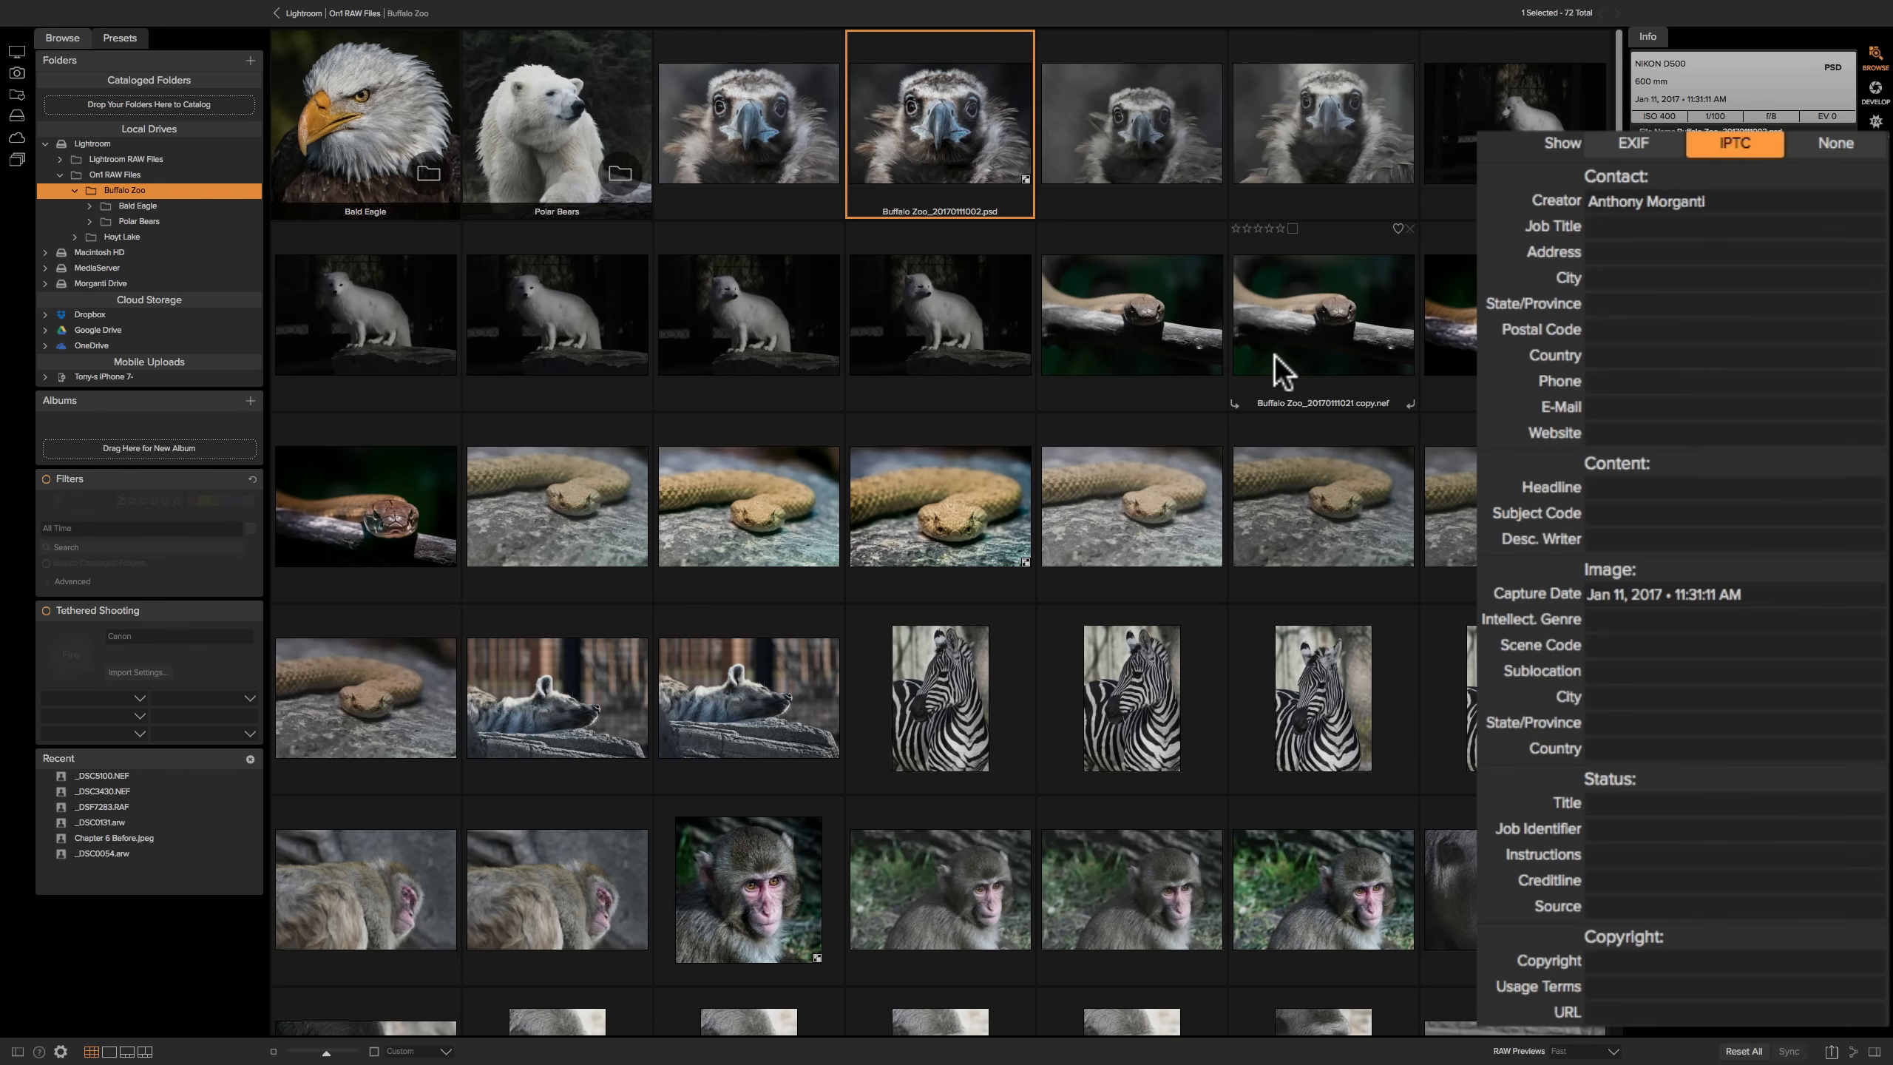
click(1676, 277)
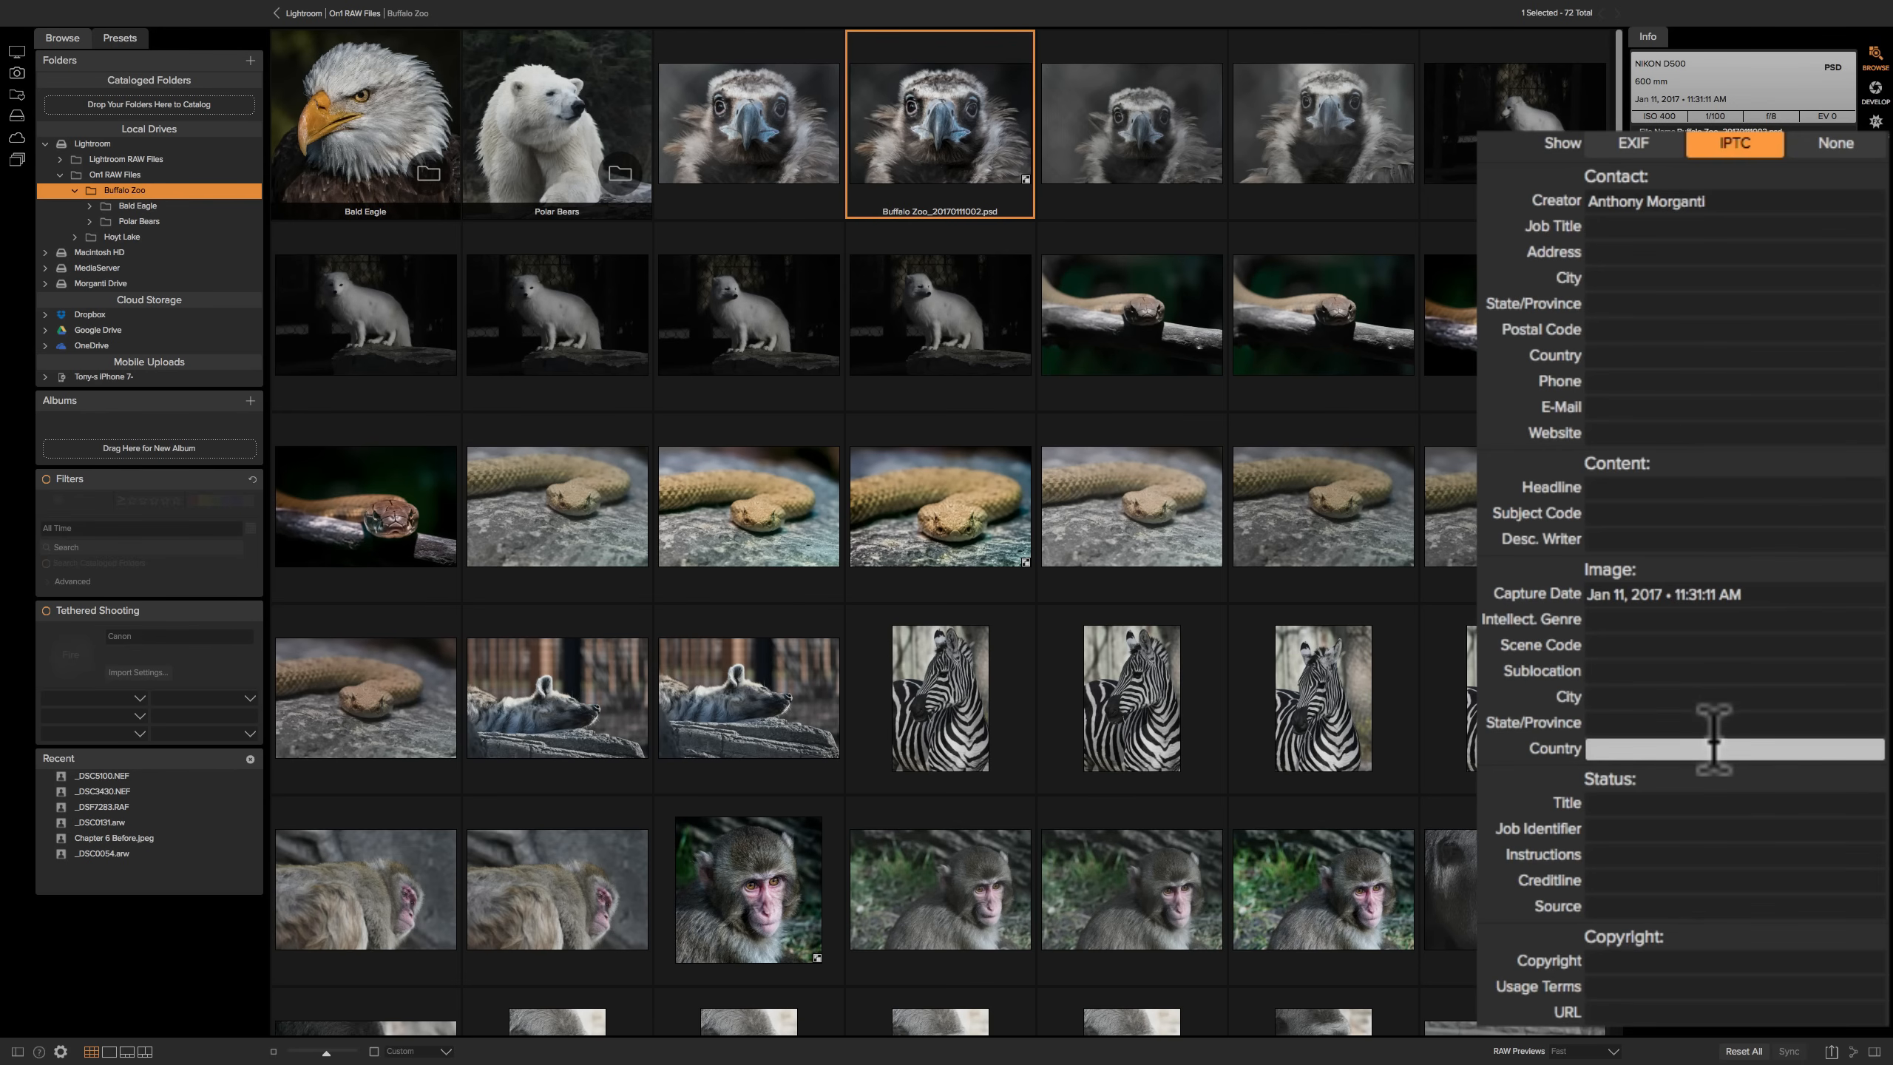
click(1708, 225)
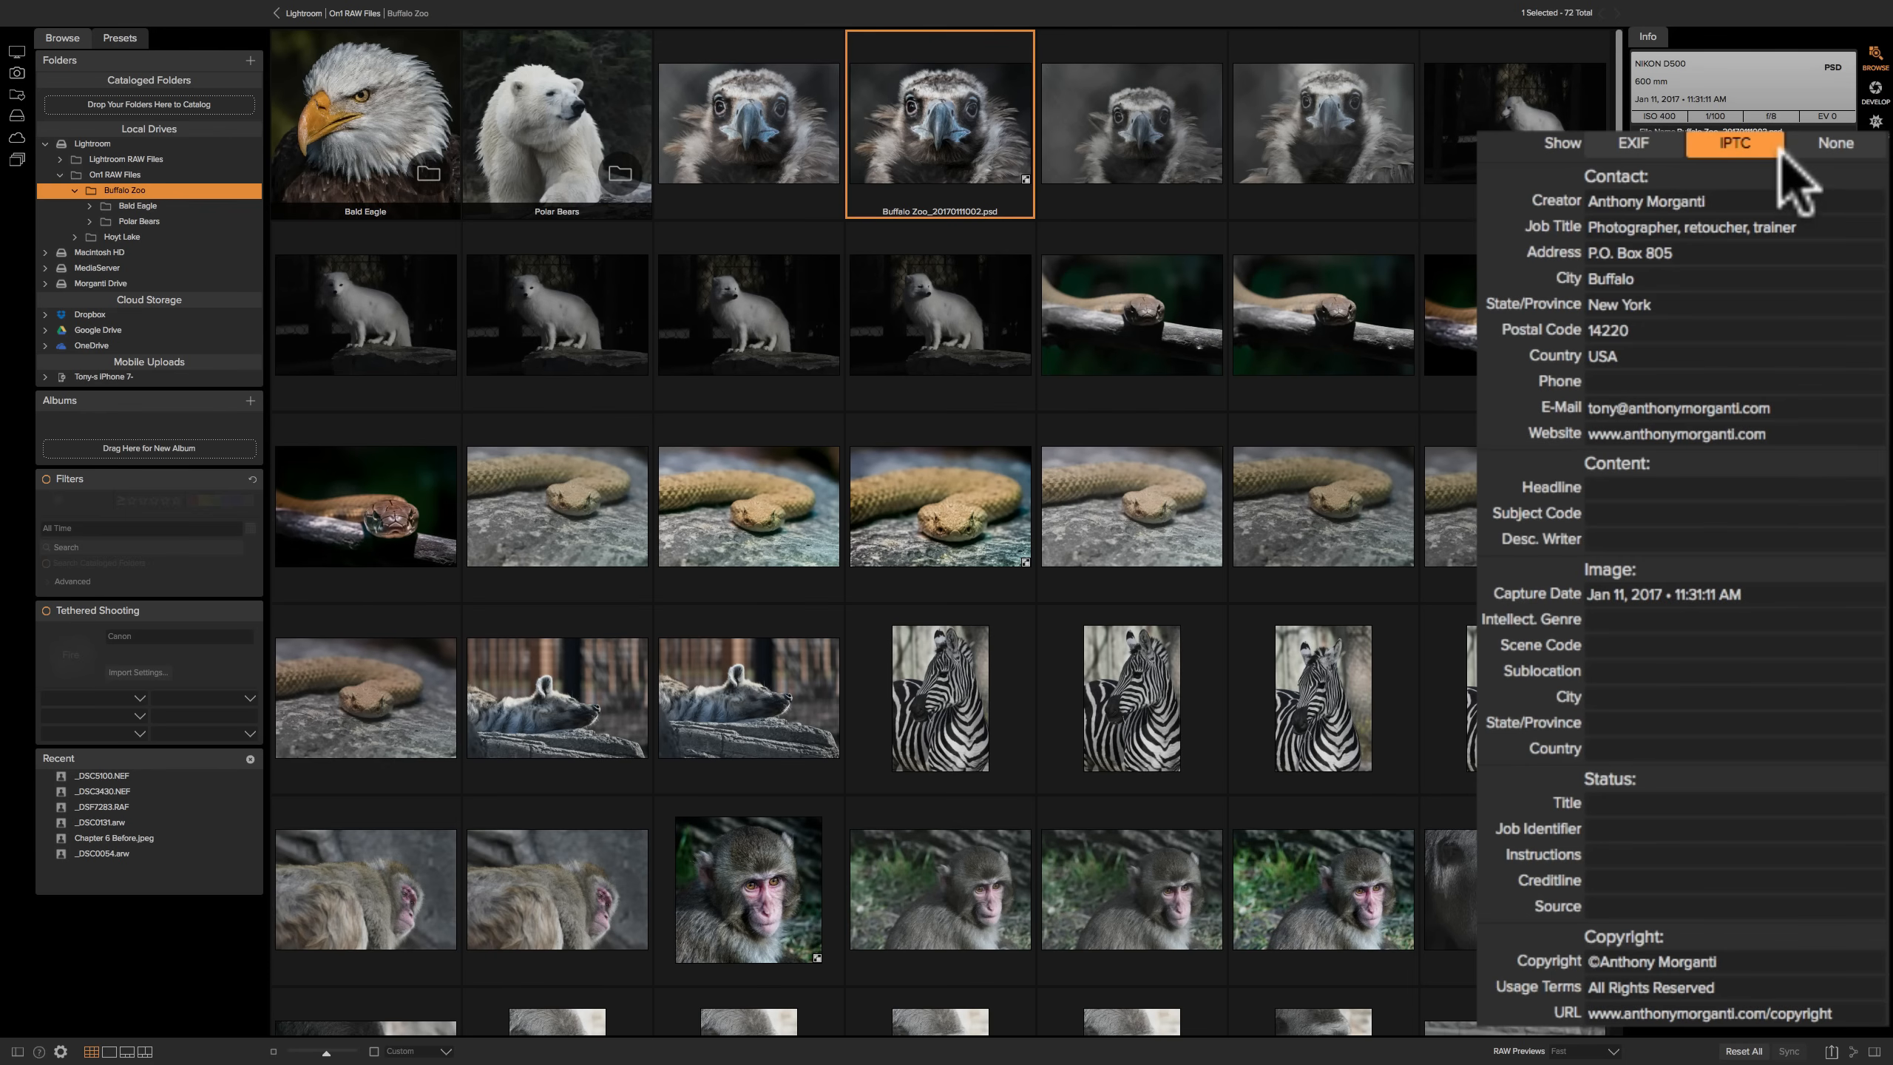
Start saving a new metadata preset from the vulture PSD photo's current metadata
click(1130, 113)
click(949, 127)
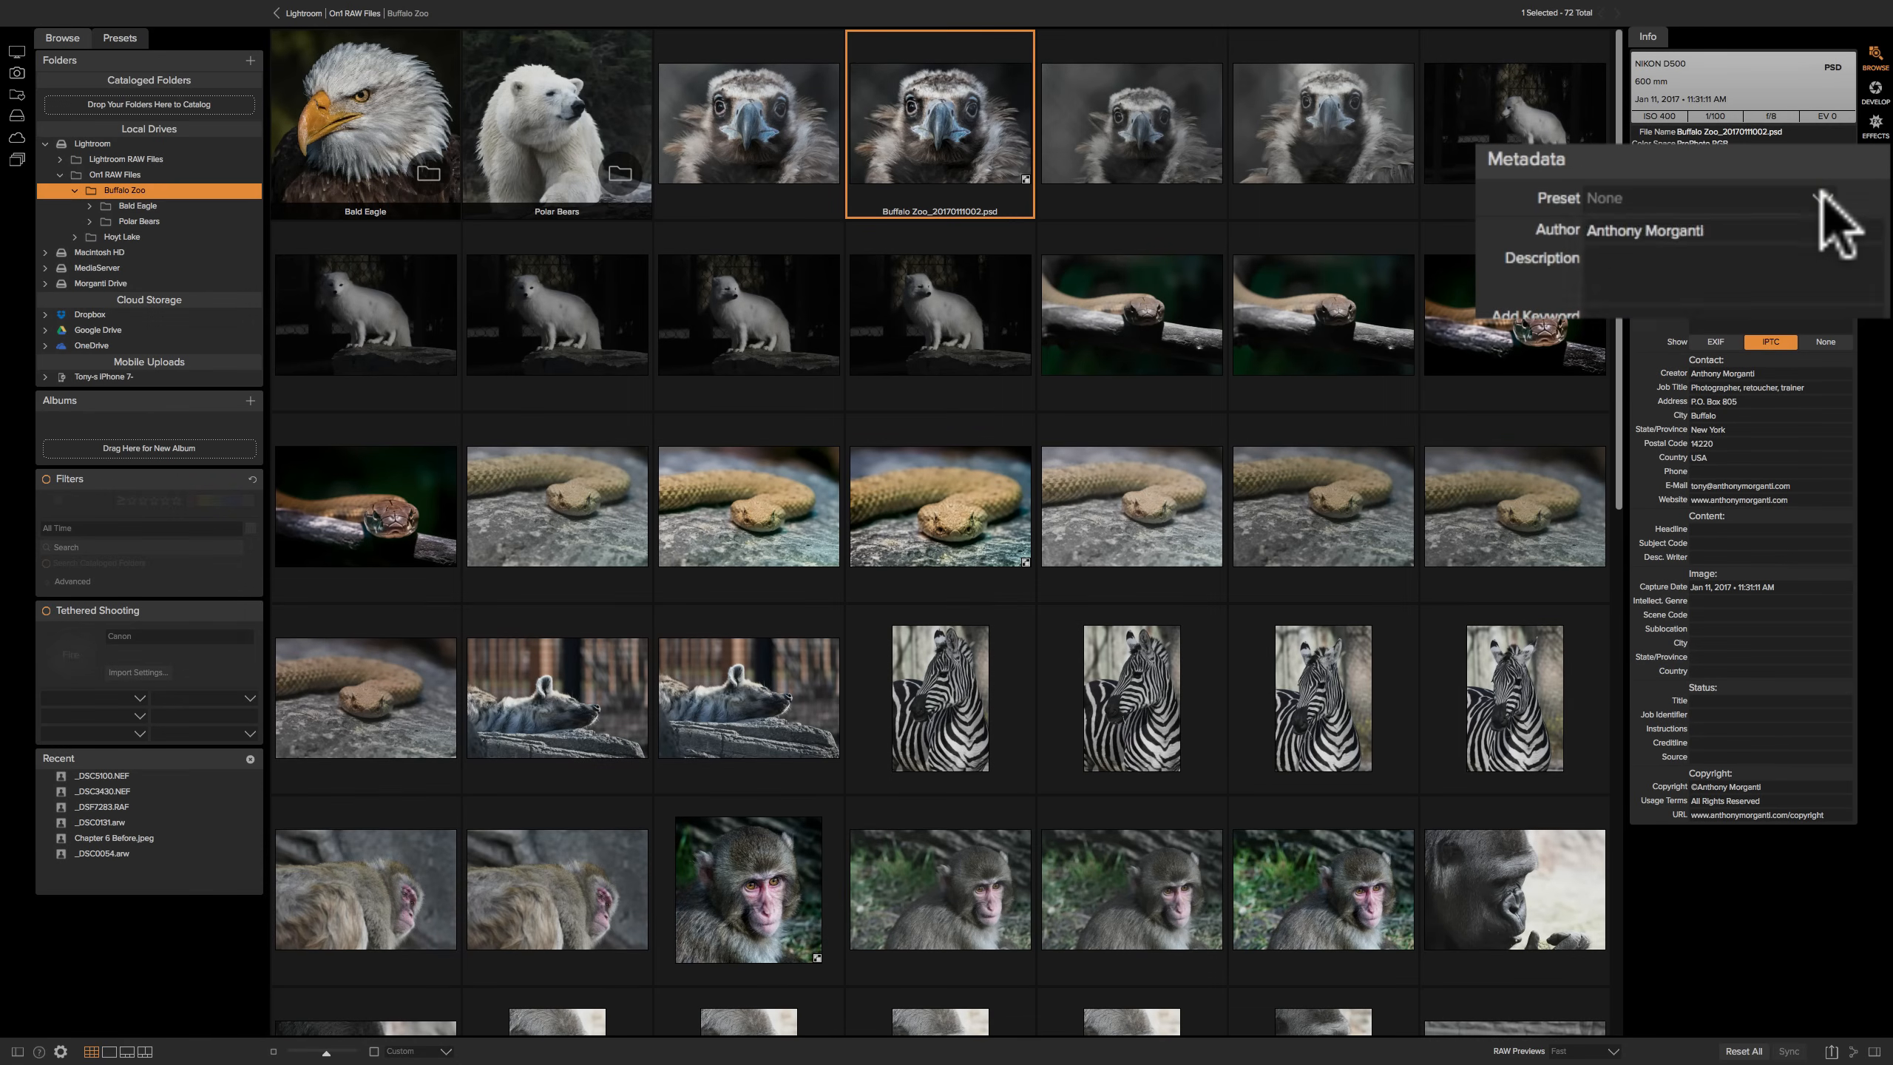
click(1822, 199)
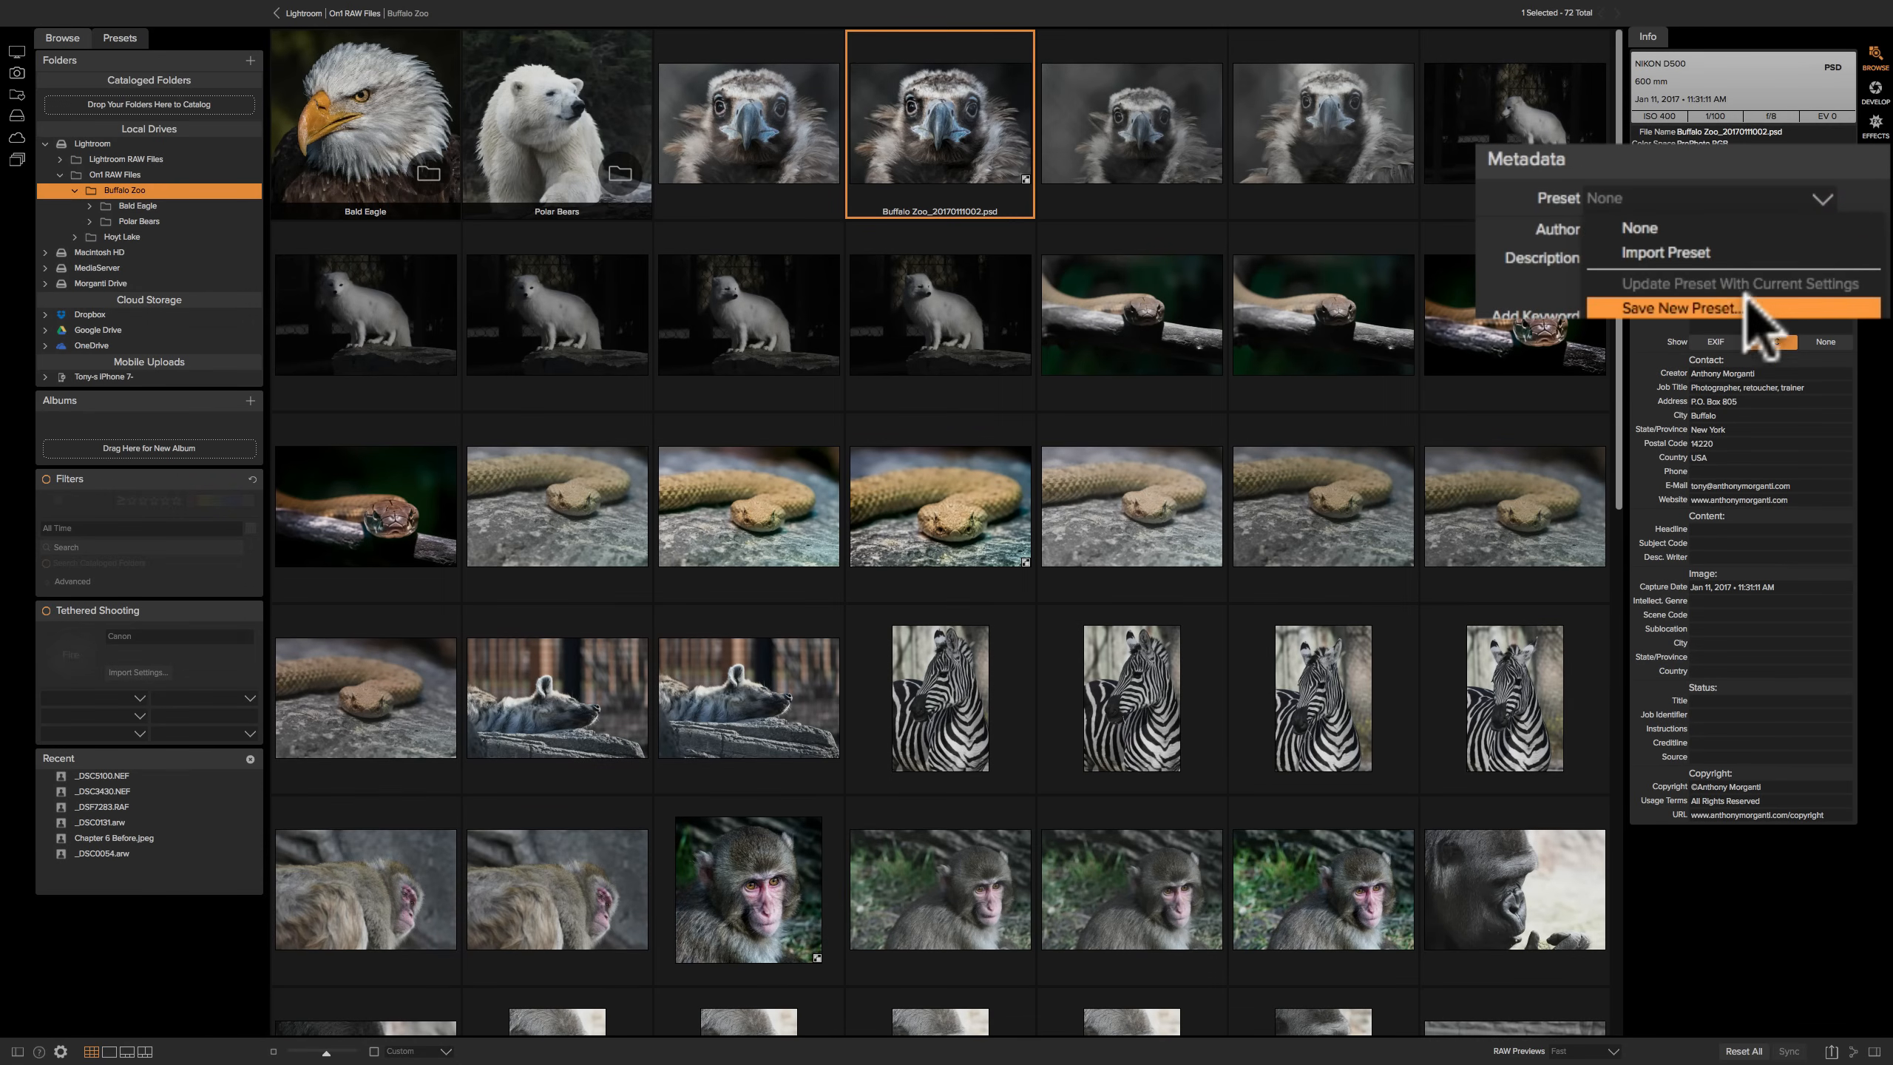
click(1684, 309)
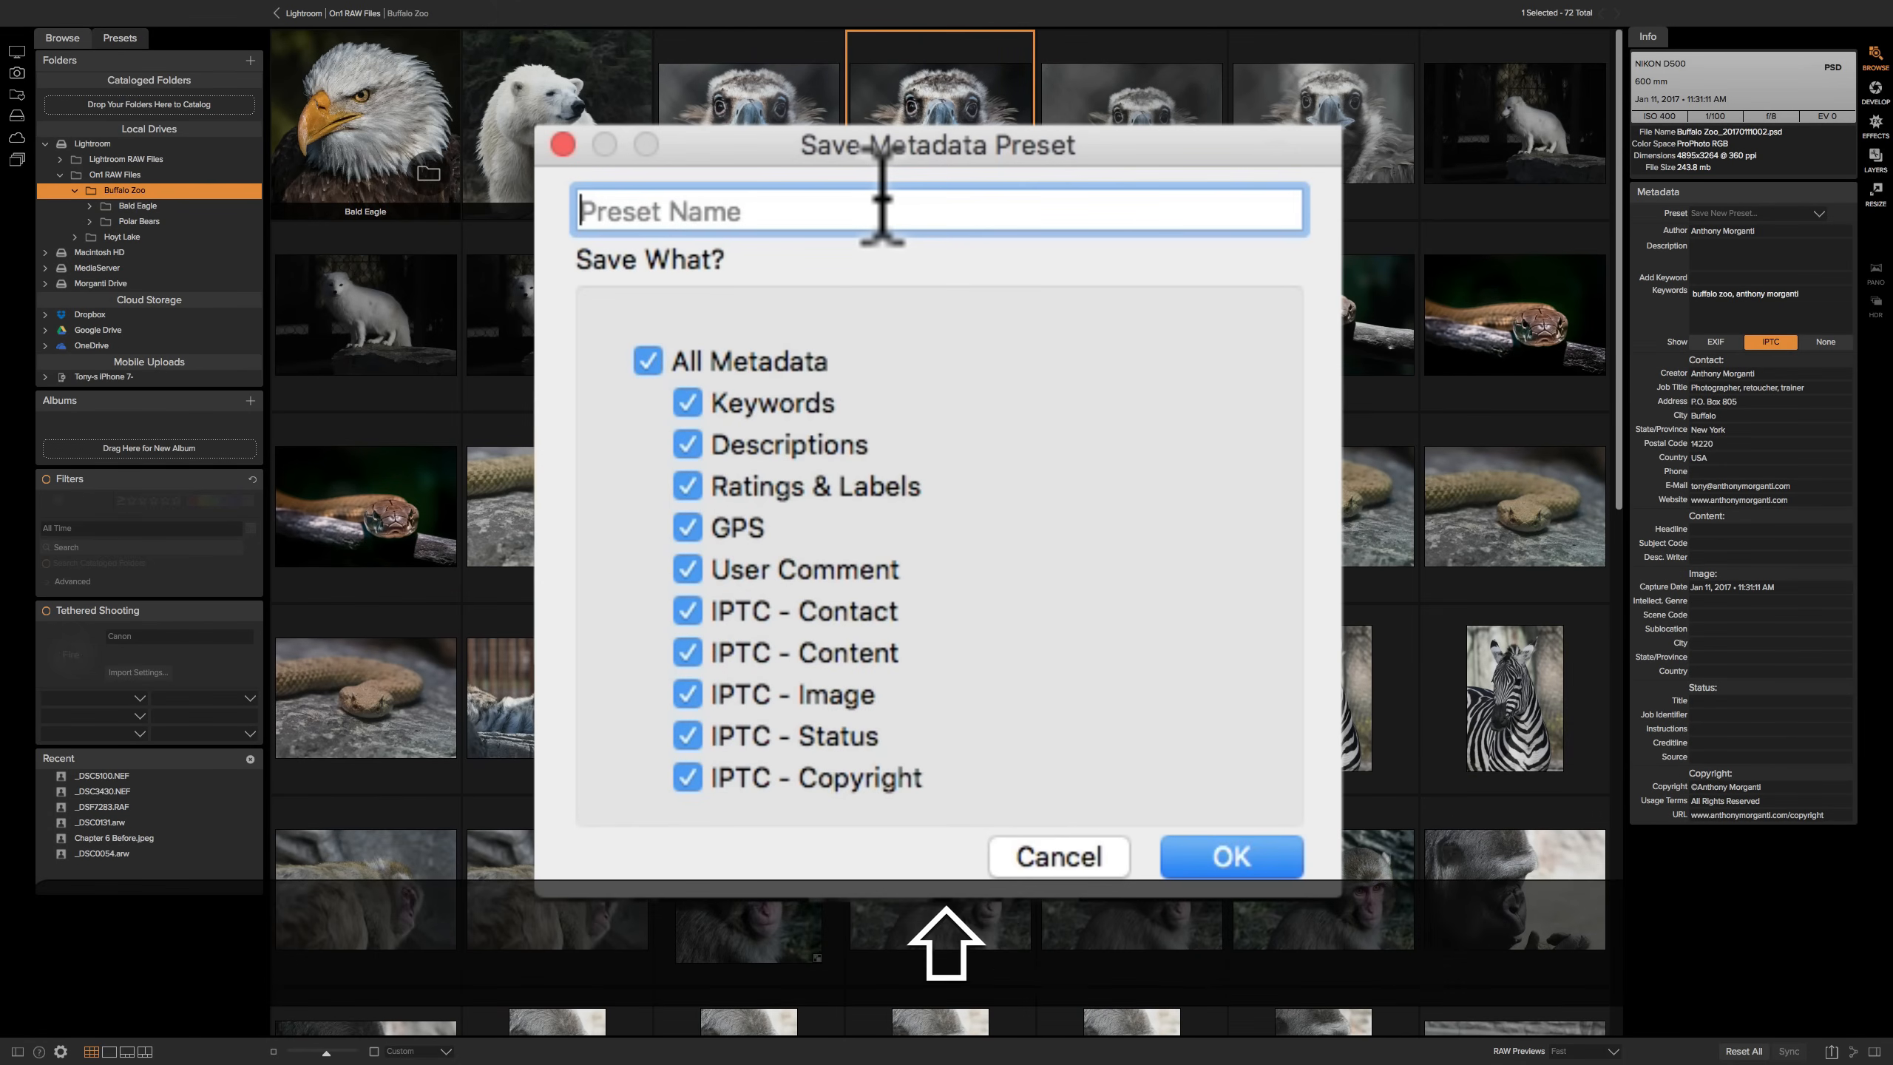
text(EXIF)
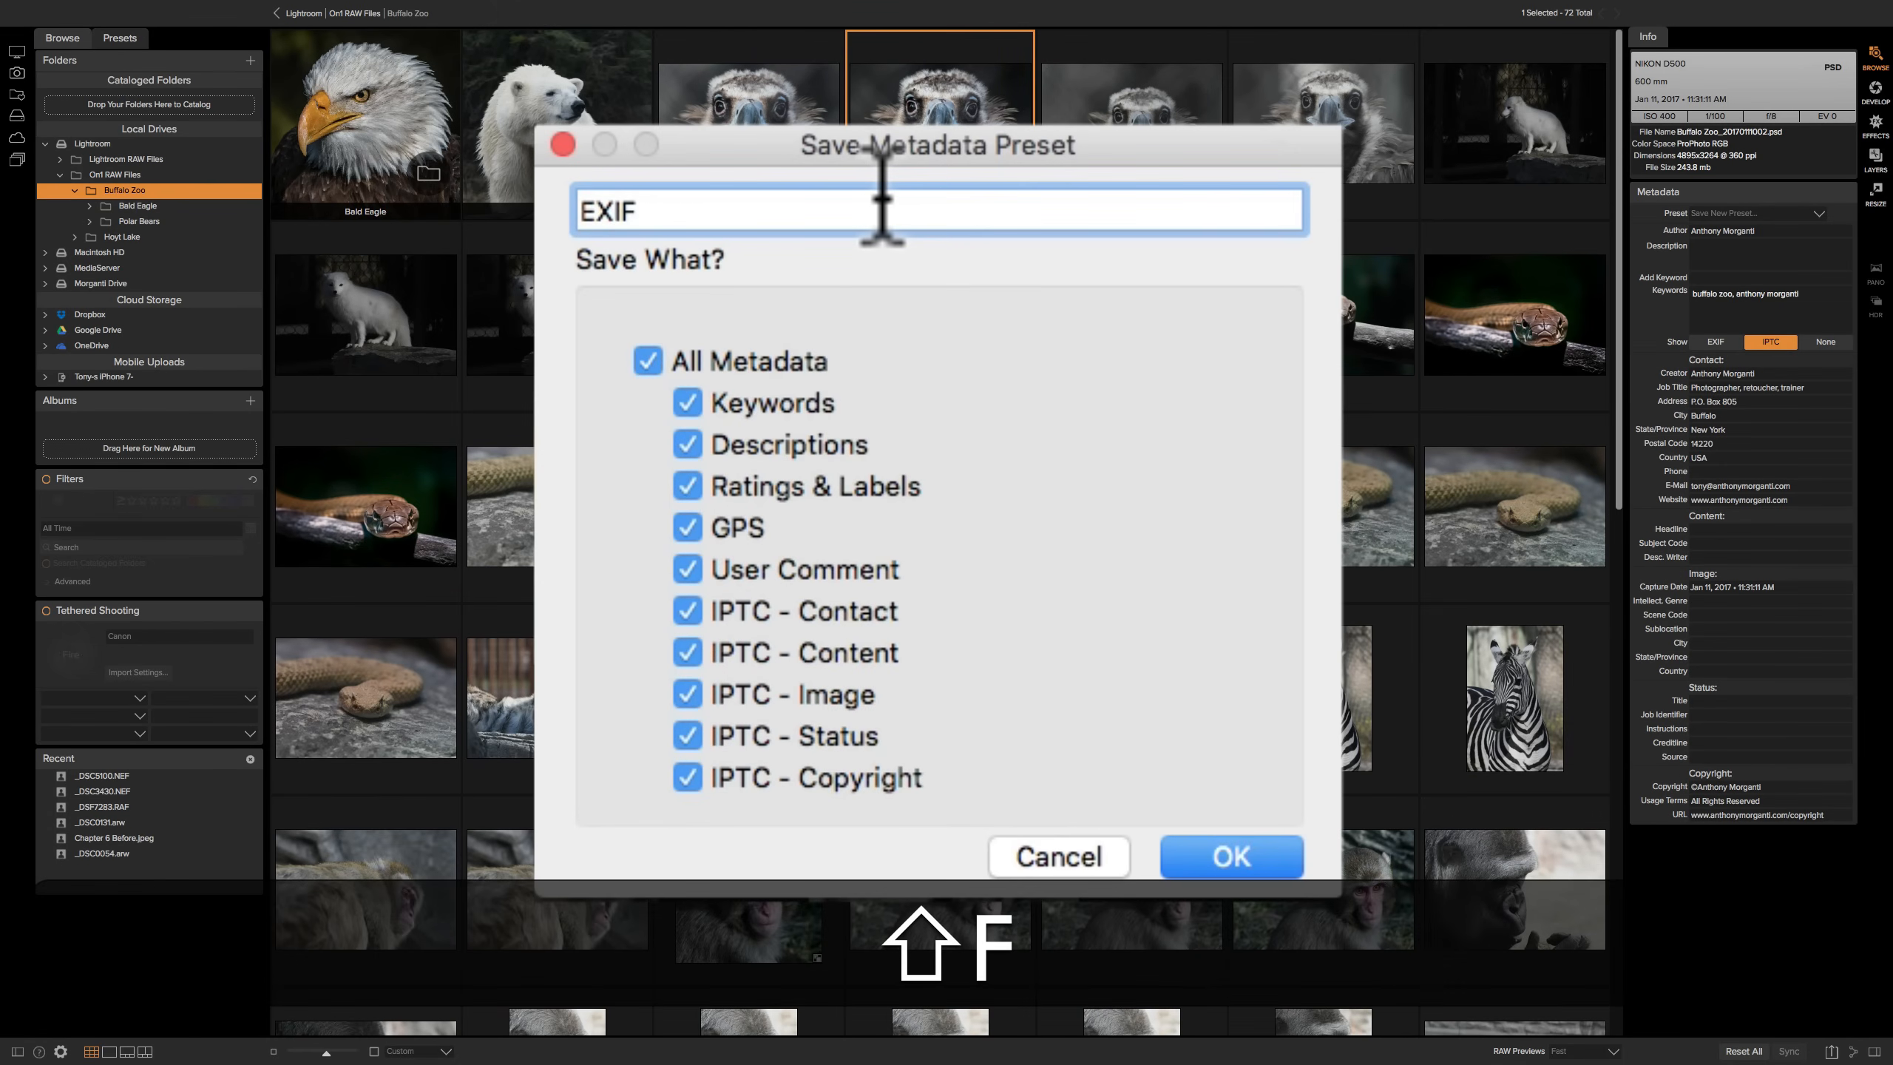
text( PR)
key(BackSpace)
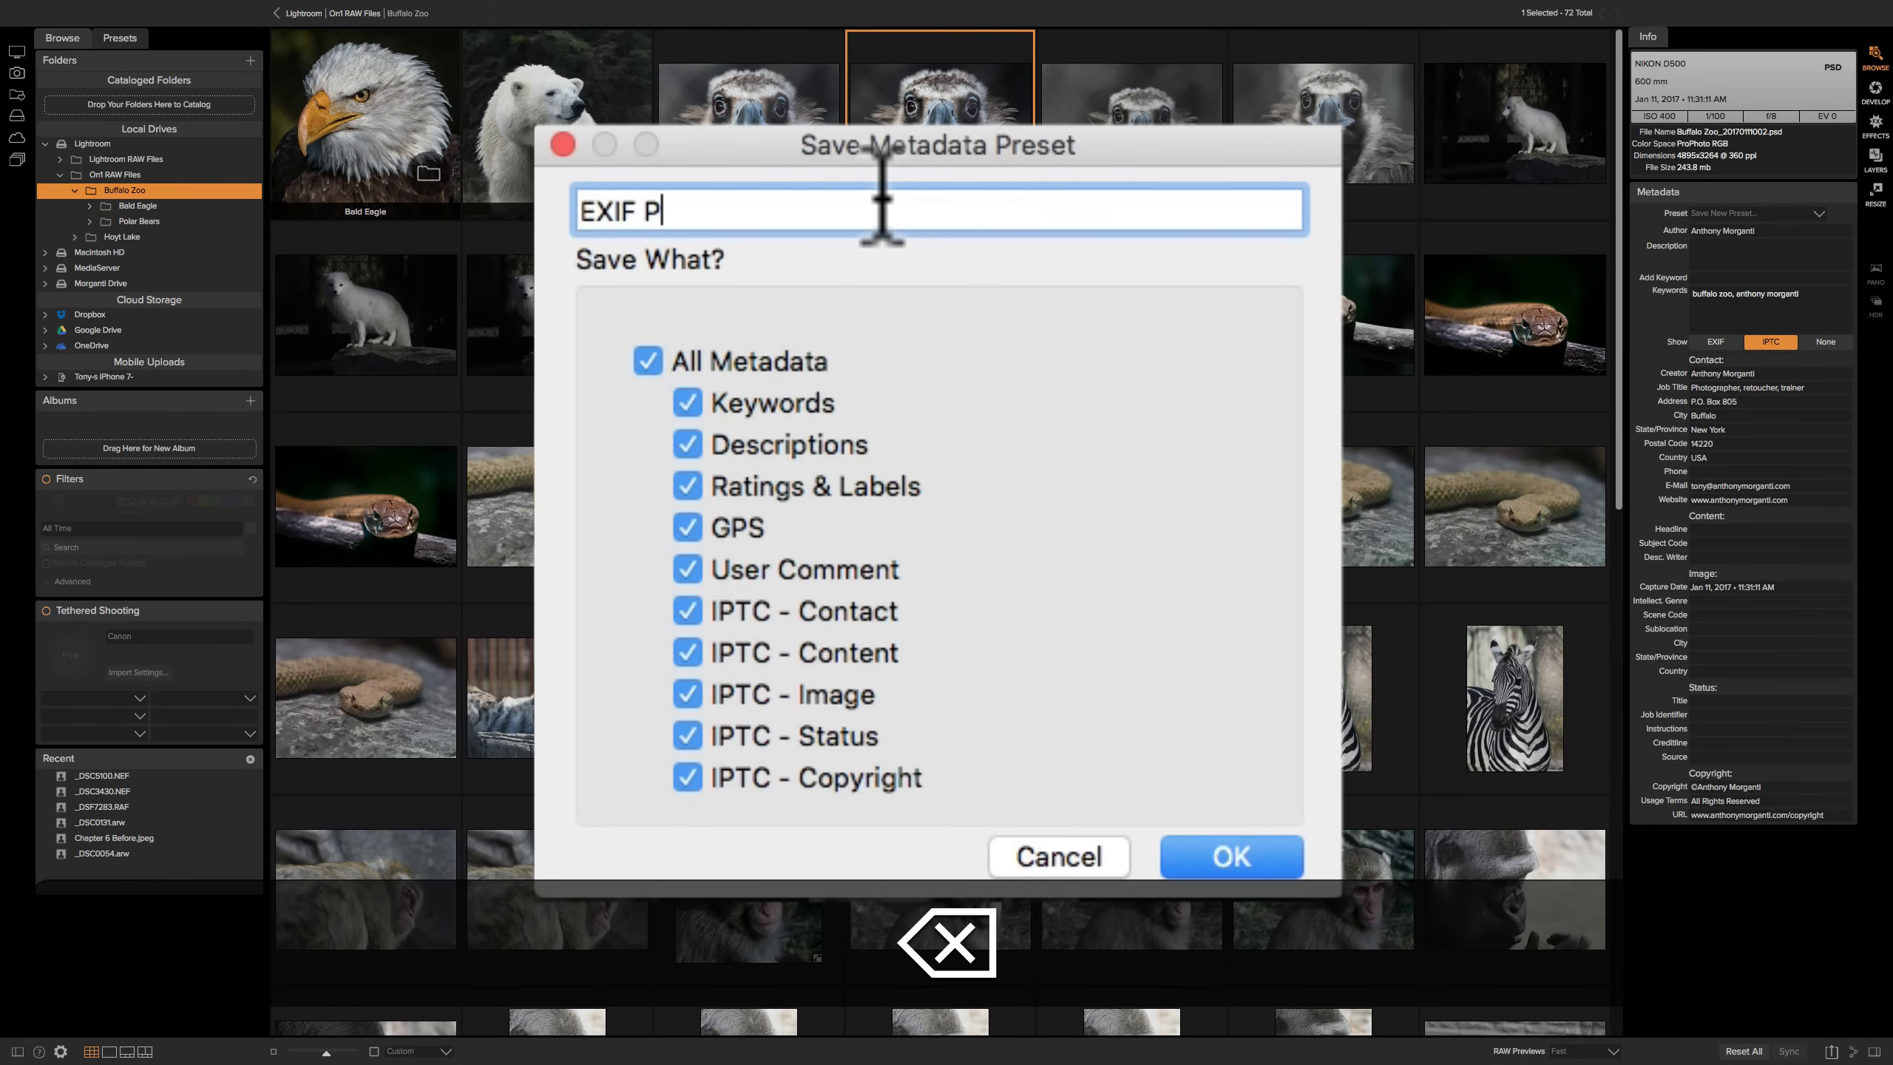
key(BackSpace)
key(BackSpace)
key(BackSpace)
key(BackSpace)
key(BackSpace)
key(BackSpace)
Name the new metadata preset "IPTC Preset"
text(IP)
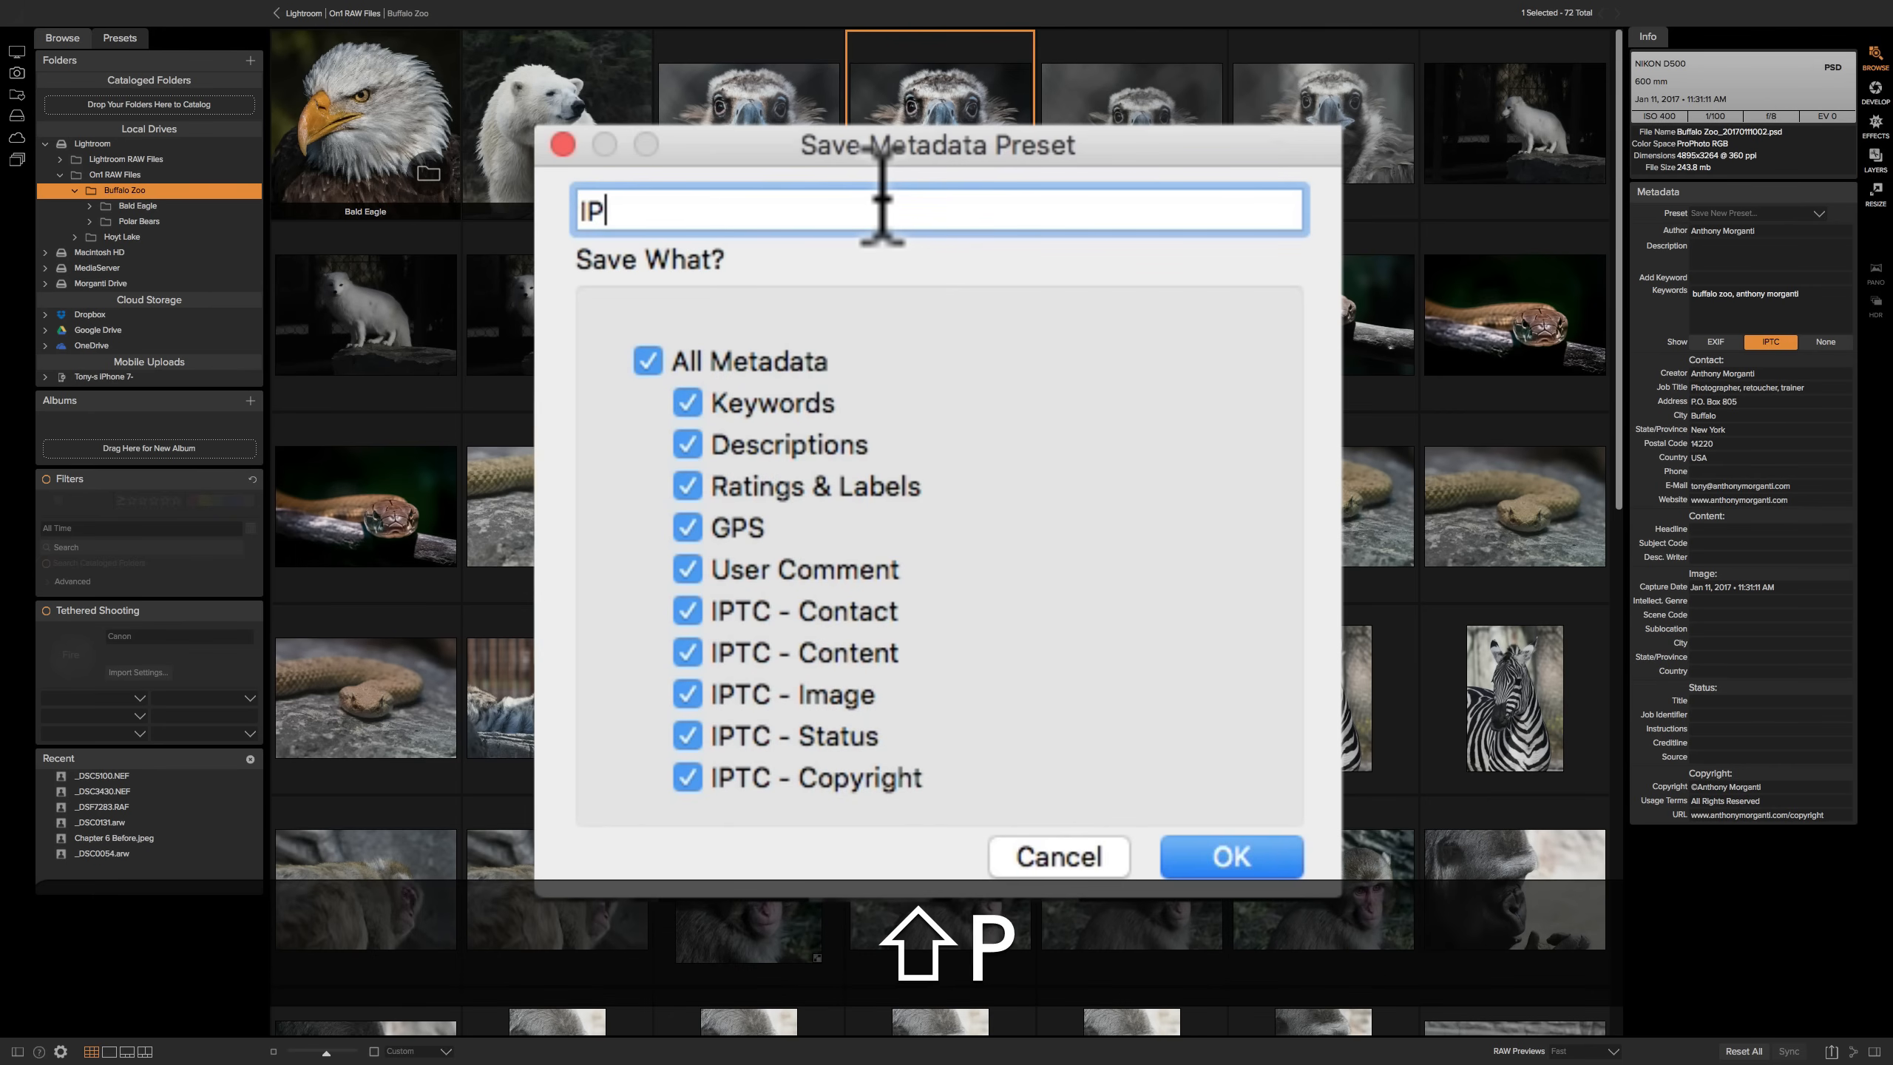
text(TC Pres)
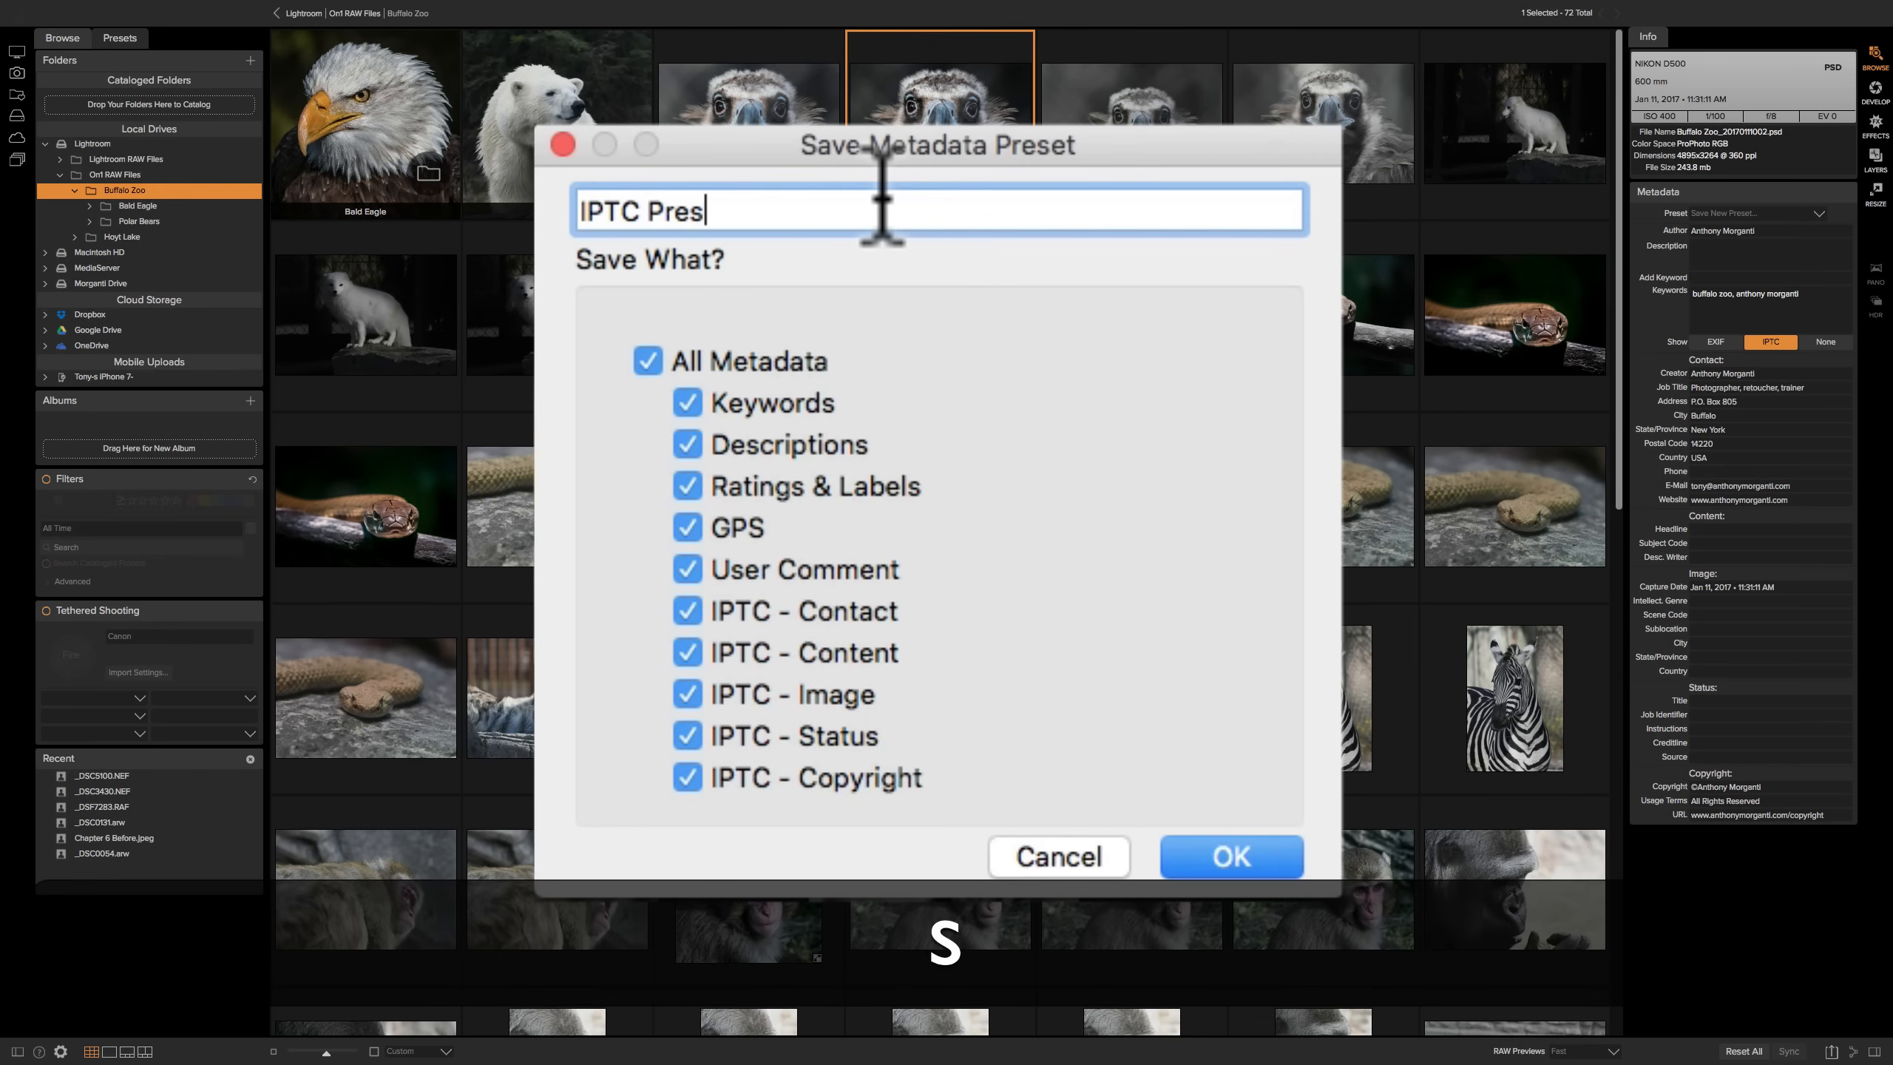
text(et)
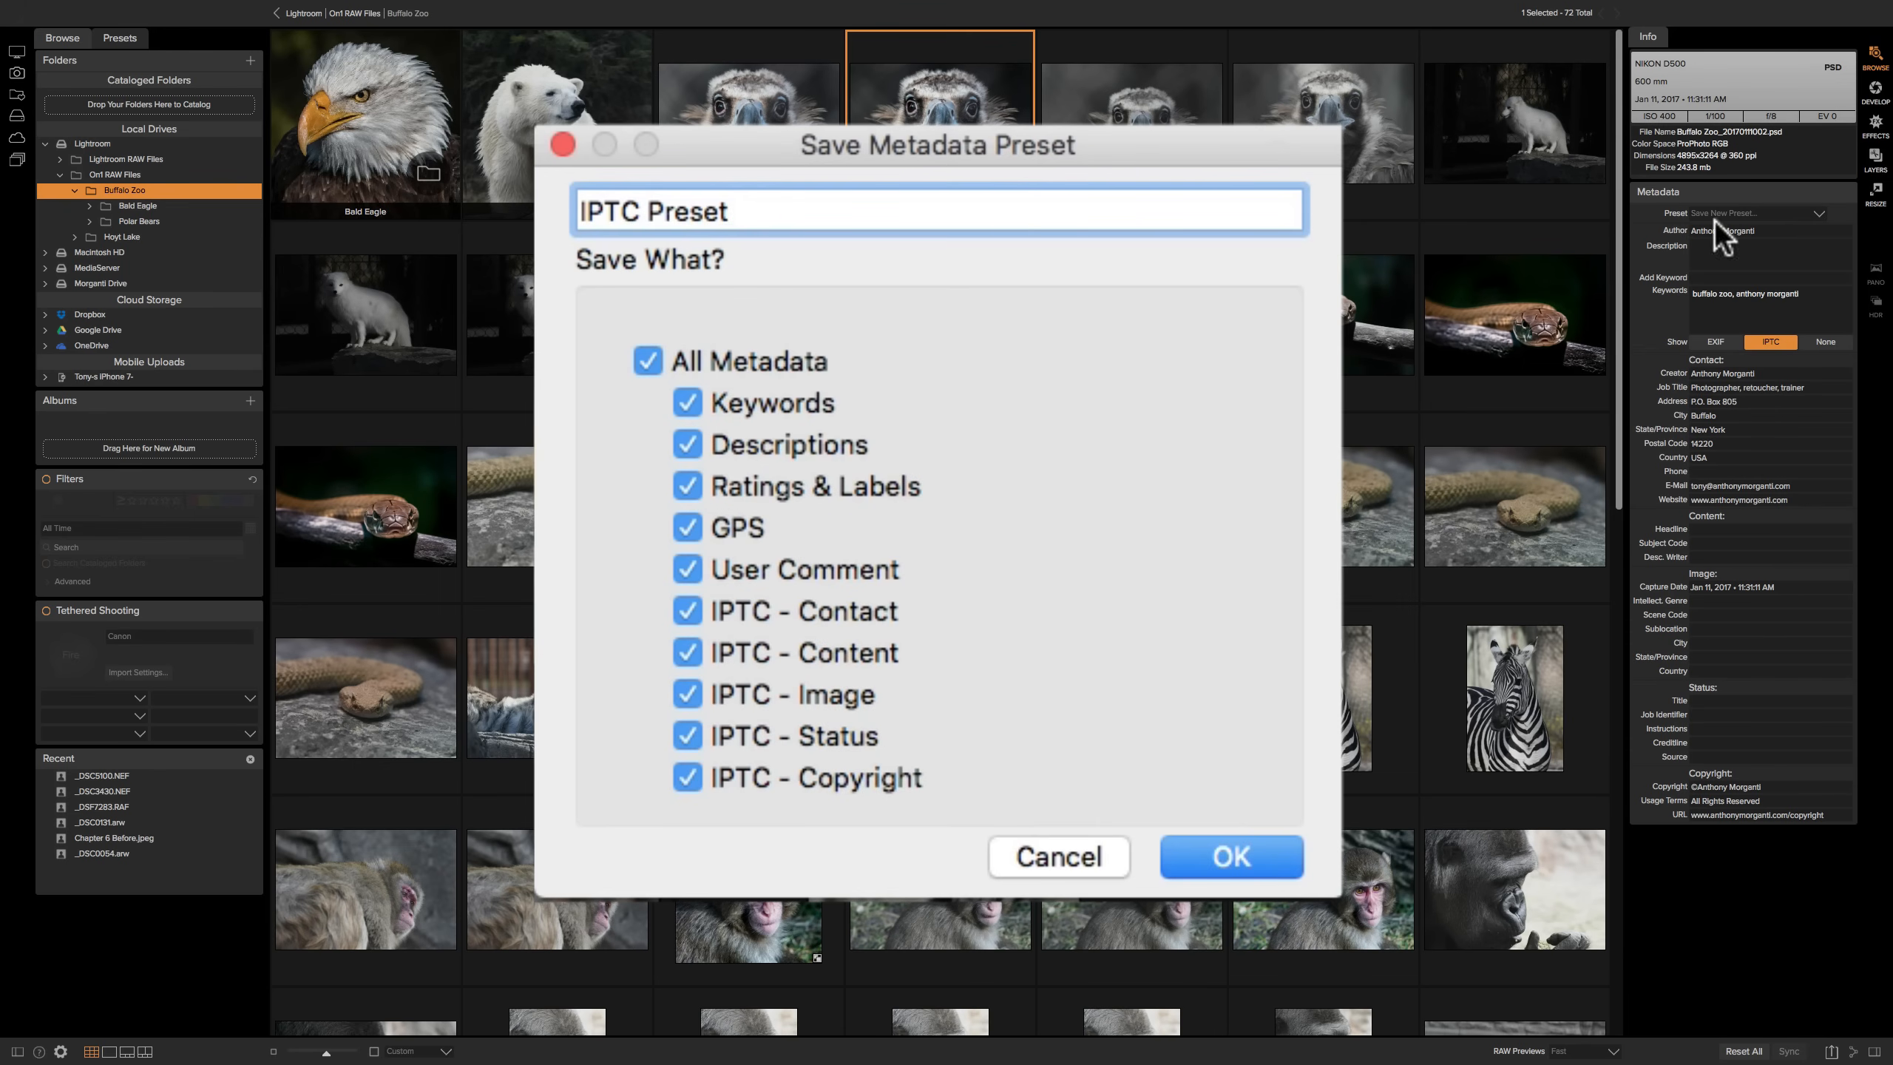
Limit the preset to IPTC - Contact and IPTC - Copyright by excluding every other metadata category, and save it
click(687, 406)
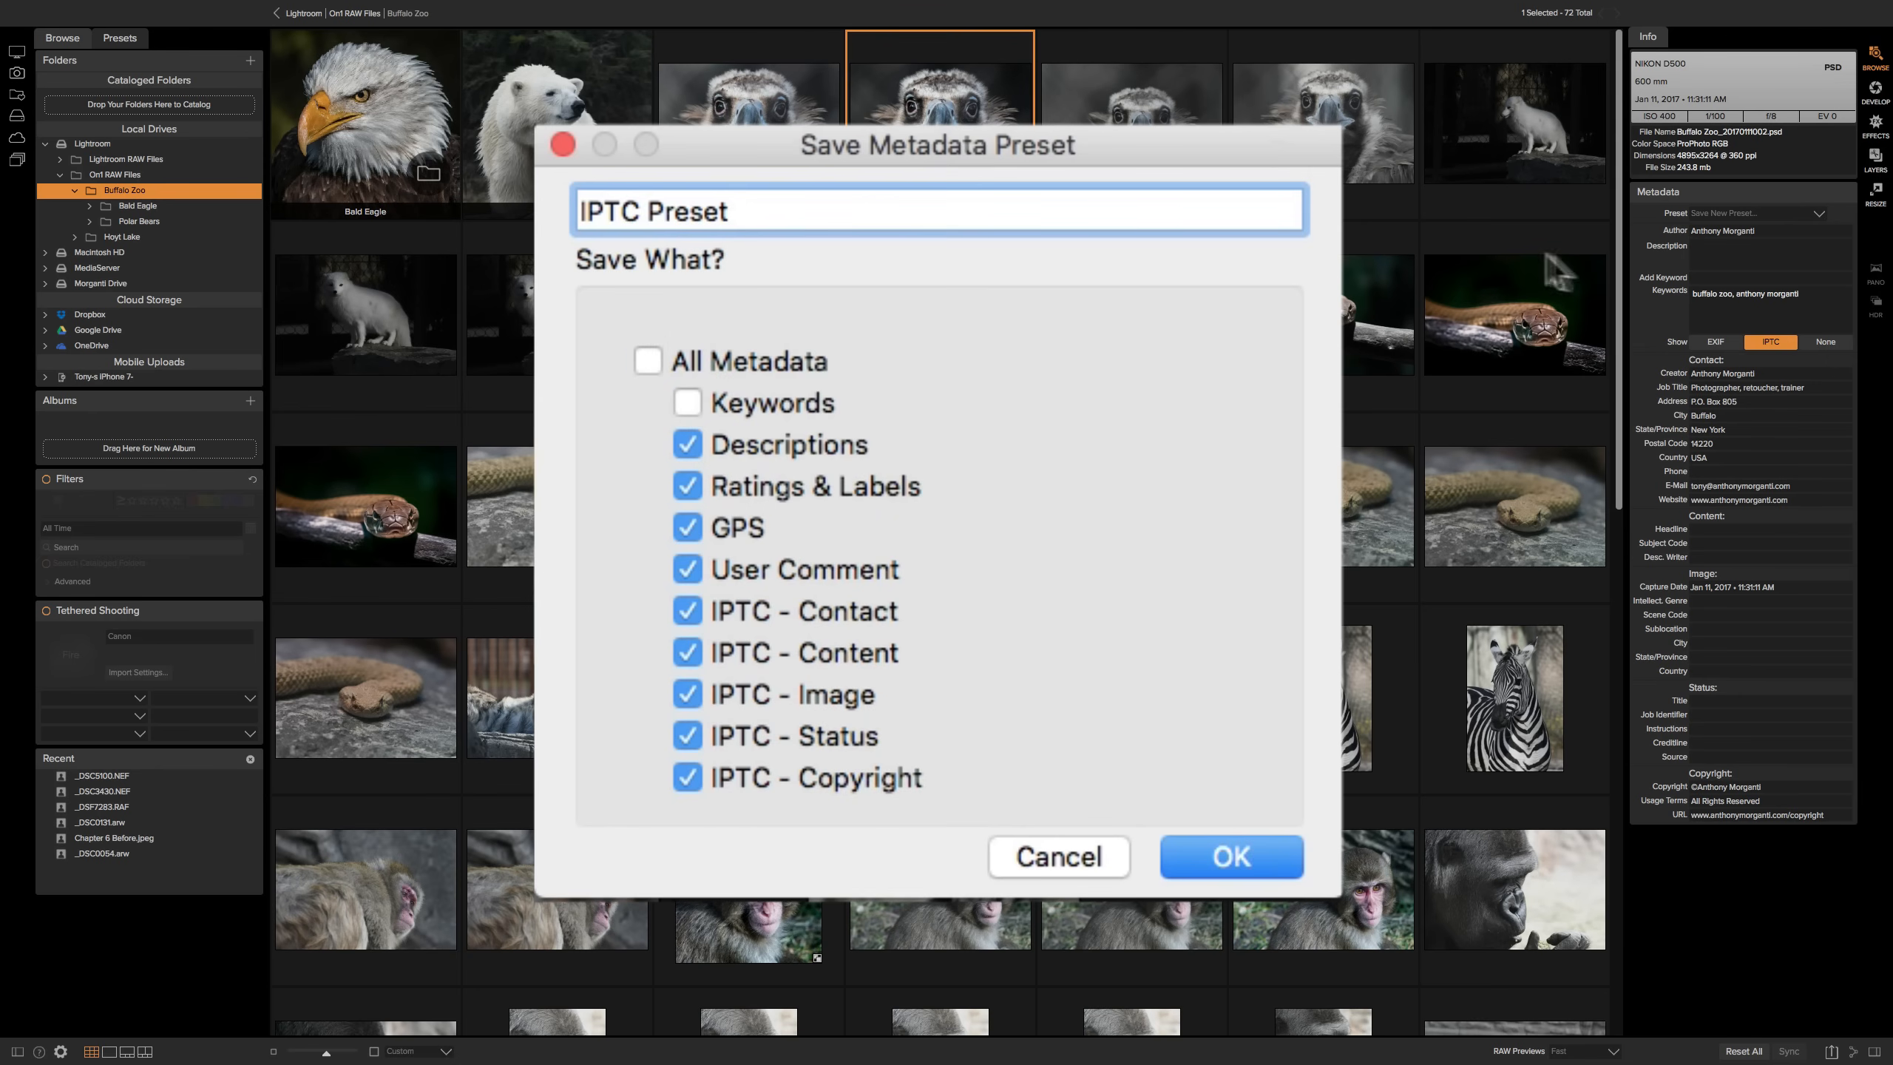
click(687, 444)
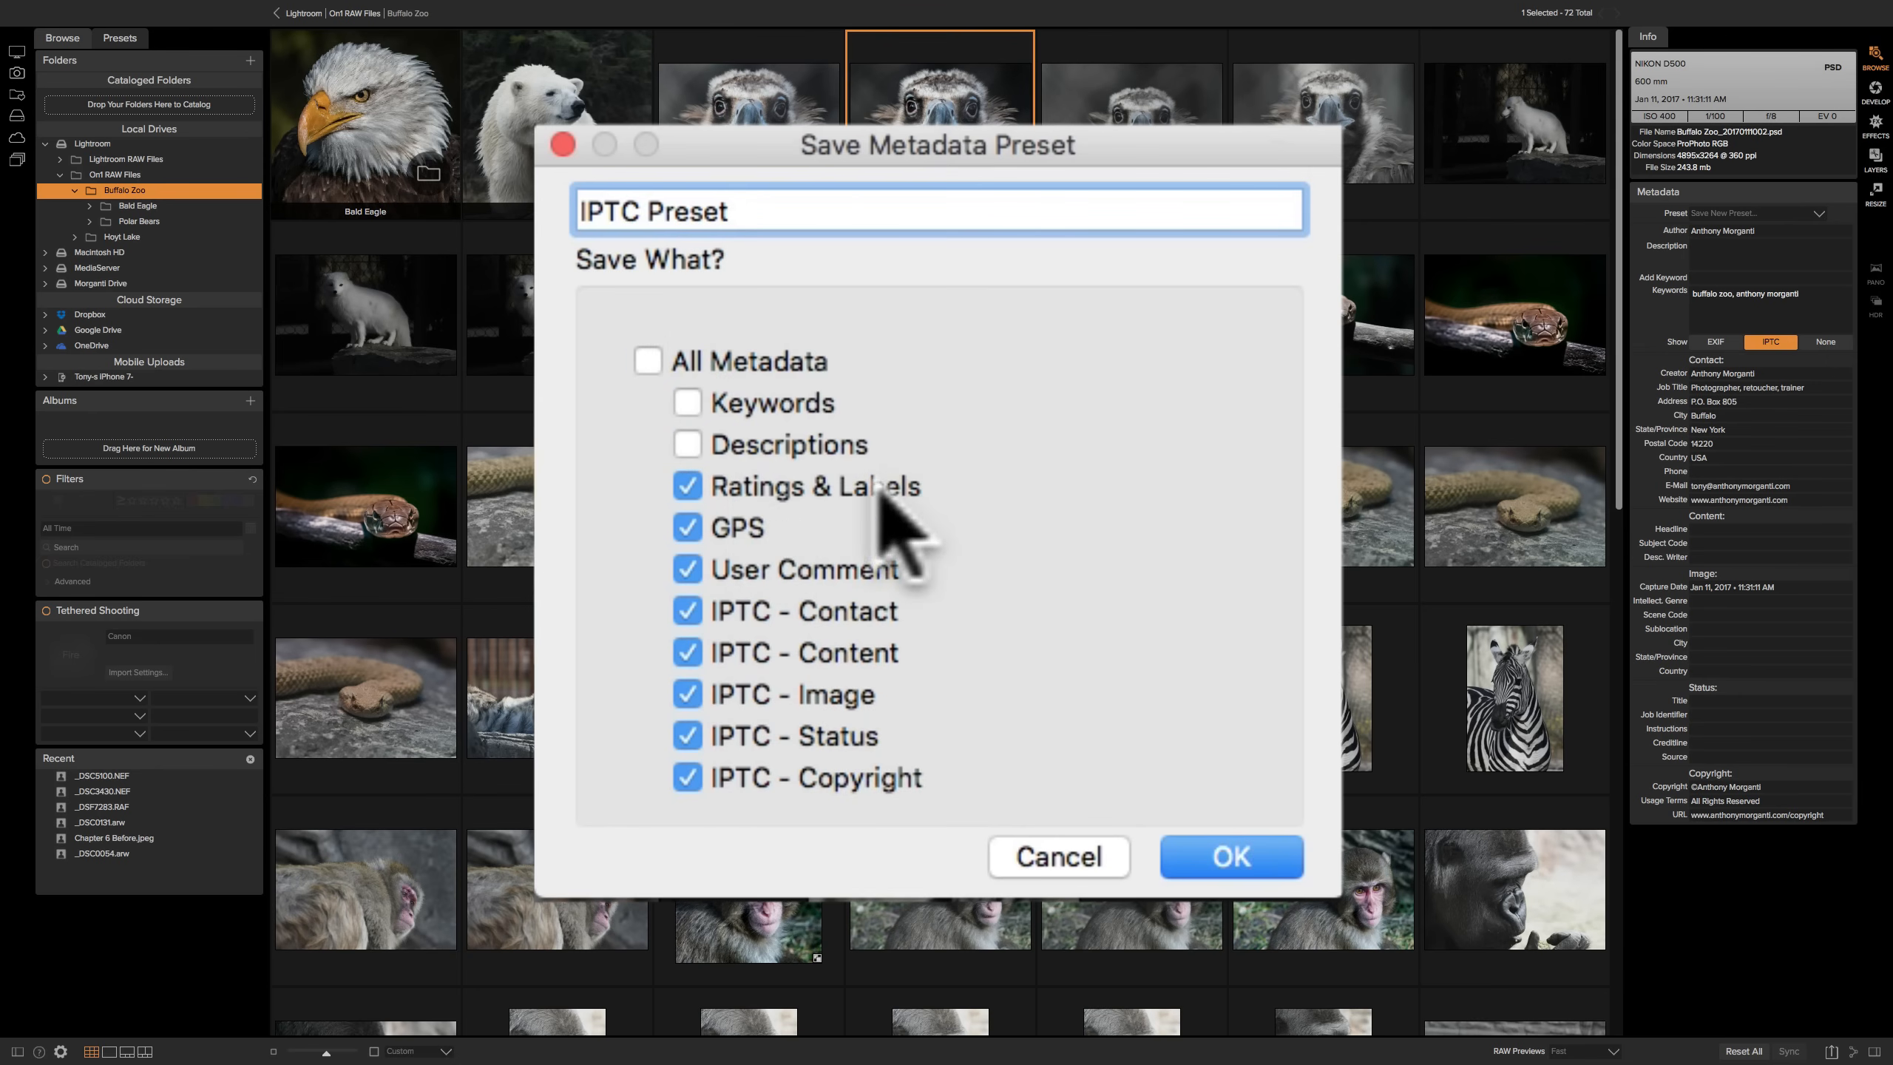
click(719, 489)
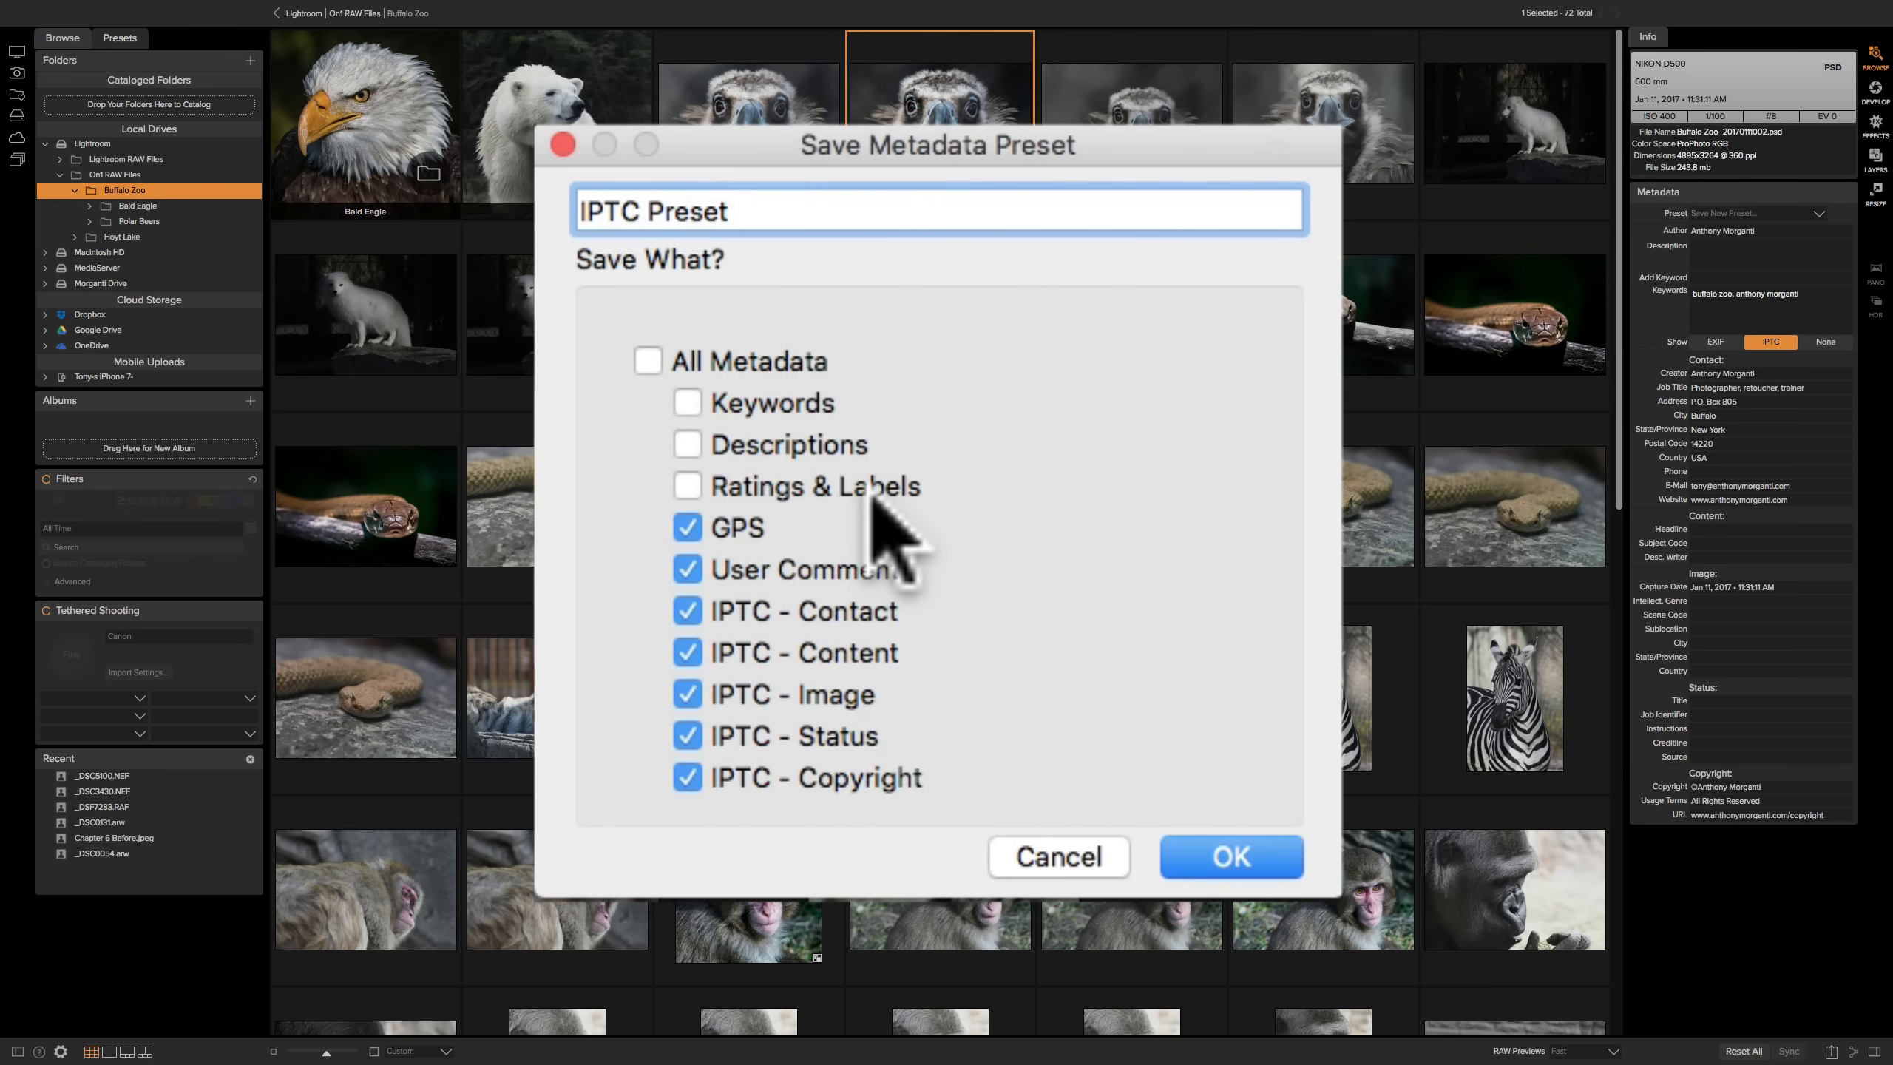
click(699, 524)
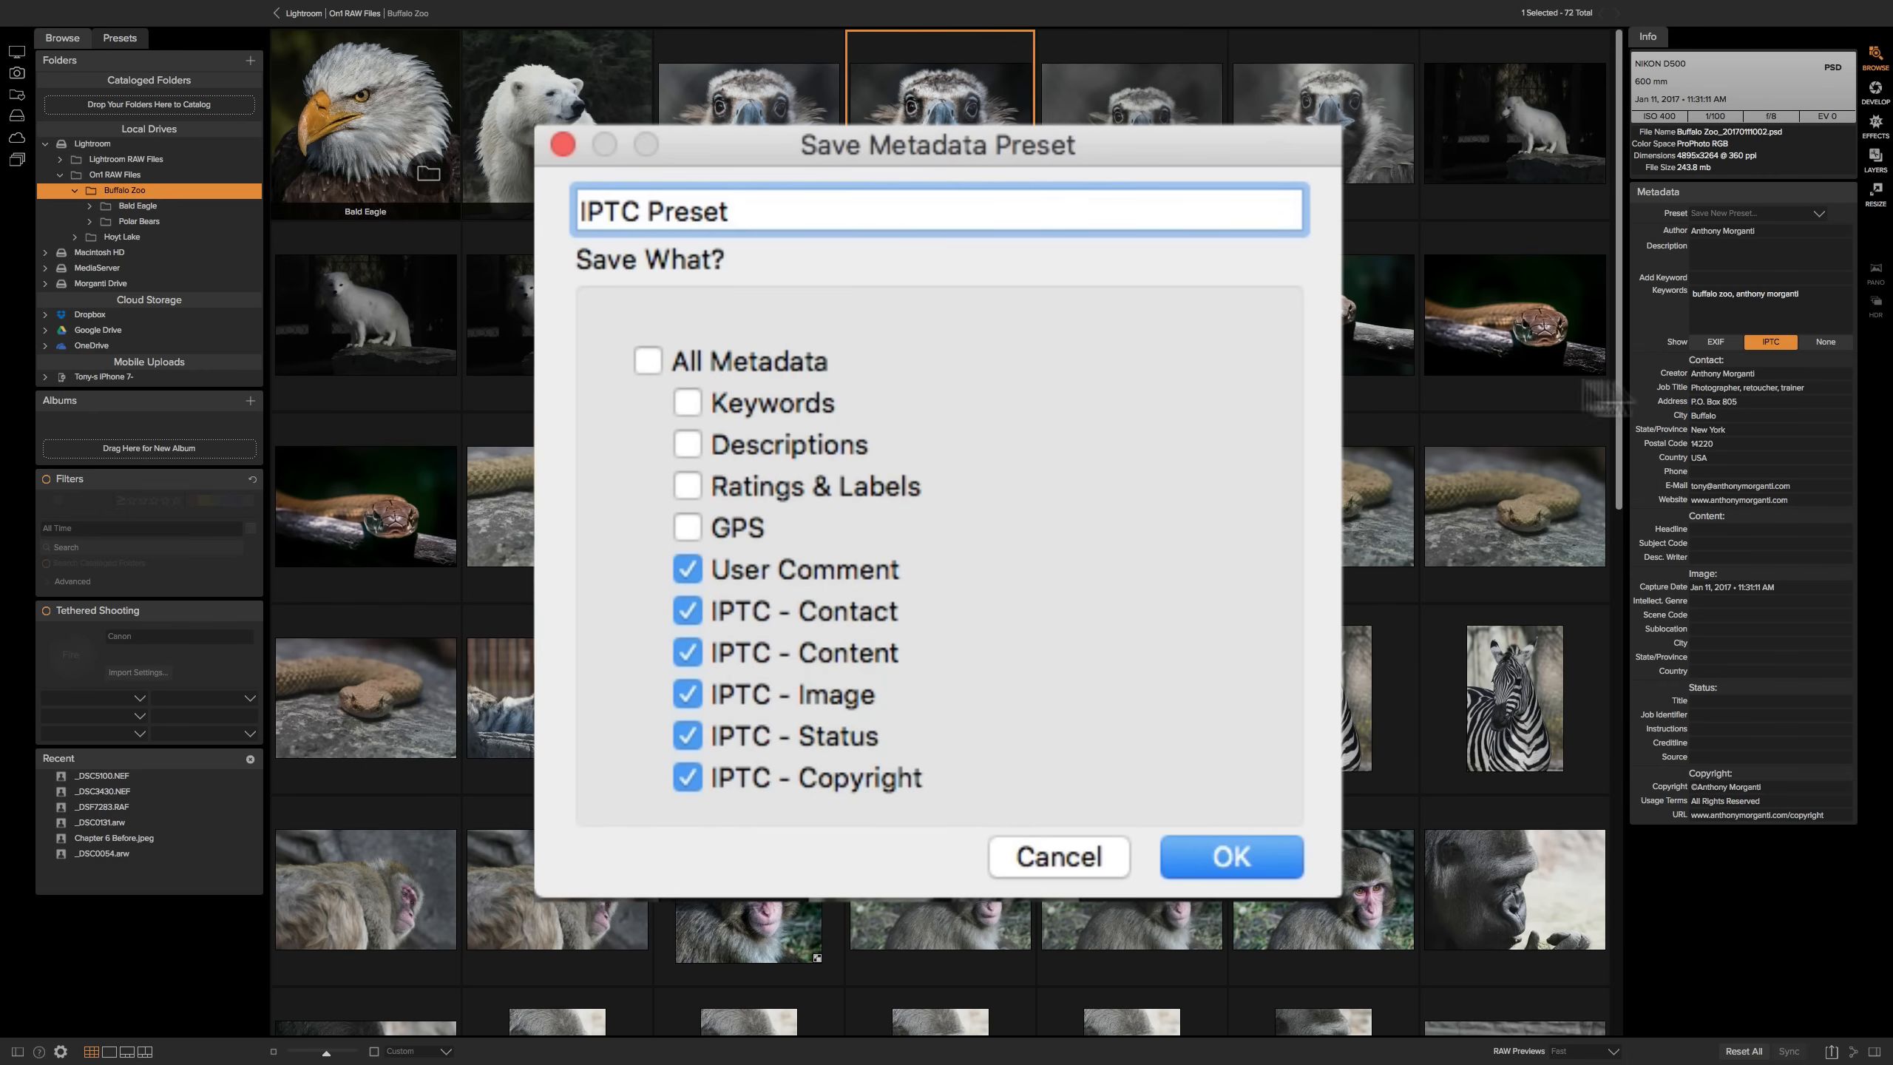
click(684, 570)
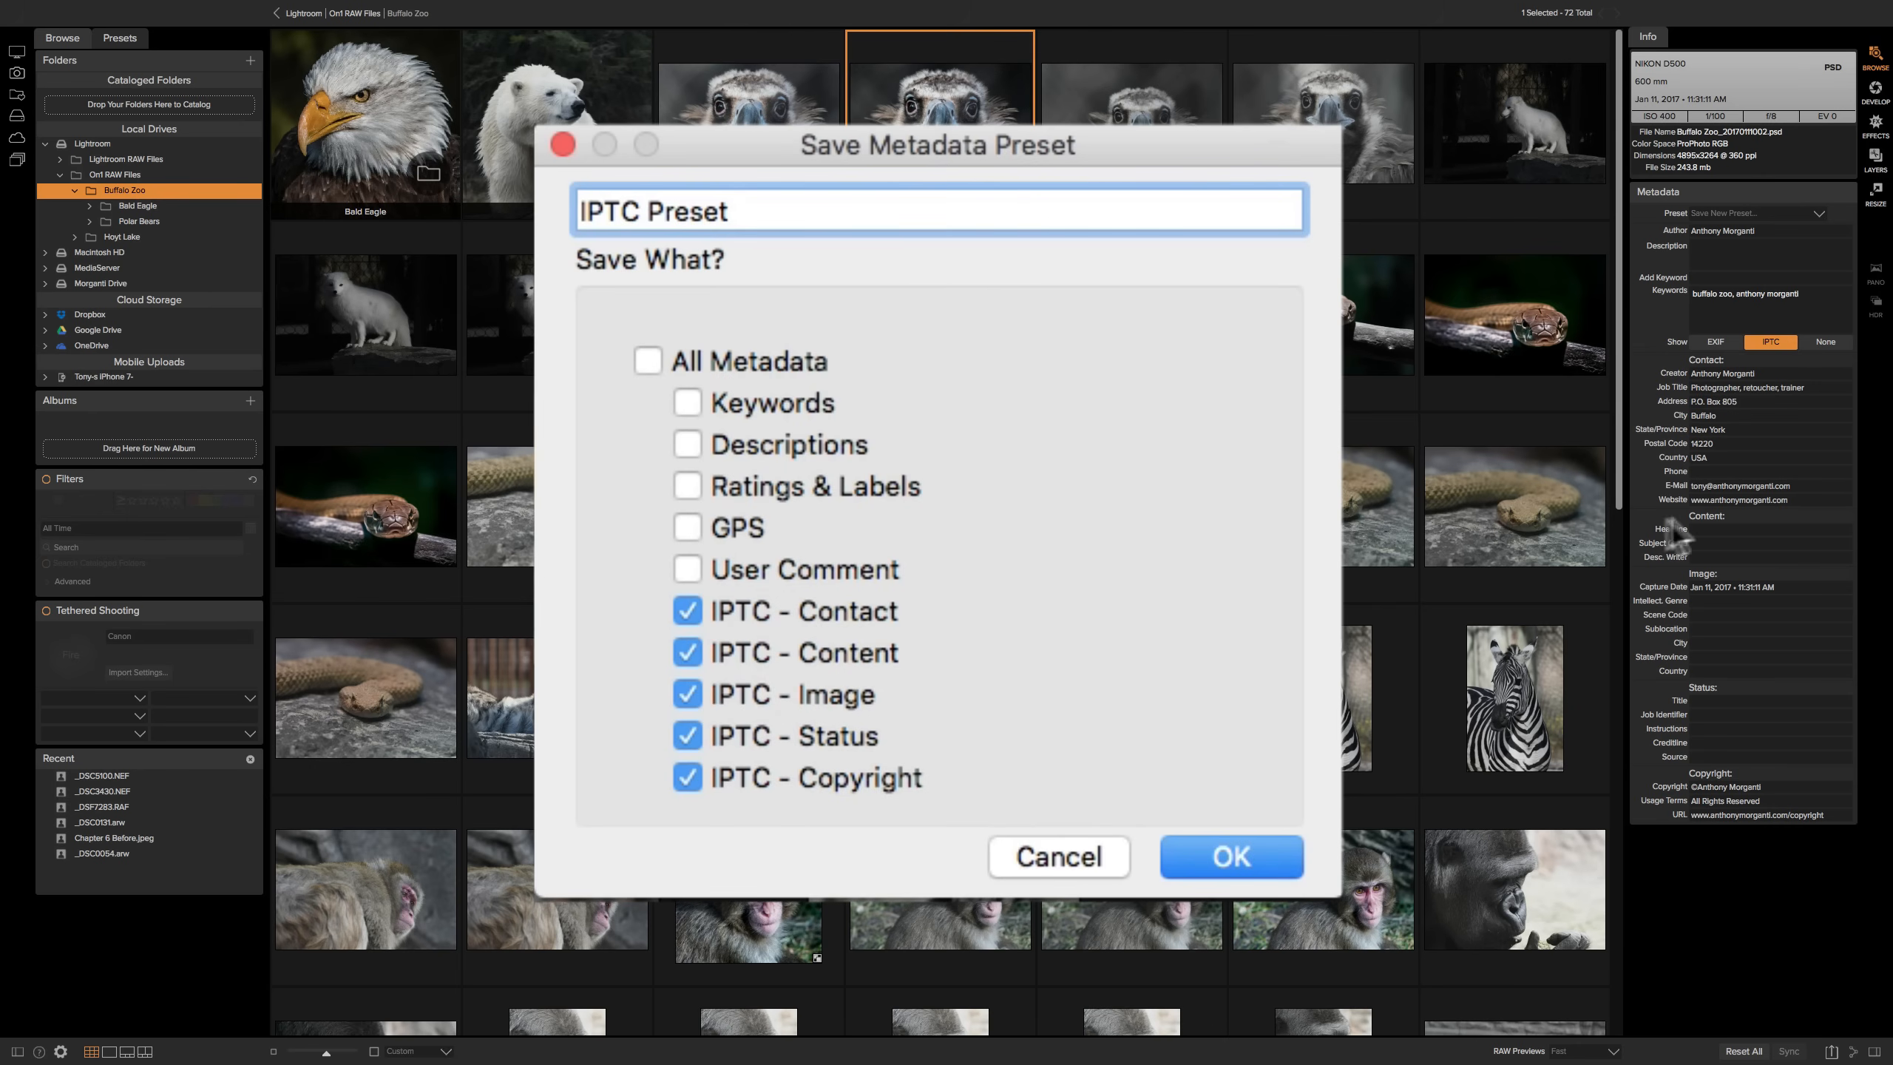
click(687, 652)
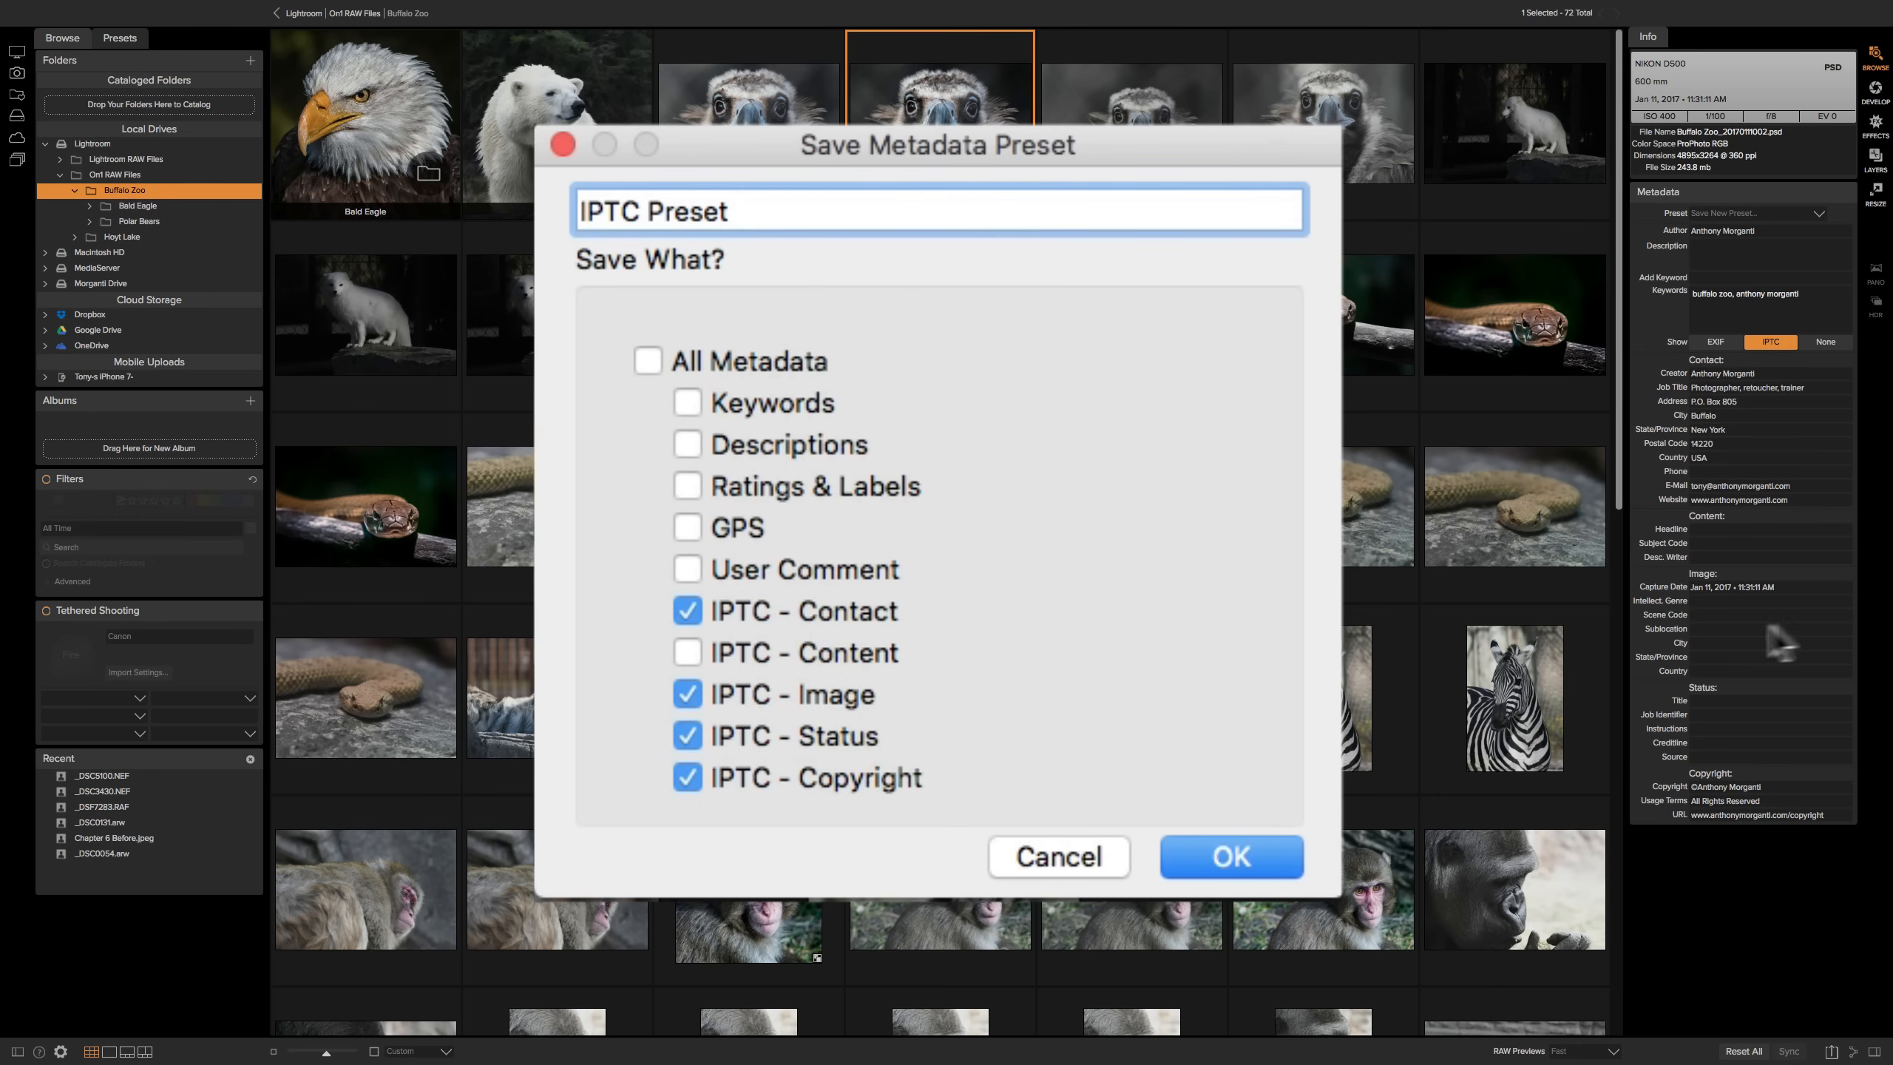
click(687, 694)
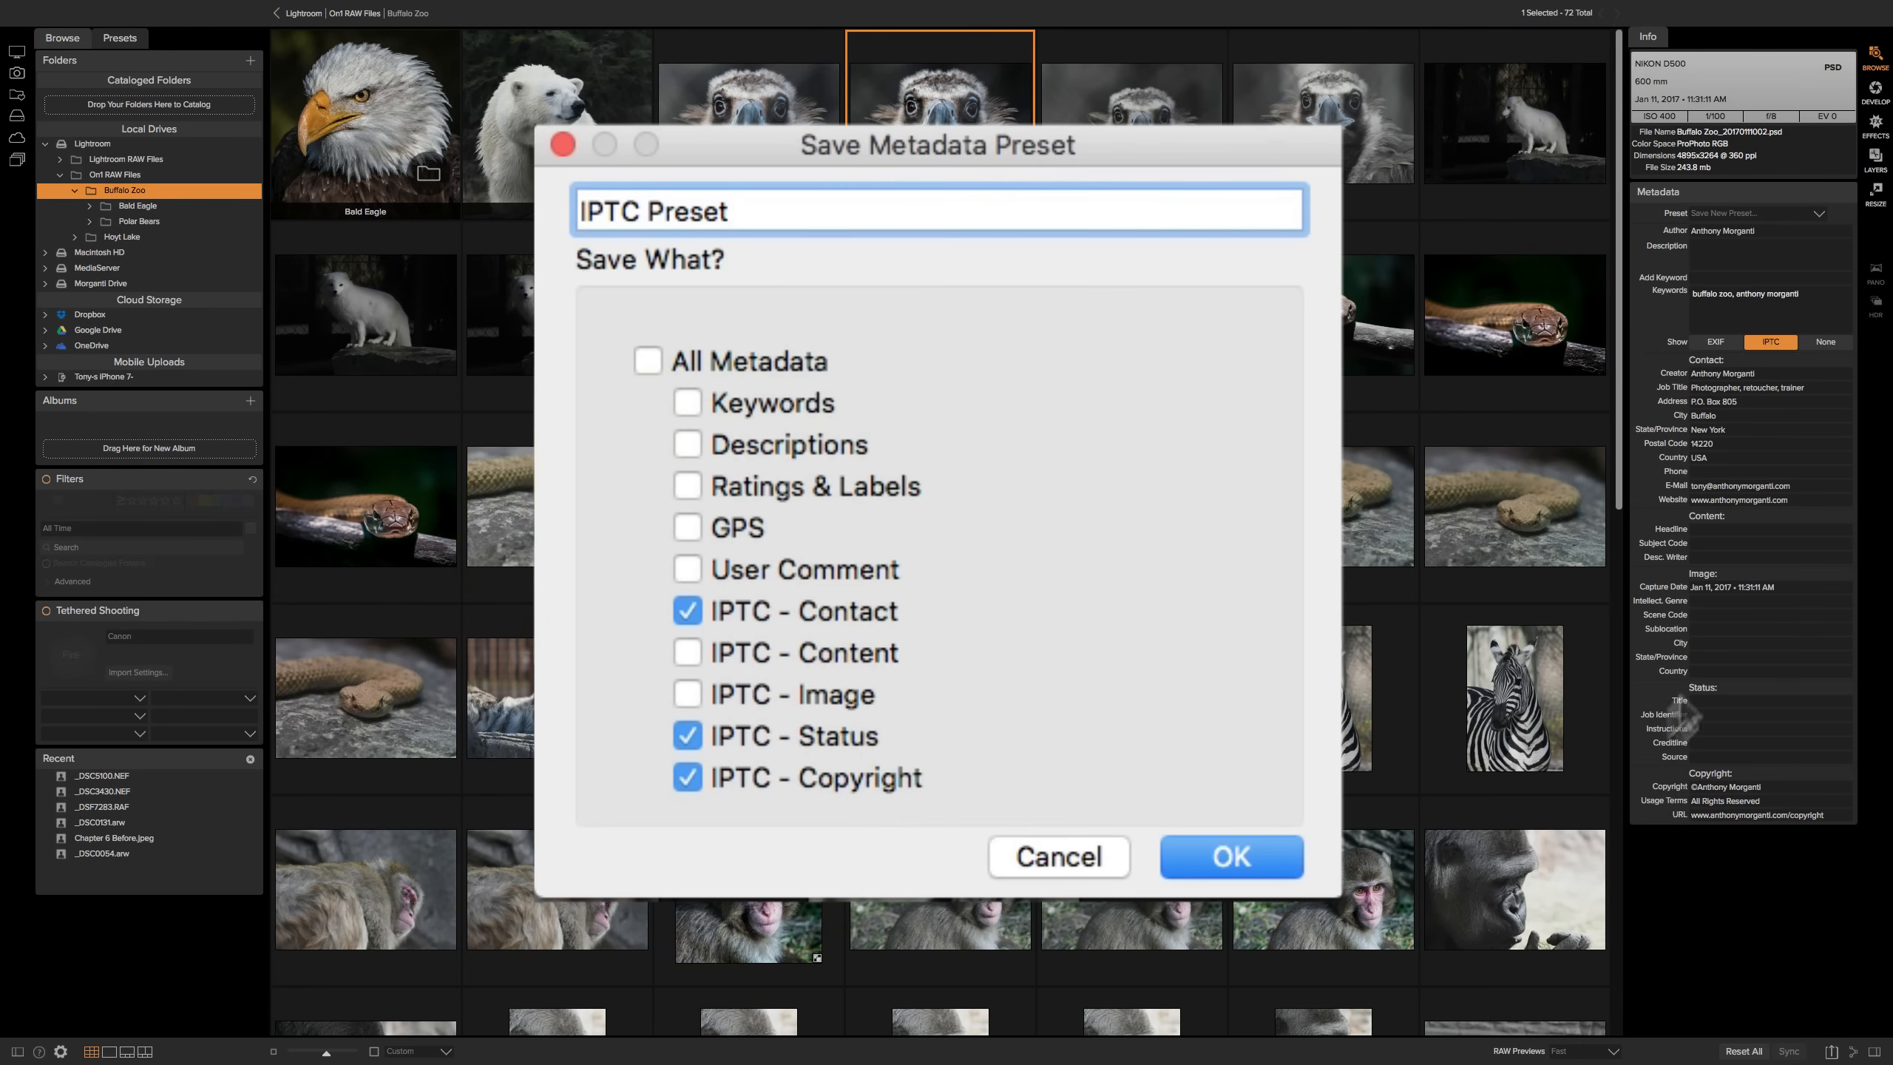
click(692, 740)
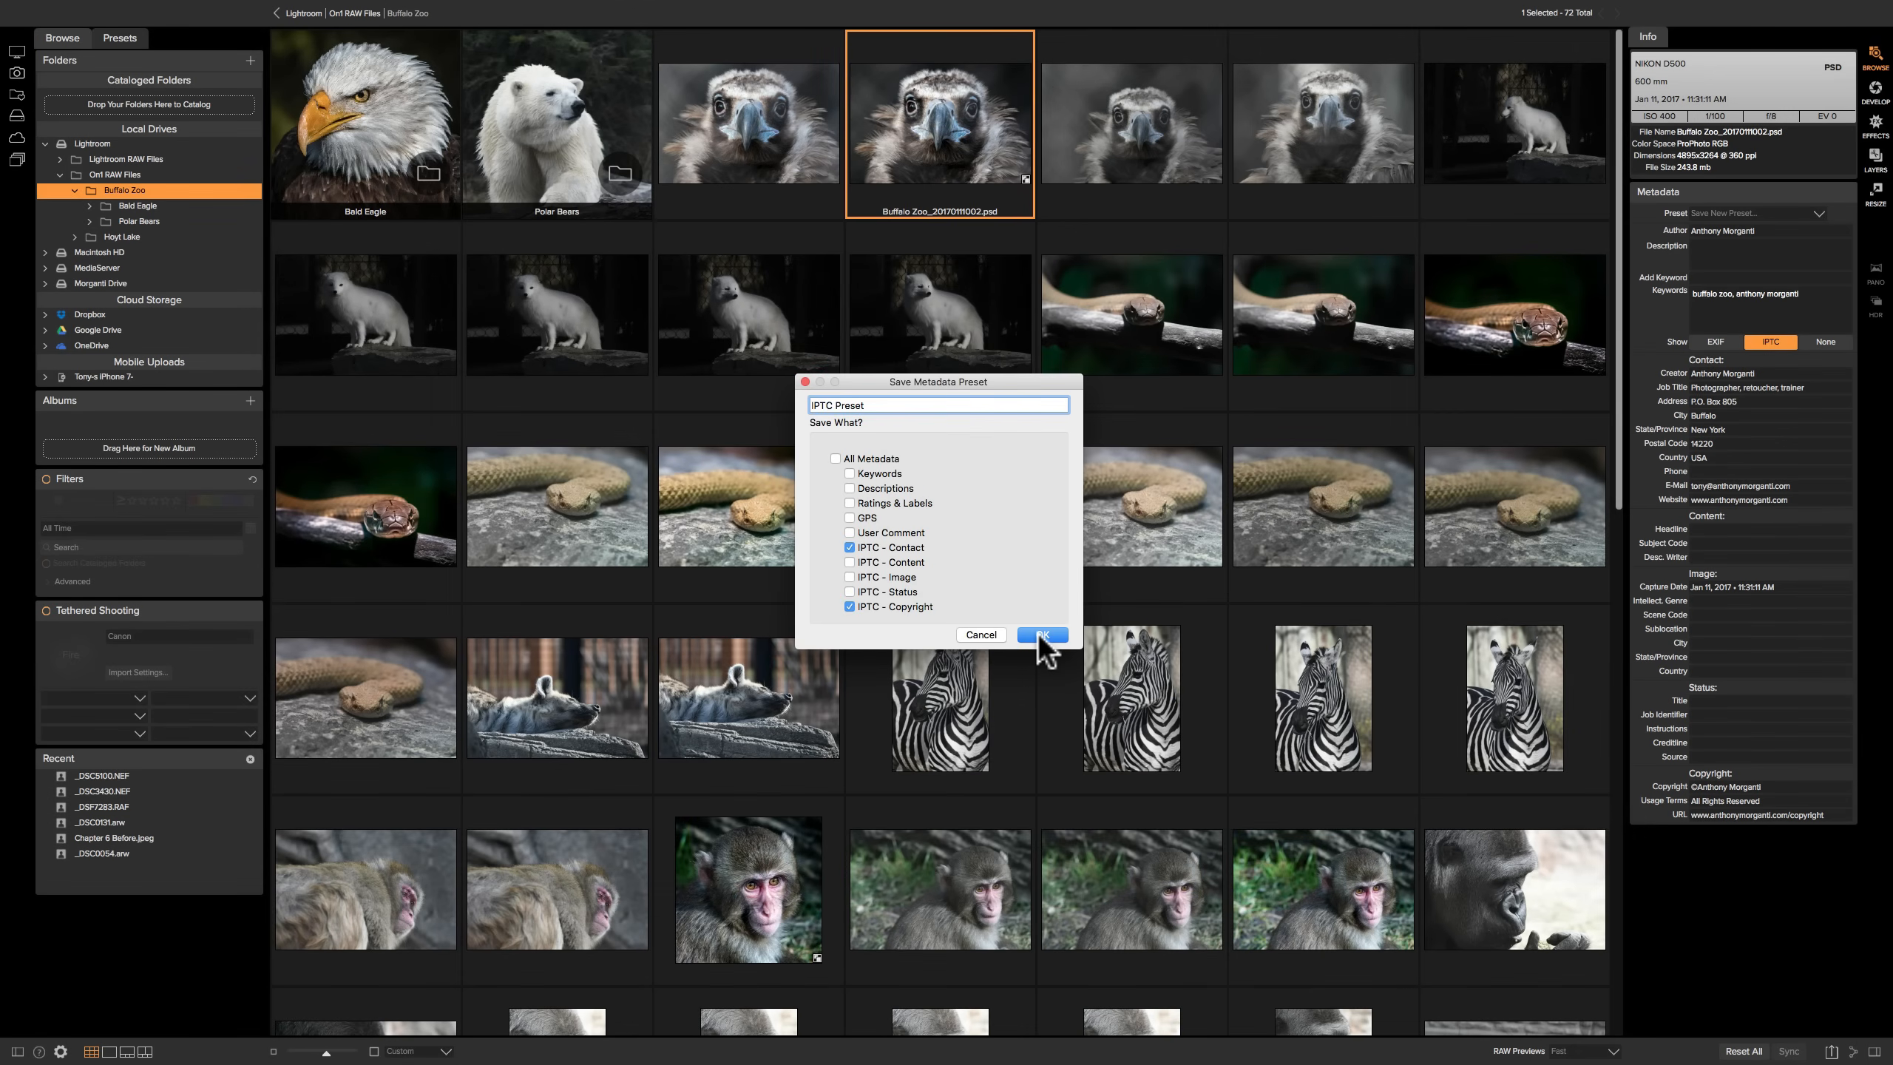
click(1042, 634)
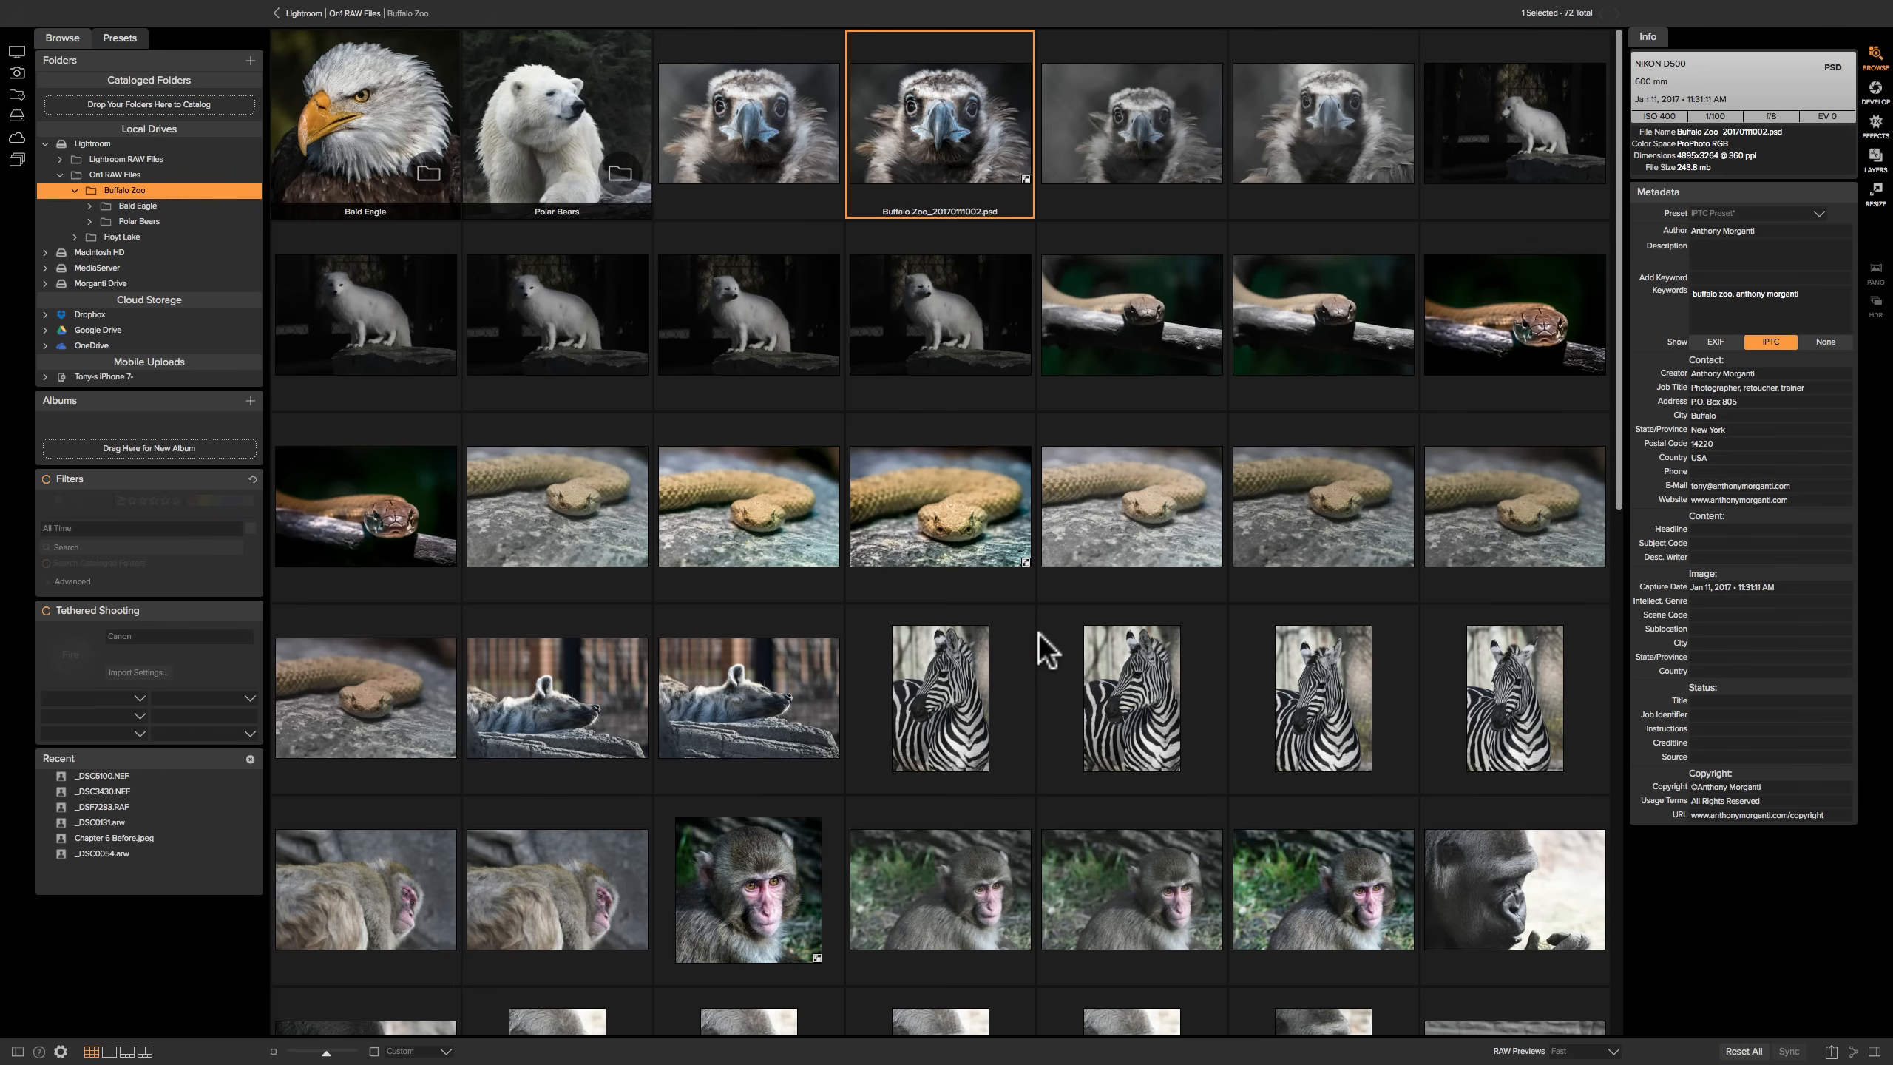
Apply the IPTC Preset to the vulture photo Buffalo Zoo_20170111003.nef
click(1082, 167)
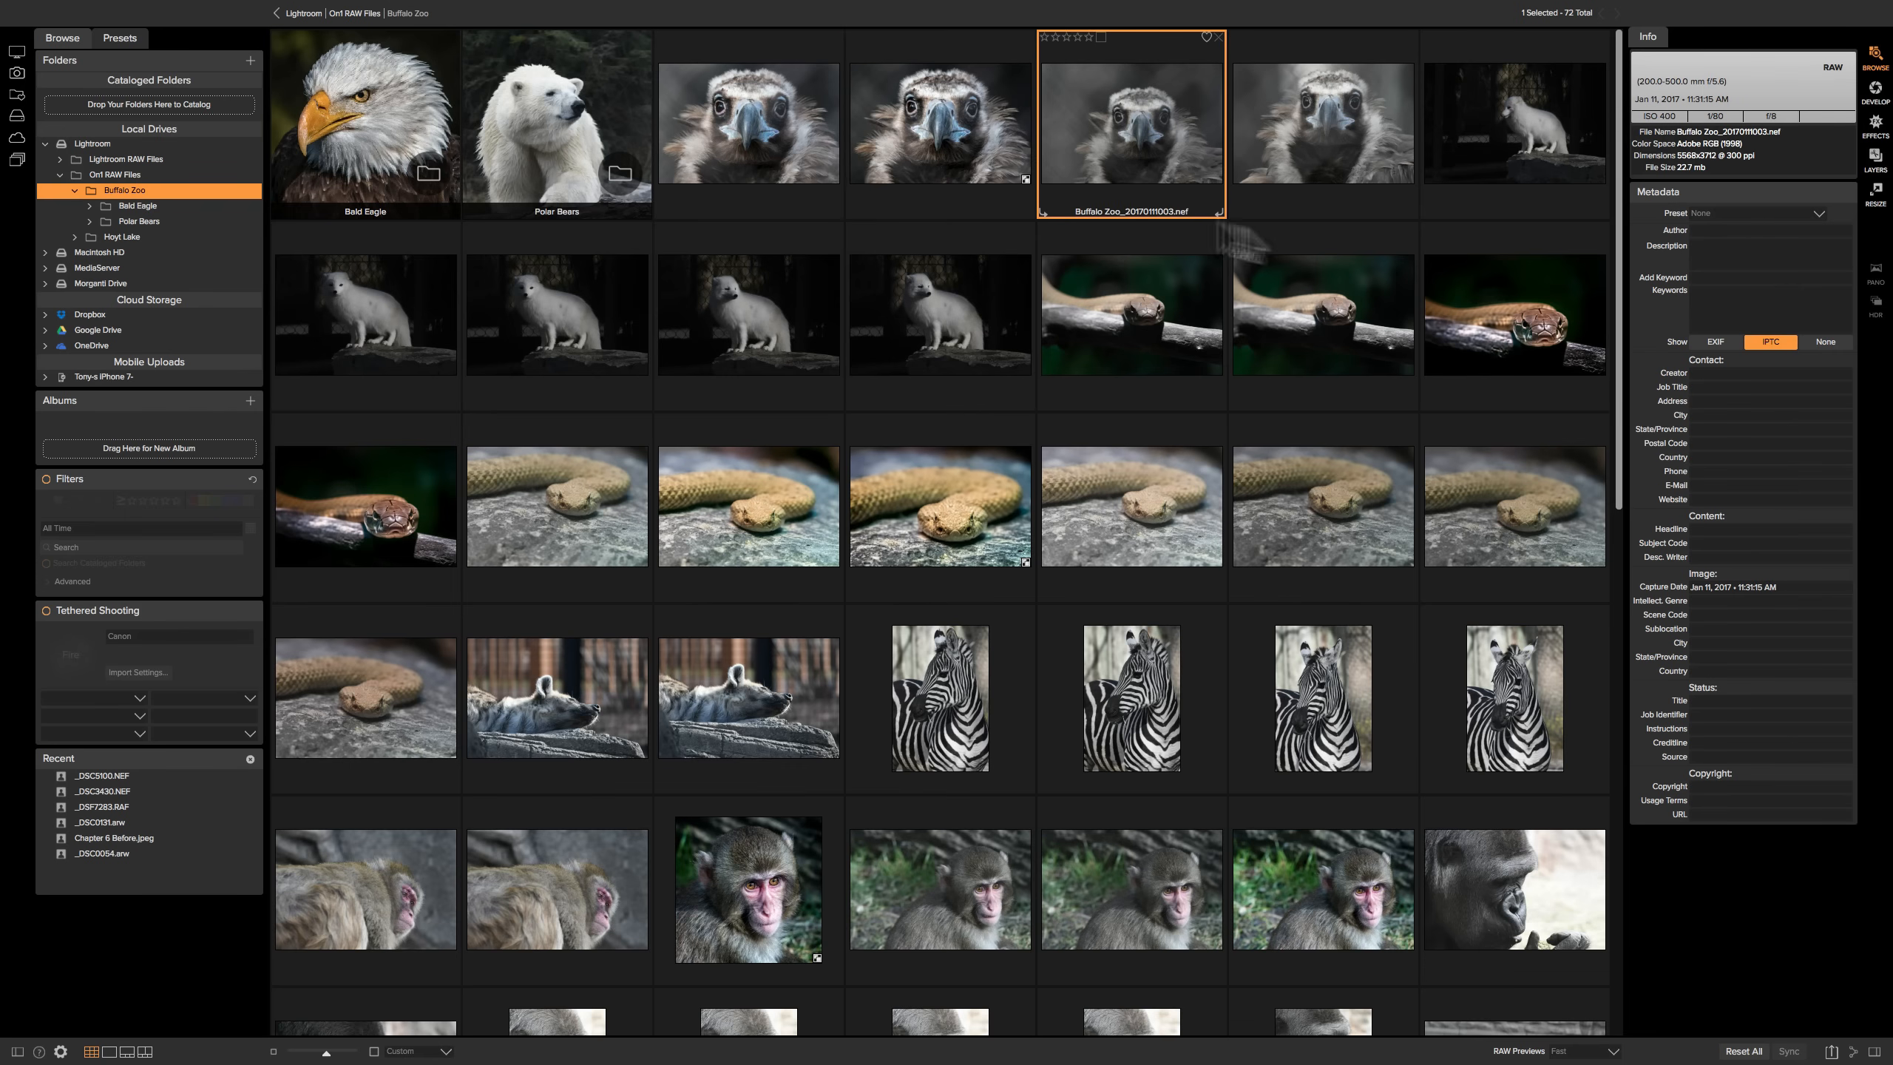
click(1789, 213)
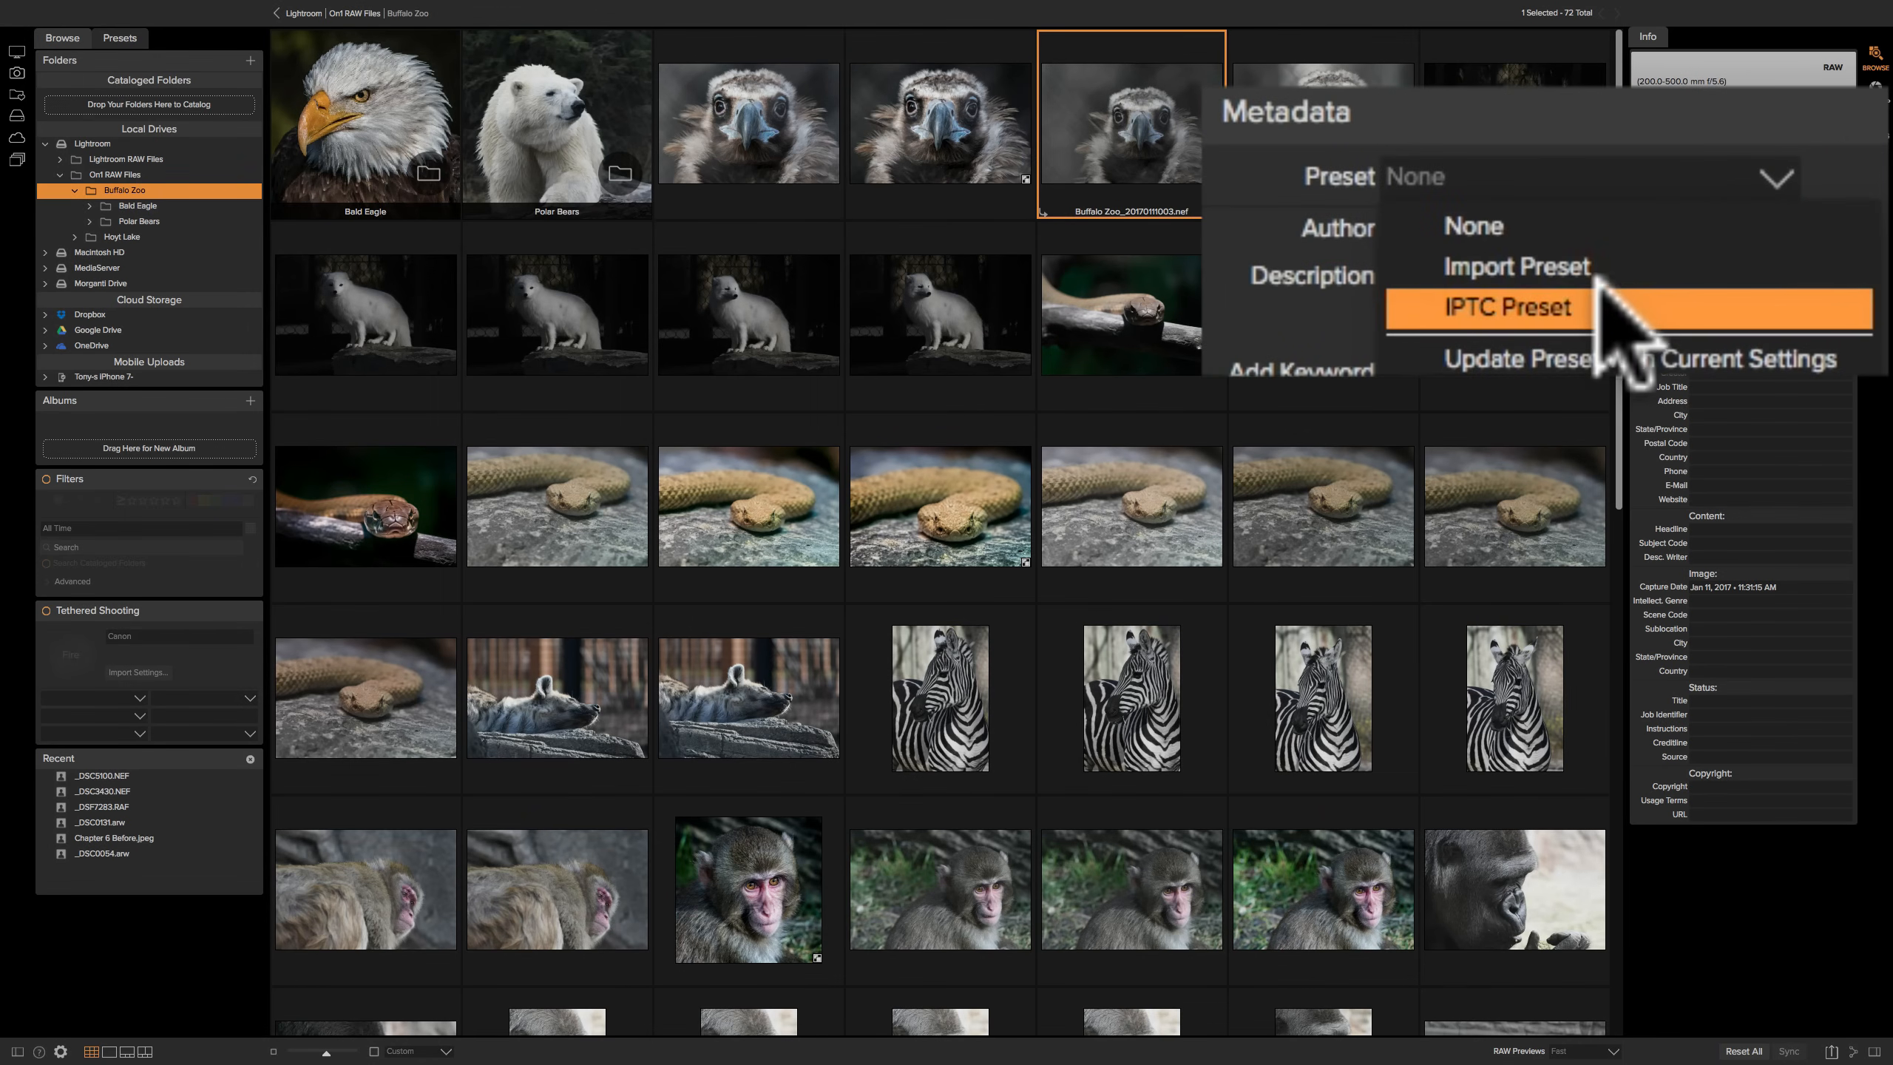
click(1513, 320)
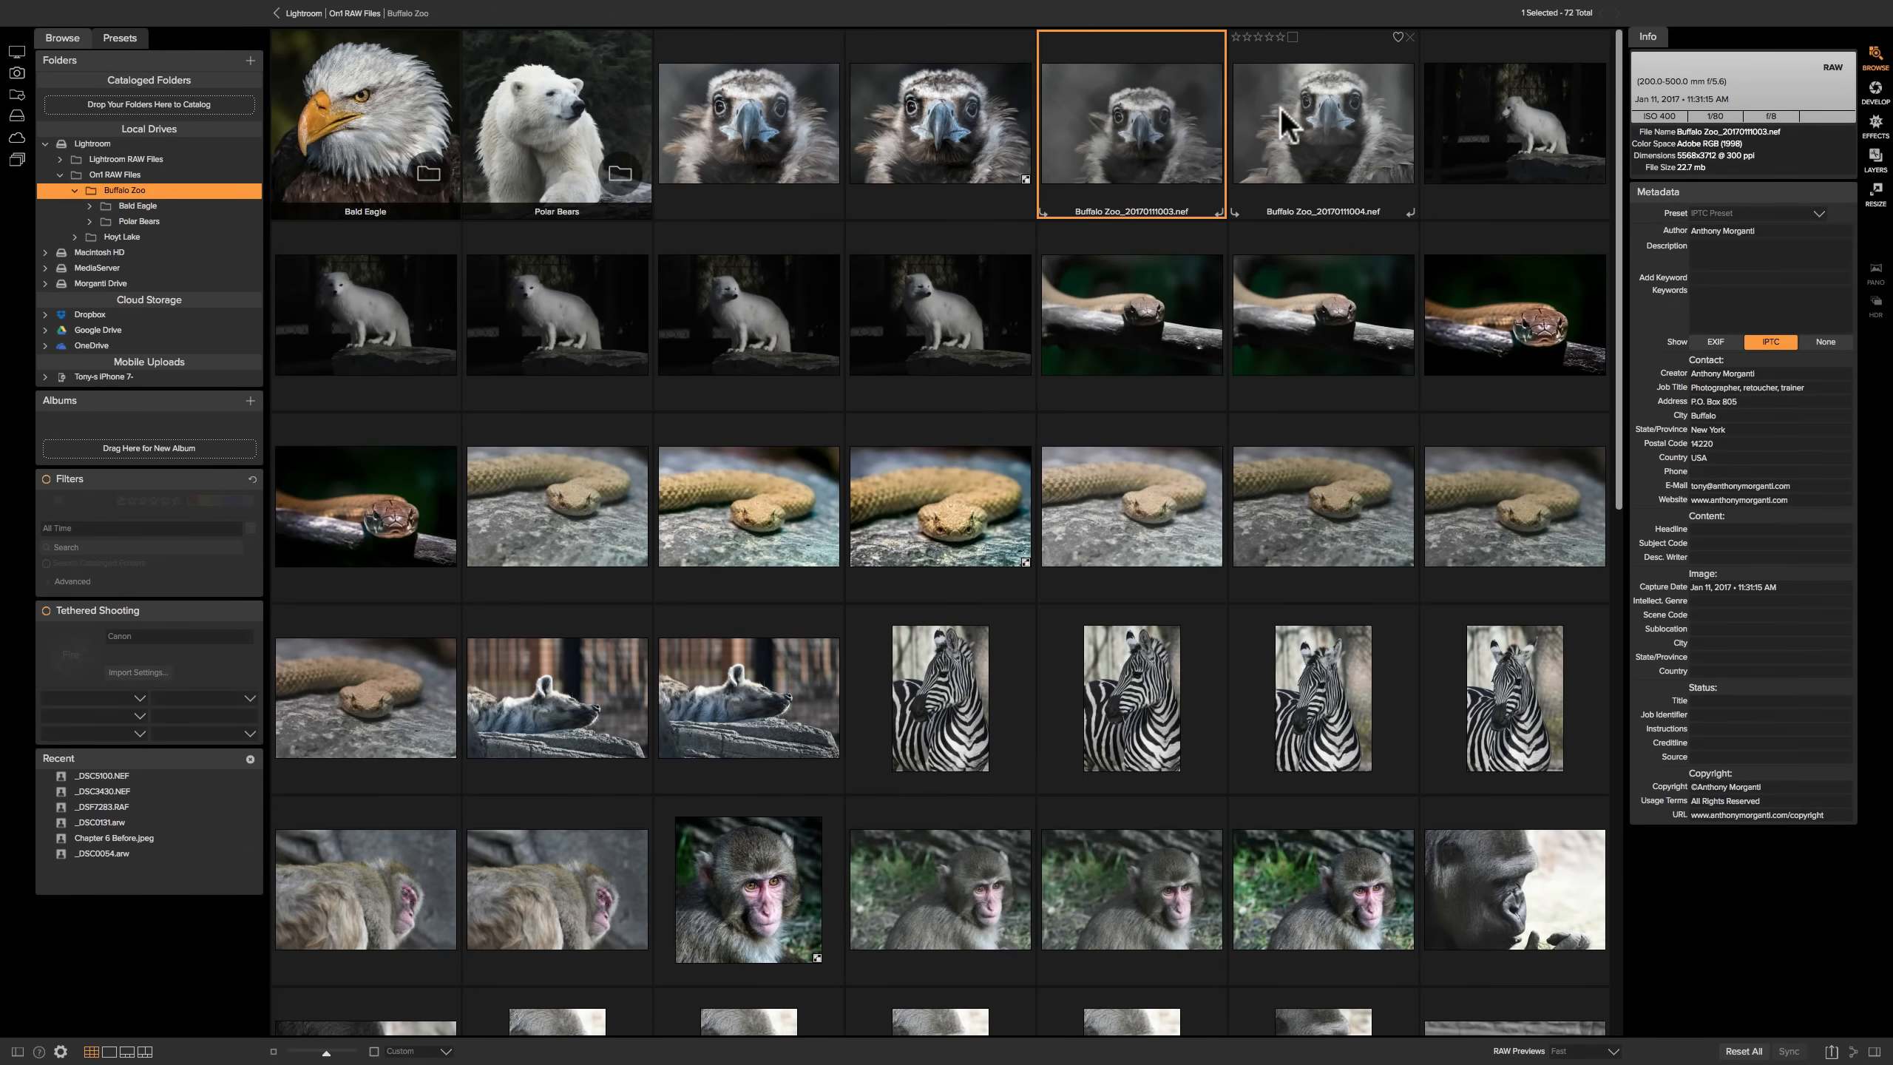
Select all photos in the Buffalo Zoo folder and apply the IPTC Preset to them
click(1306, 122)
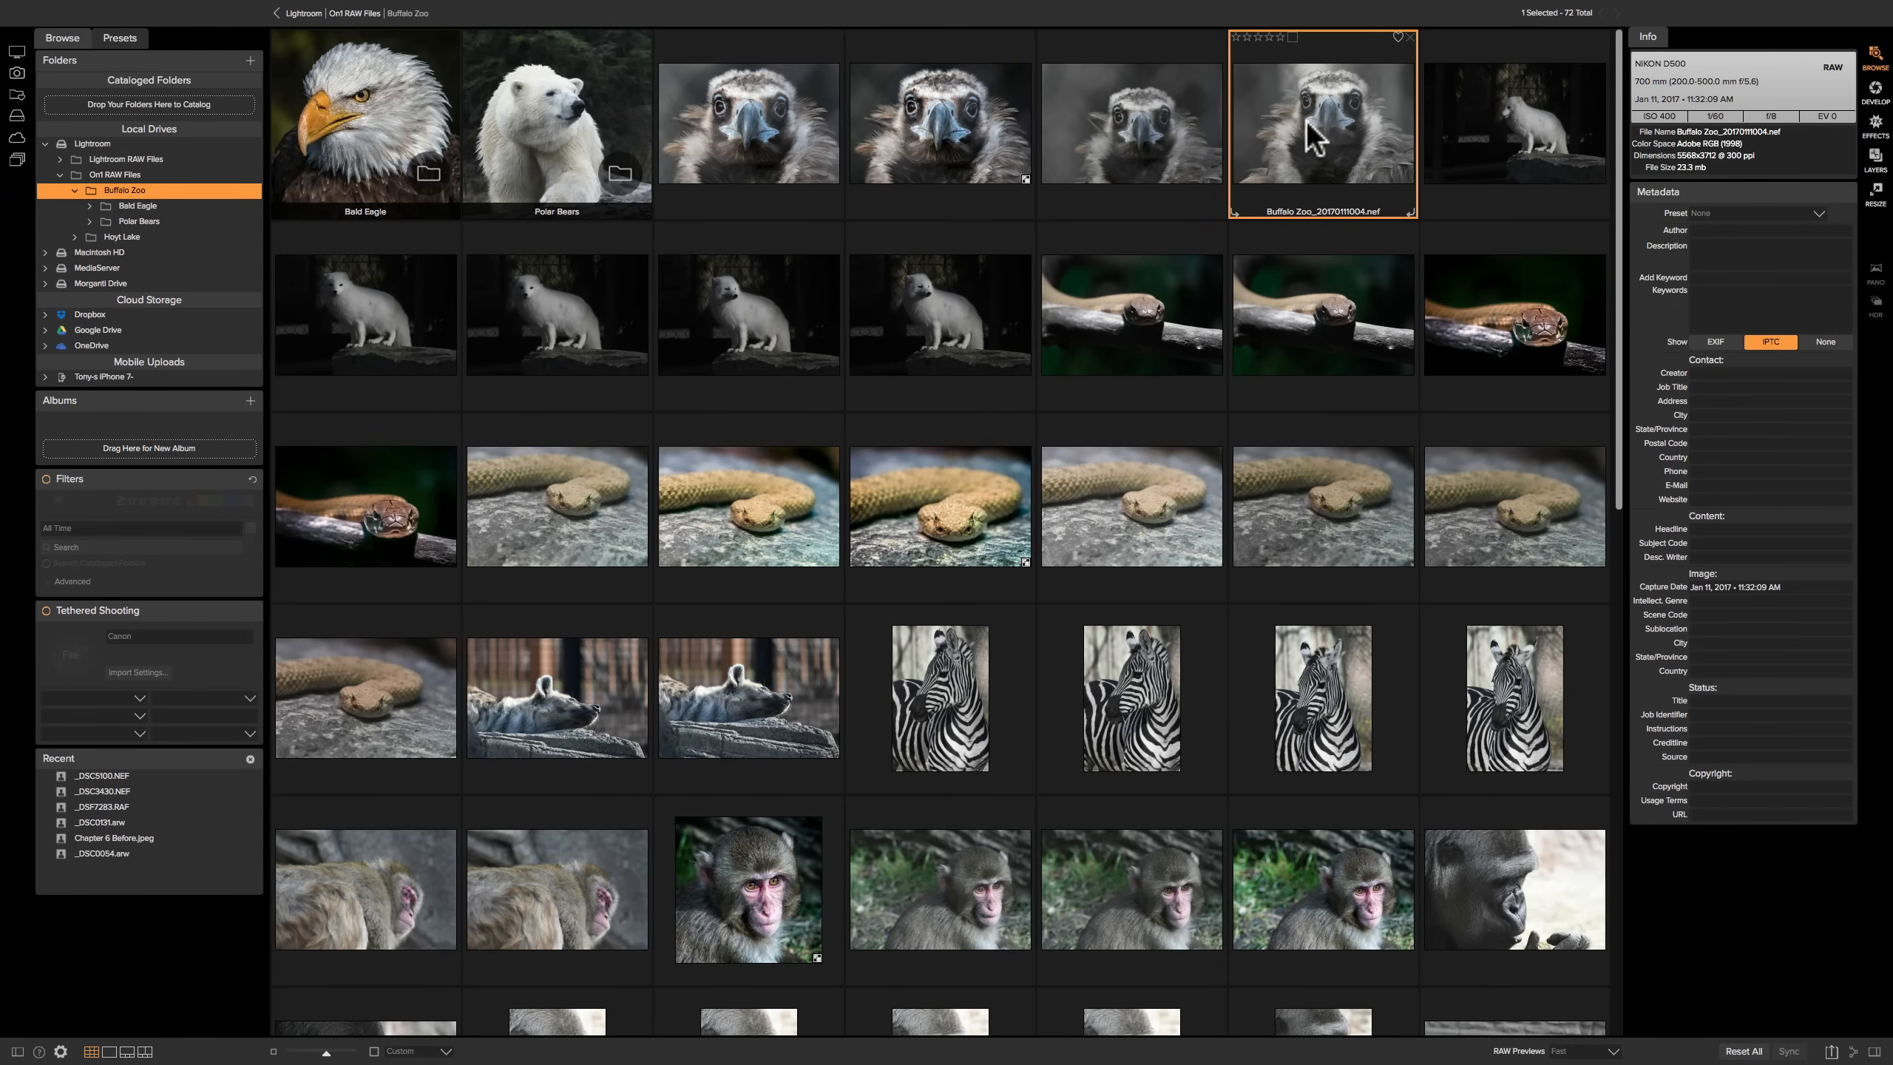
key(super)
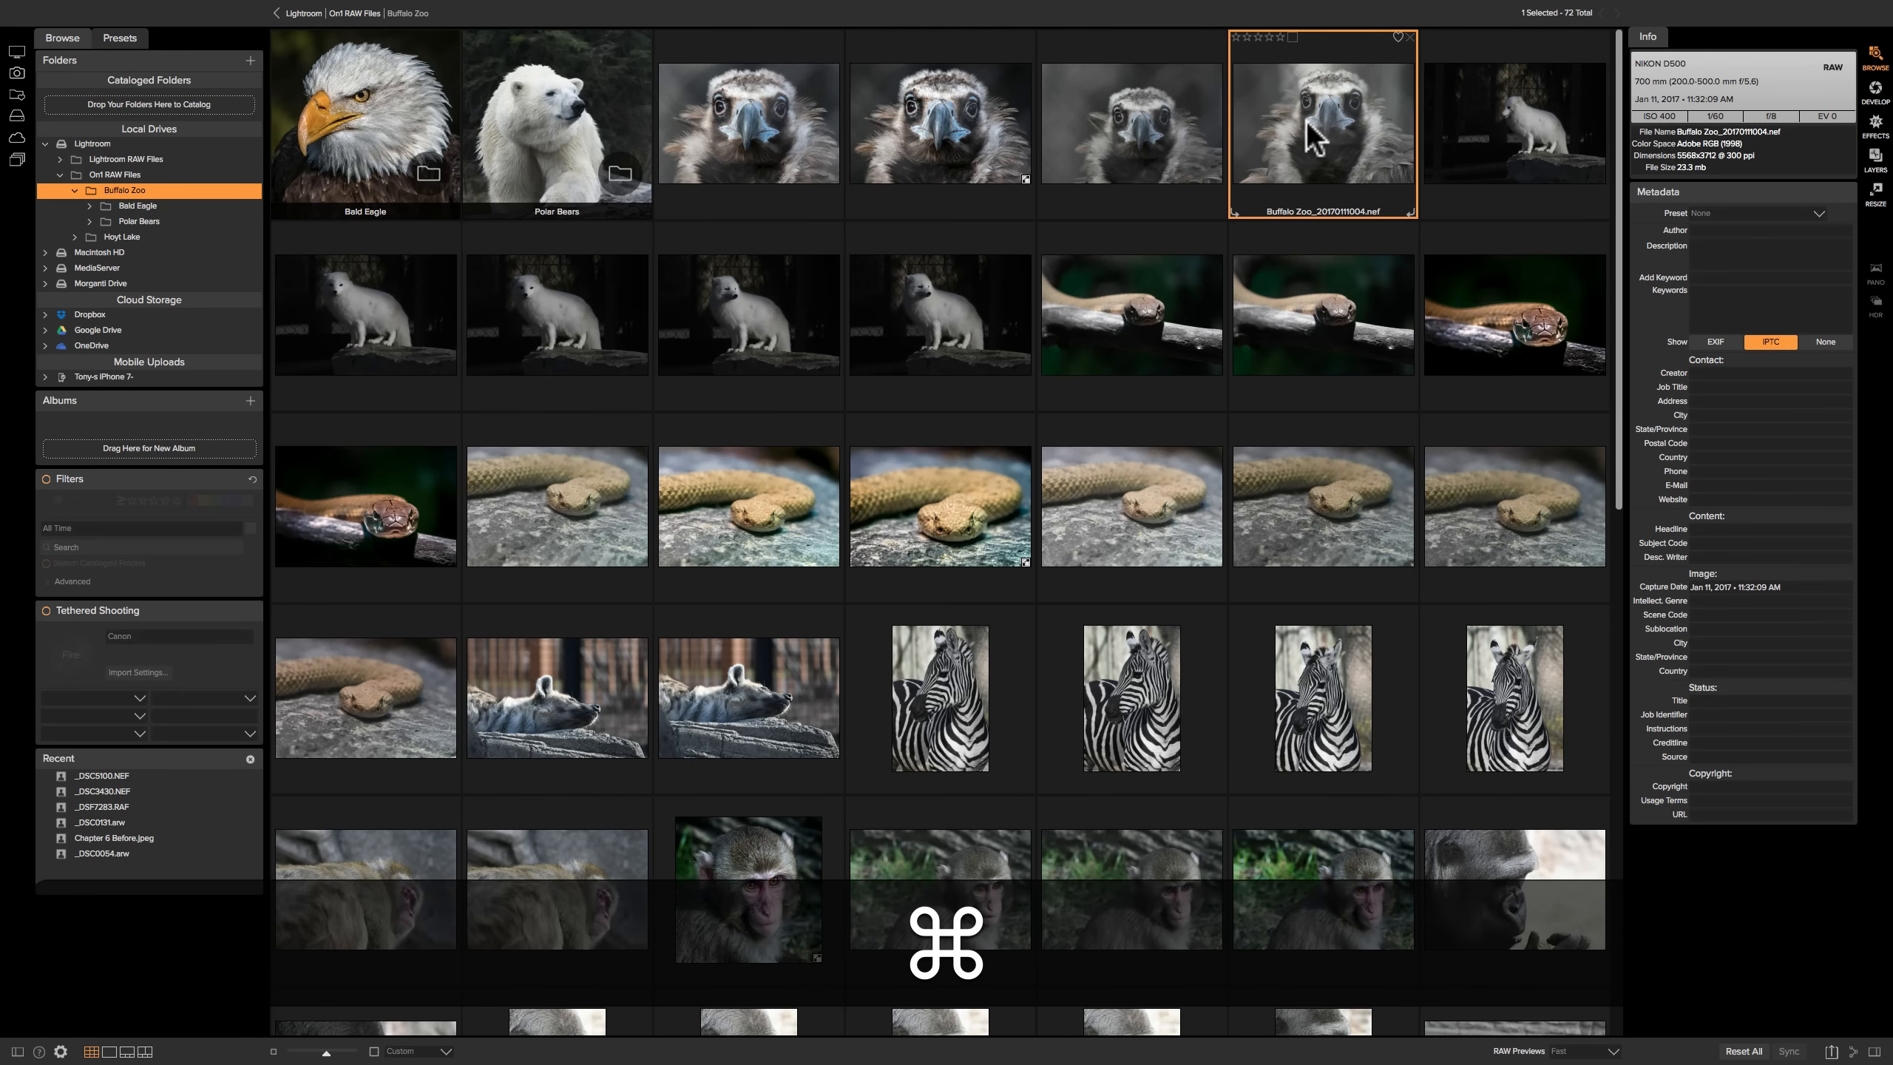
key(super+a)
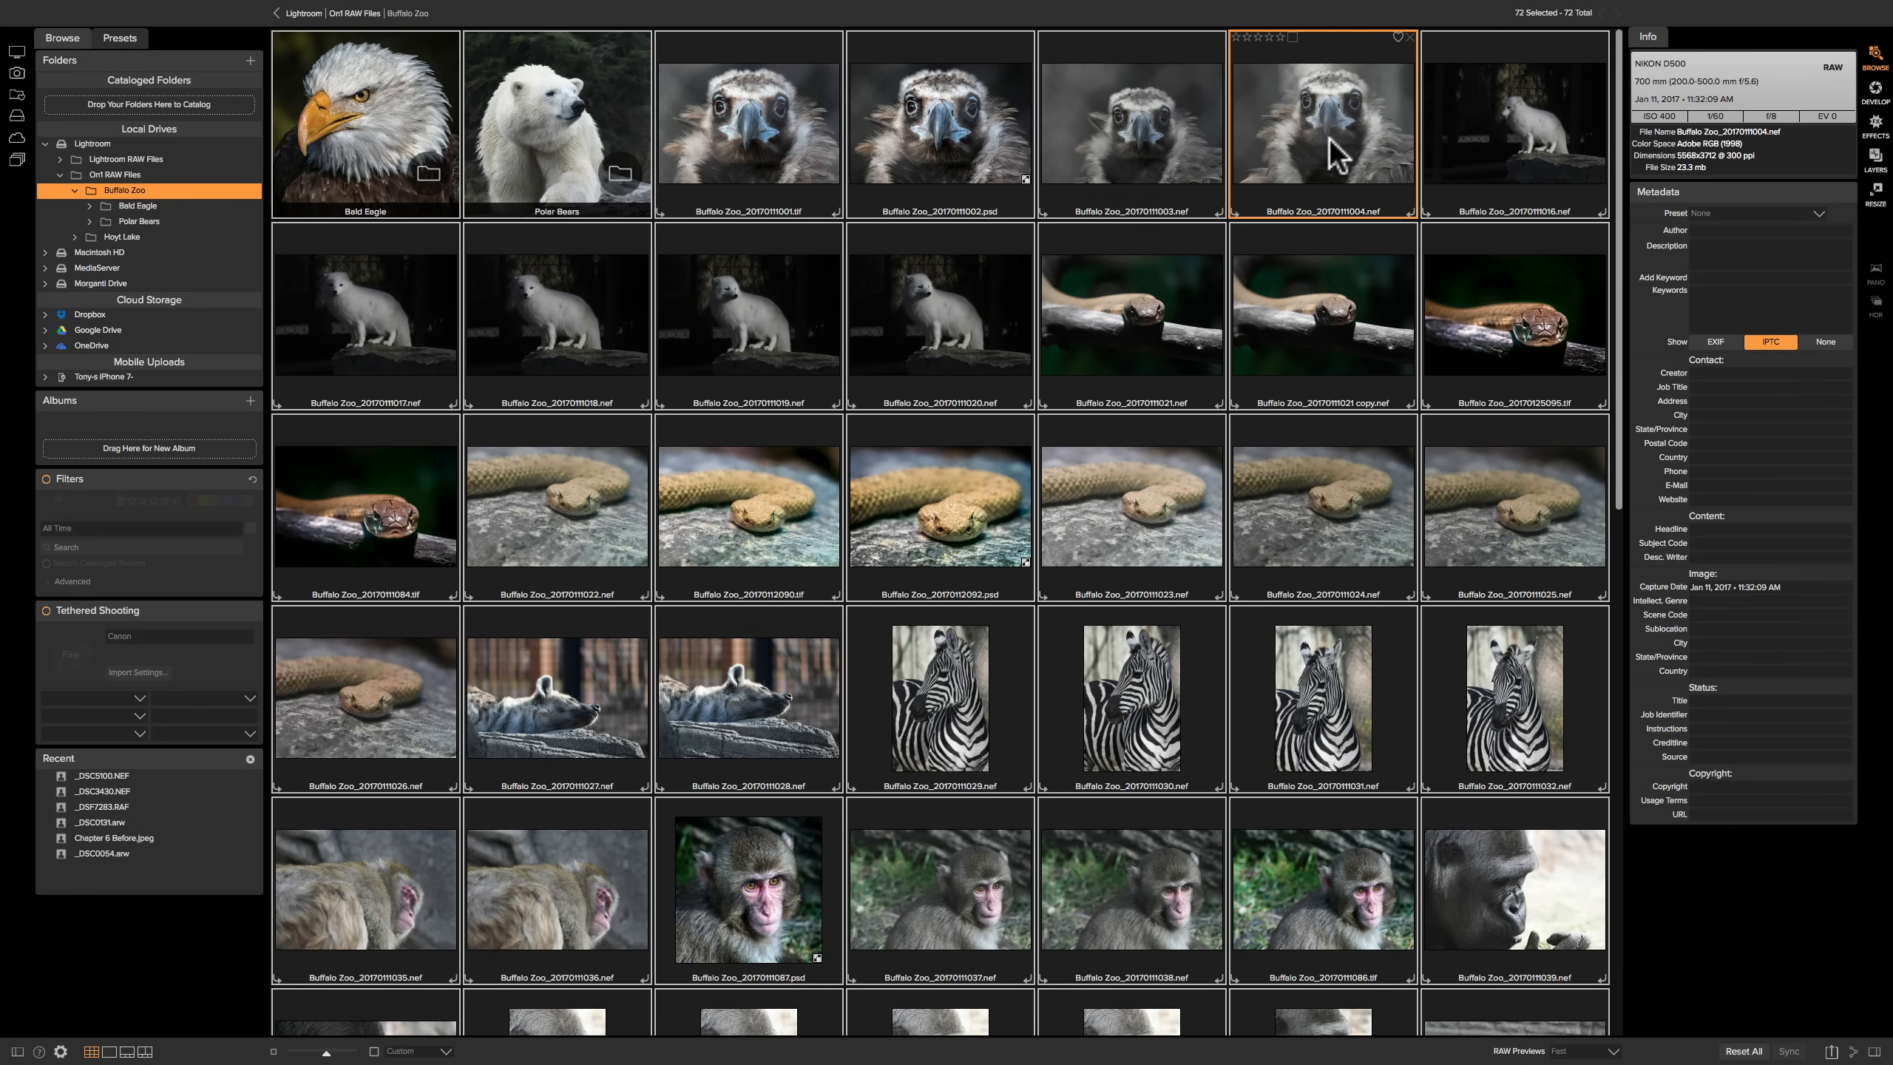
click(1739, 212)
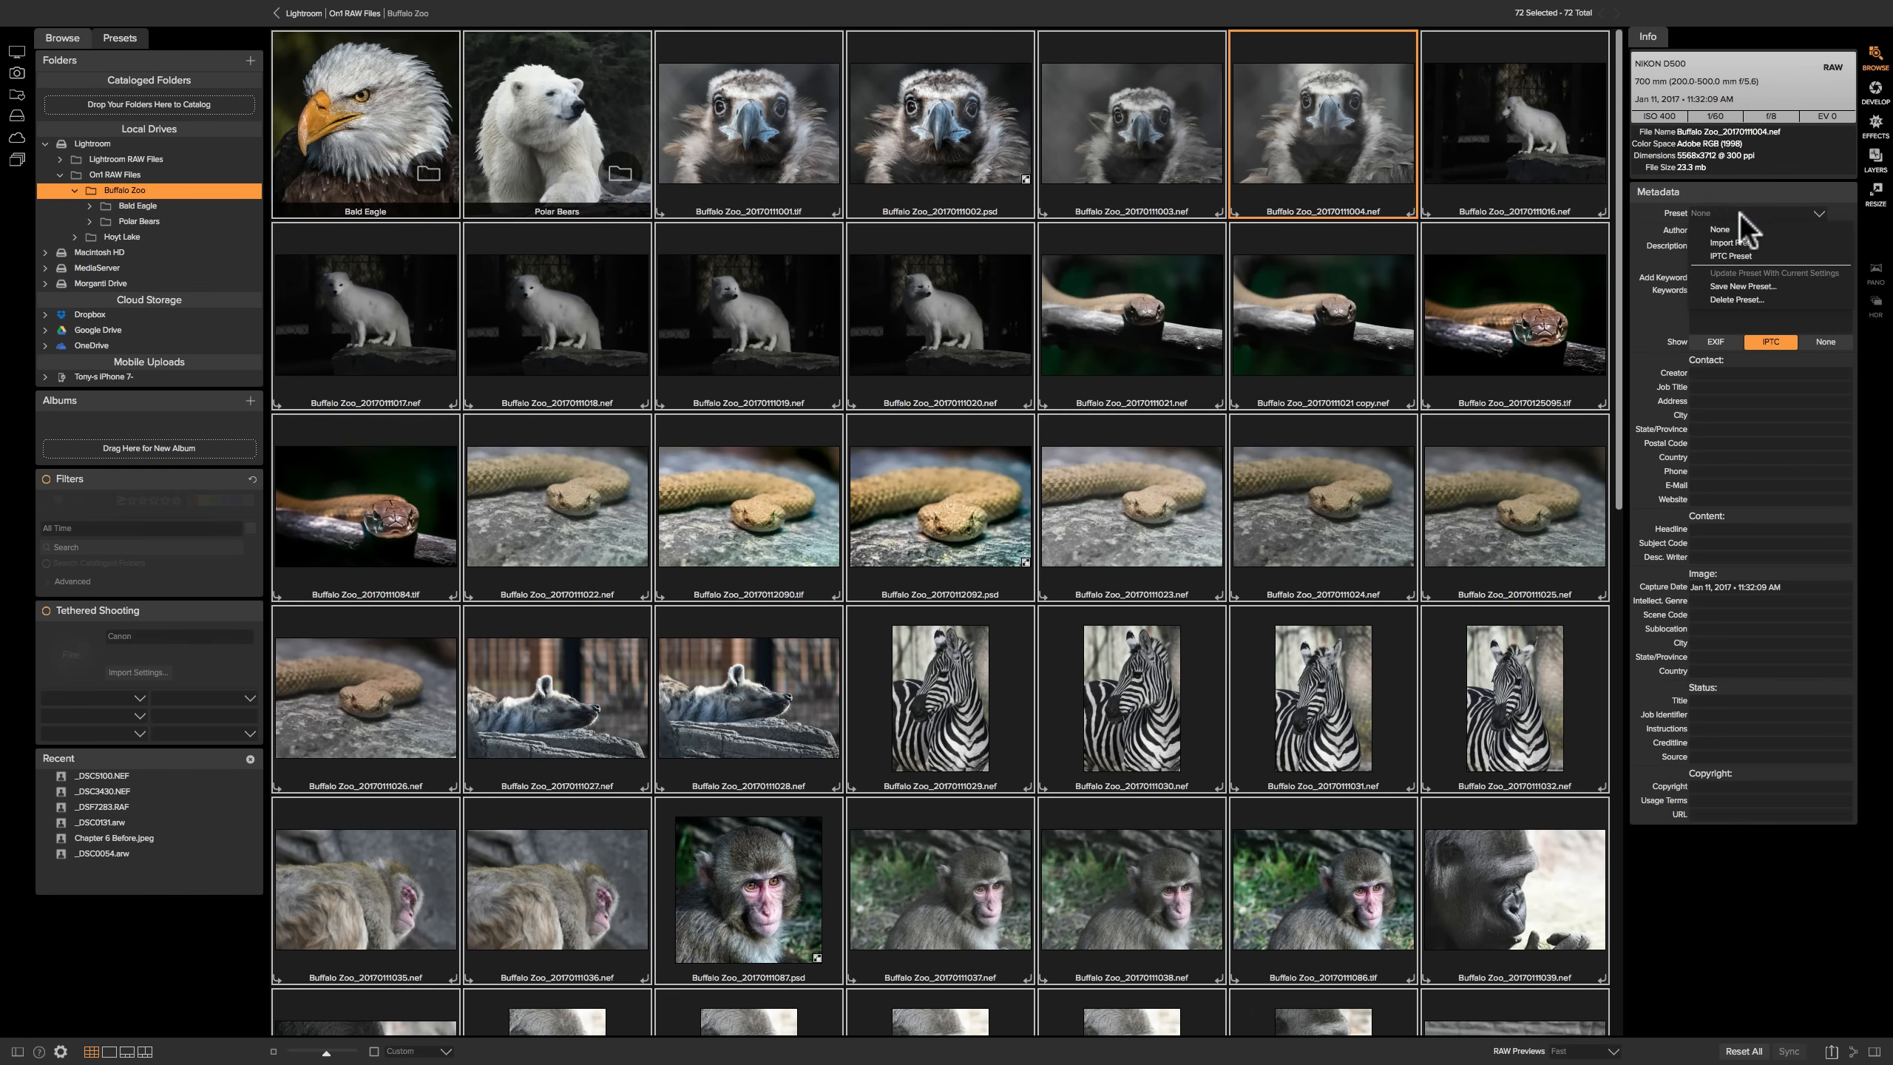
click(1743, 253)
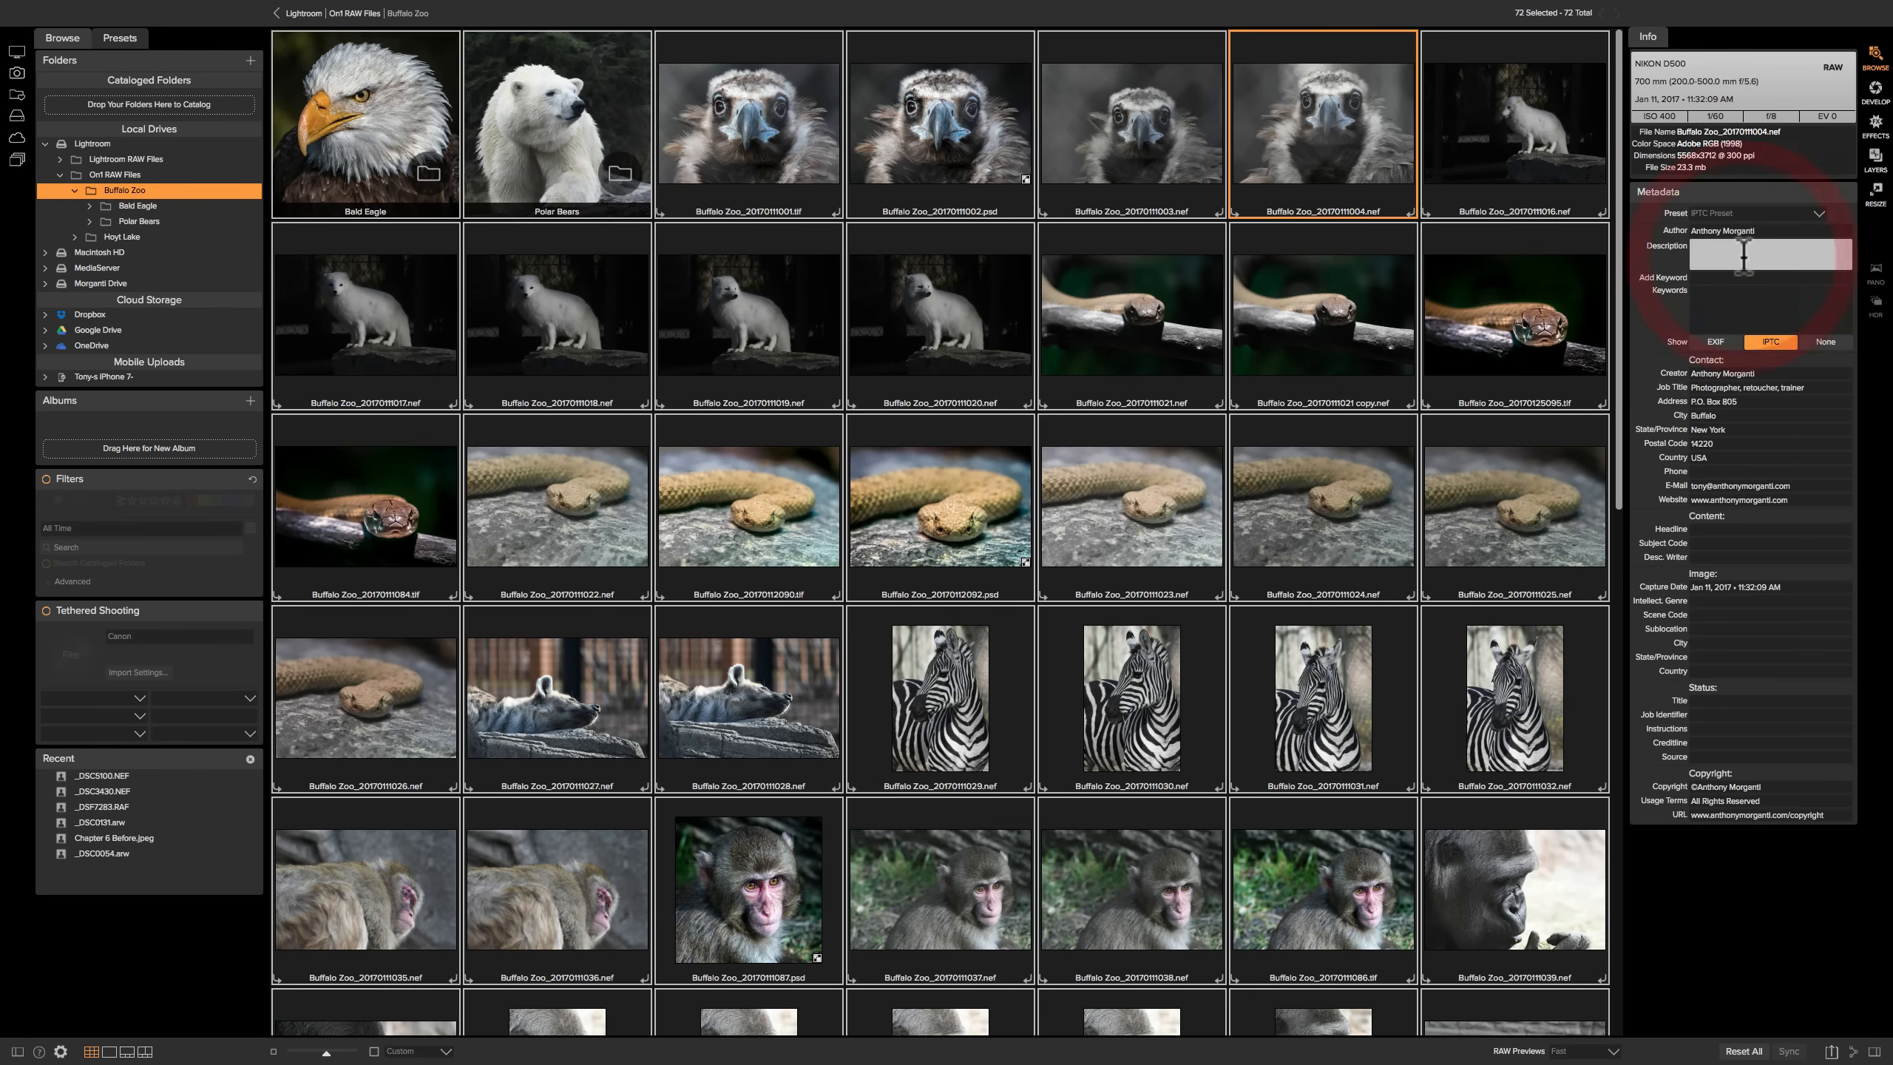
Deselect the group and check the IPTC metadata of several individual snake and arctic fox photos
click(1320, 319)
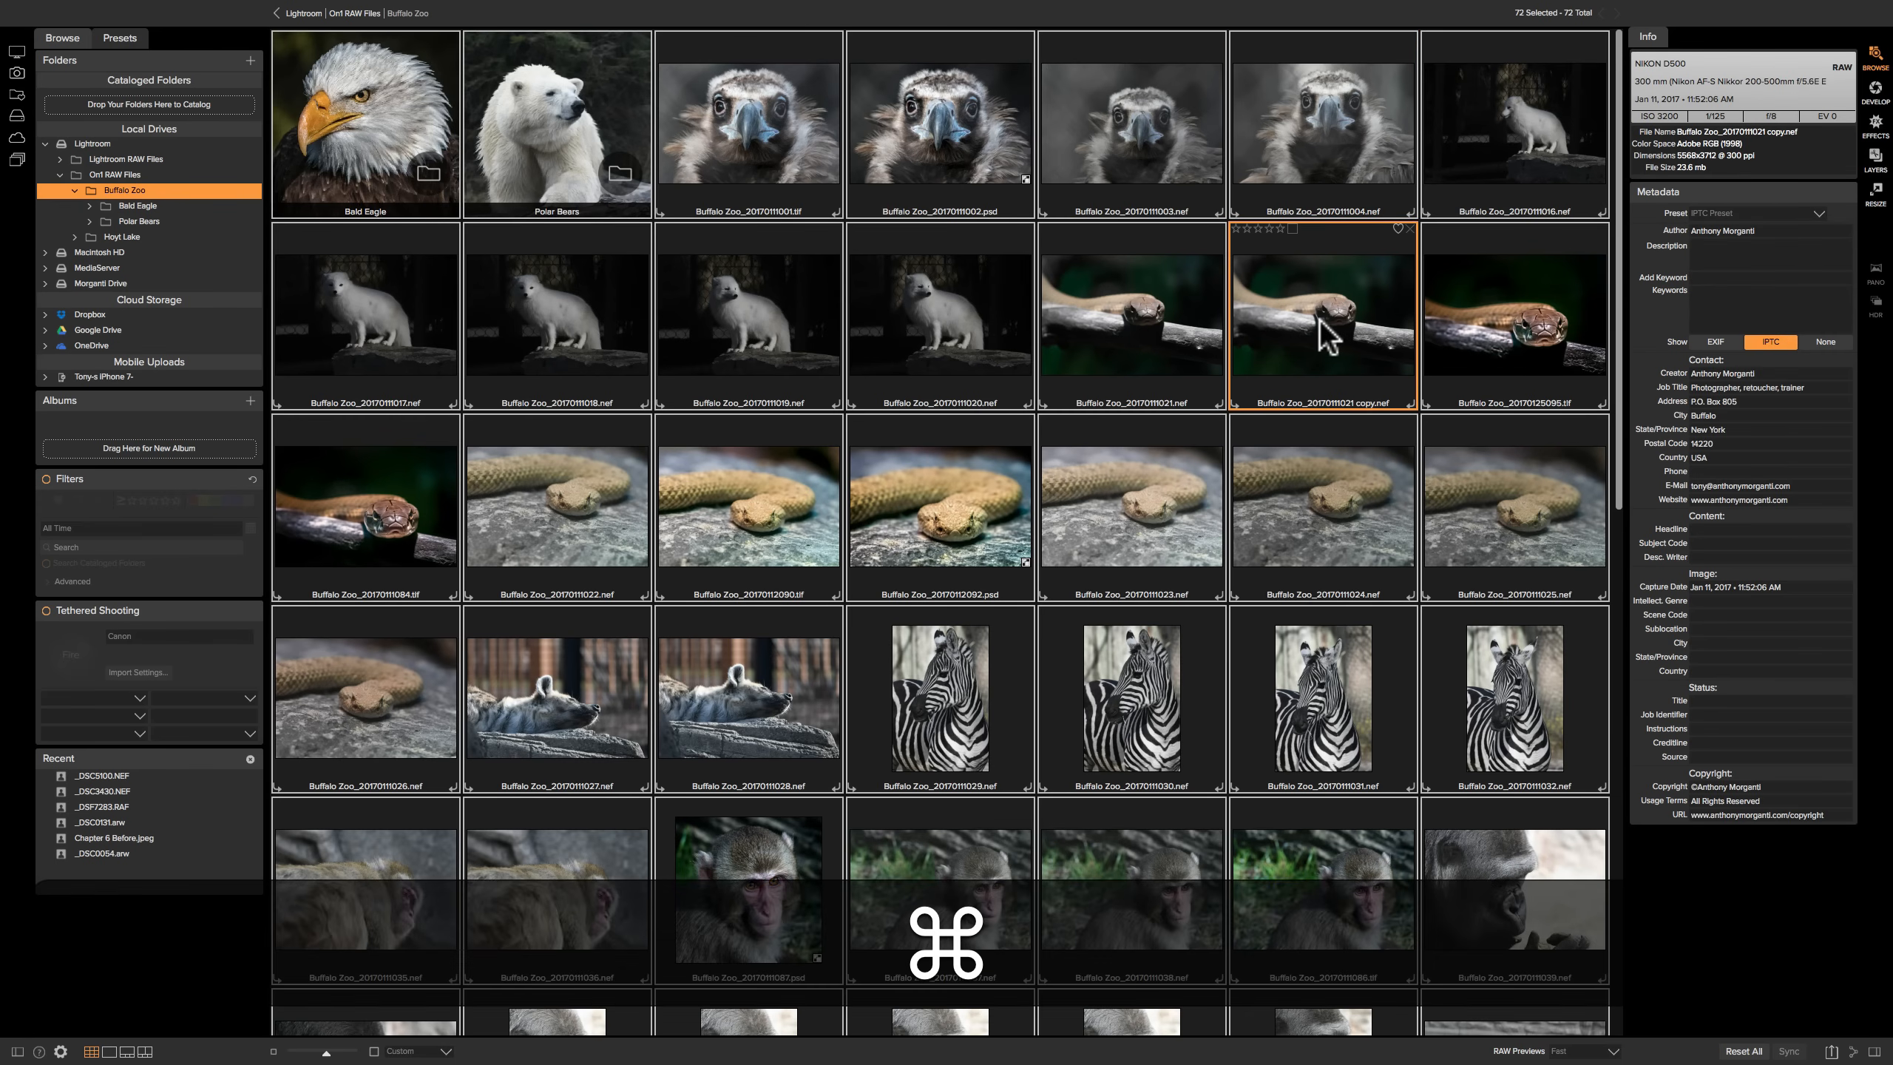
key(super+d)
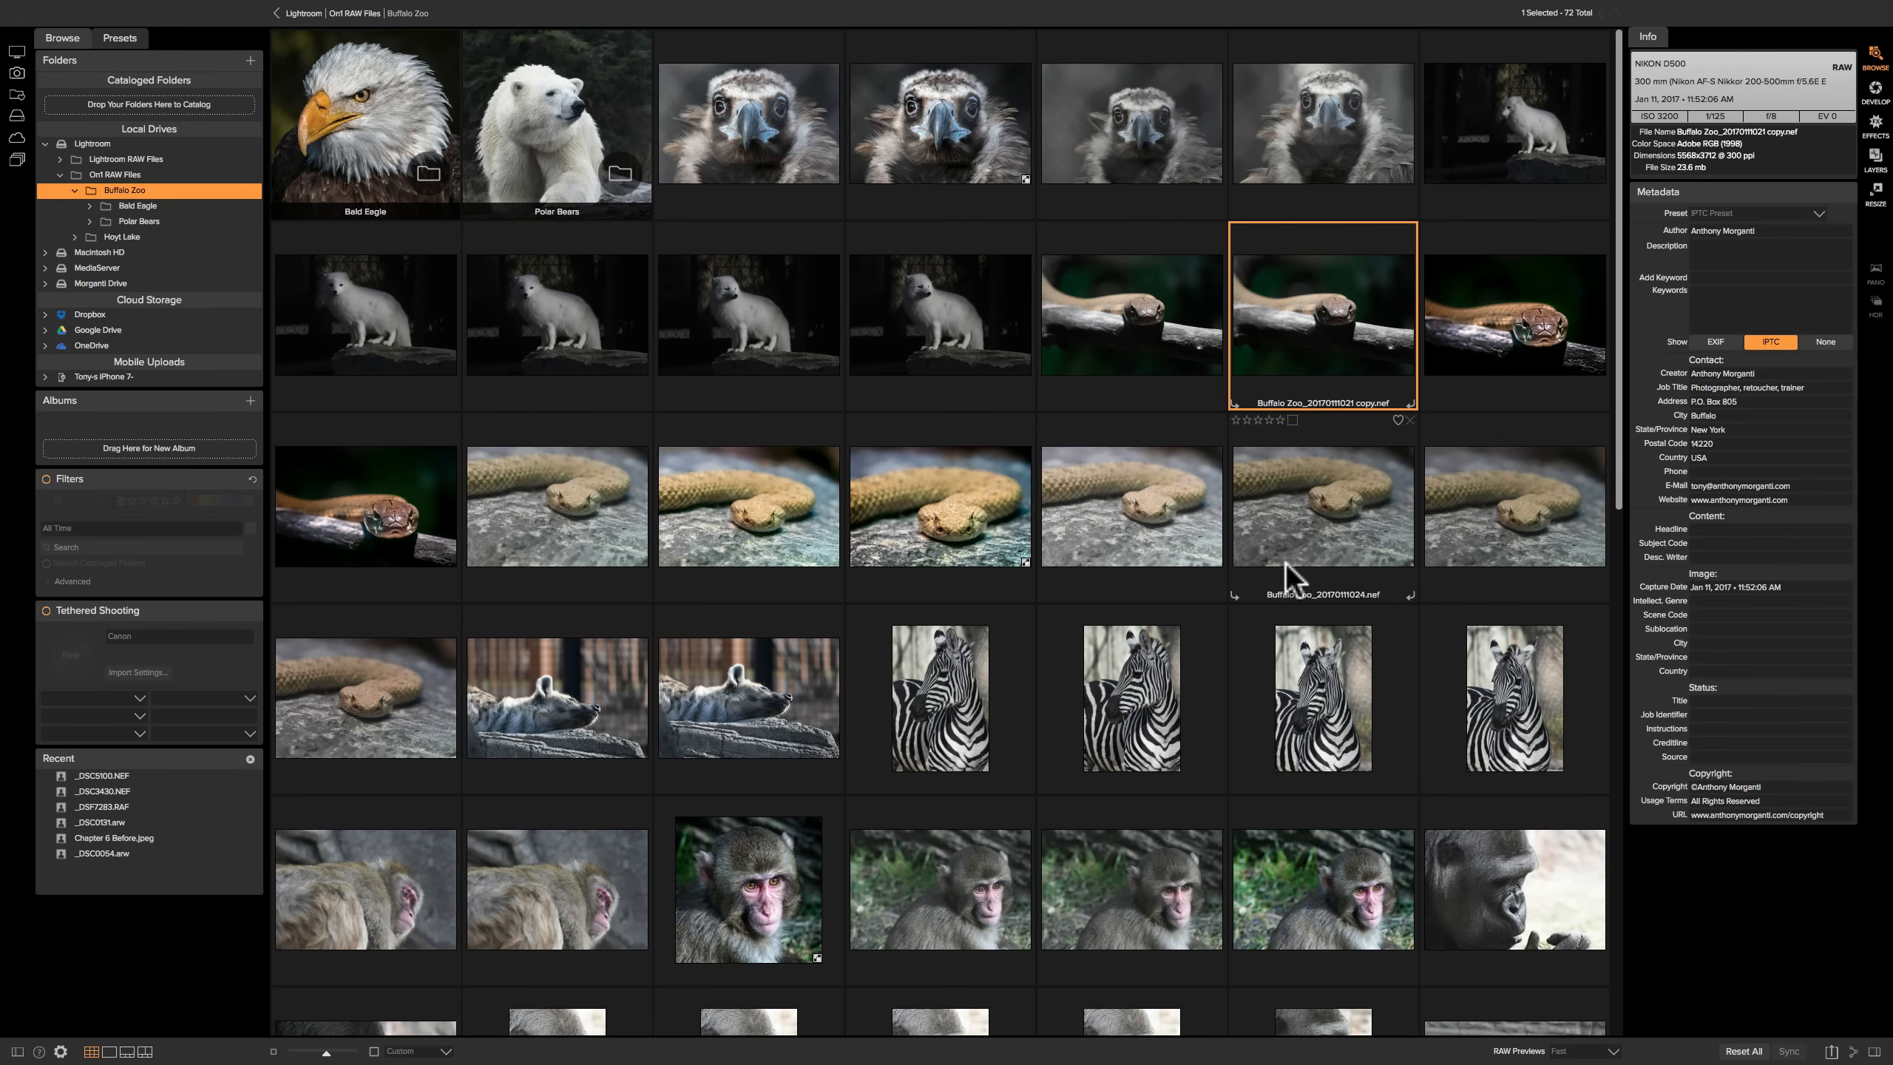
click(1156, 526)
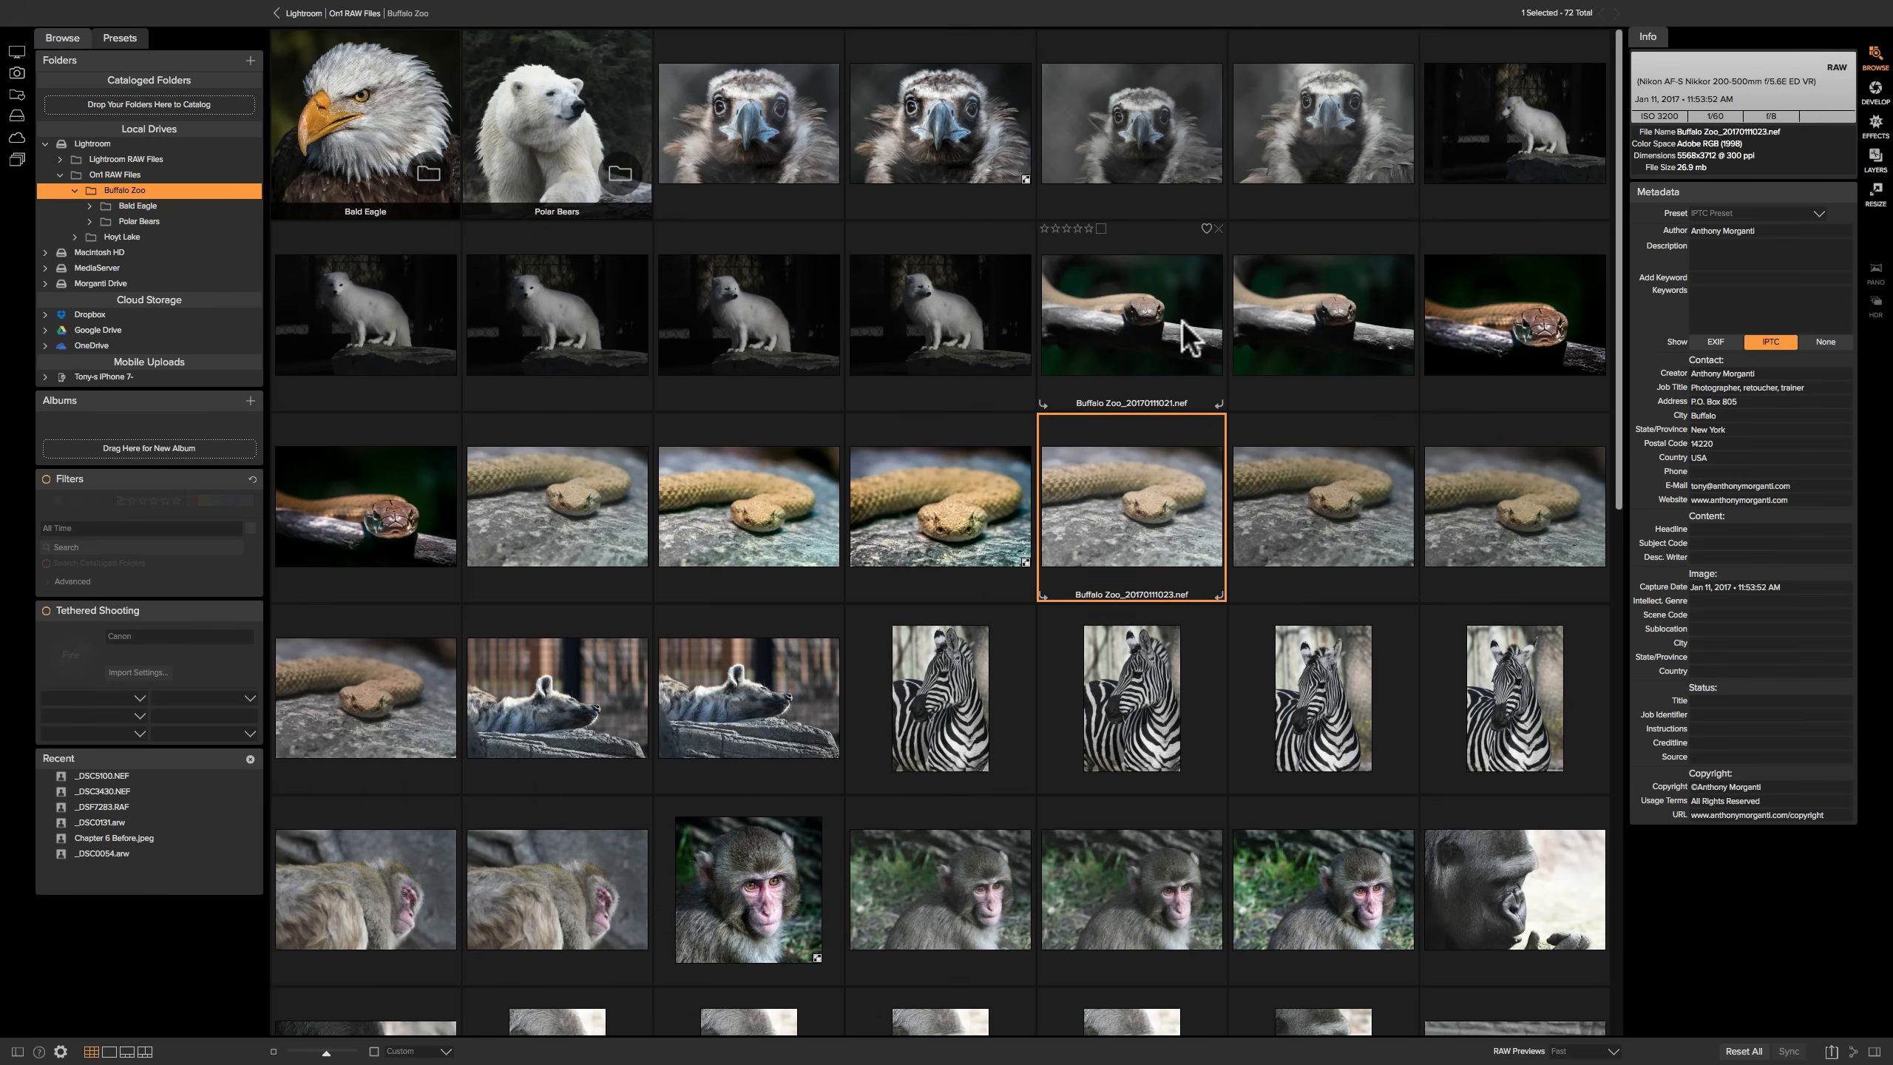
click(1181, 322)
click(968, 309)
click(962, 483)
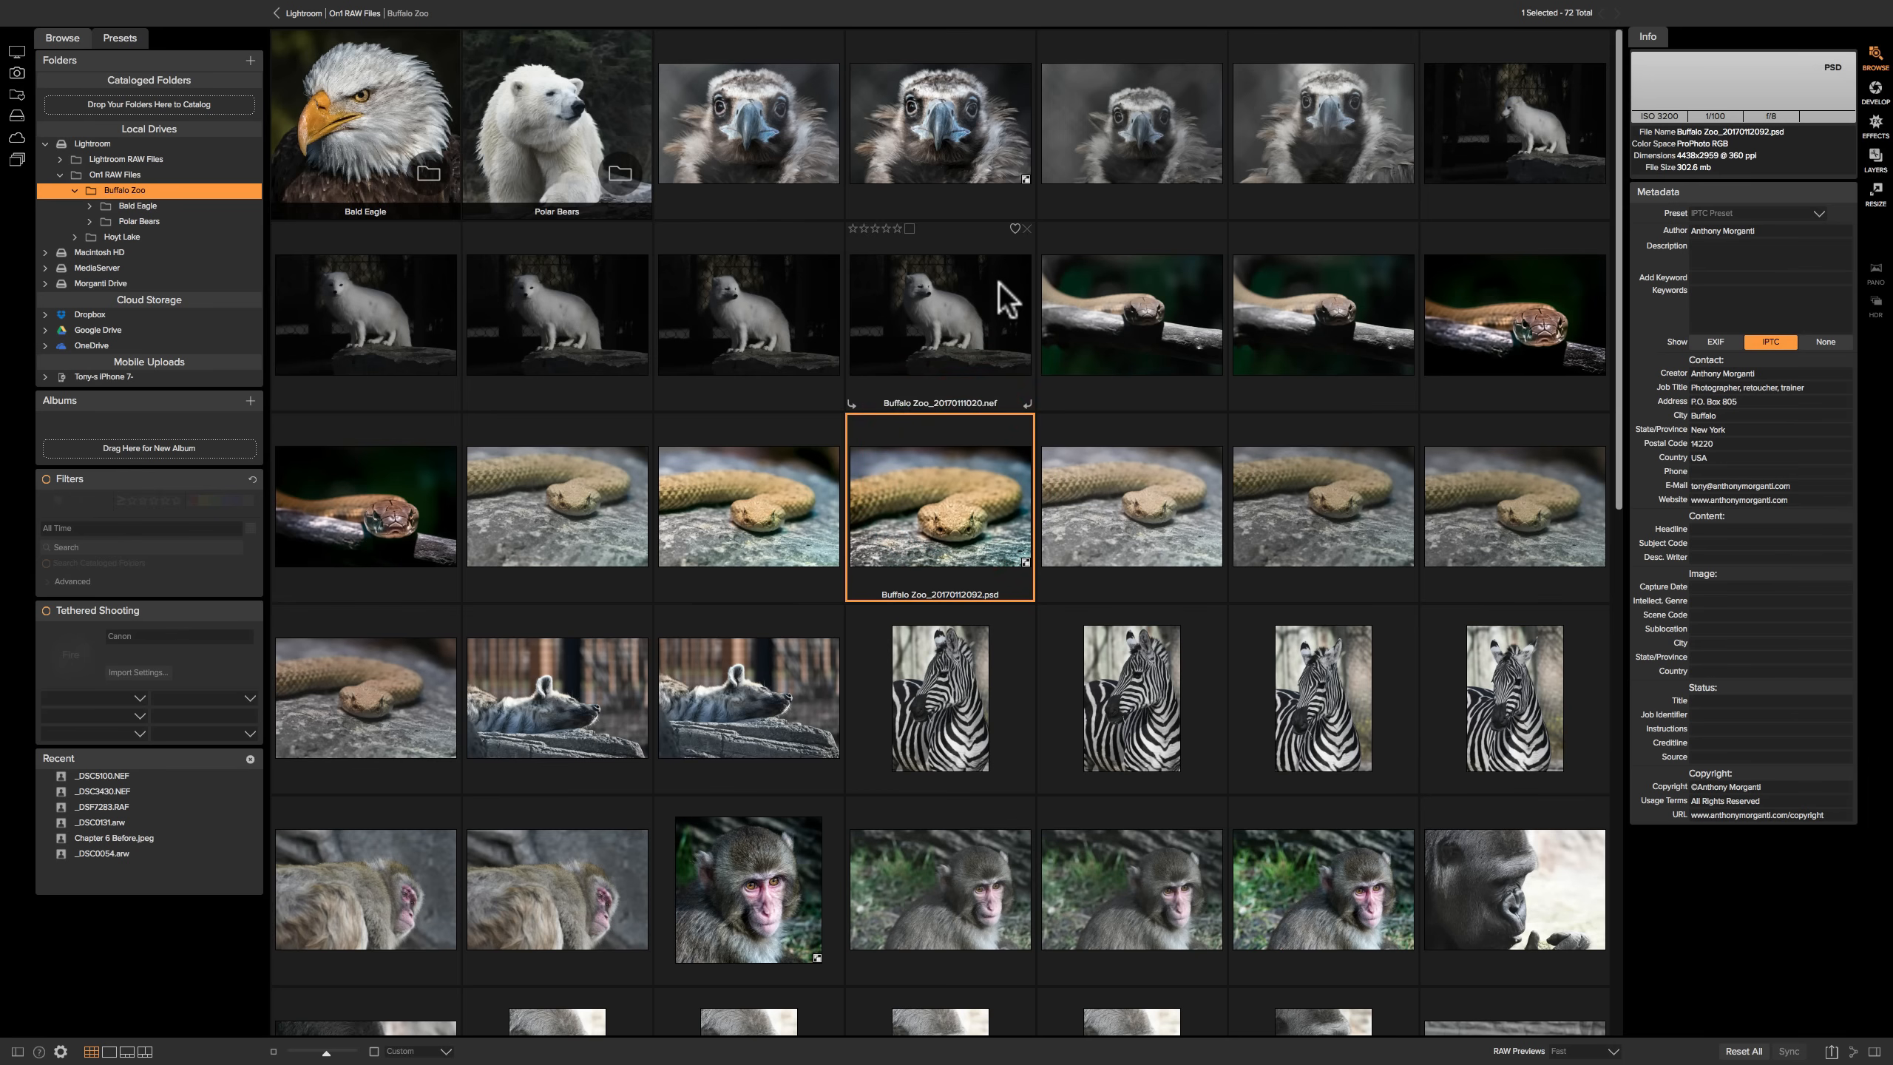
Open the Polar Bears subfolder and check the IPTC metadata of several of its photos
double_click(570, 117)
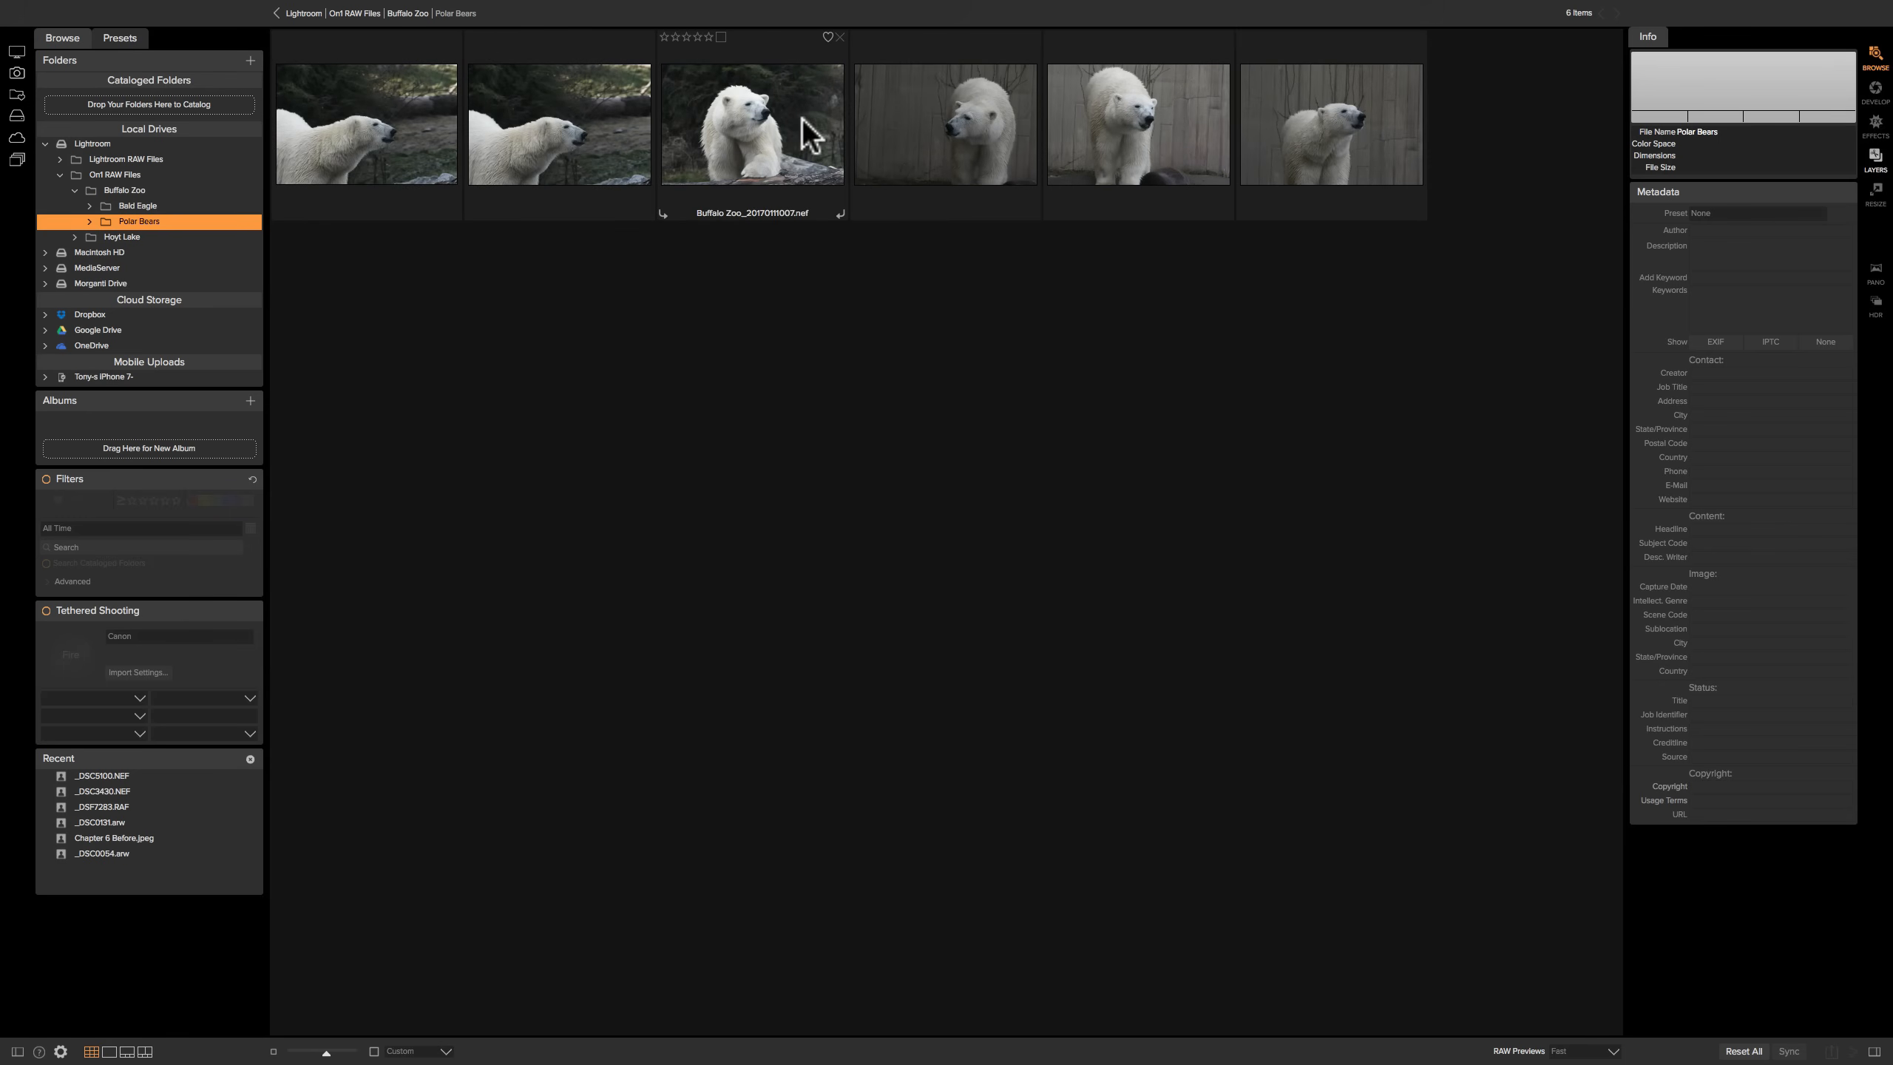
click(802, 118)
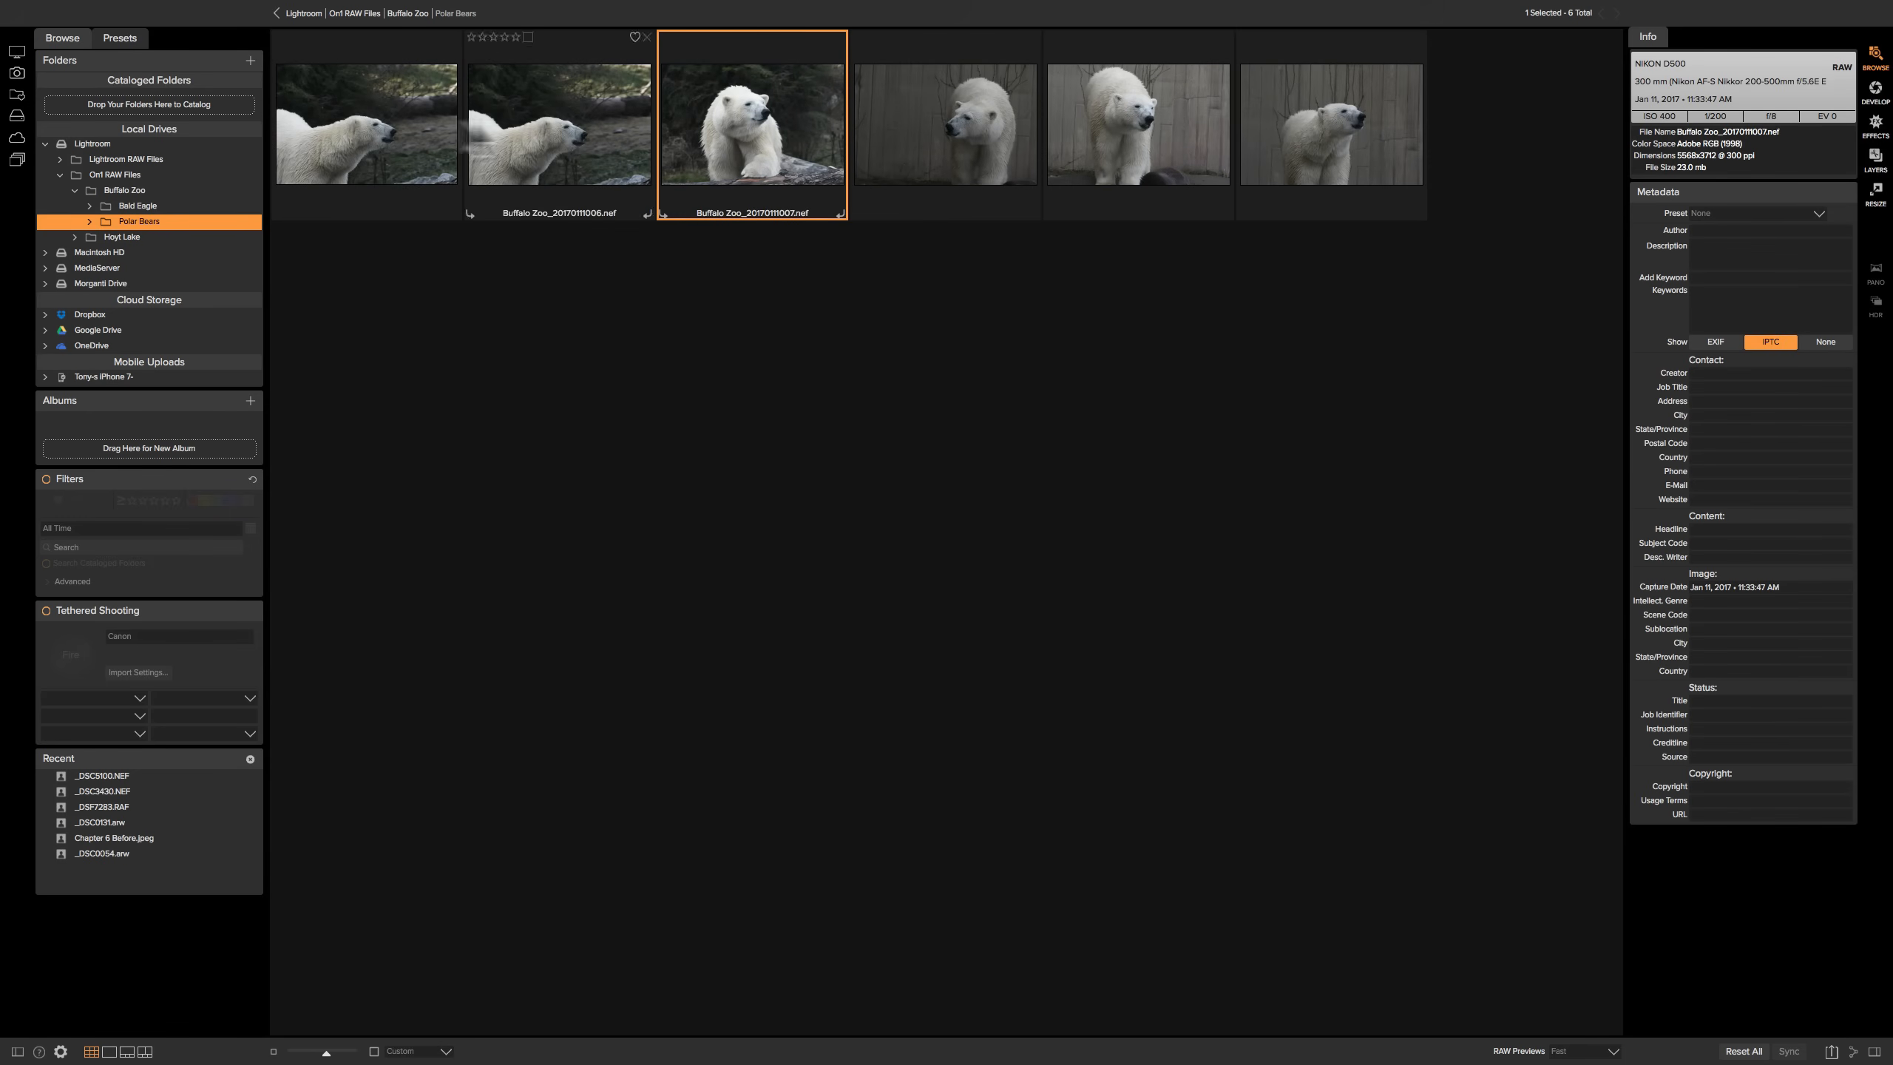
click(382, 124)
click(1297, 123)
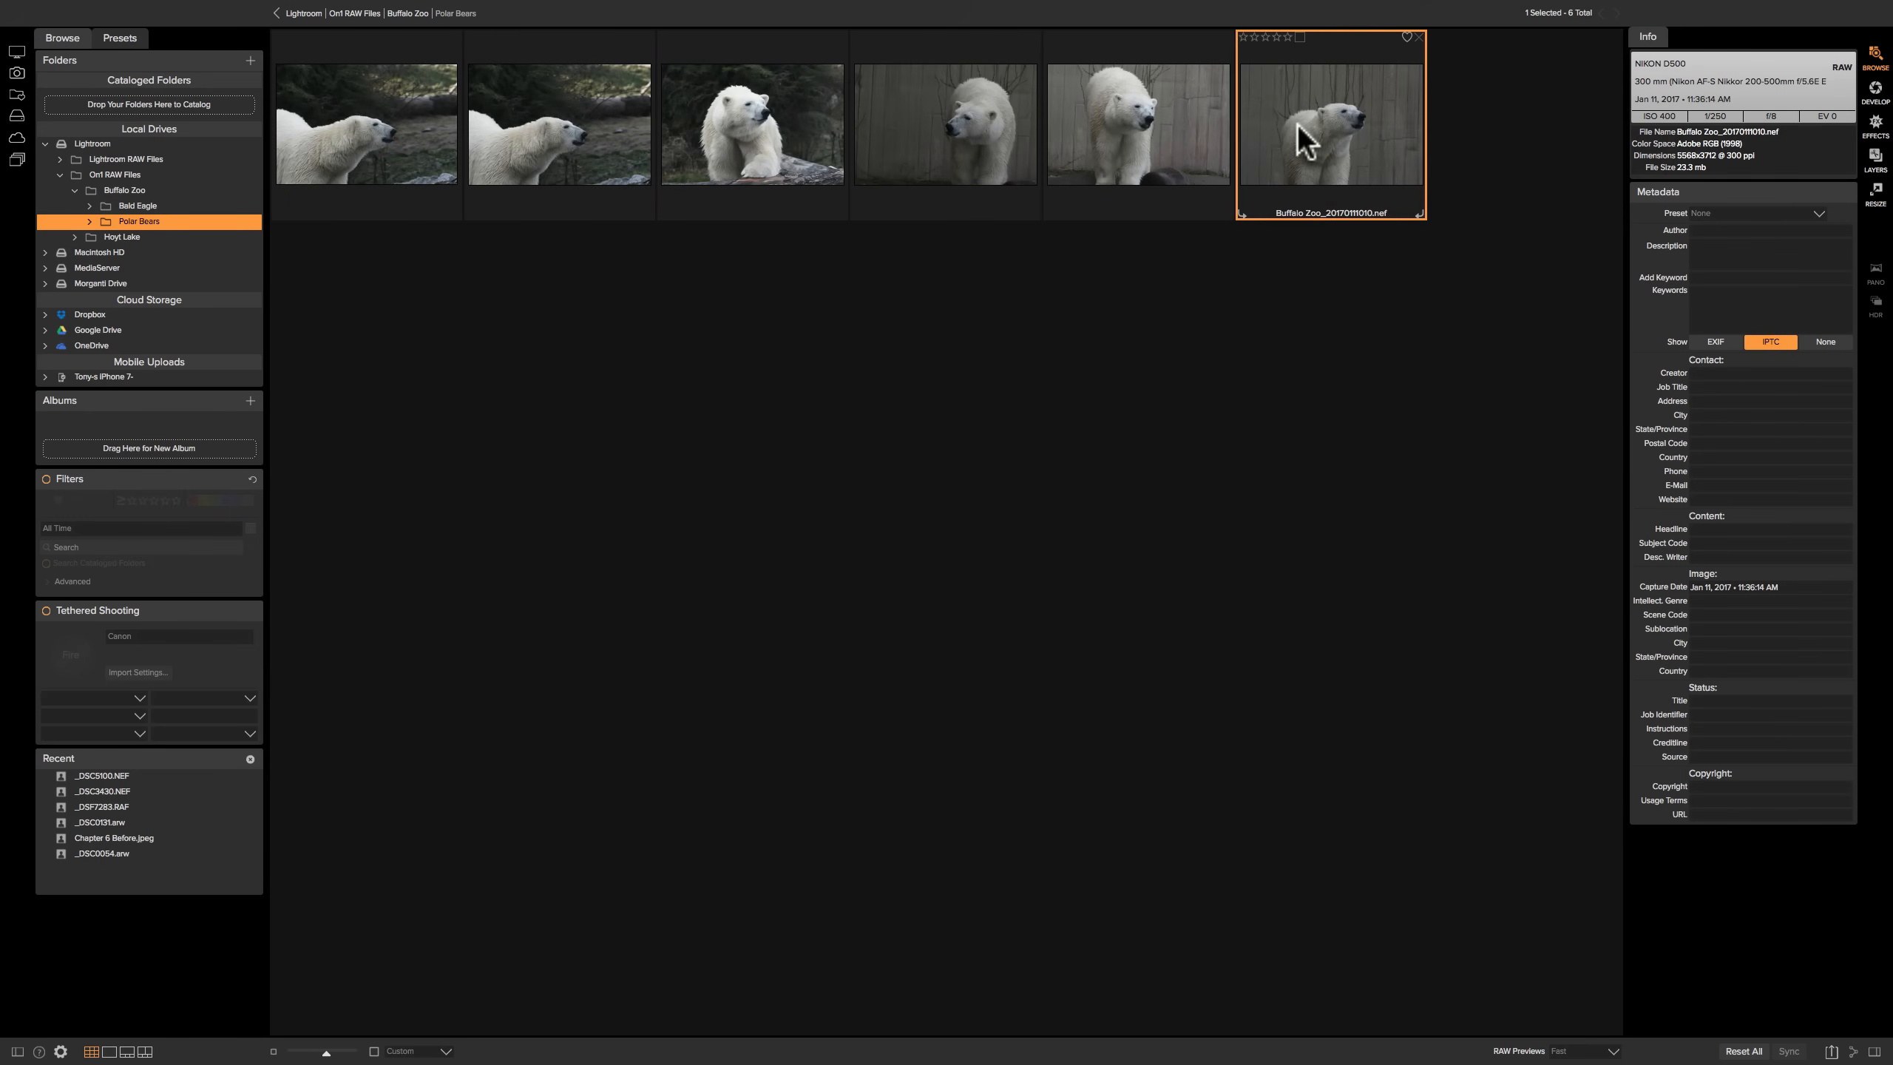
Select all photos in the Polar Bears folder and apply the IPTC Preset to them
click(338, 115)
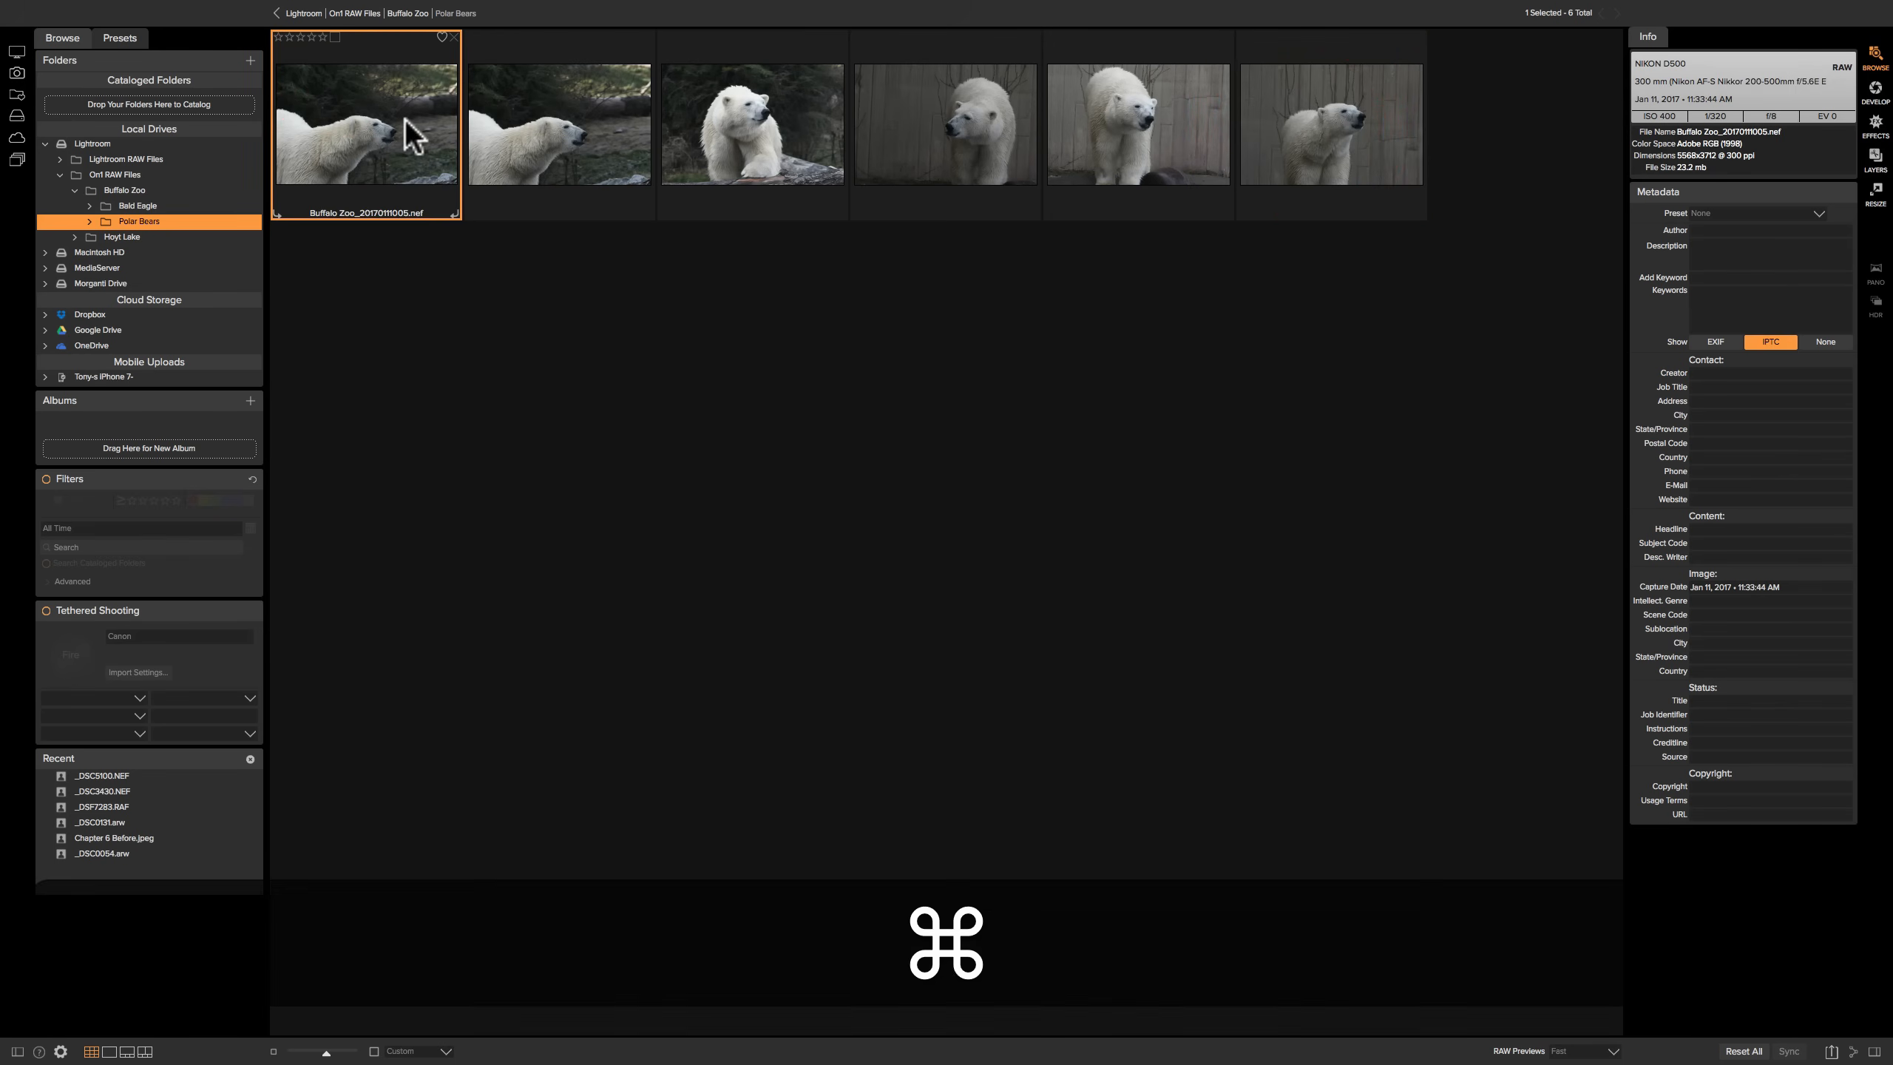
key(super+a)
click(1815, 212)
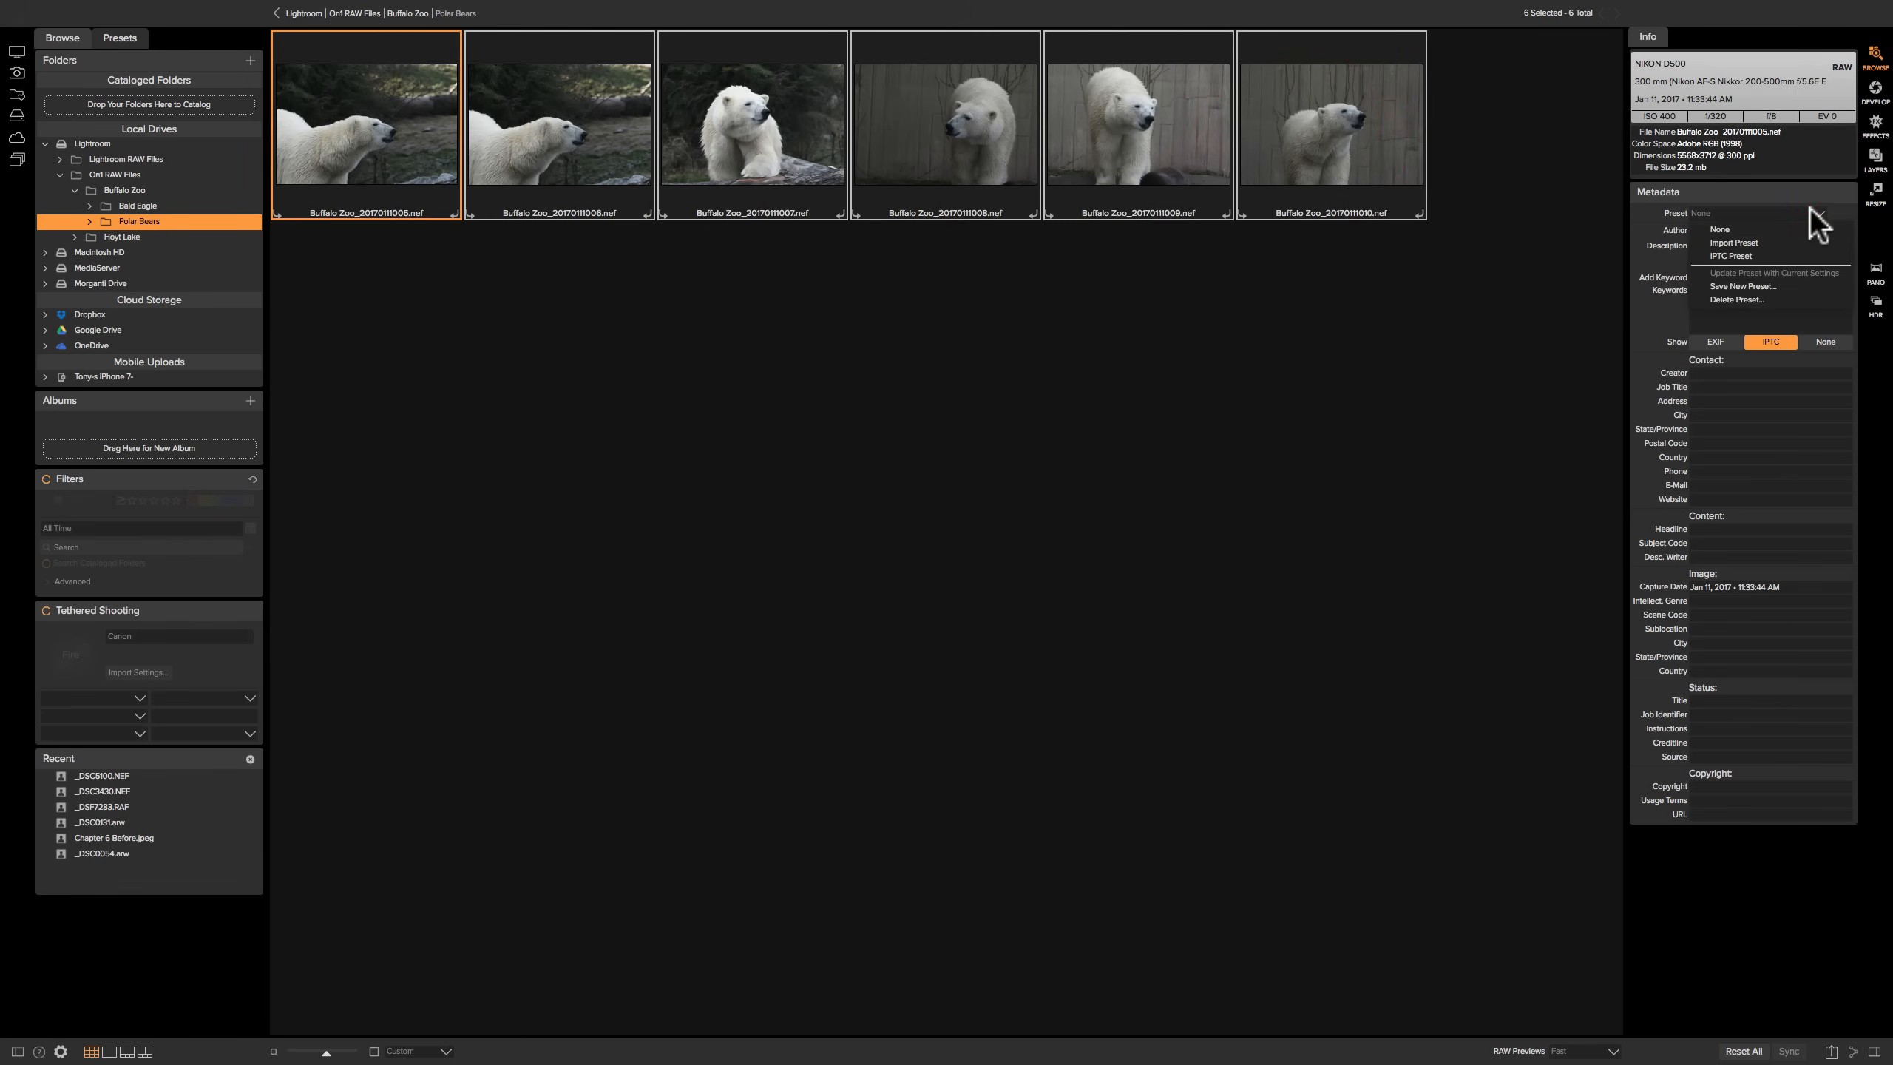
click(1746, 255)
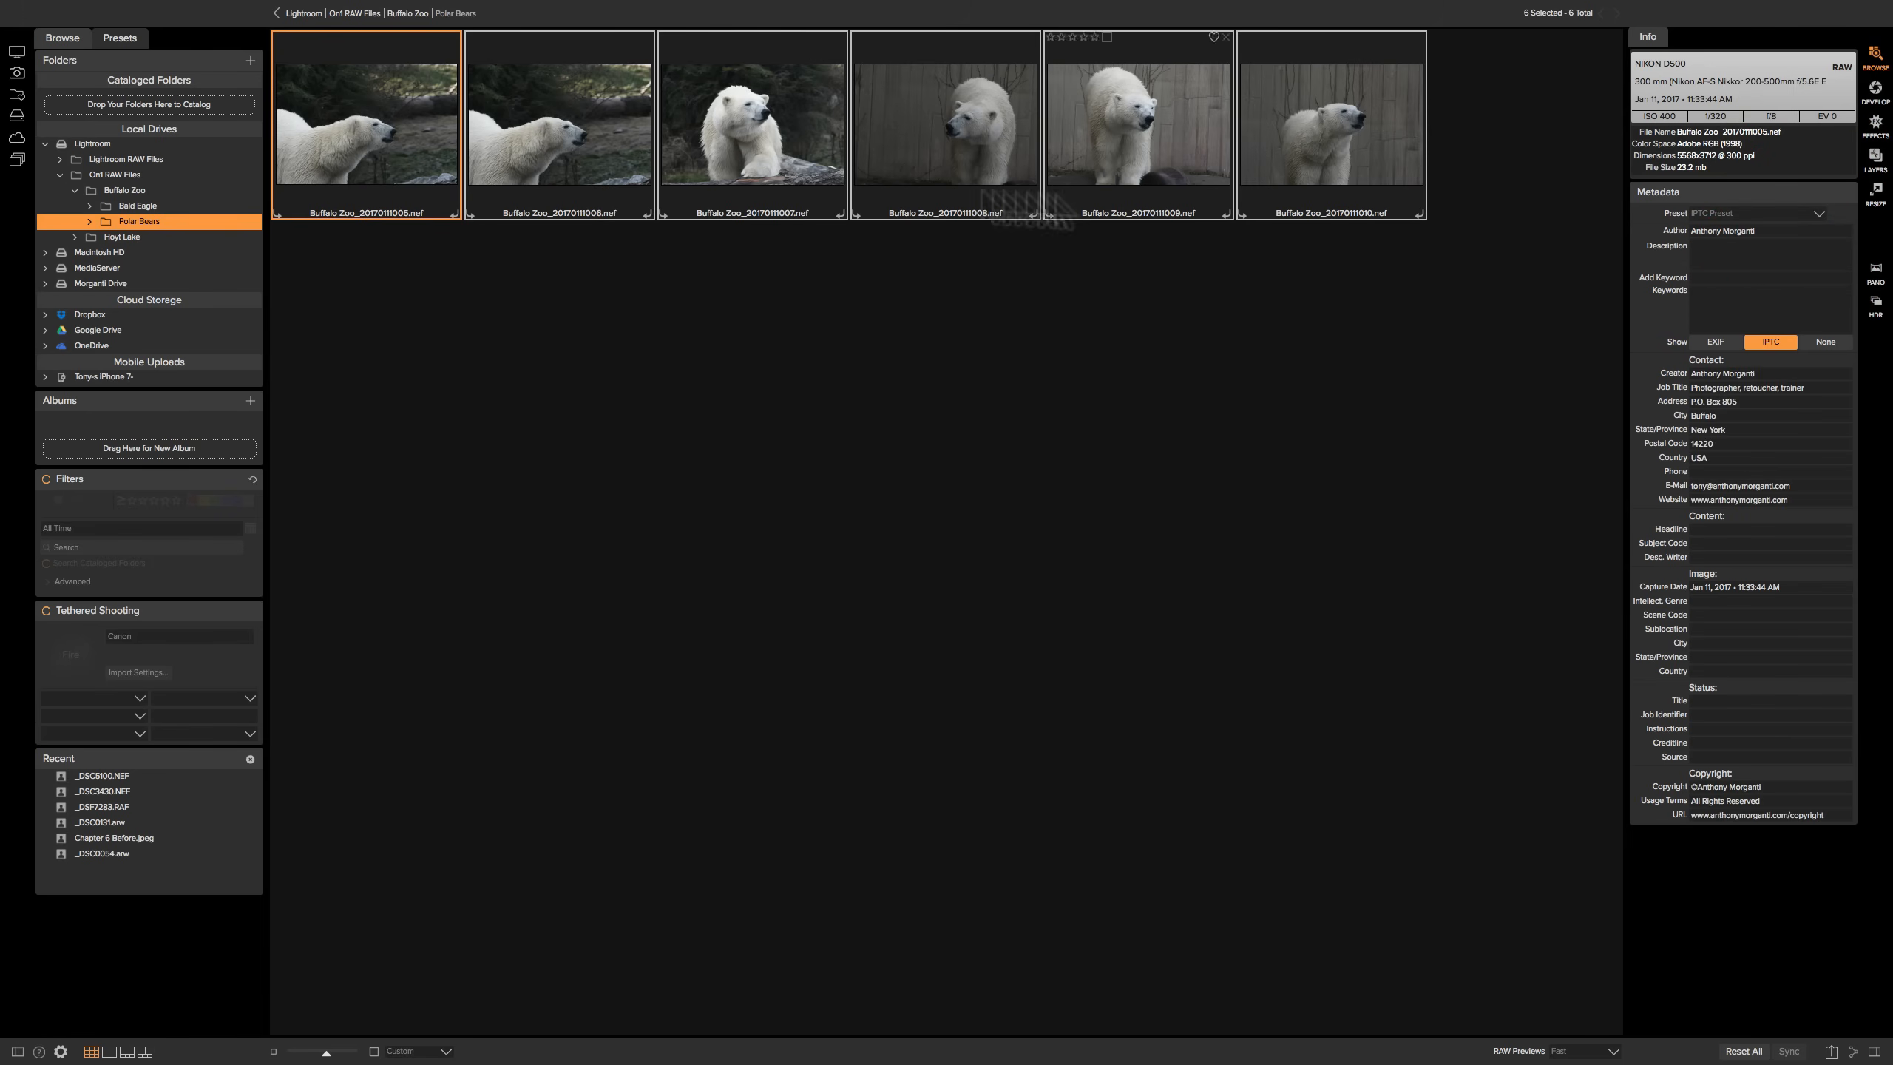
Open the Bald Eagle subfolder of Buffalo Zoo, select all its photos and apply the IPTC Preset to them
click(396, 15)
click(393, 150)
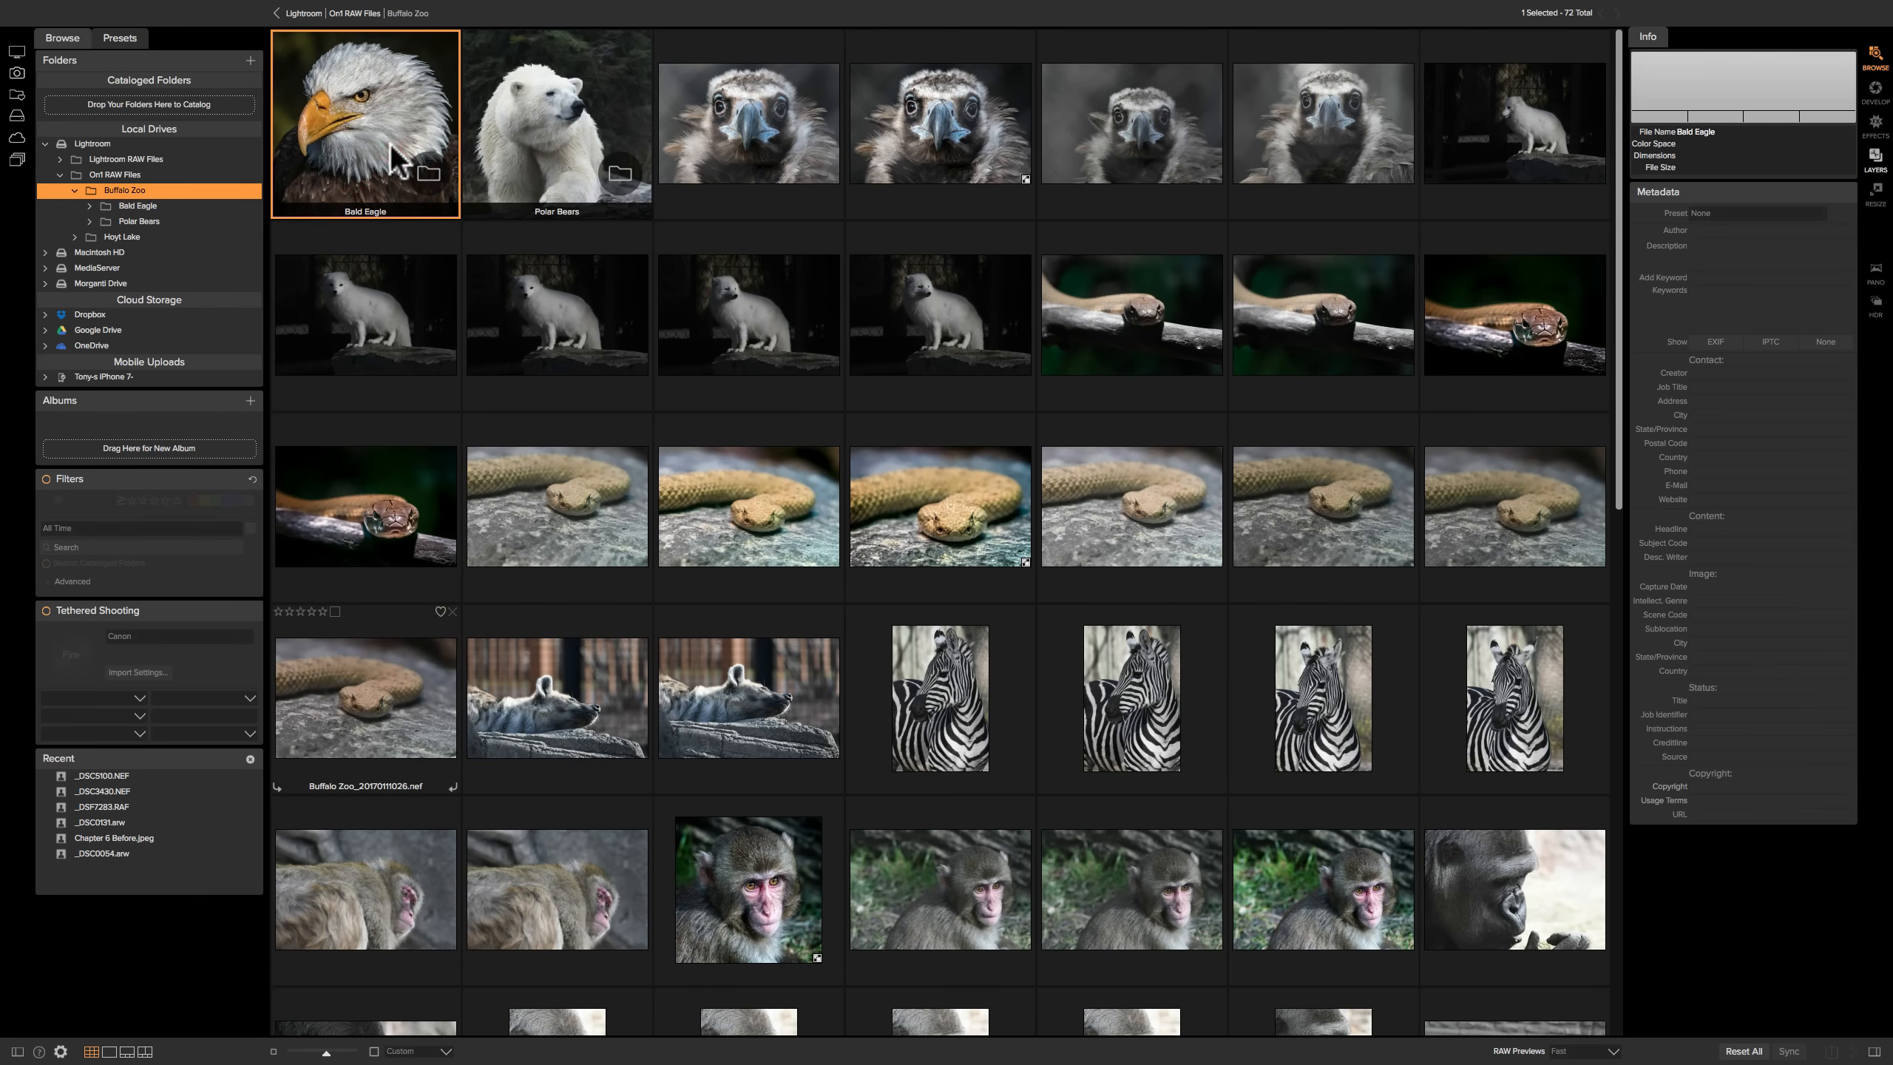
double_click(394, 150)
click(393, 139)
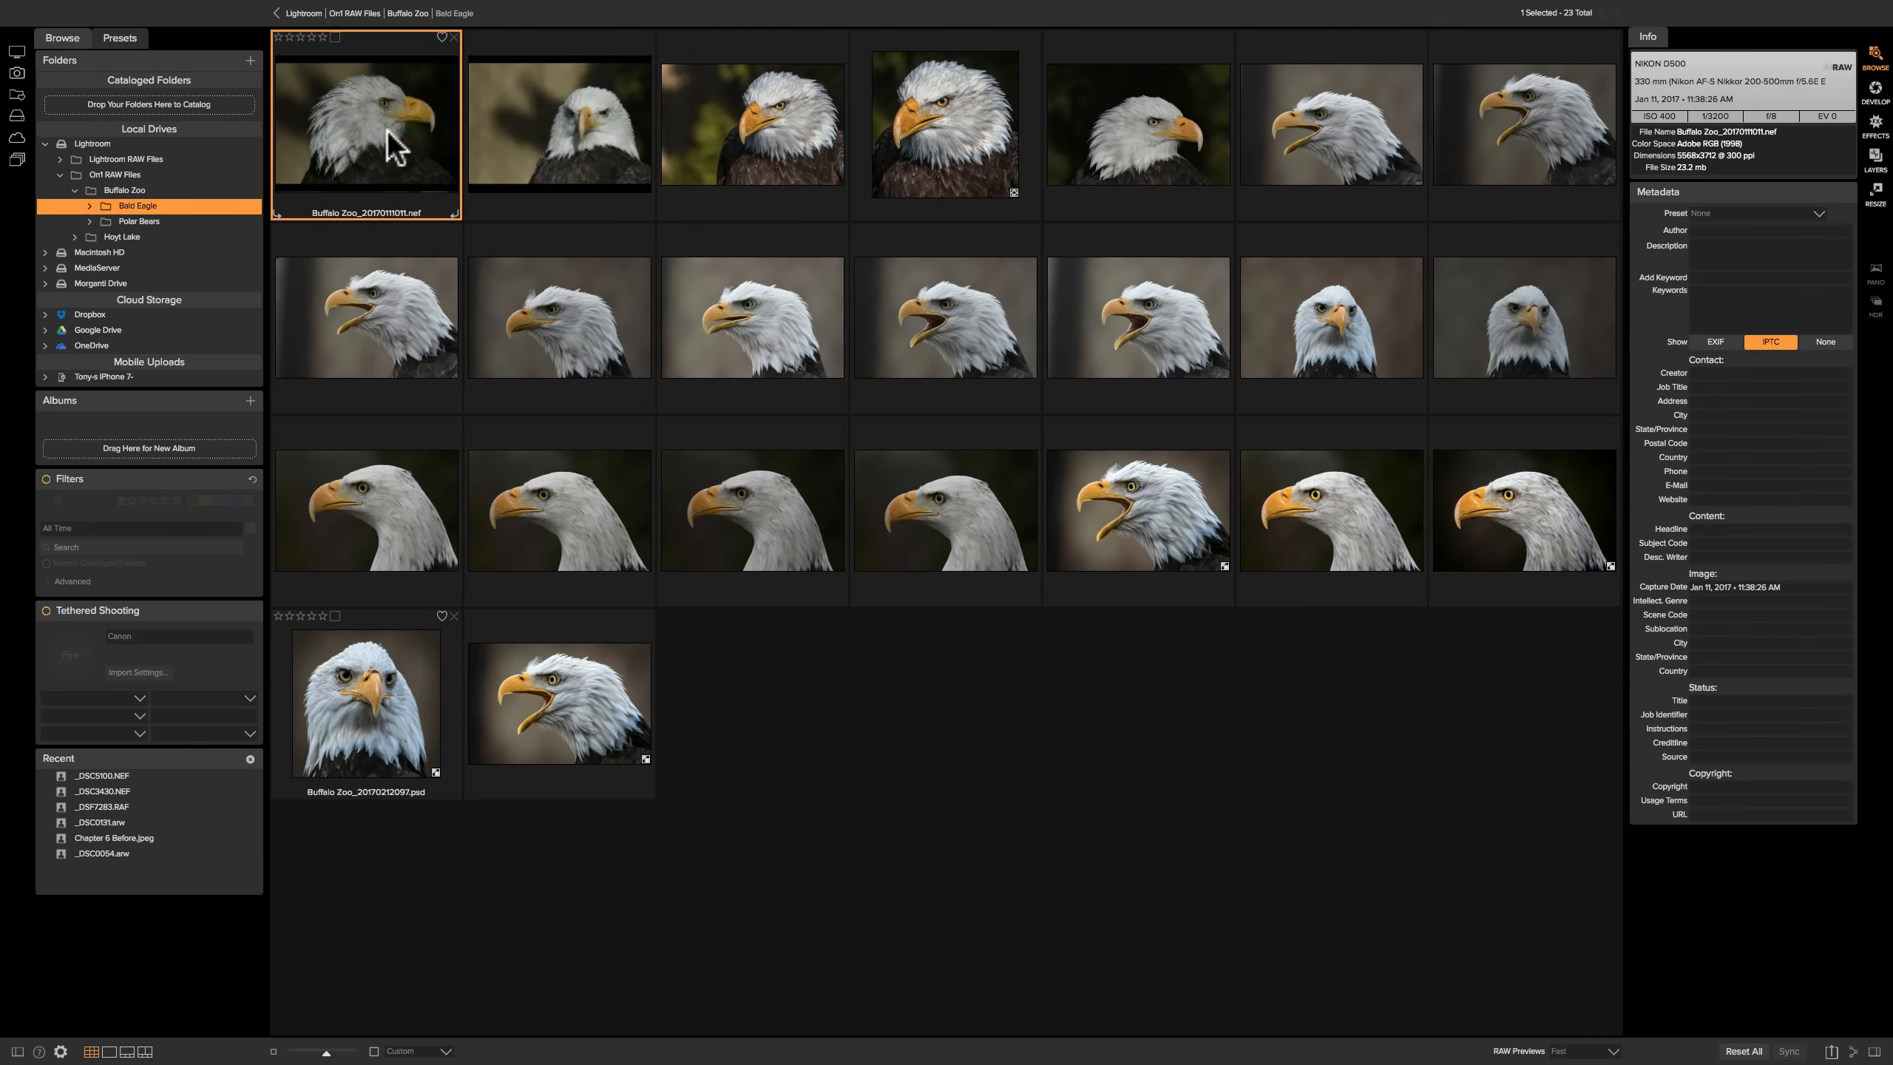
key(super+a)
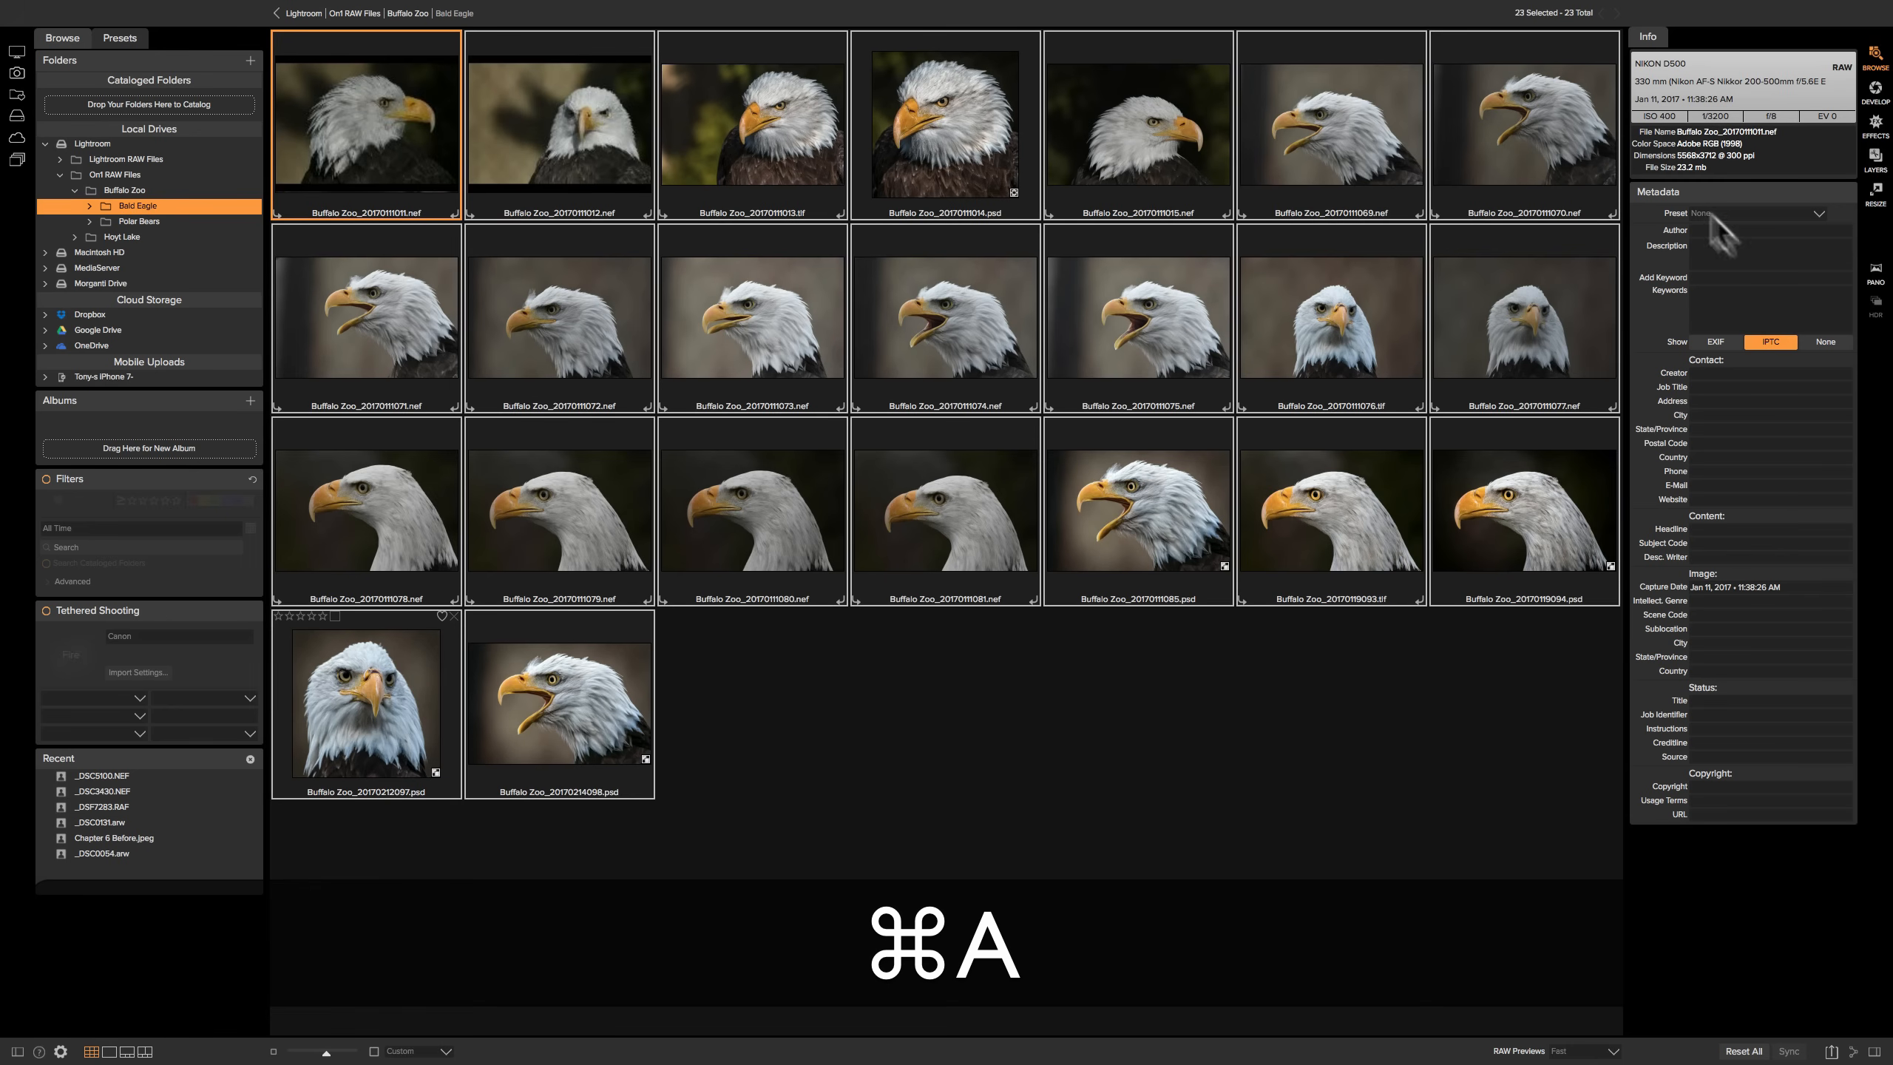
click(1798, 217)
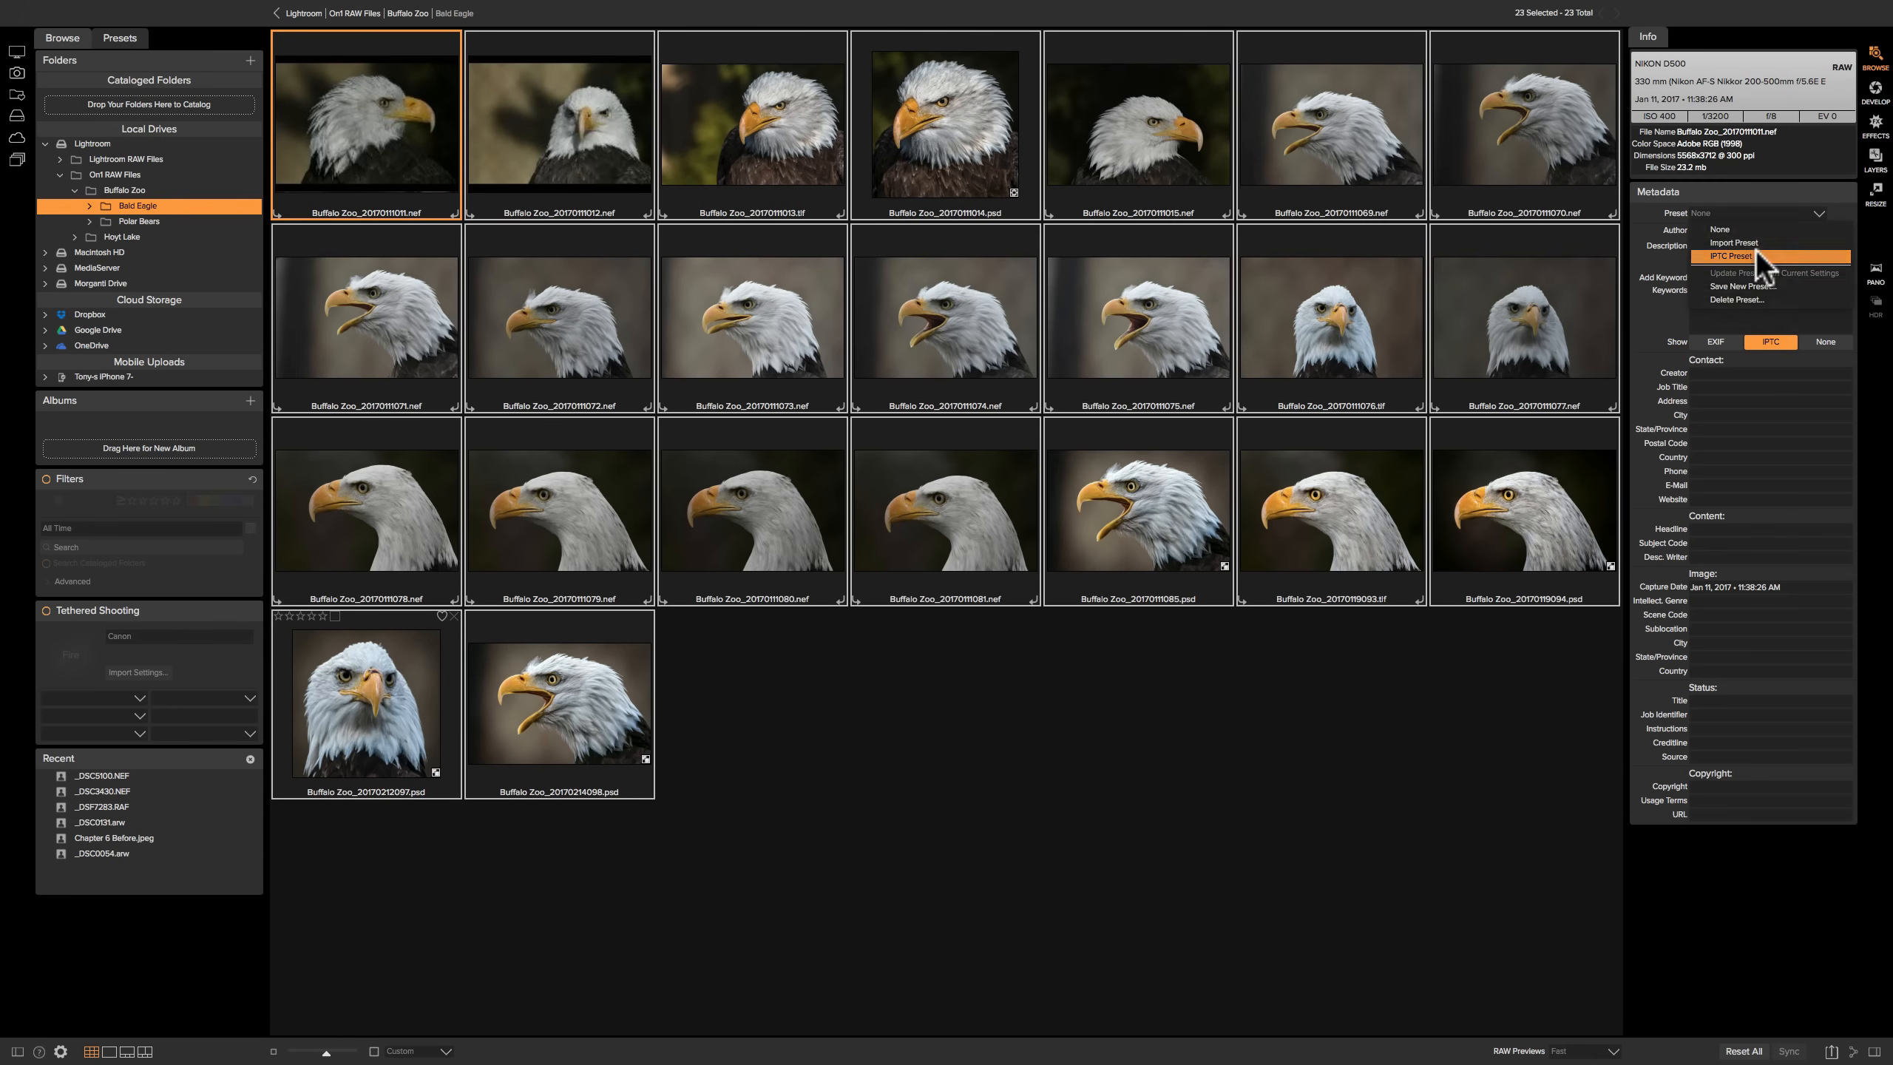
click(1756, 252)
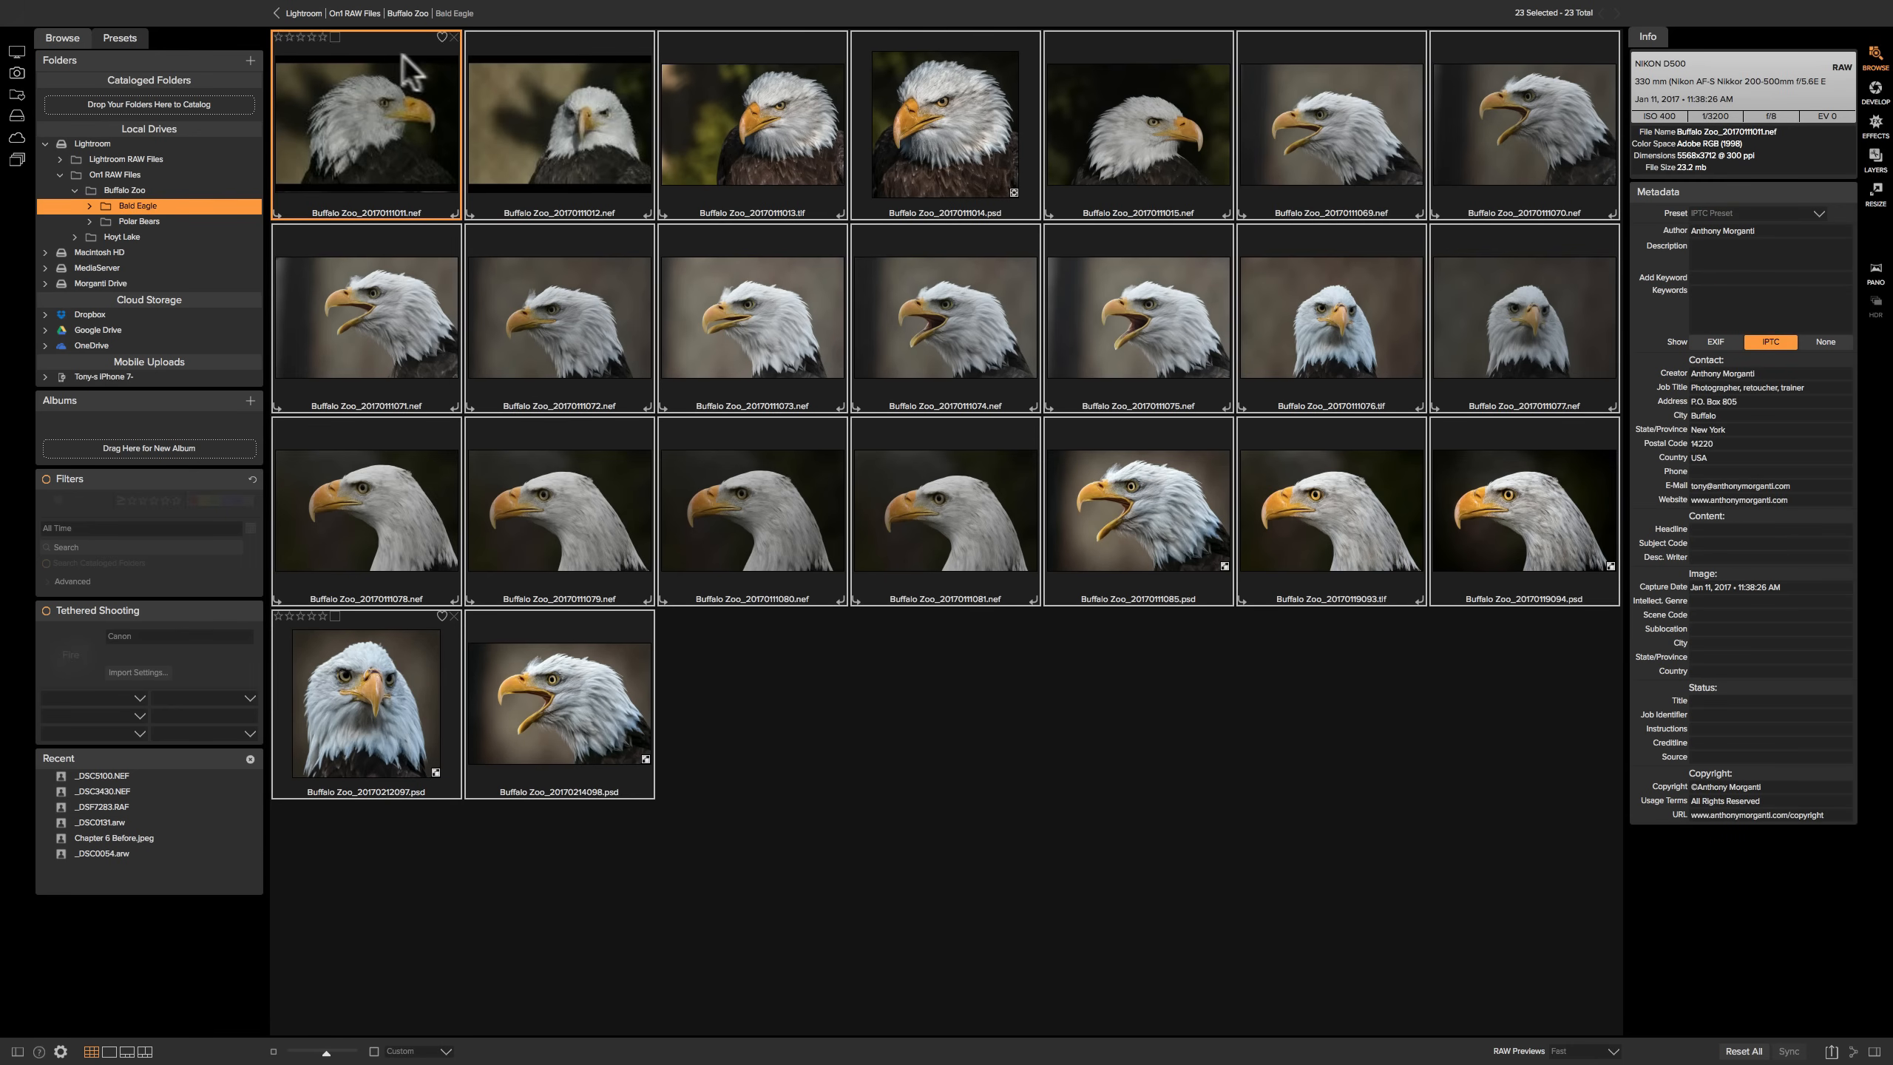
Return to the Buffalo Zoo folder and rate the vulture photo Buffalo Zoo_20170111002.psd three stars
click(411, 14)
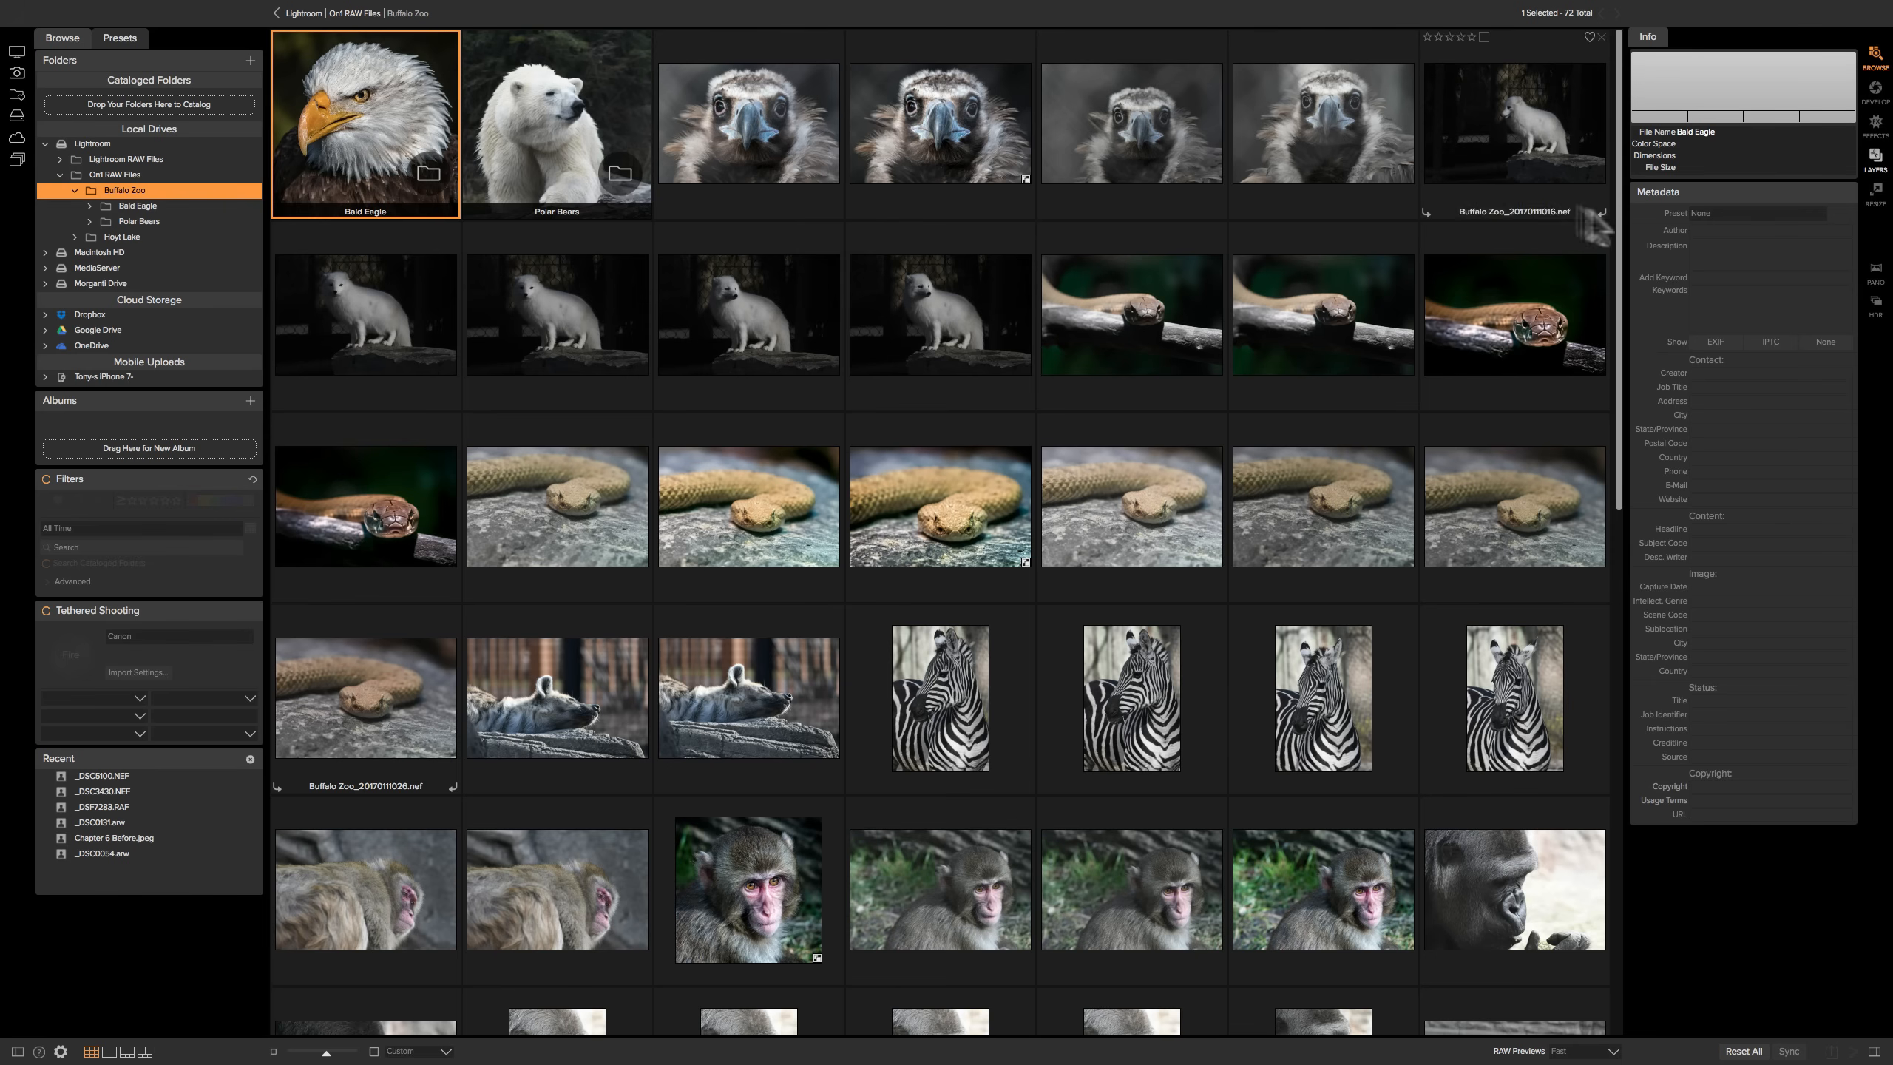
click(1133, 101)
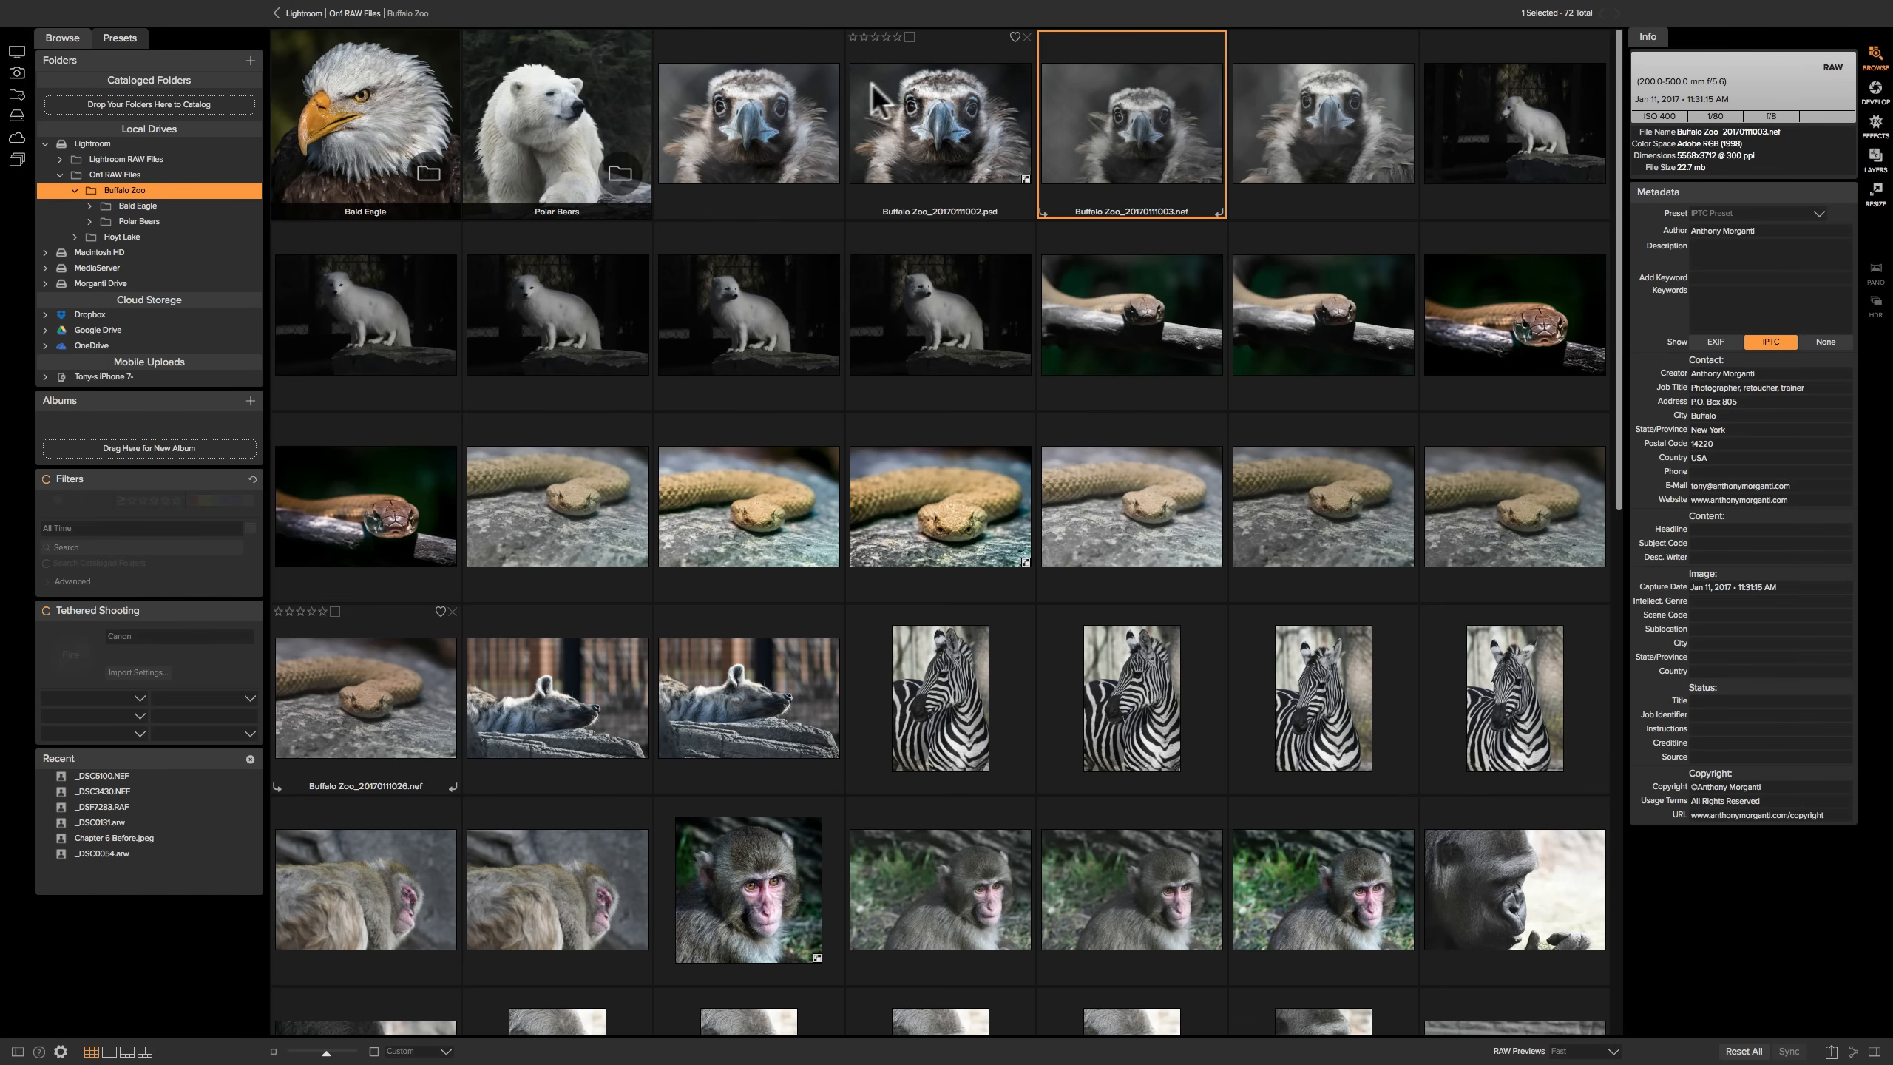
click(876, 36)
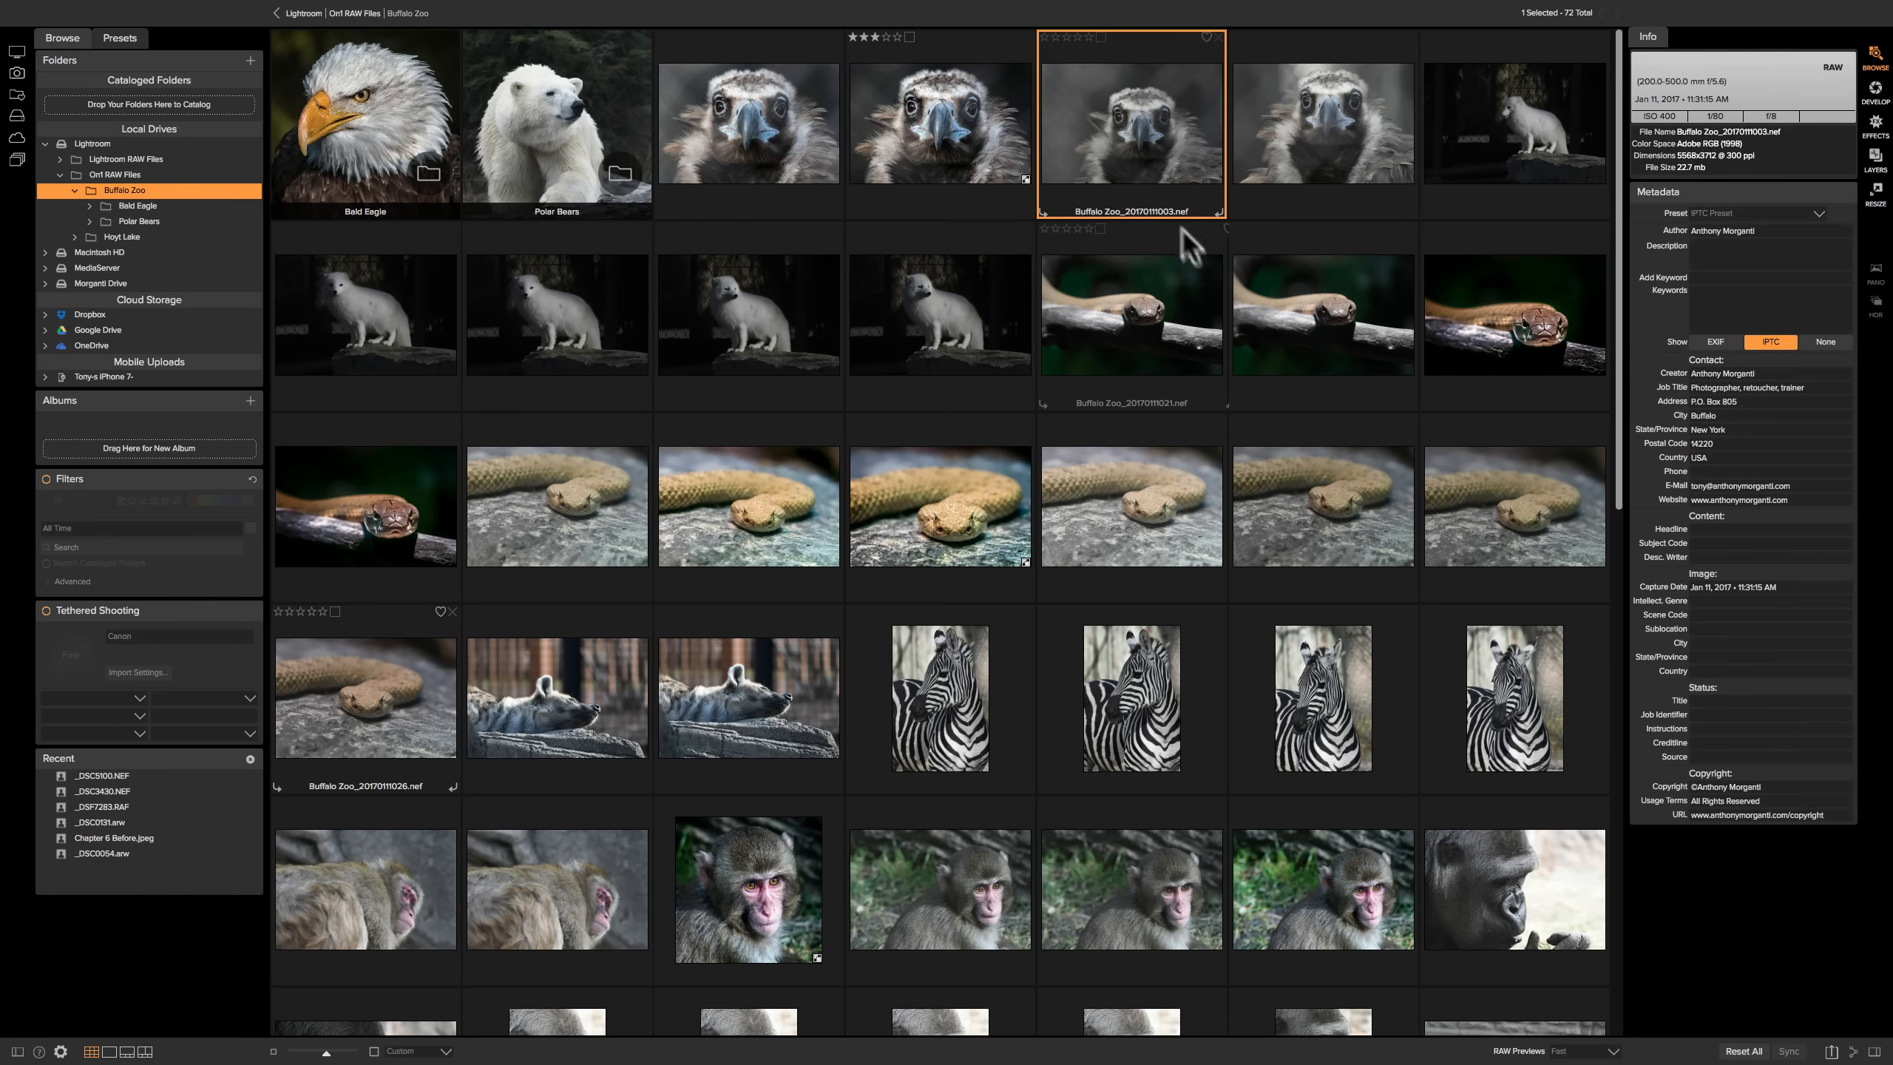
Mark the snake photo Buffalo Zoo_20170125095.tif as liked and the yellow snake photo Buffalo Zoo_20170111023.nef as disliked
click(1569, 268)
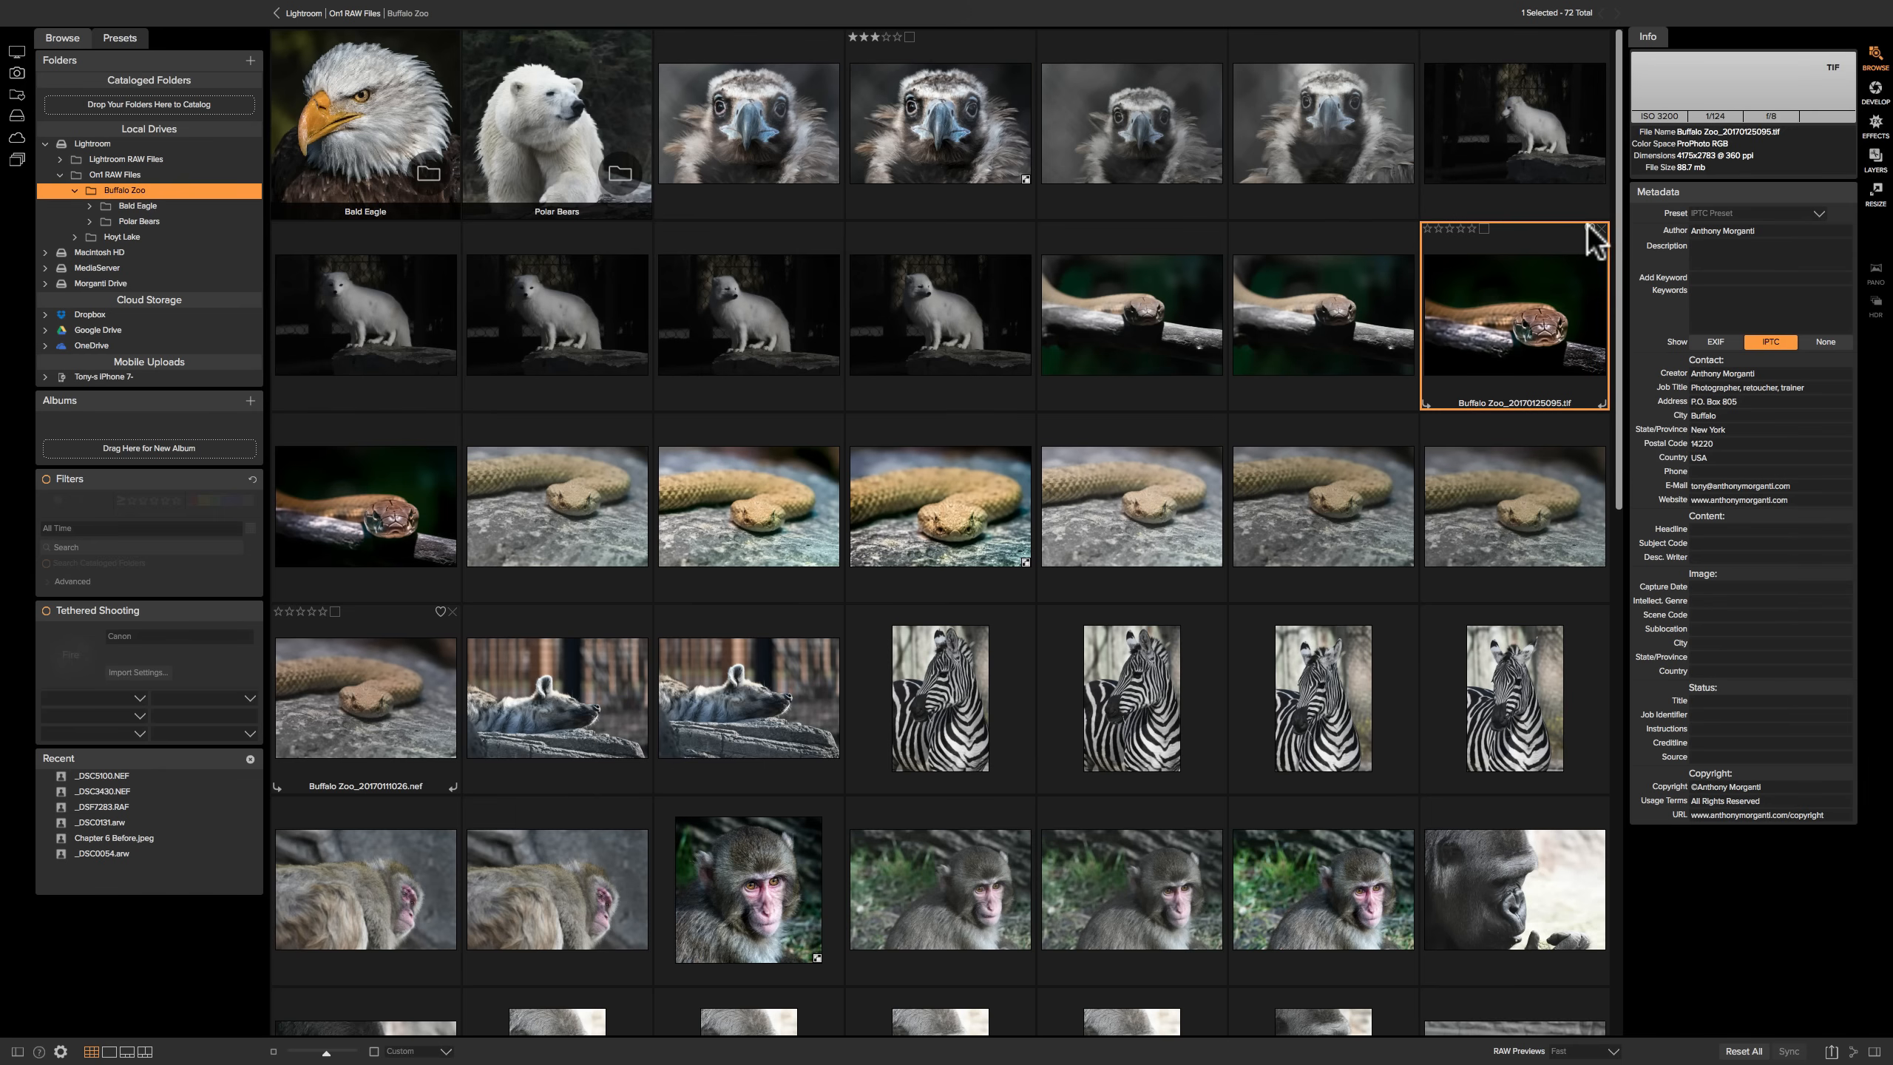
click(1590, 229)
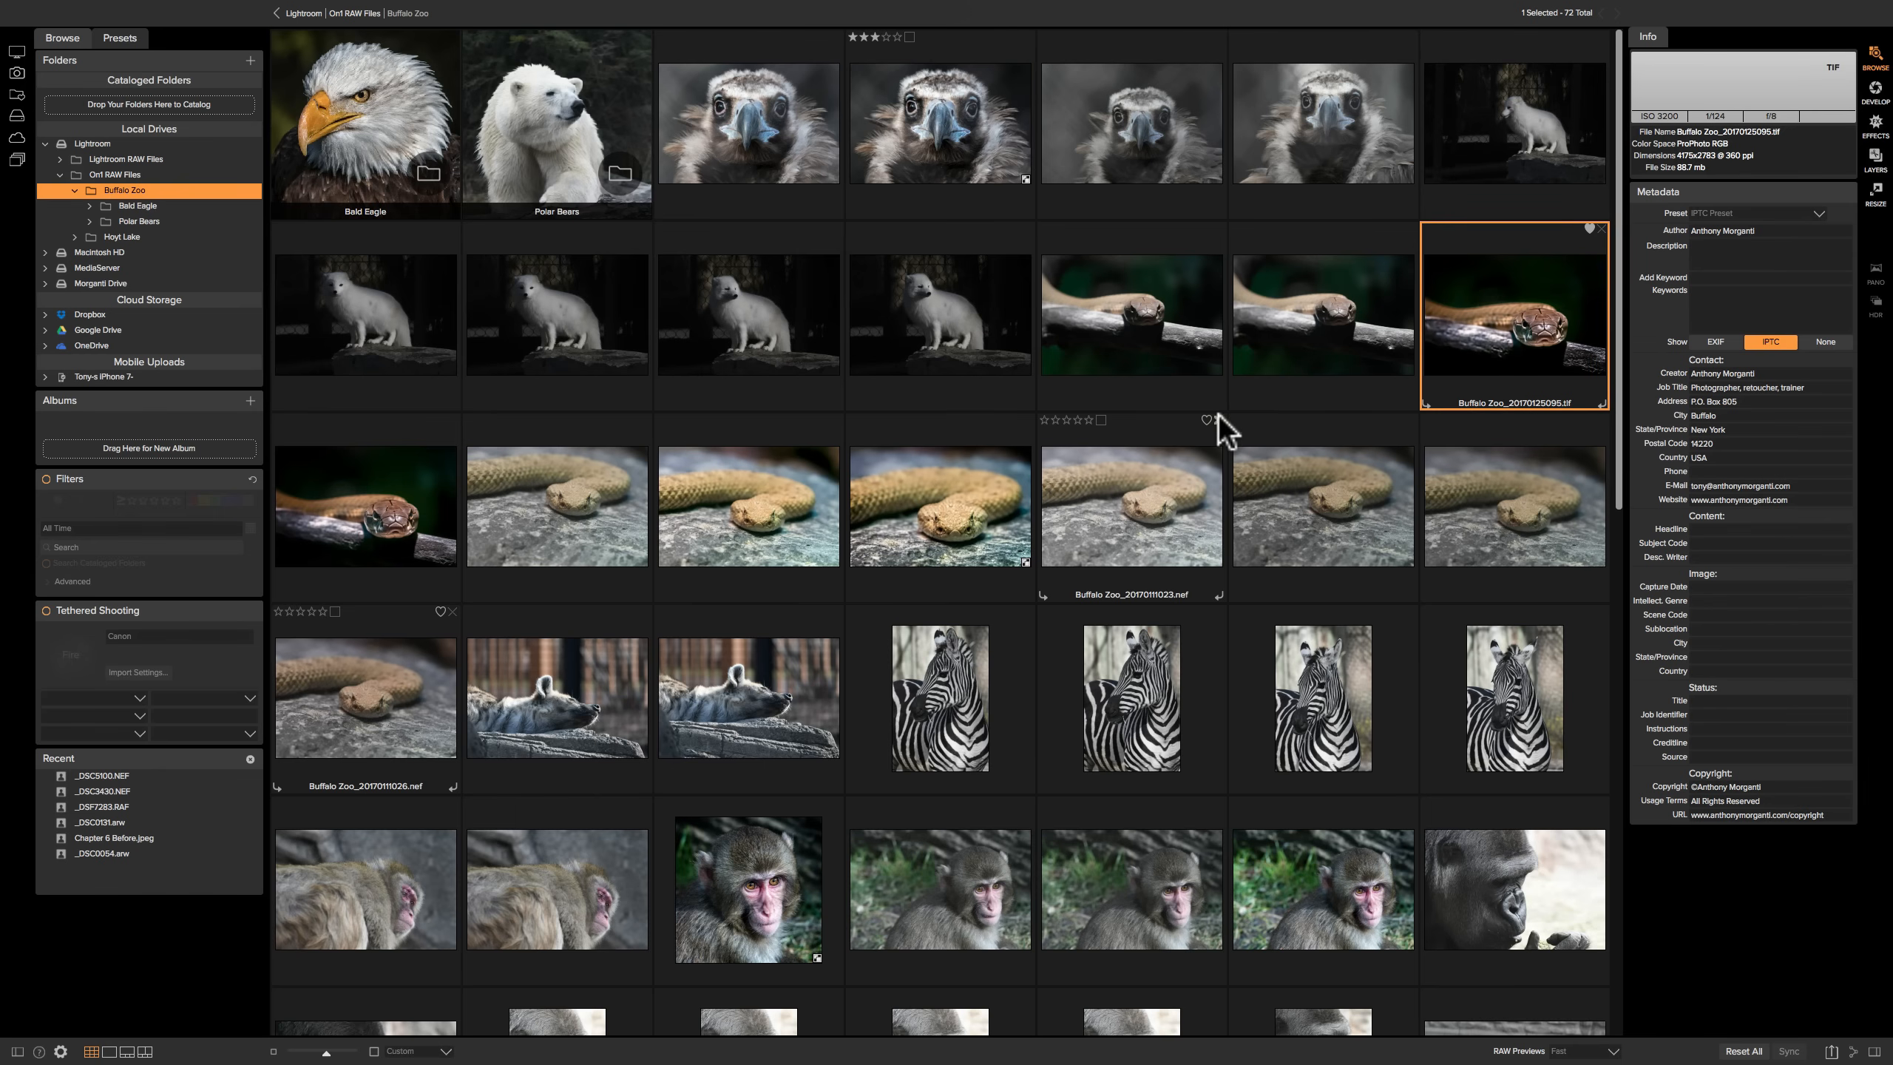
click(1218, 420)
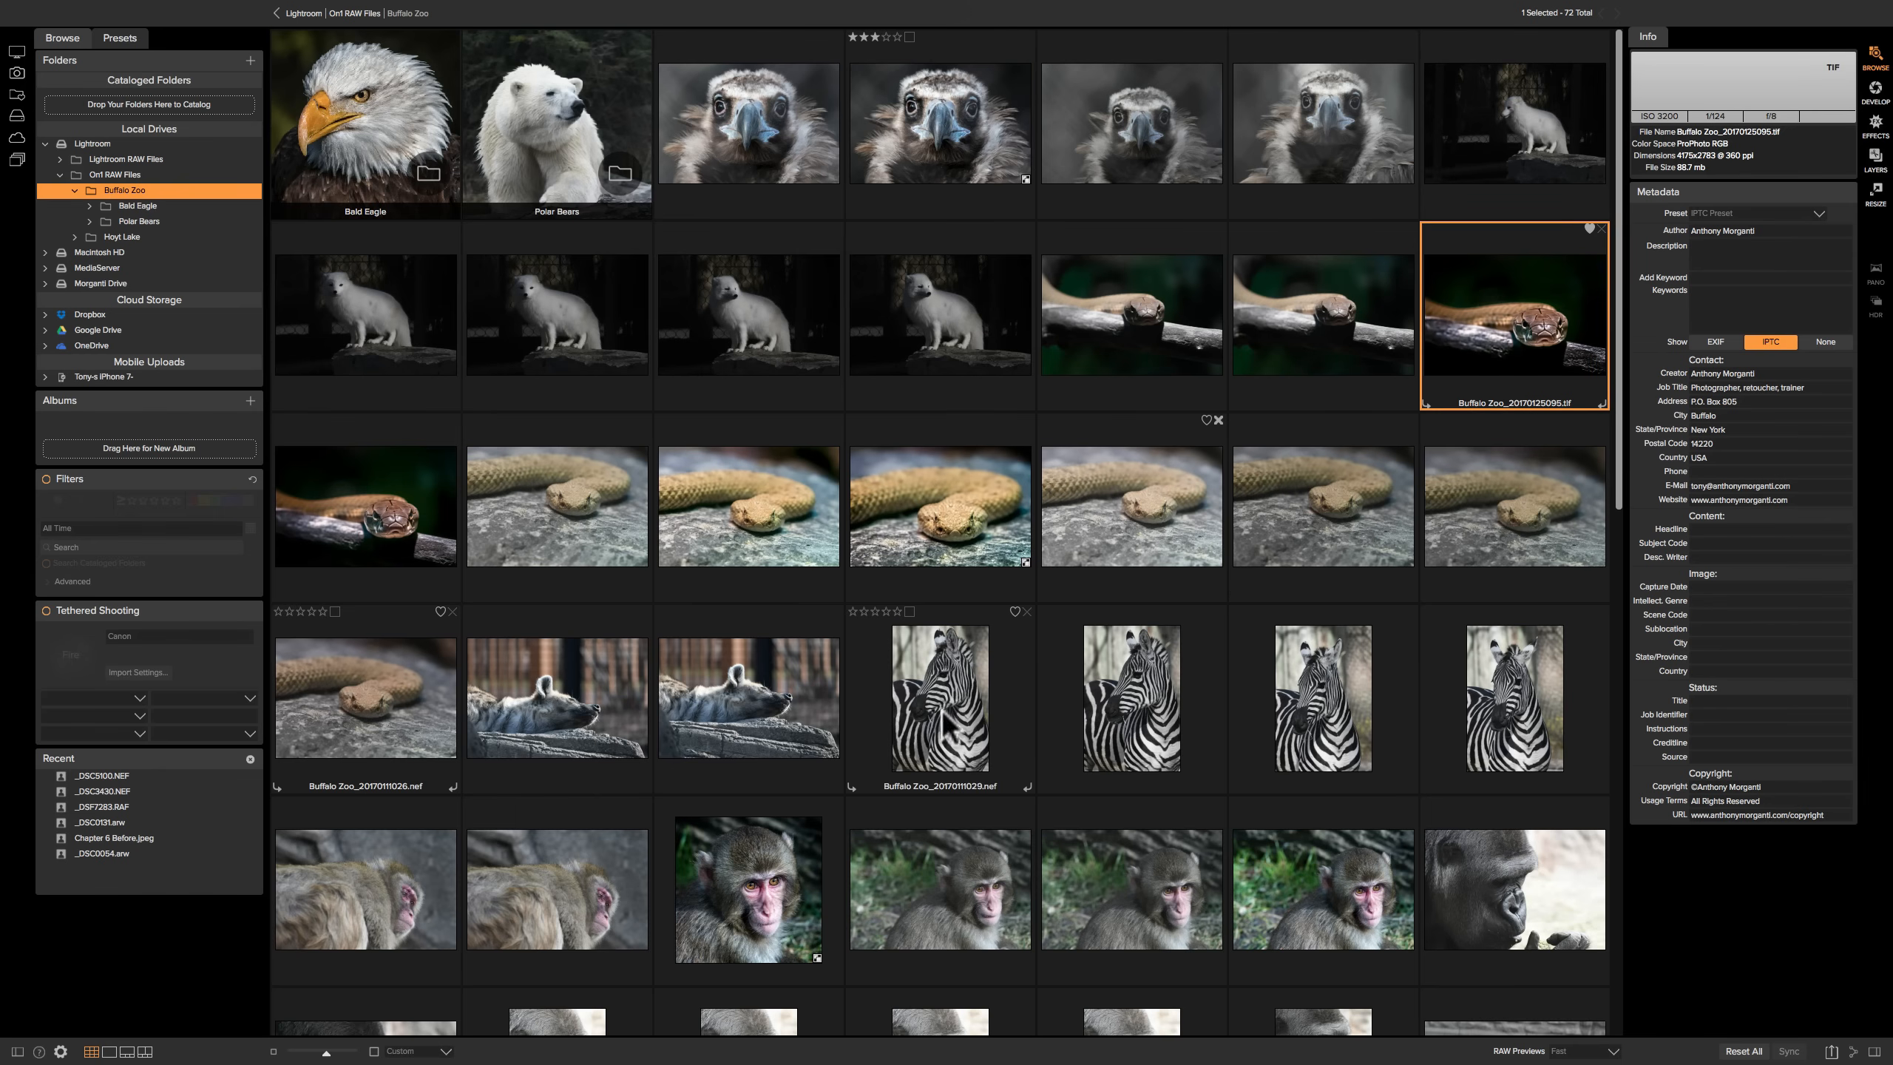
Assign the Blue color label to the first zebra photo, Buffalo Zoo_20170111029.nef
click(909, 613)
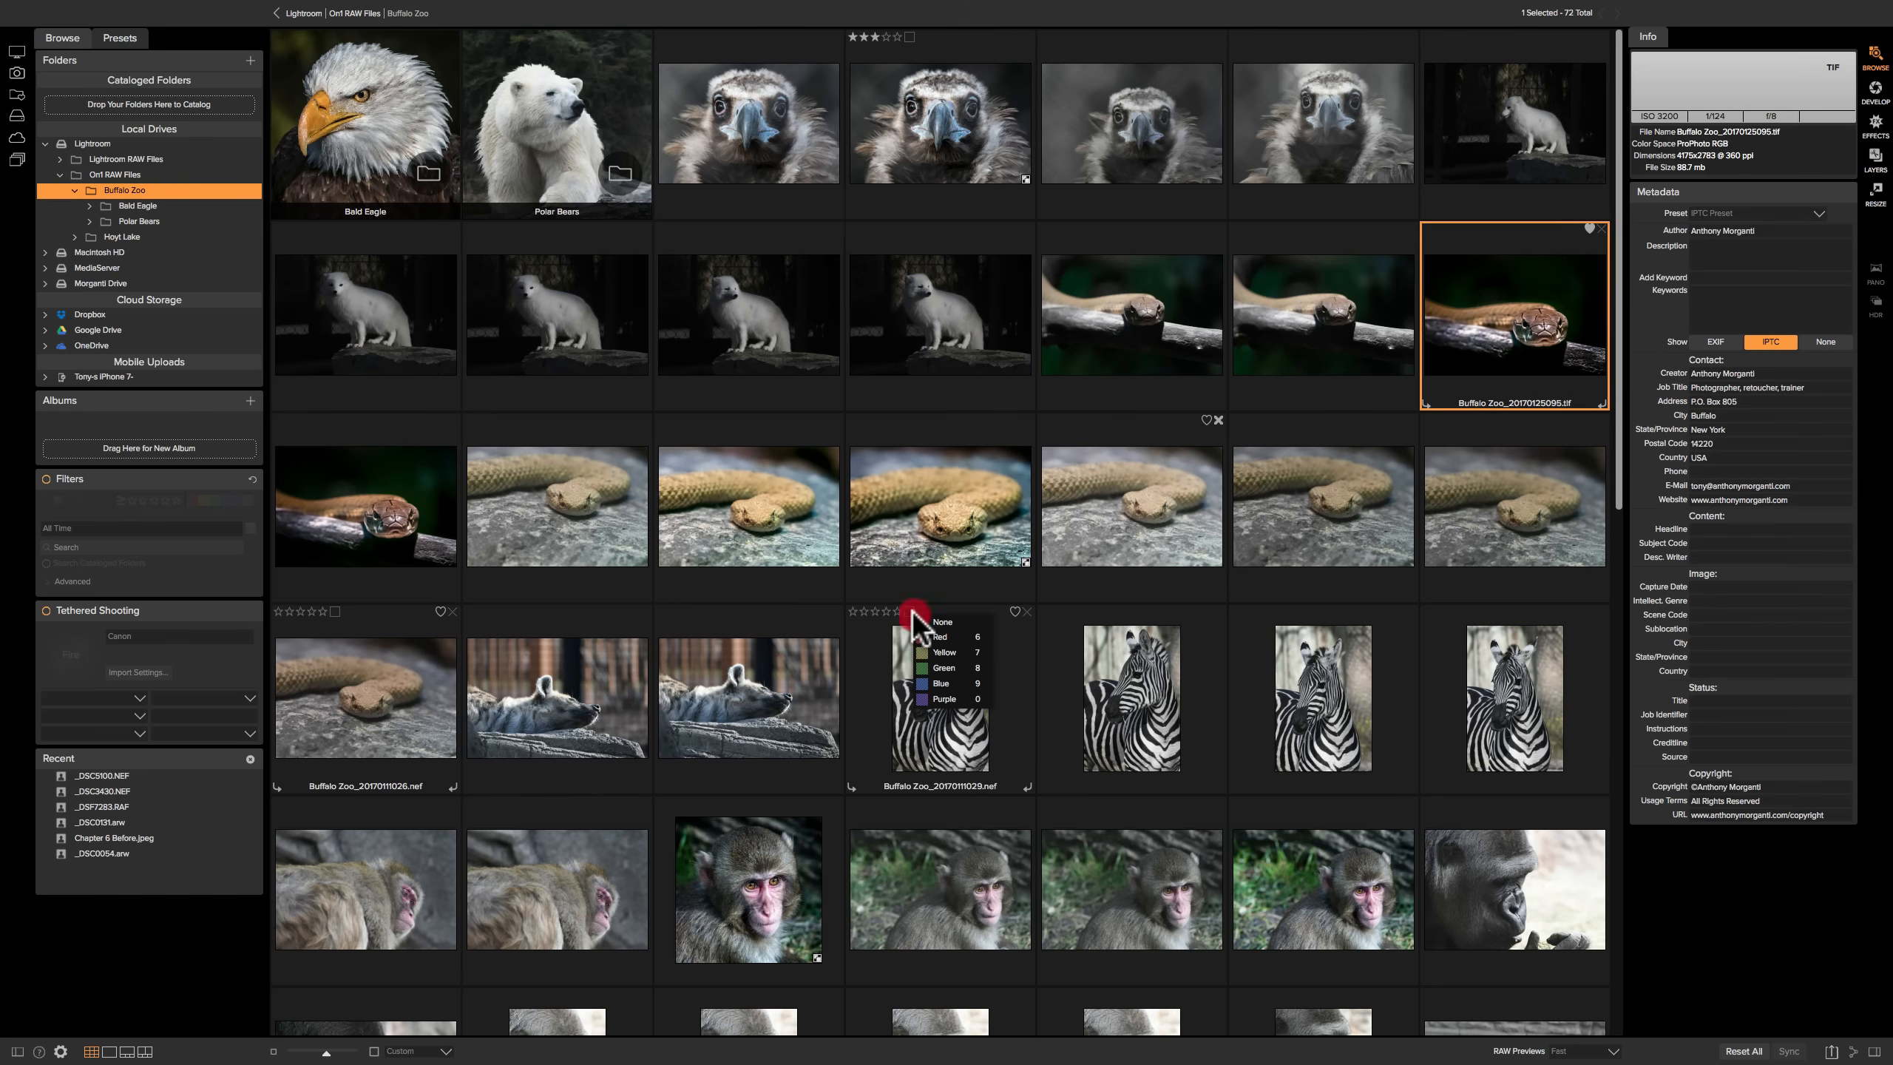
click(940, 683)
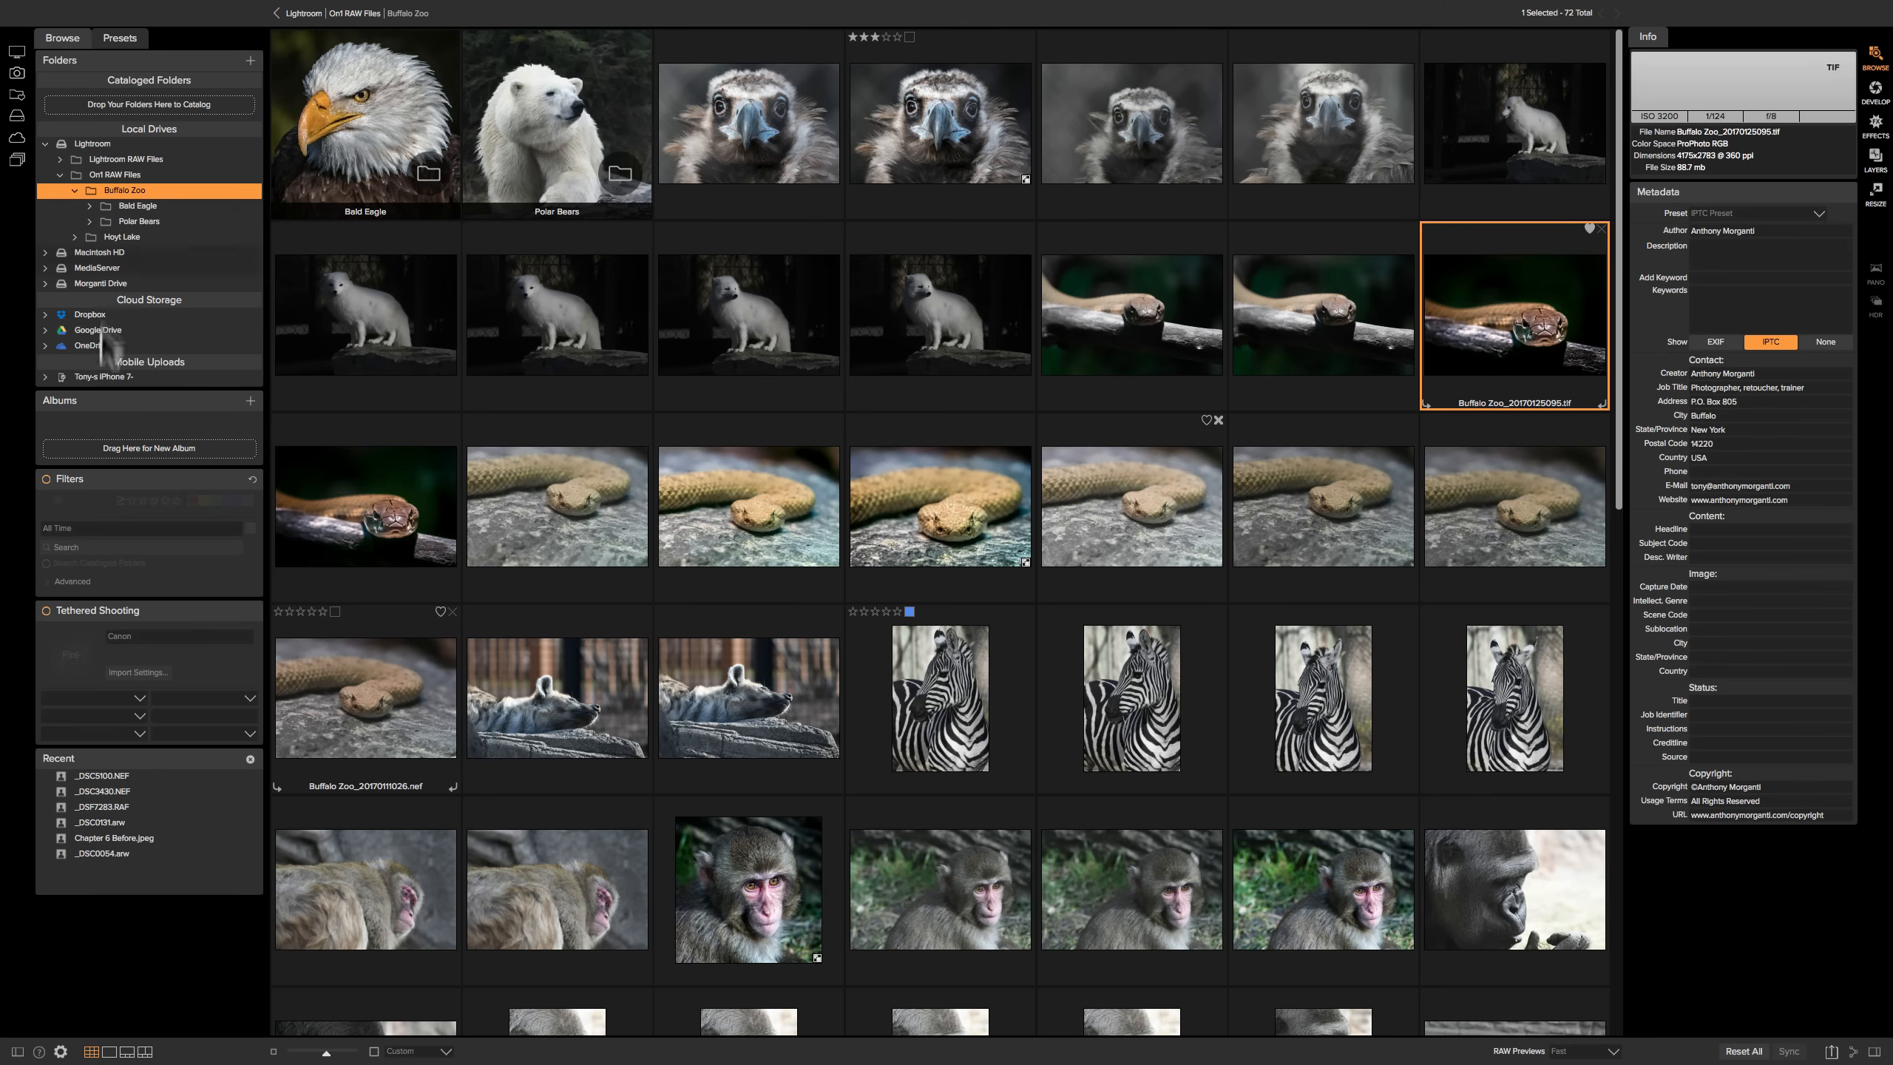
Turn on filters and view photos rated one star or higher, and exactly one, two and three stars, clearing the rating filter at the end
click(45, 479)
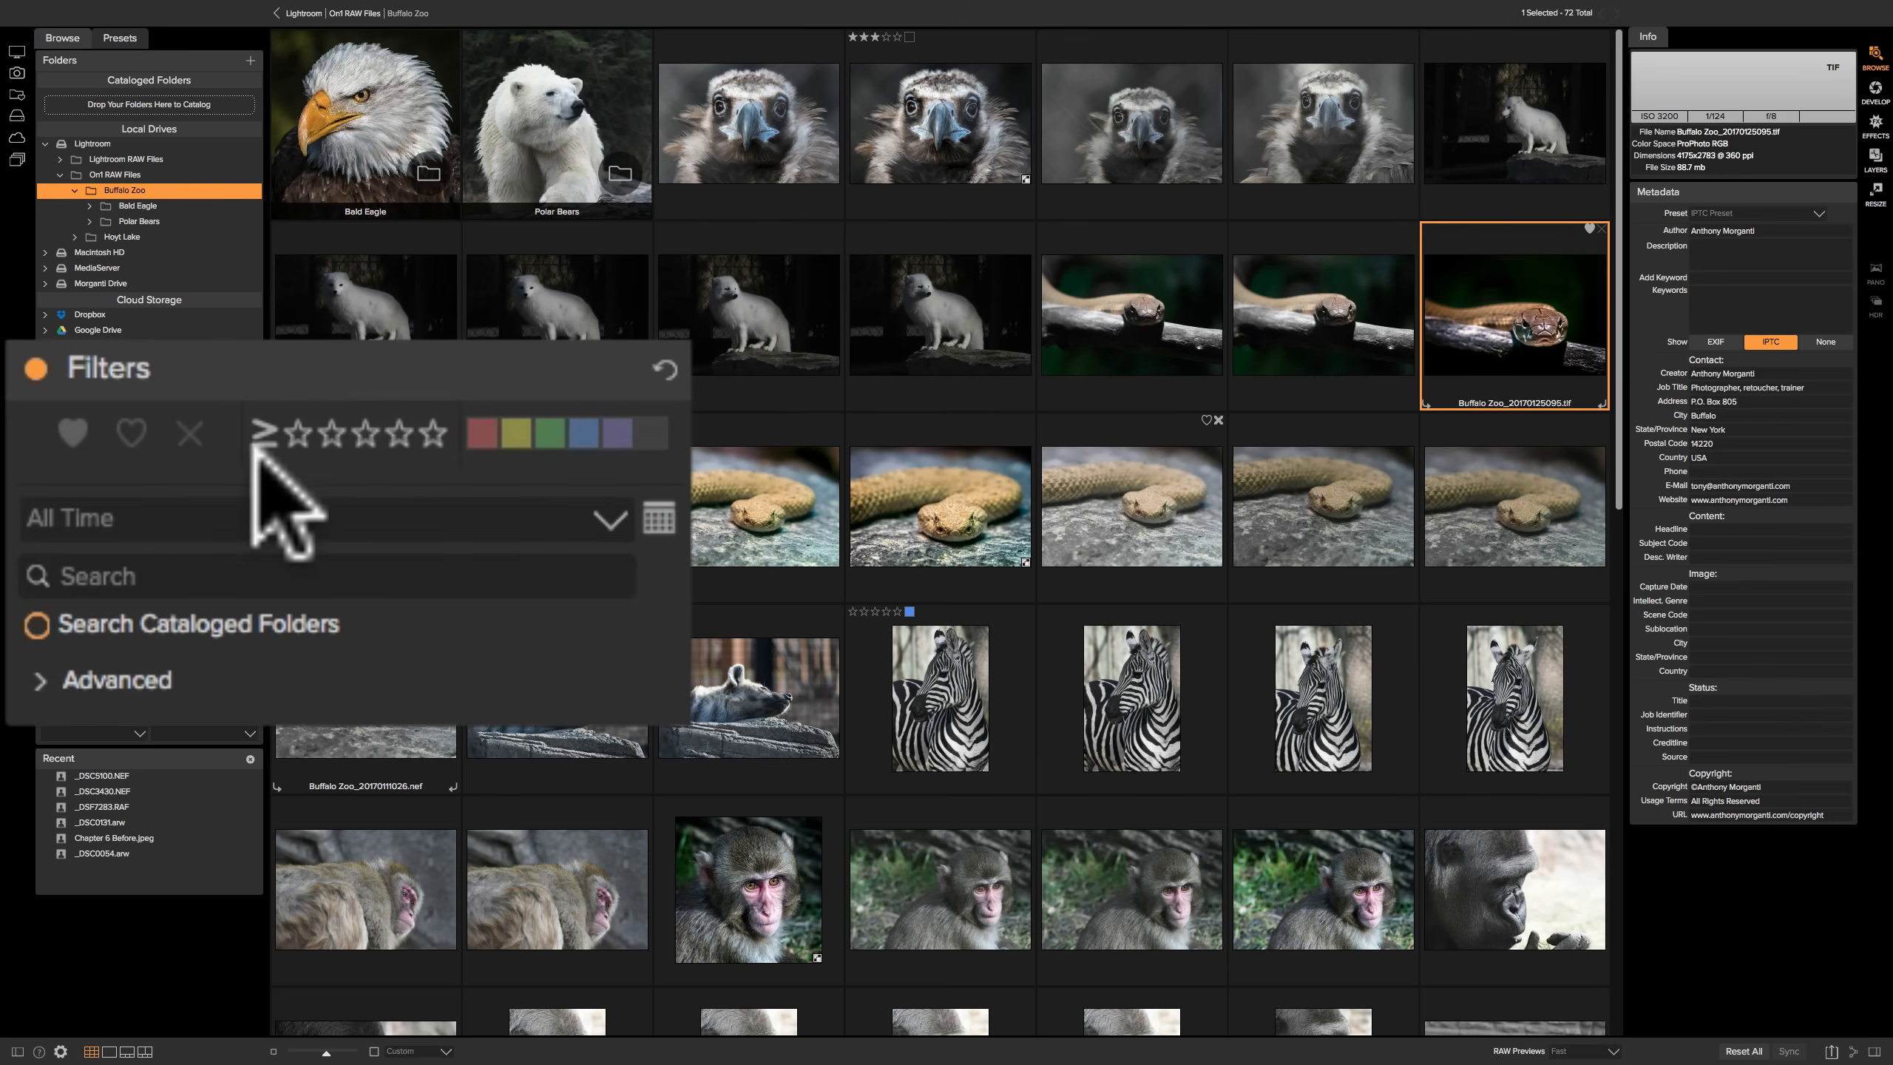
click(292, 431)
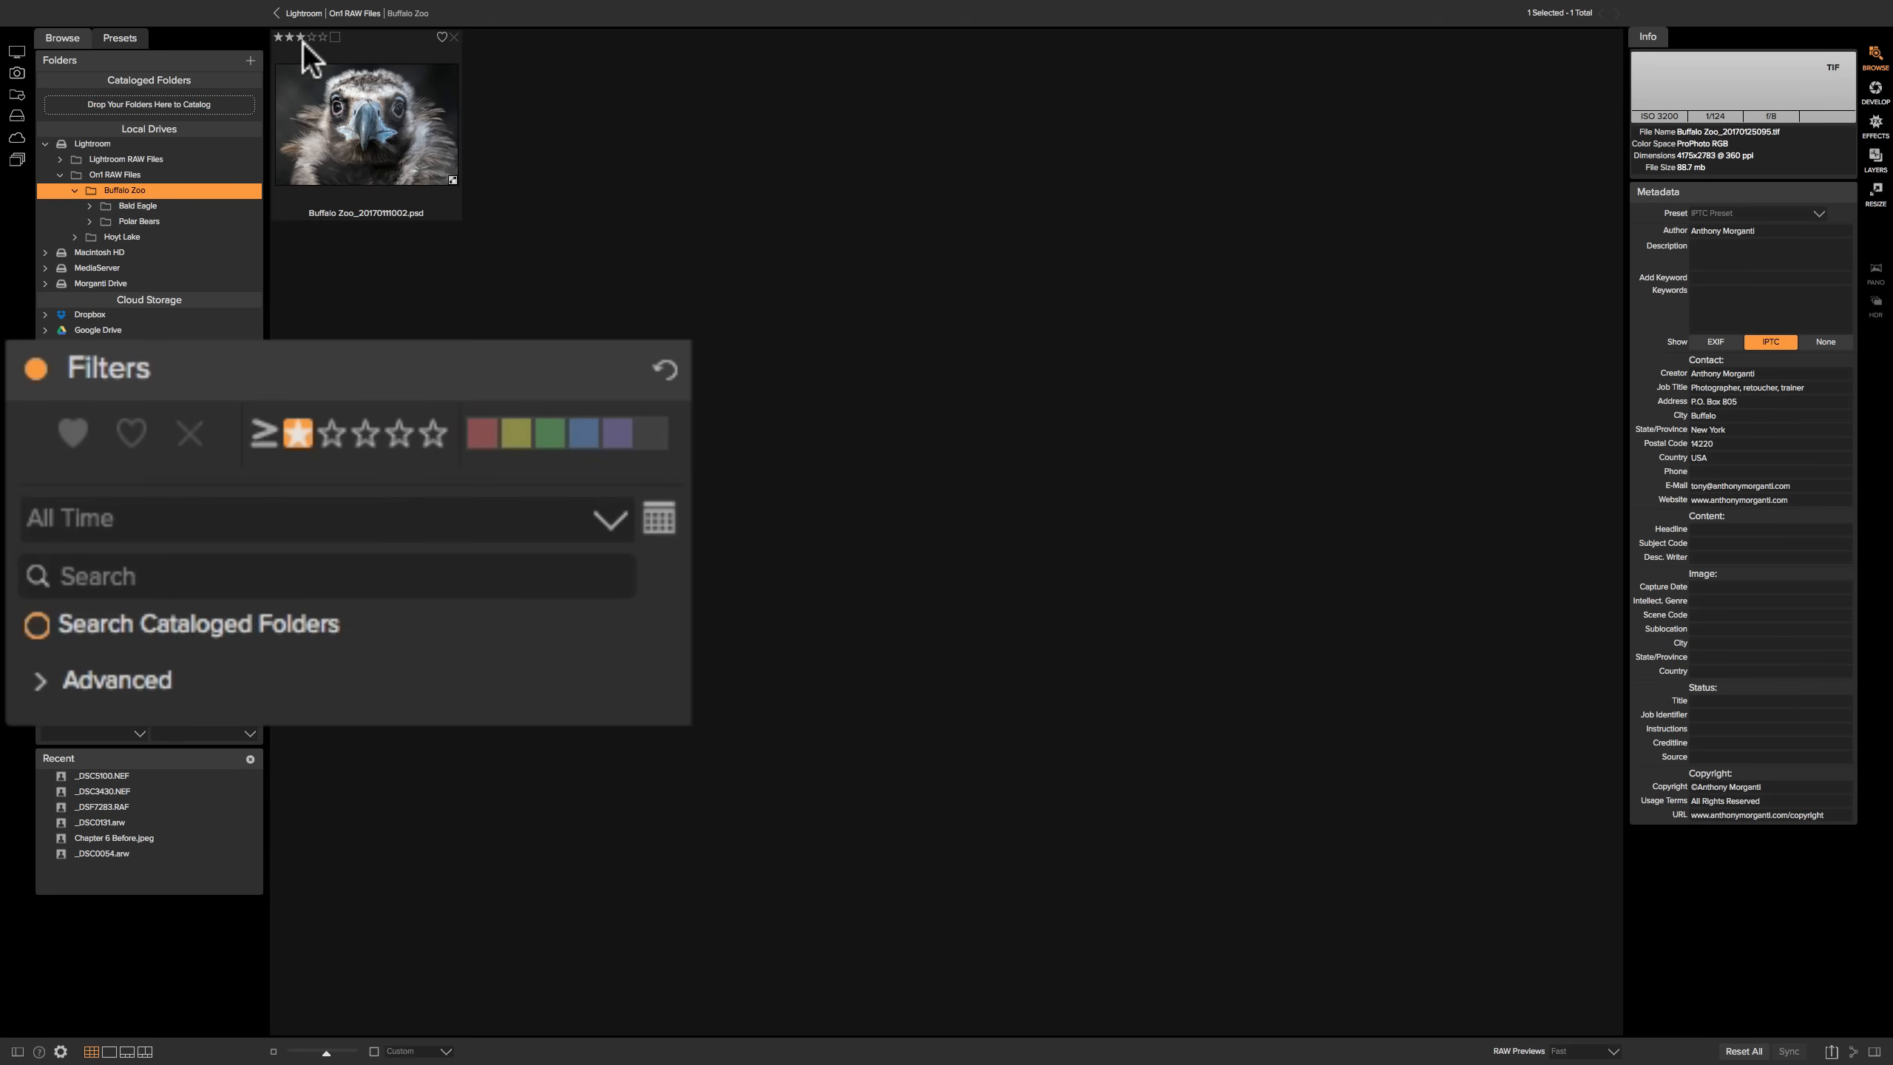
click(262, 431)
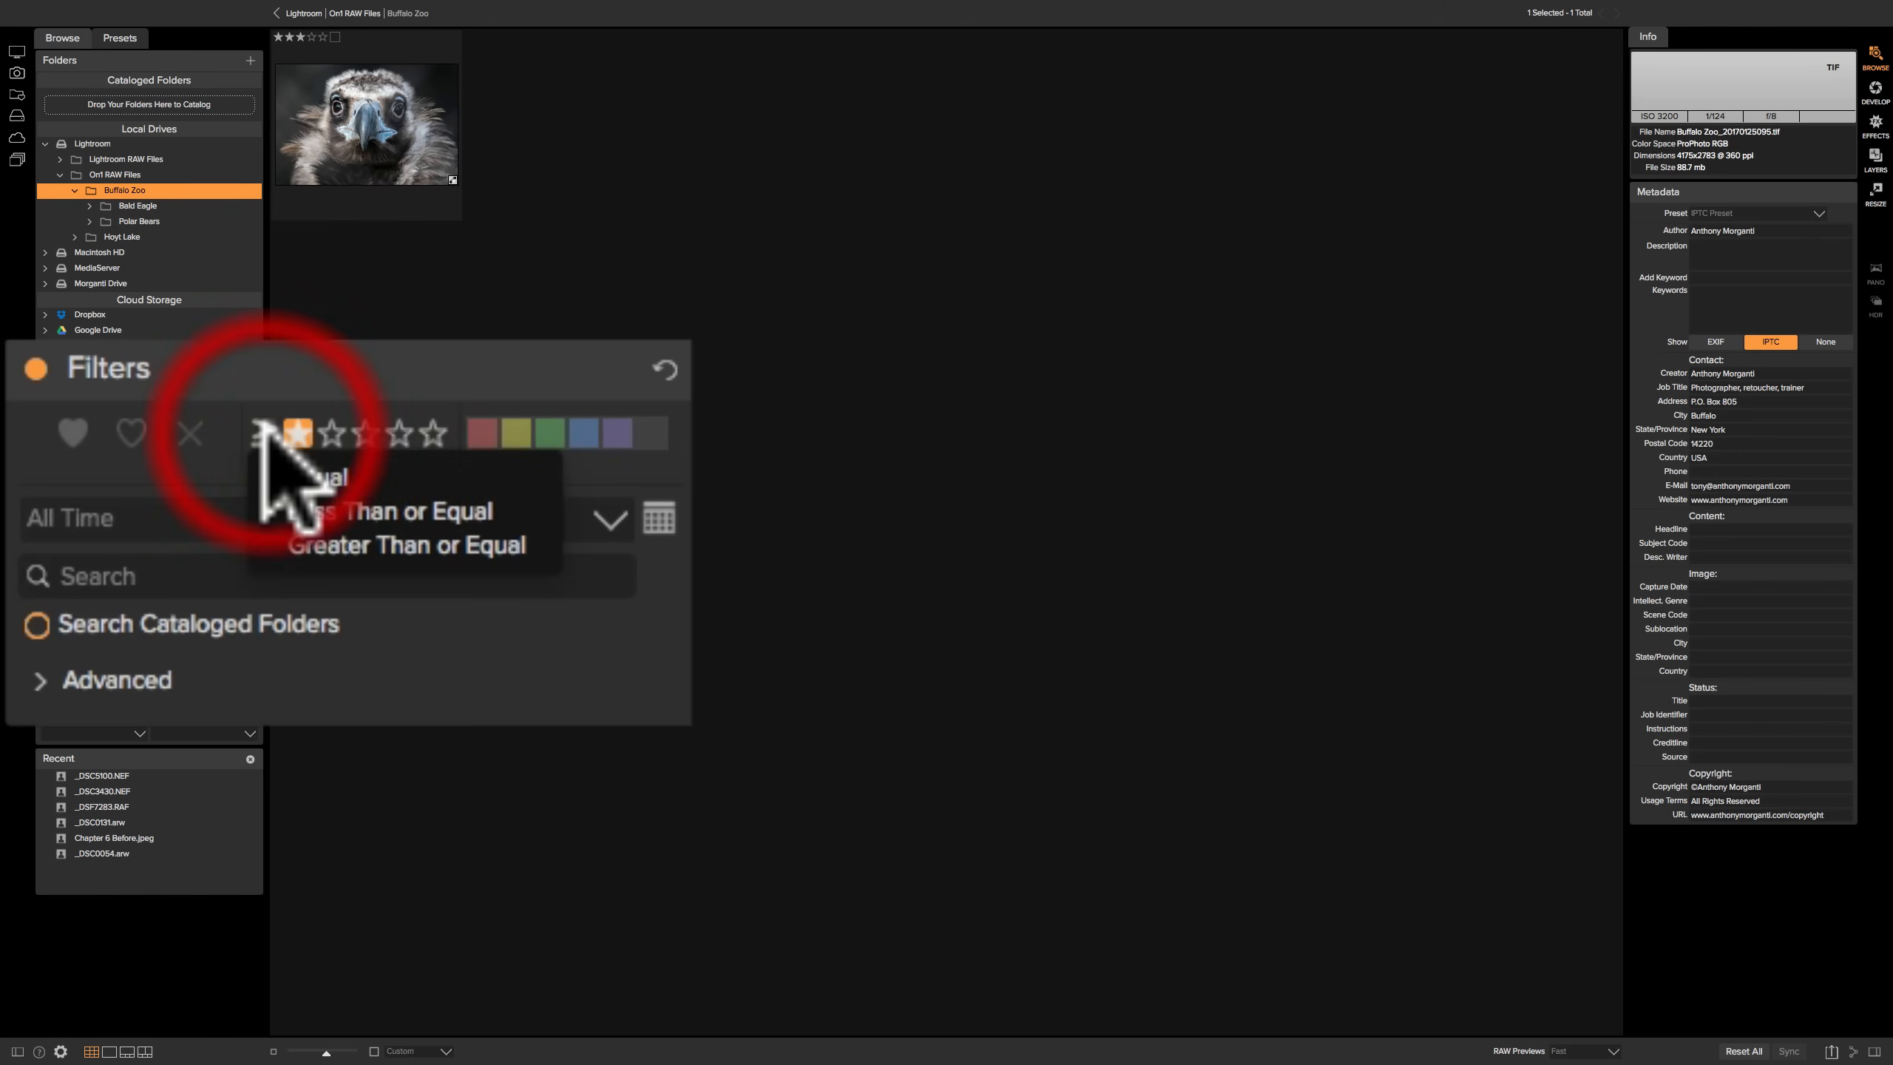
click(304, 481)
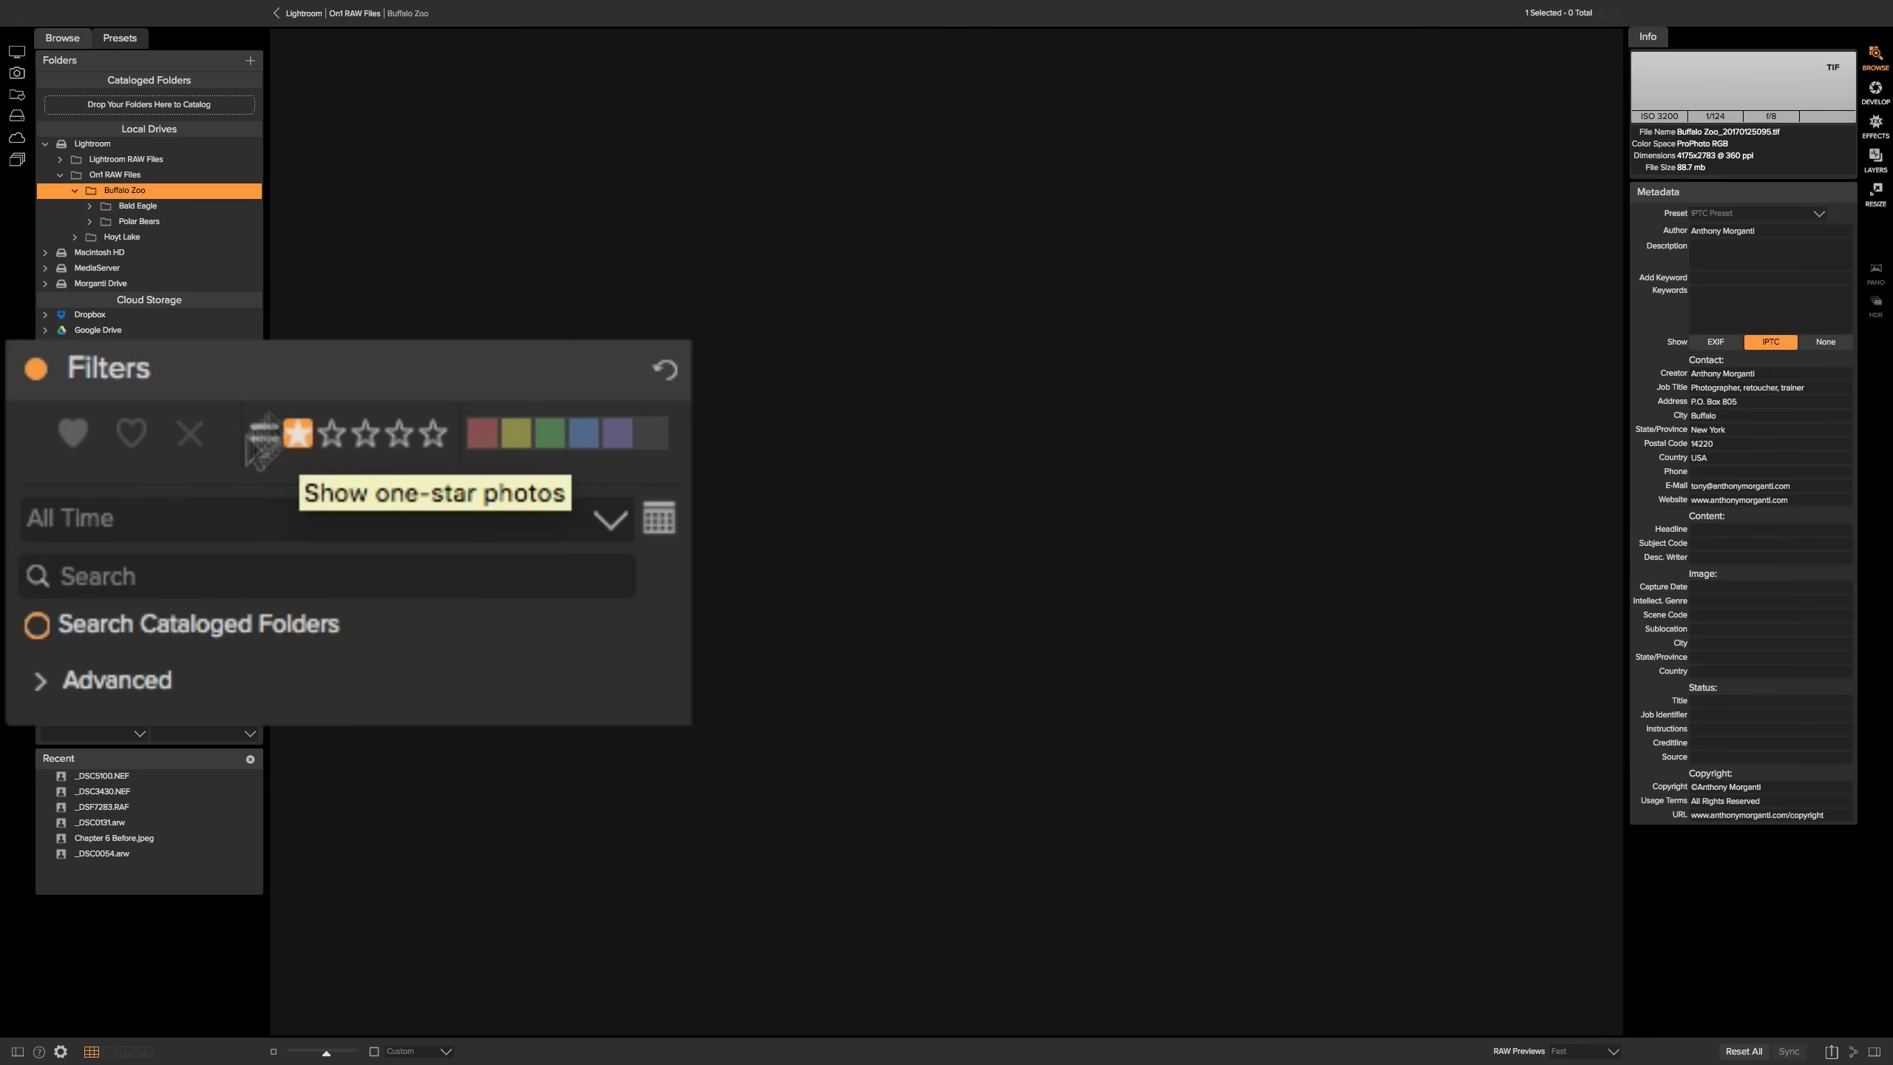
click(332, 435)
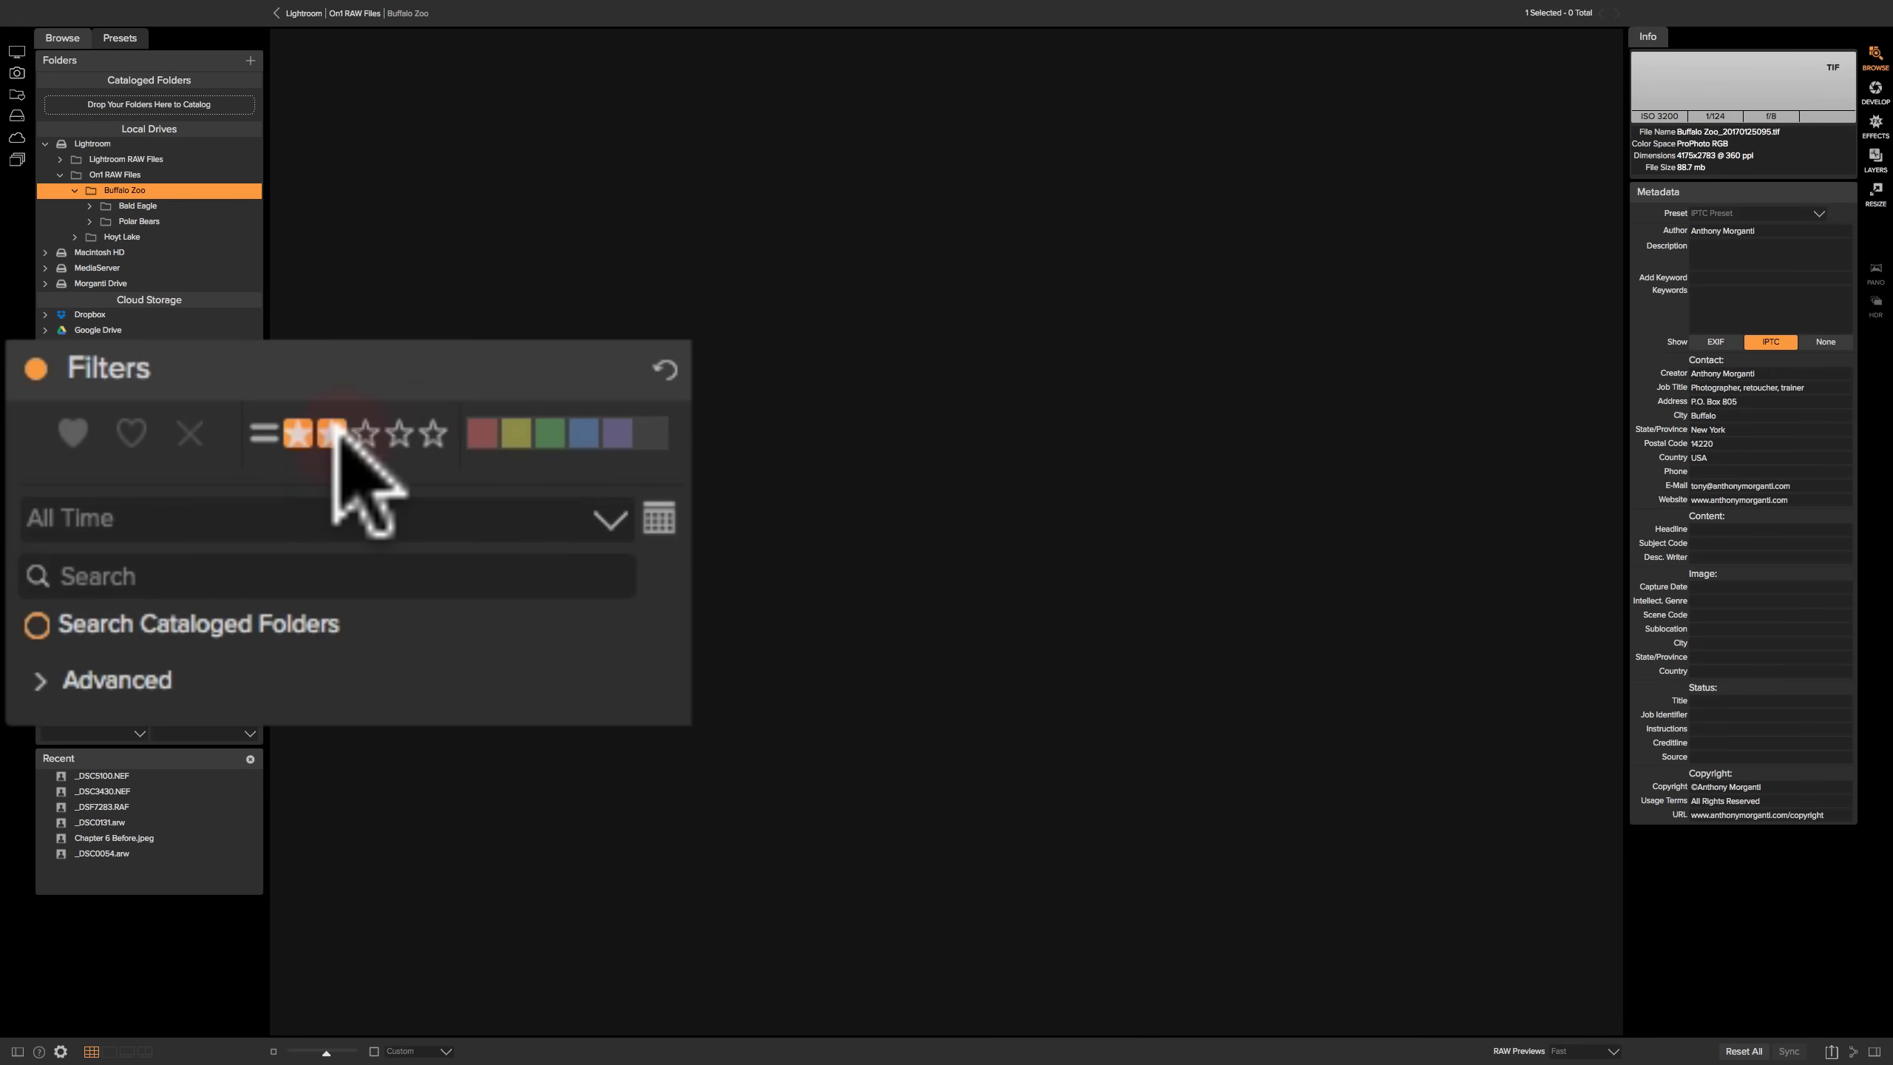
click(365, 435)
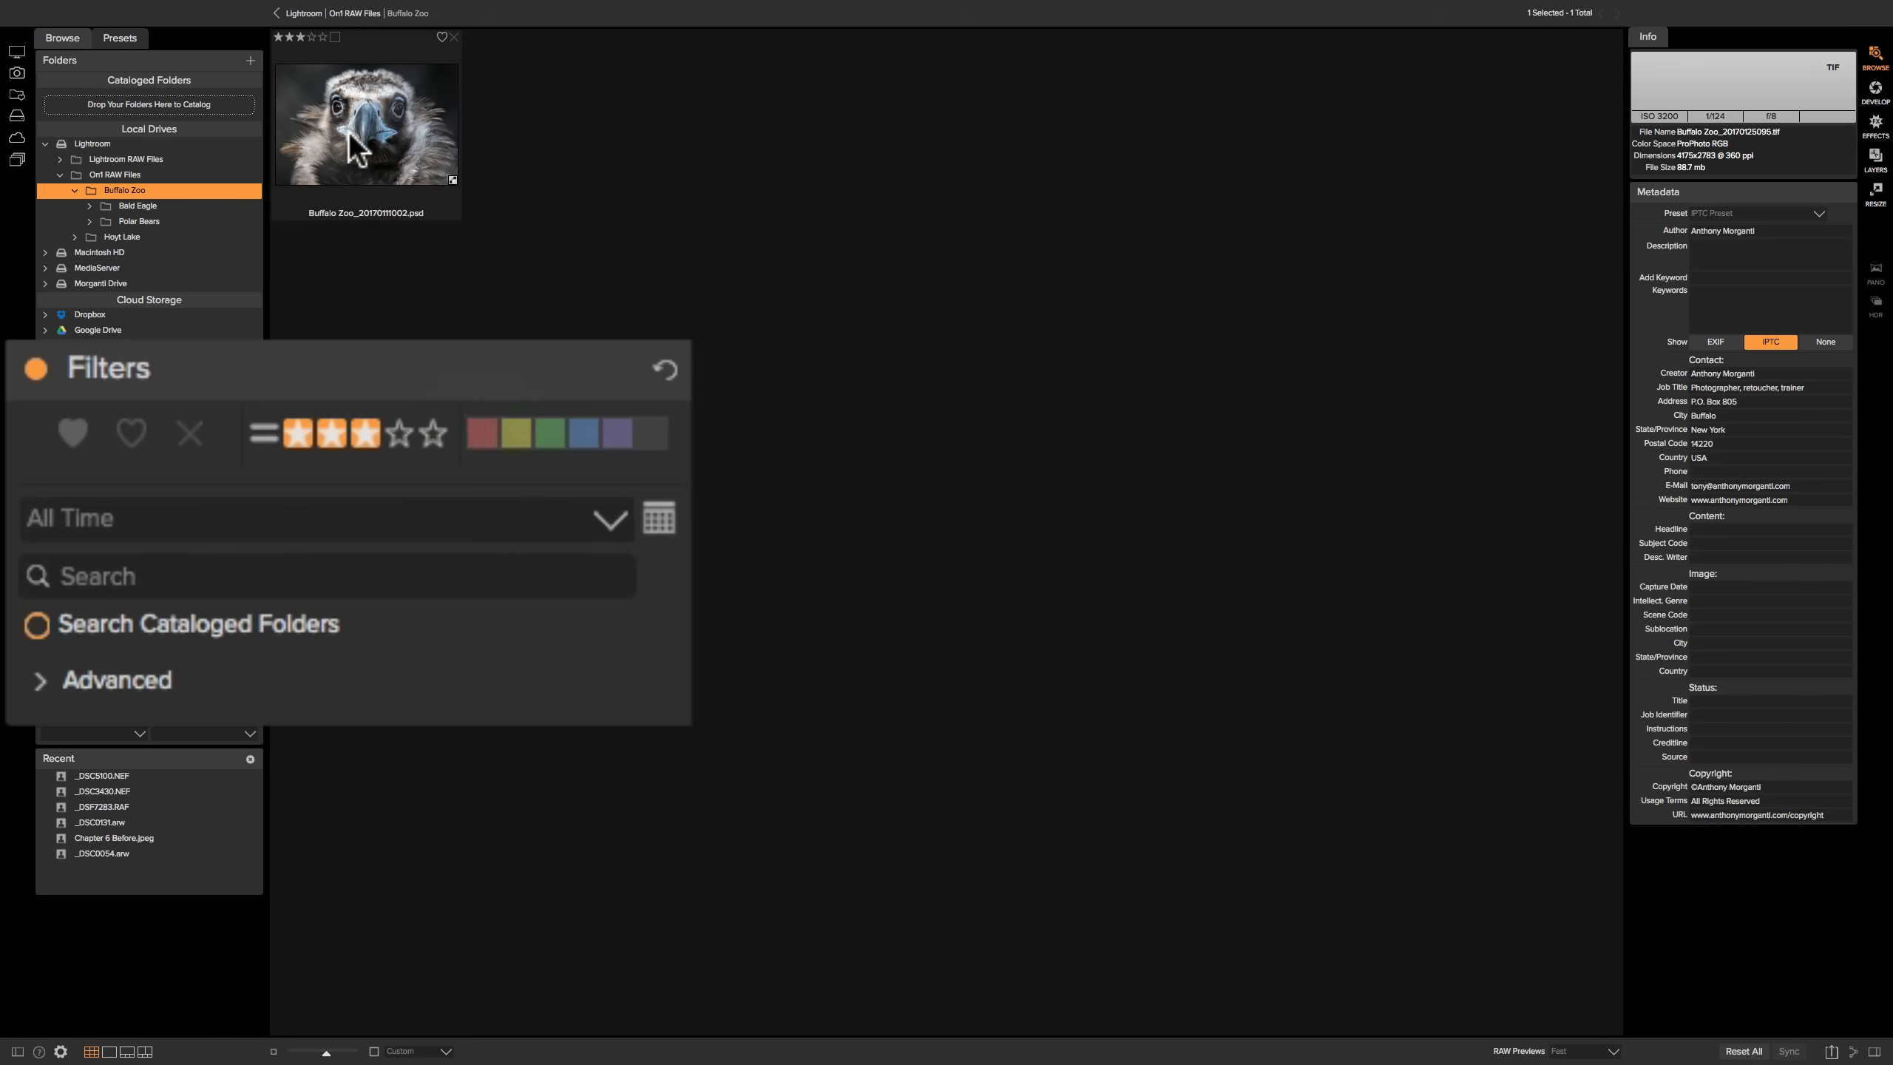
click(666, 365)
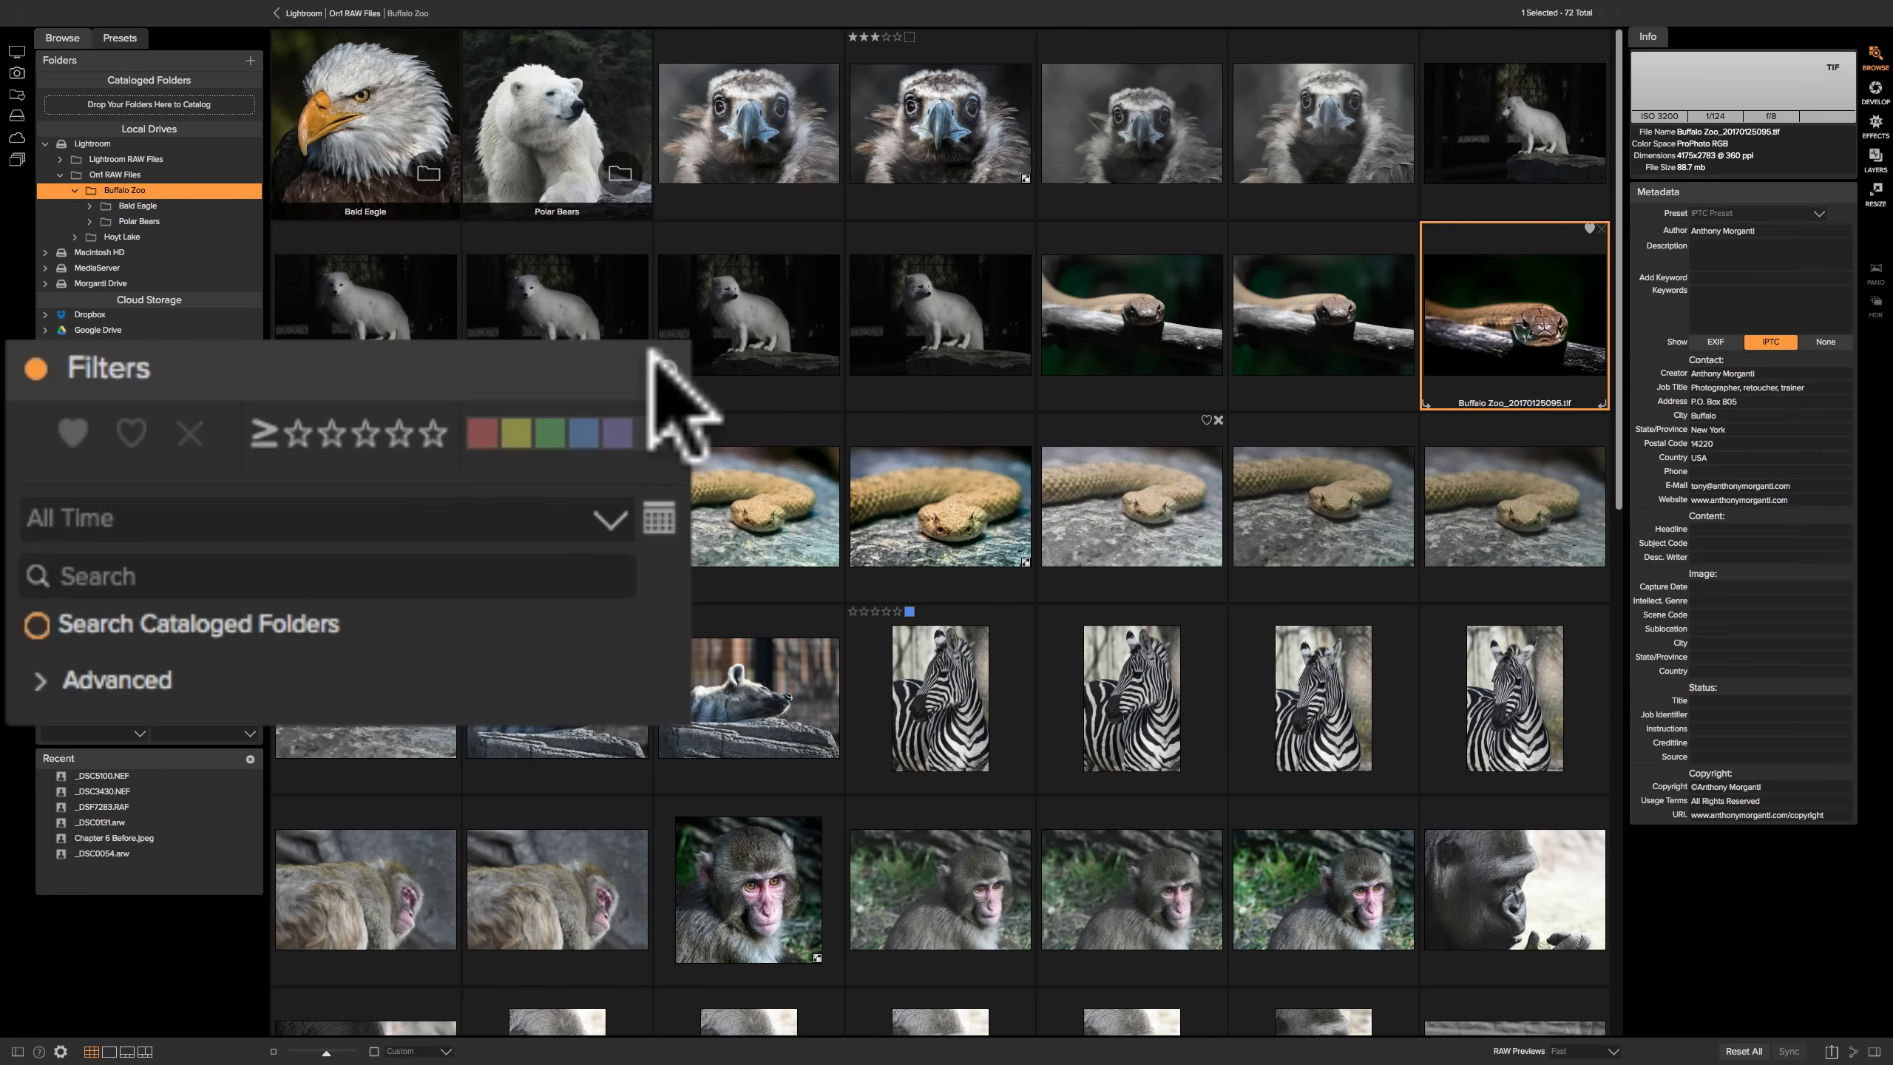
Filter the folder by the blue color label to view the labelled photo, and remove the color filter
click(583, 431)
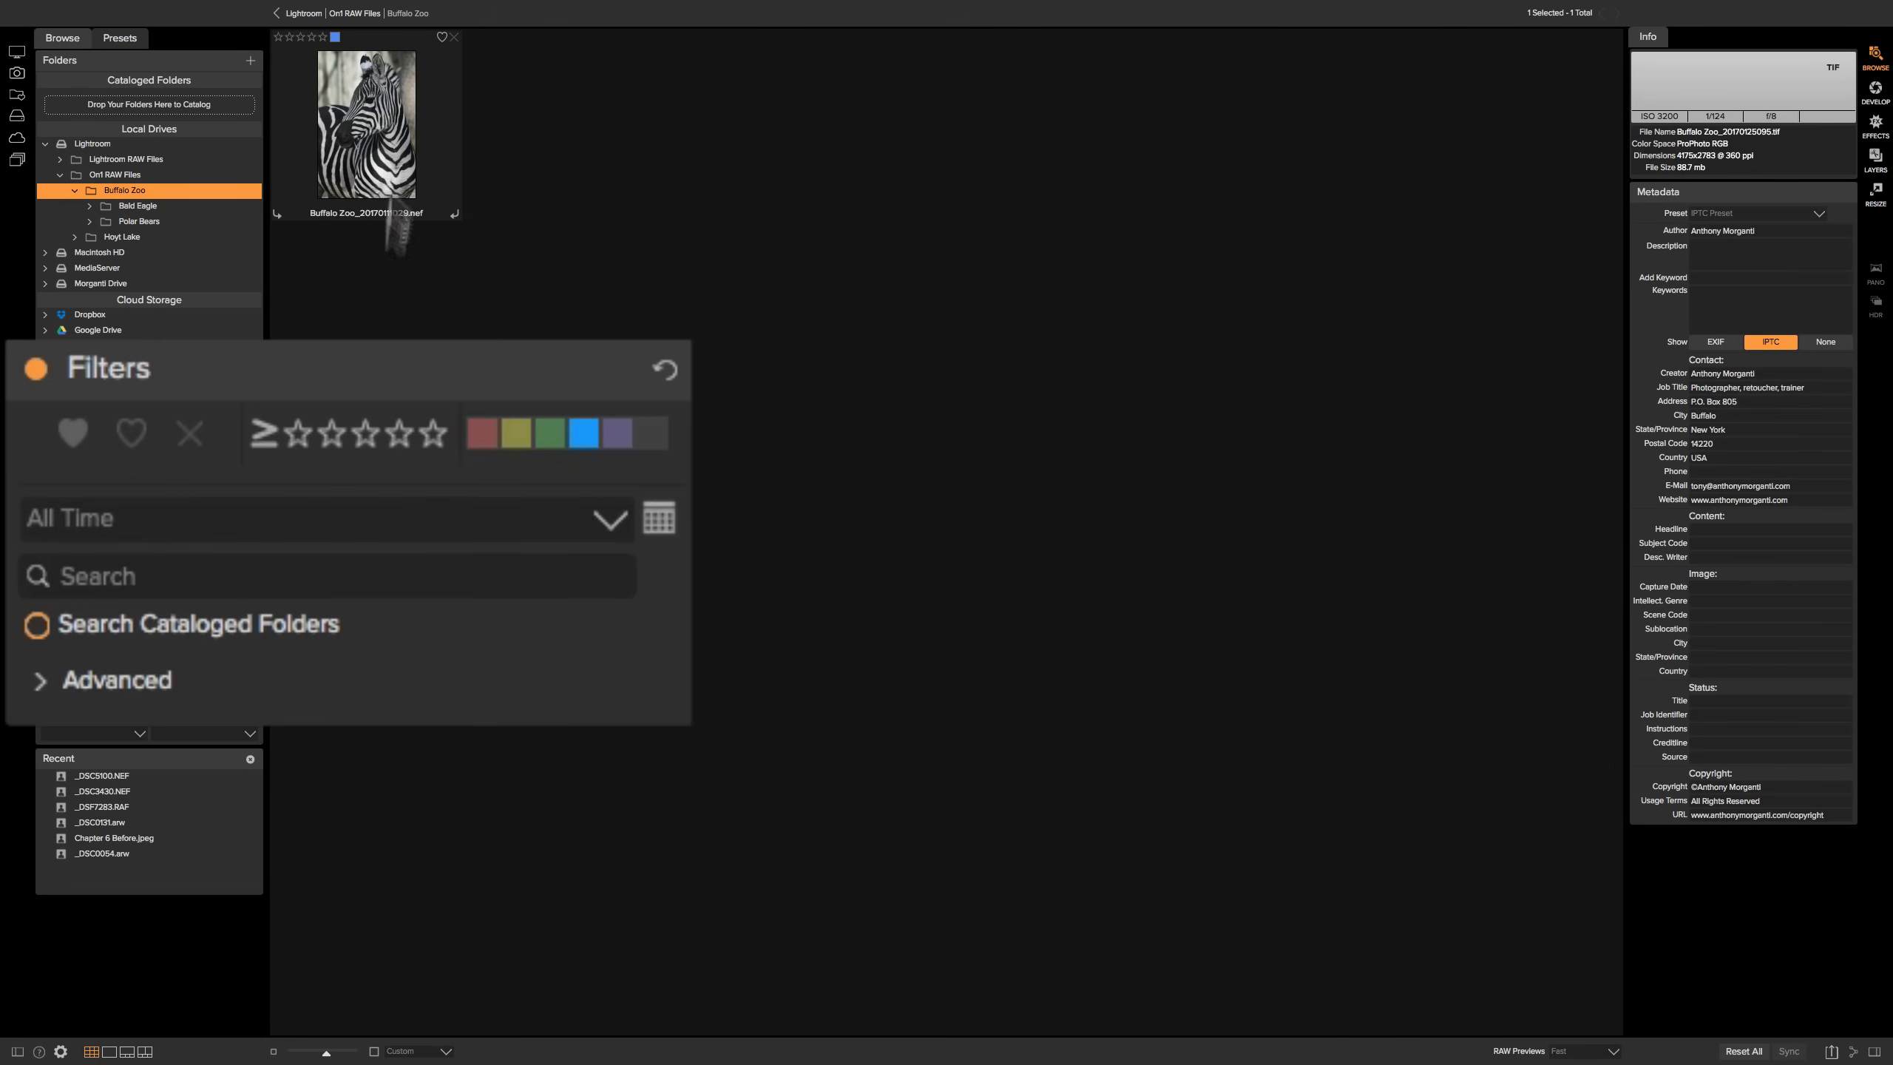
mouse_move(660, 367)
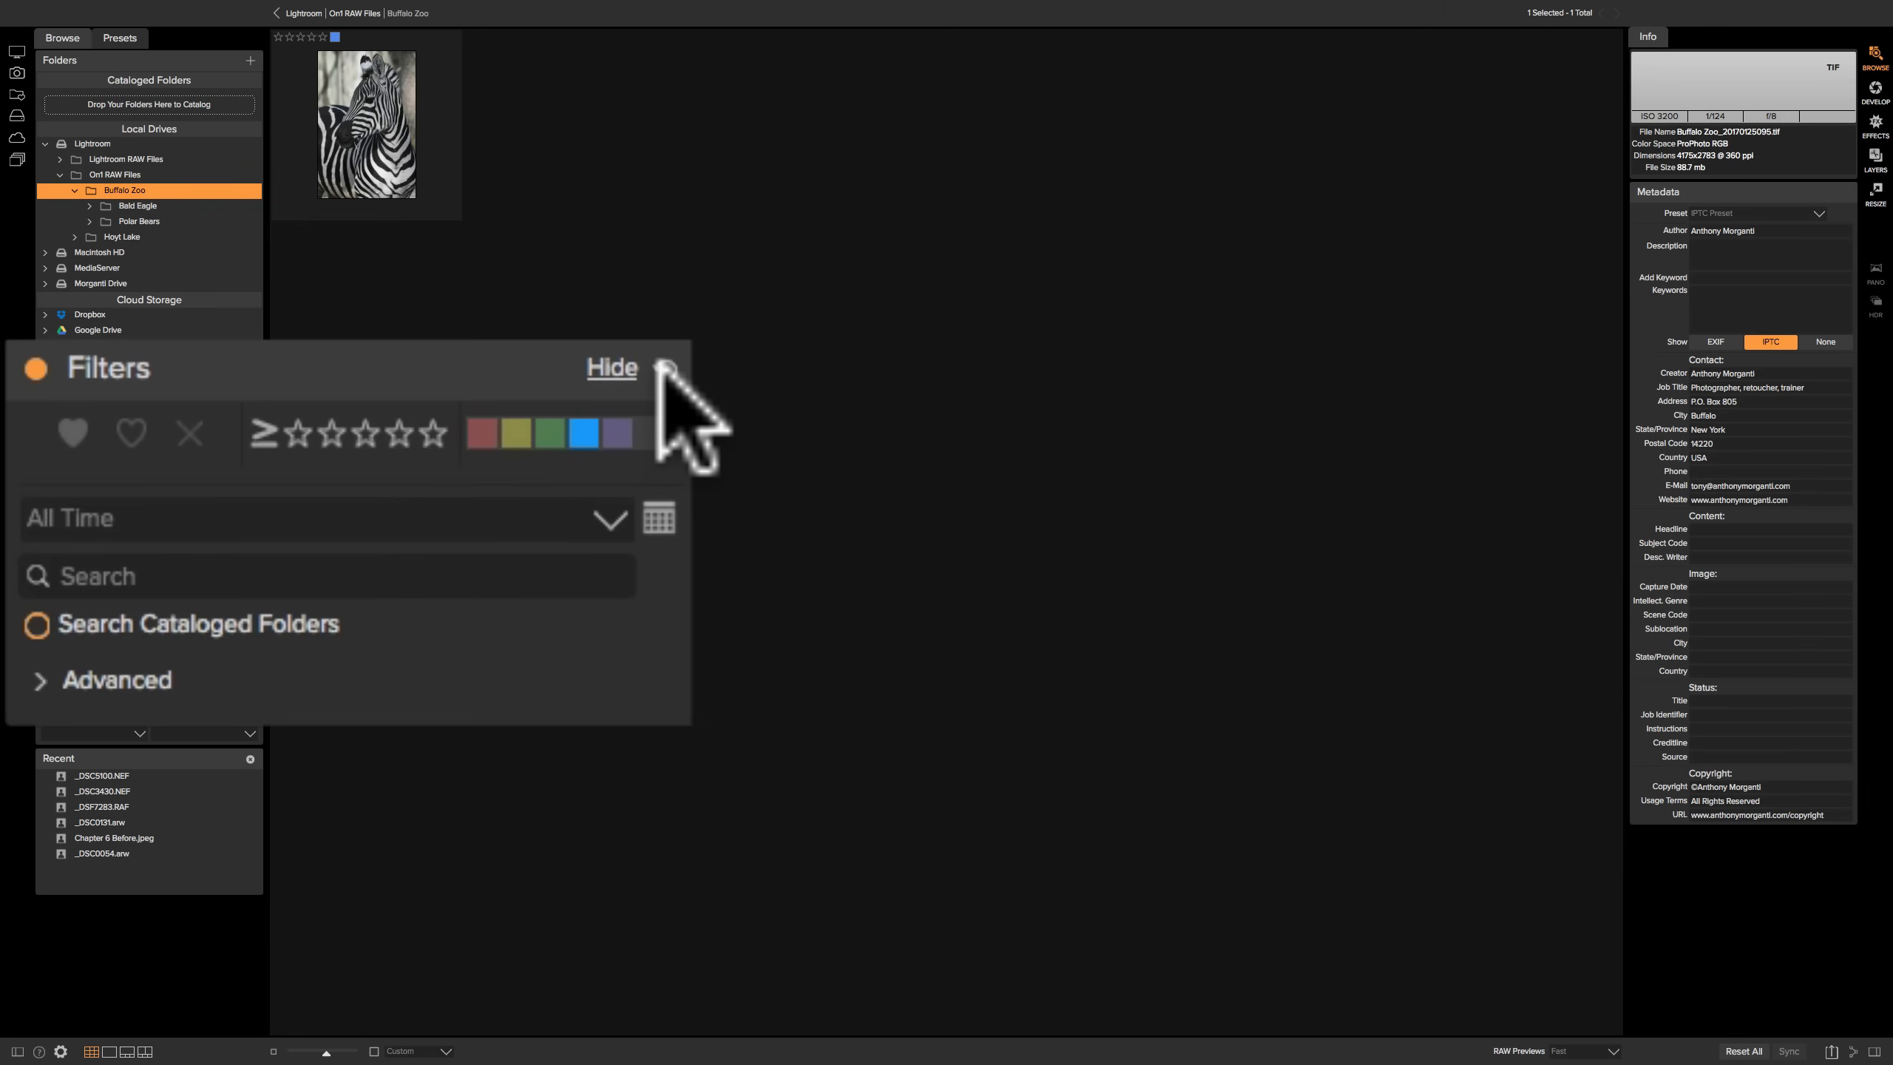
click(584, 432)
click(584, 432)
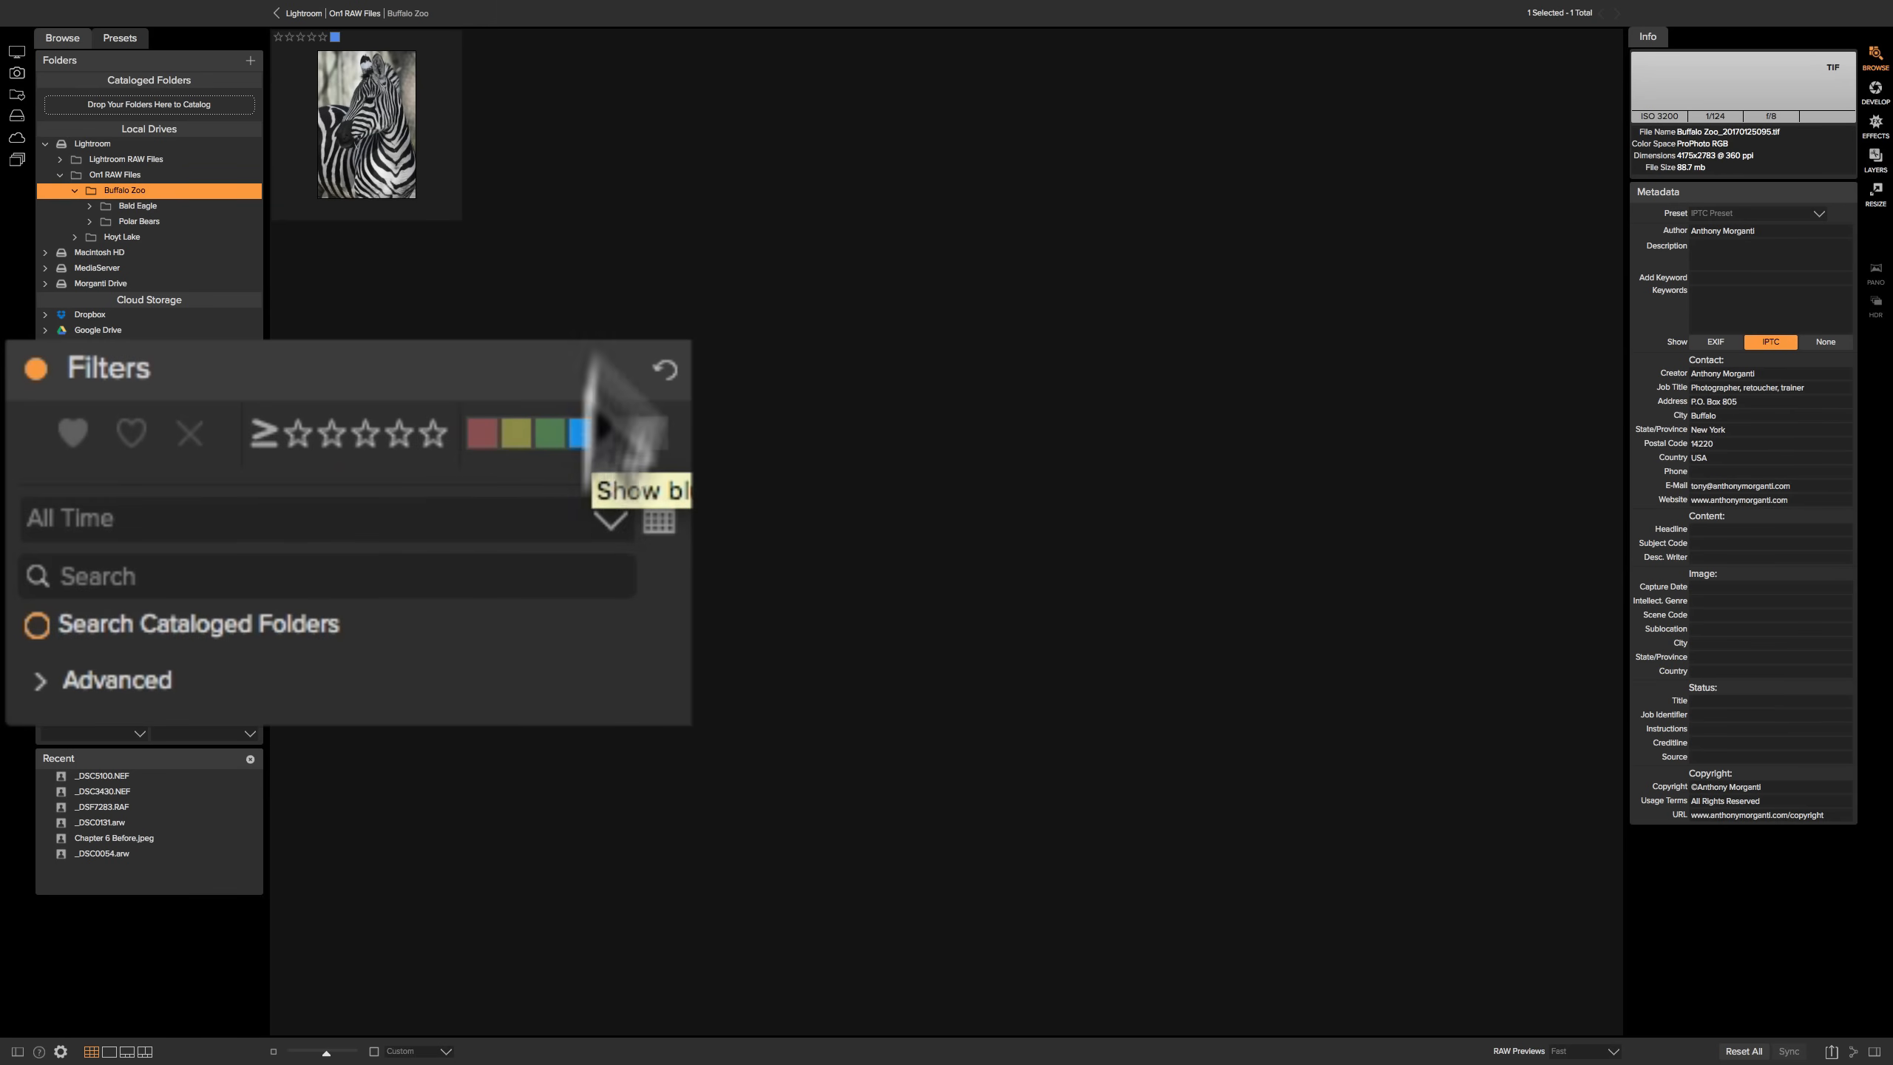
click(584, 433)
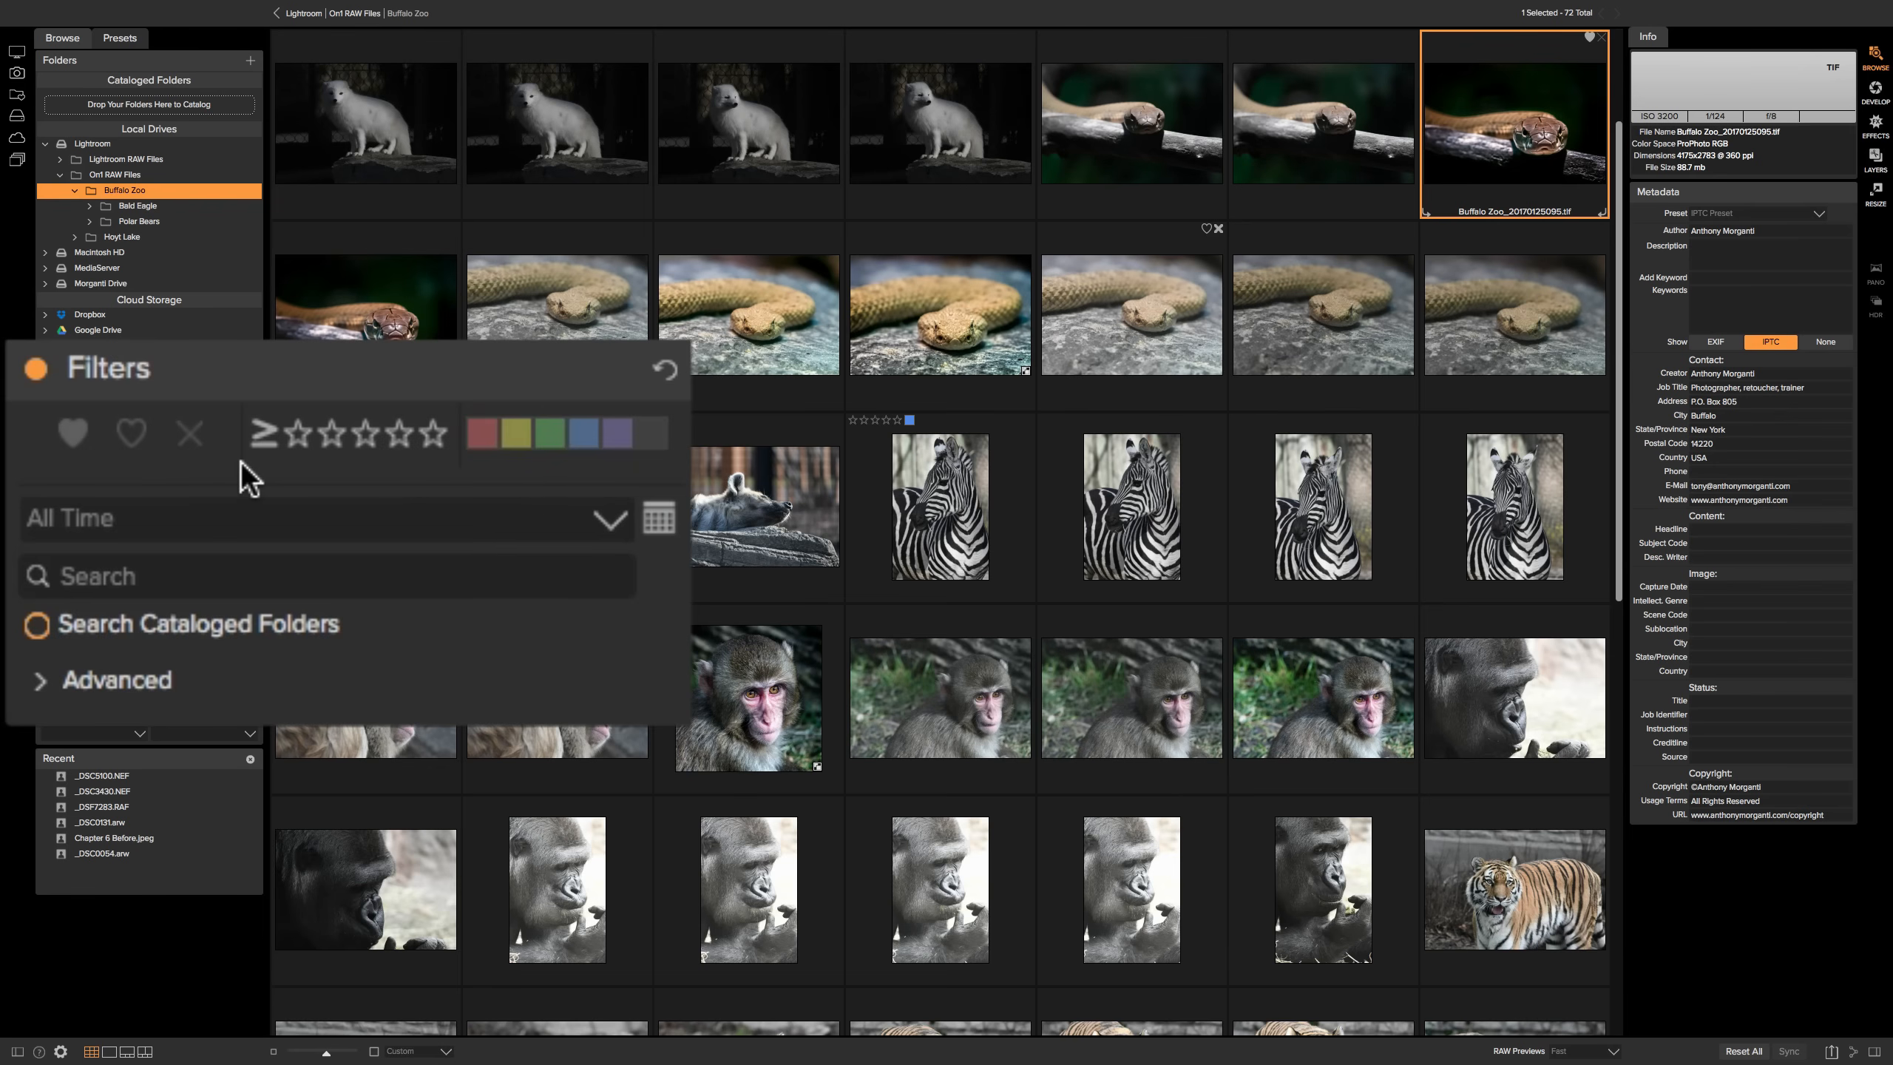
View the liked, unmarked and disliked photos by turning each like-status filter on and off again
click(72, 427)
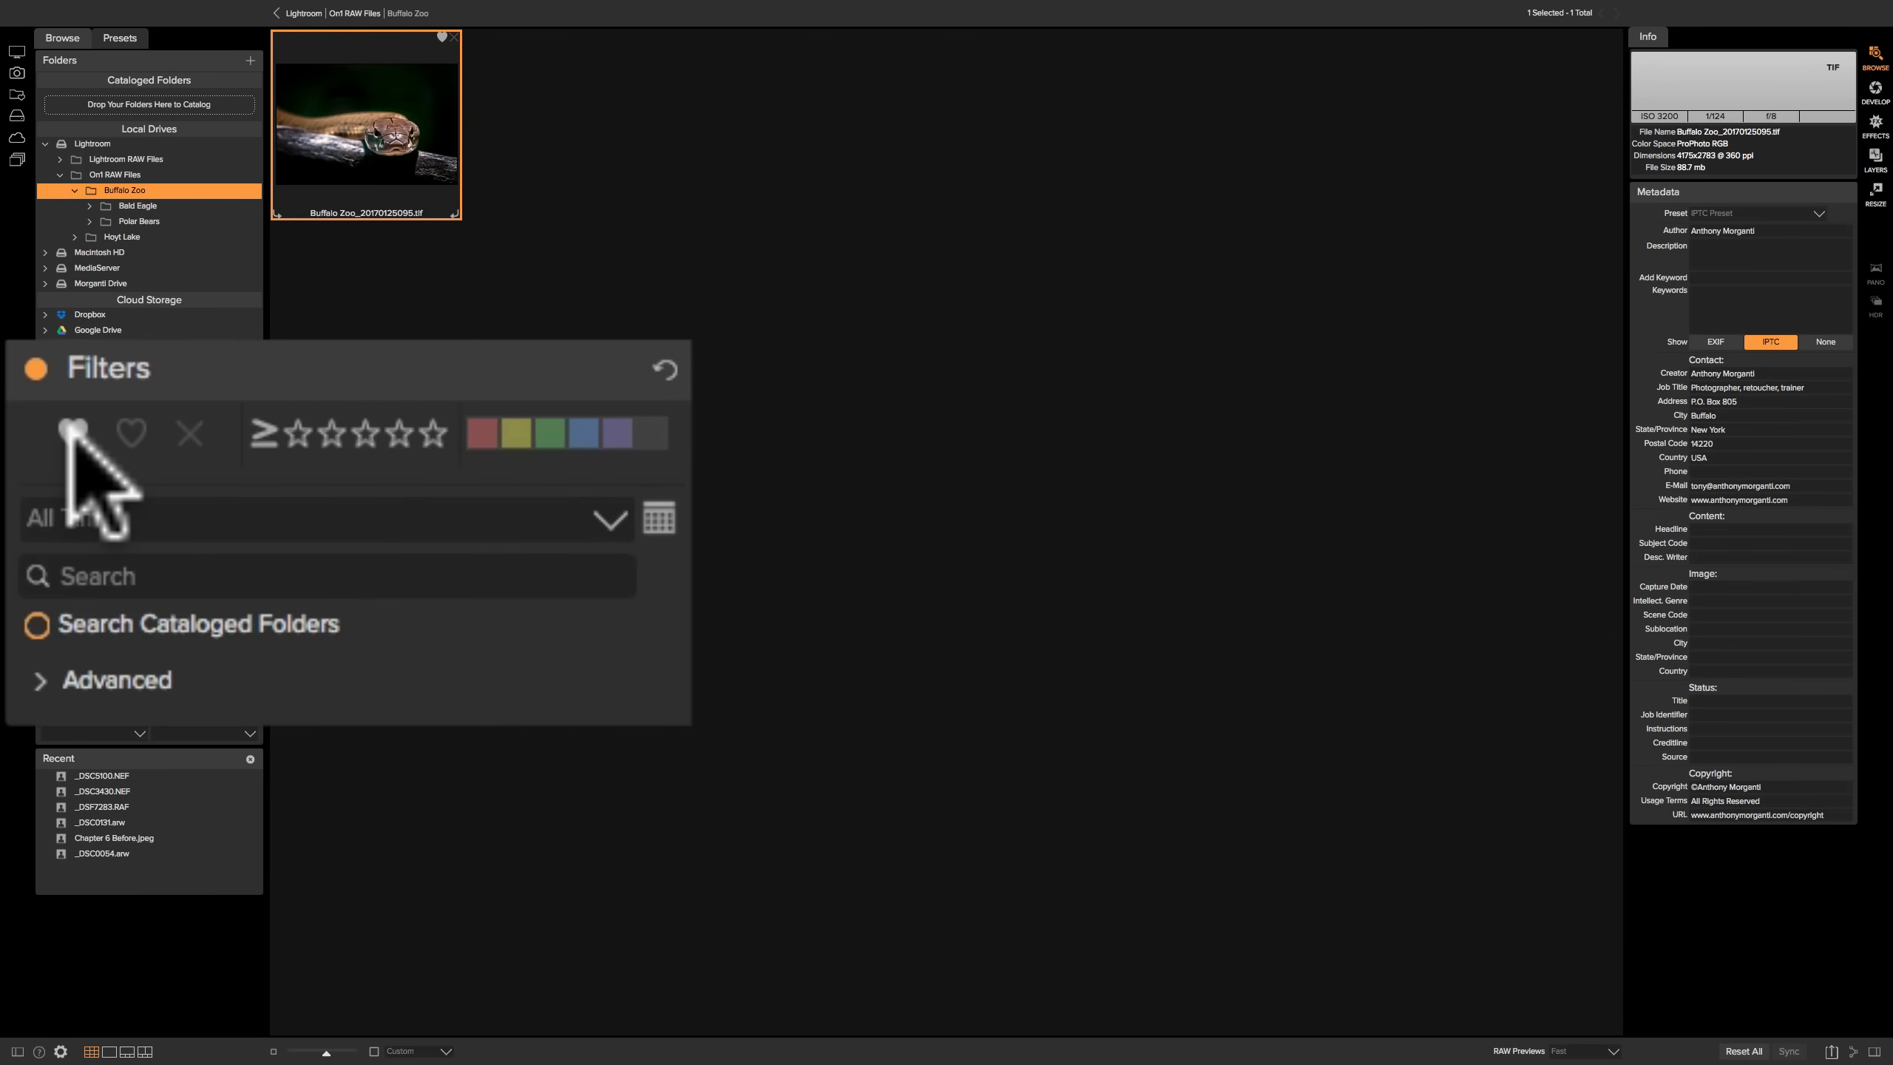
click(69, 429)
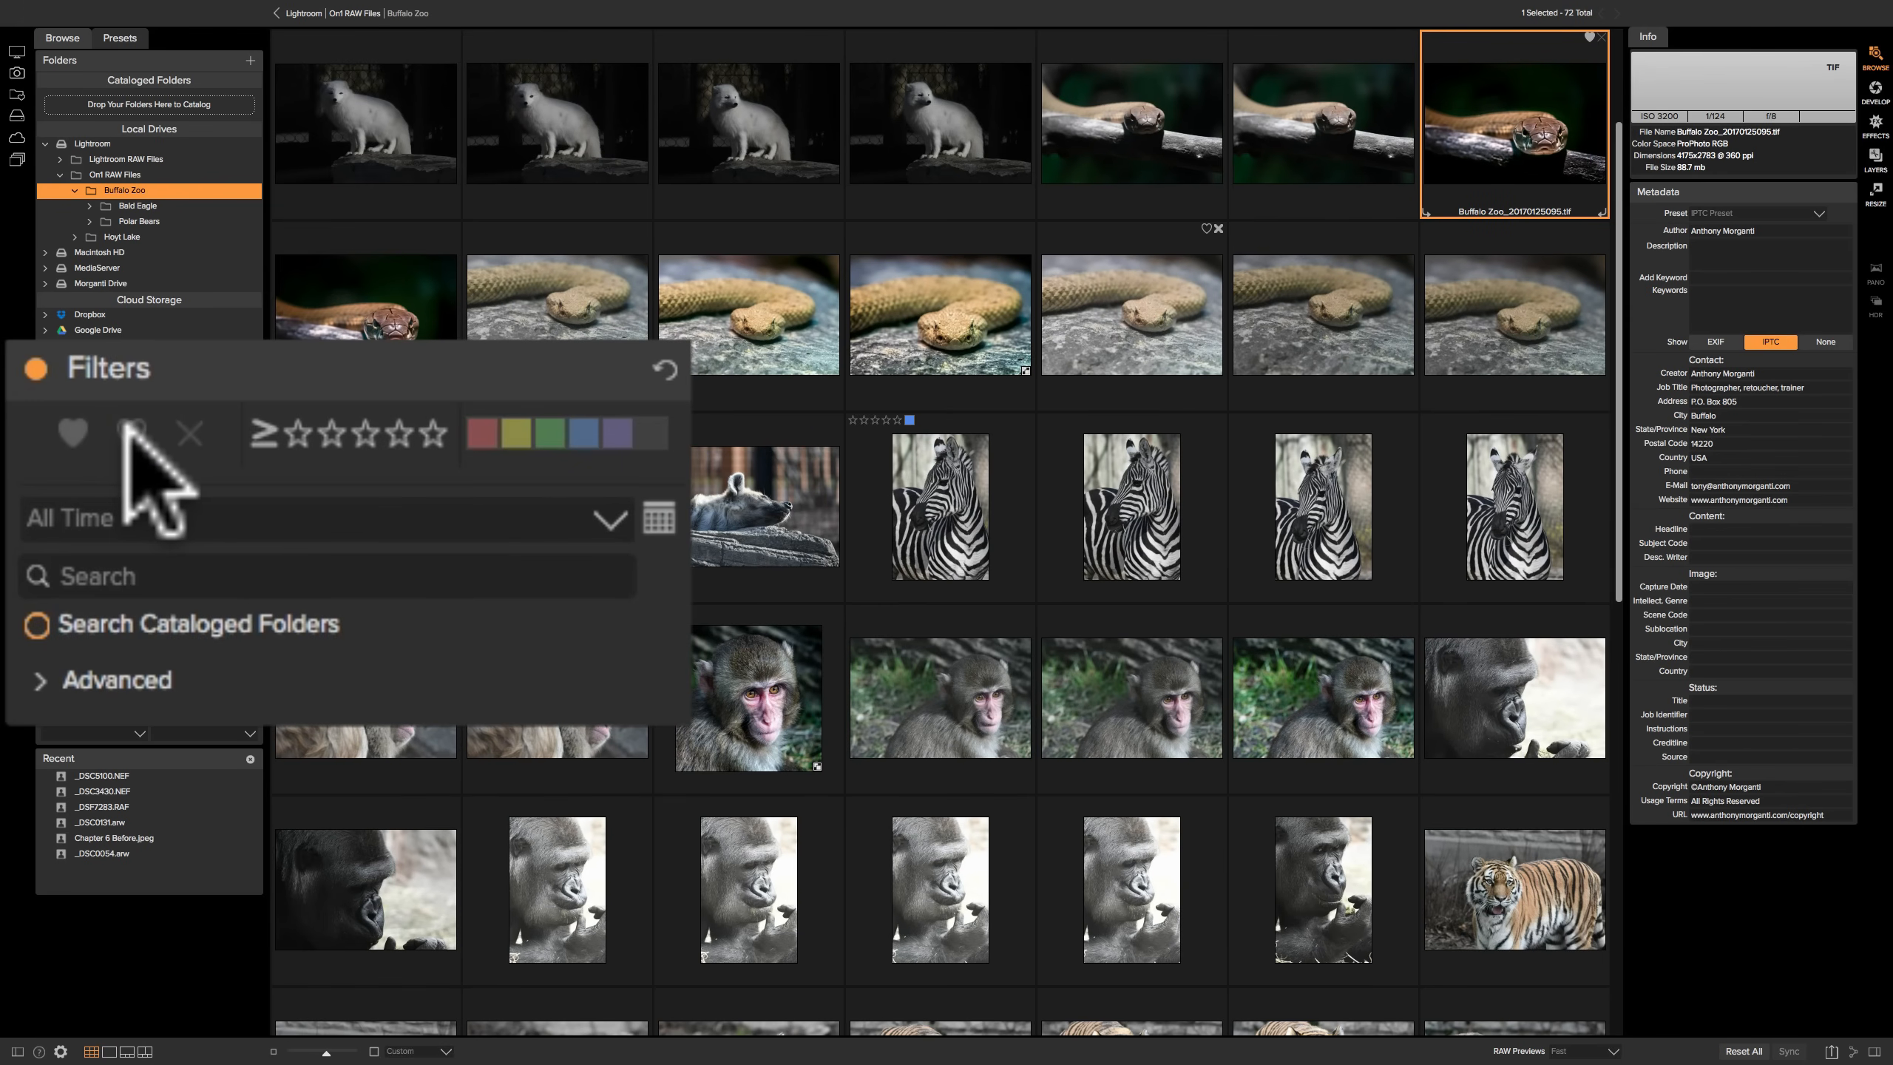
click(128, 430)
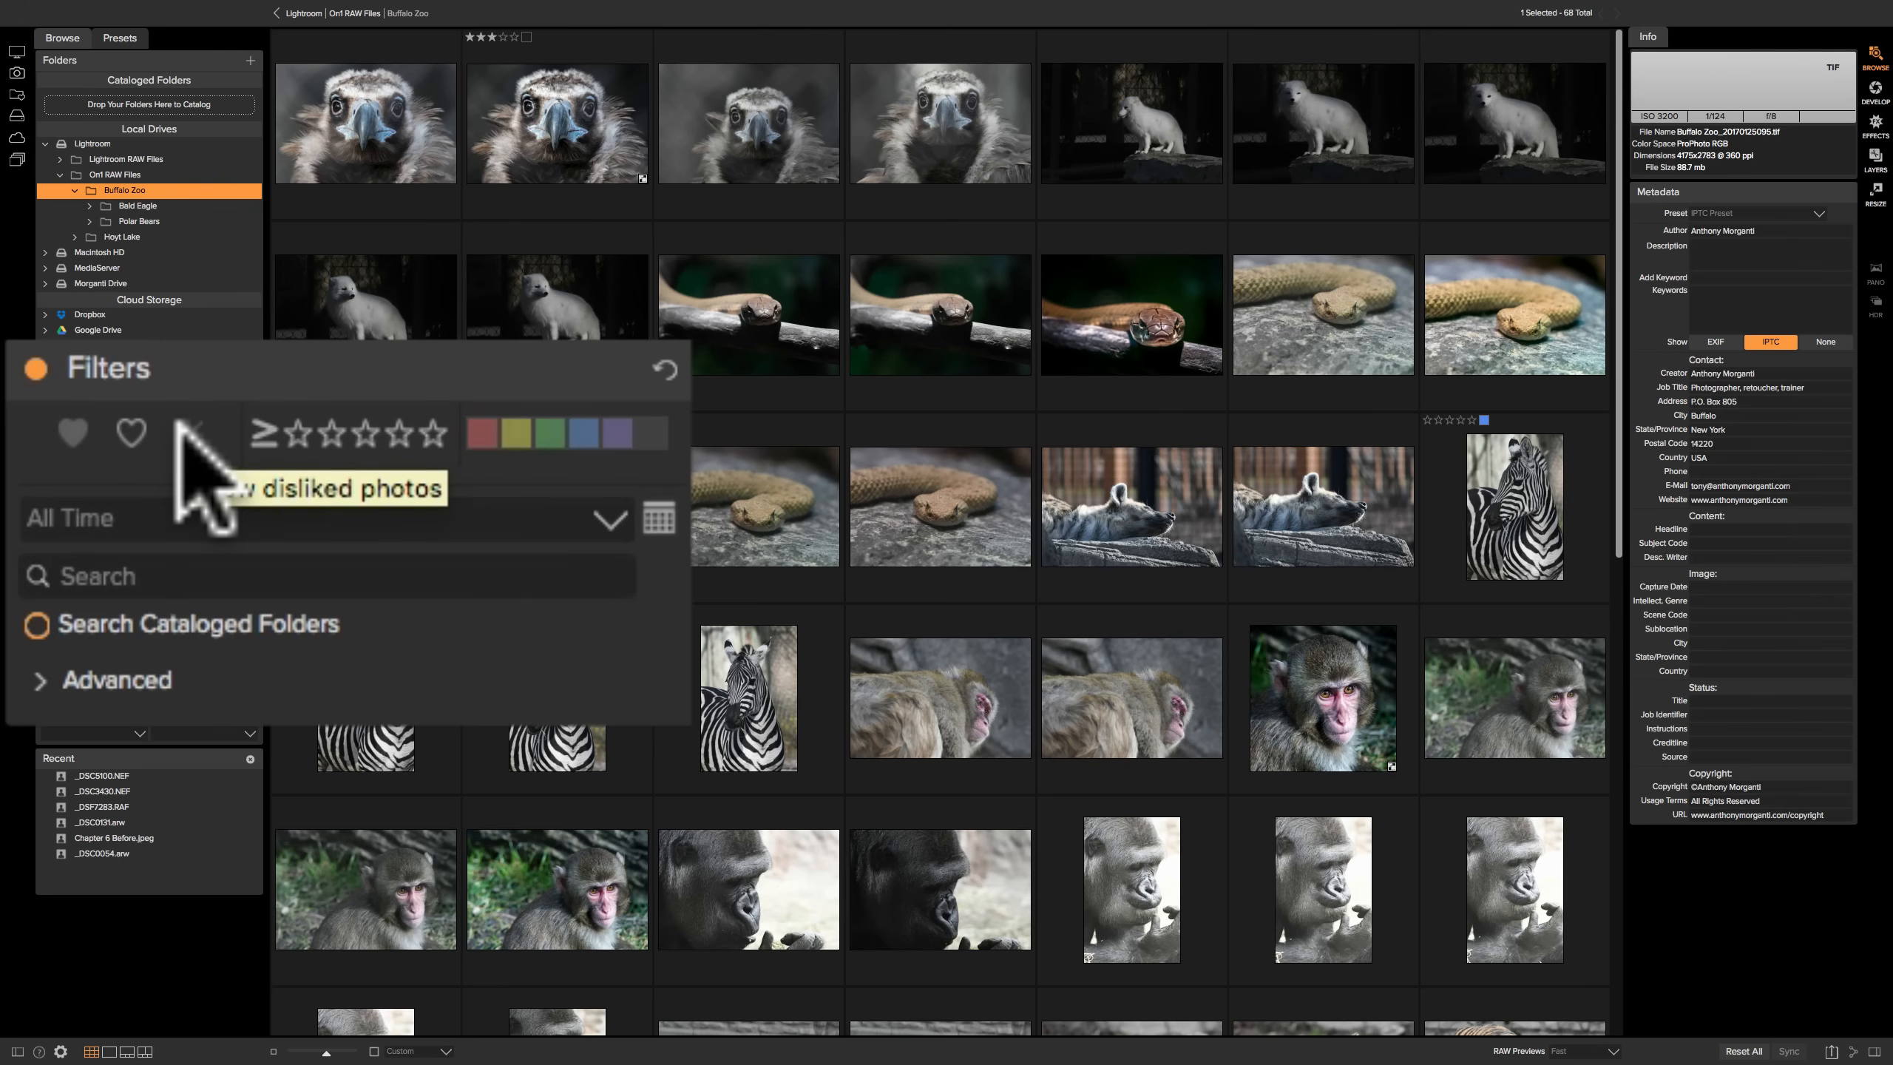
click(128, 430)
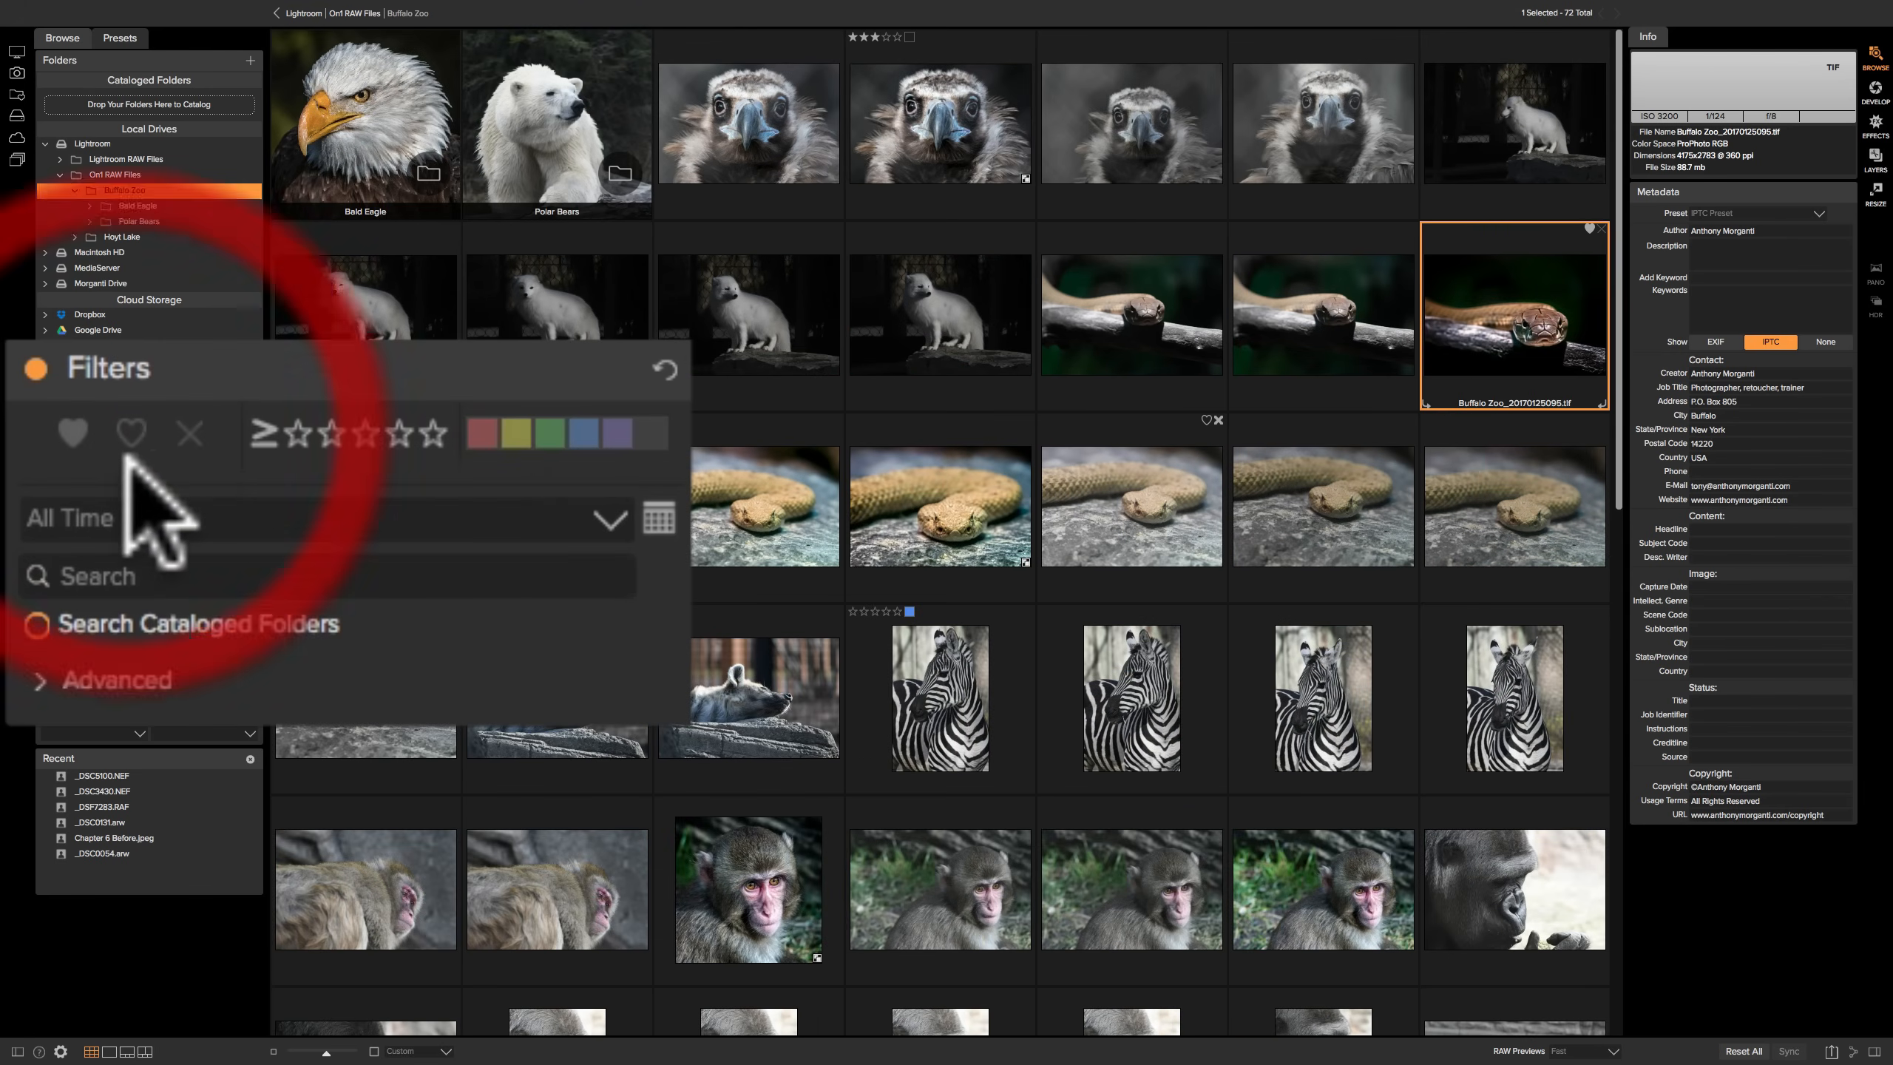
click(184, 422)
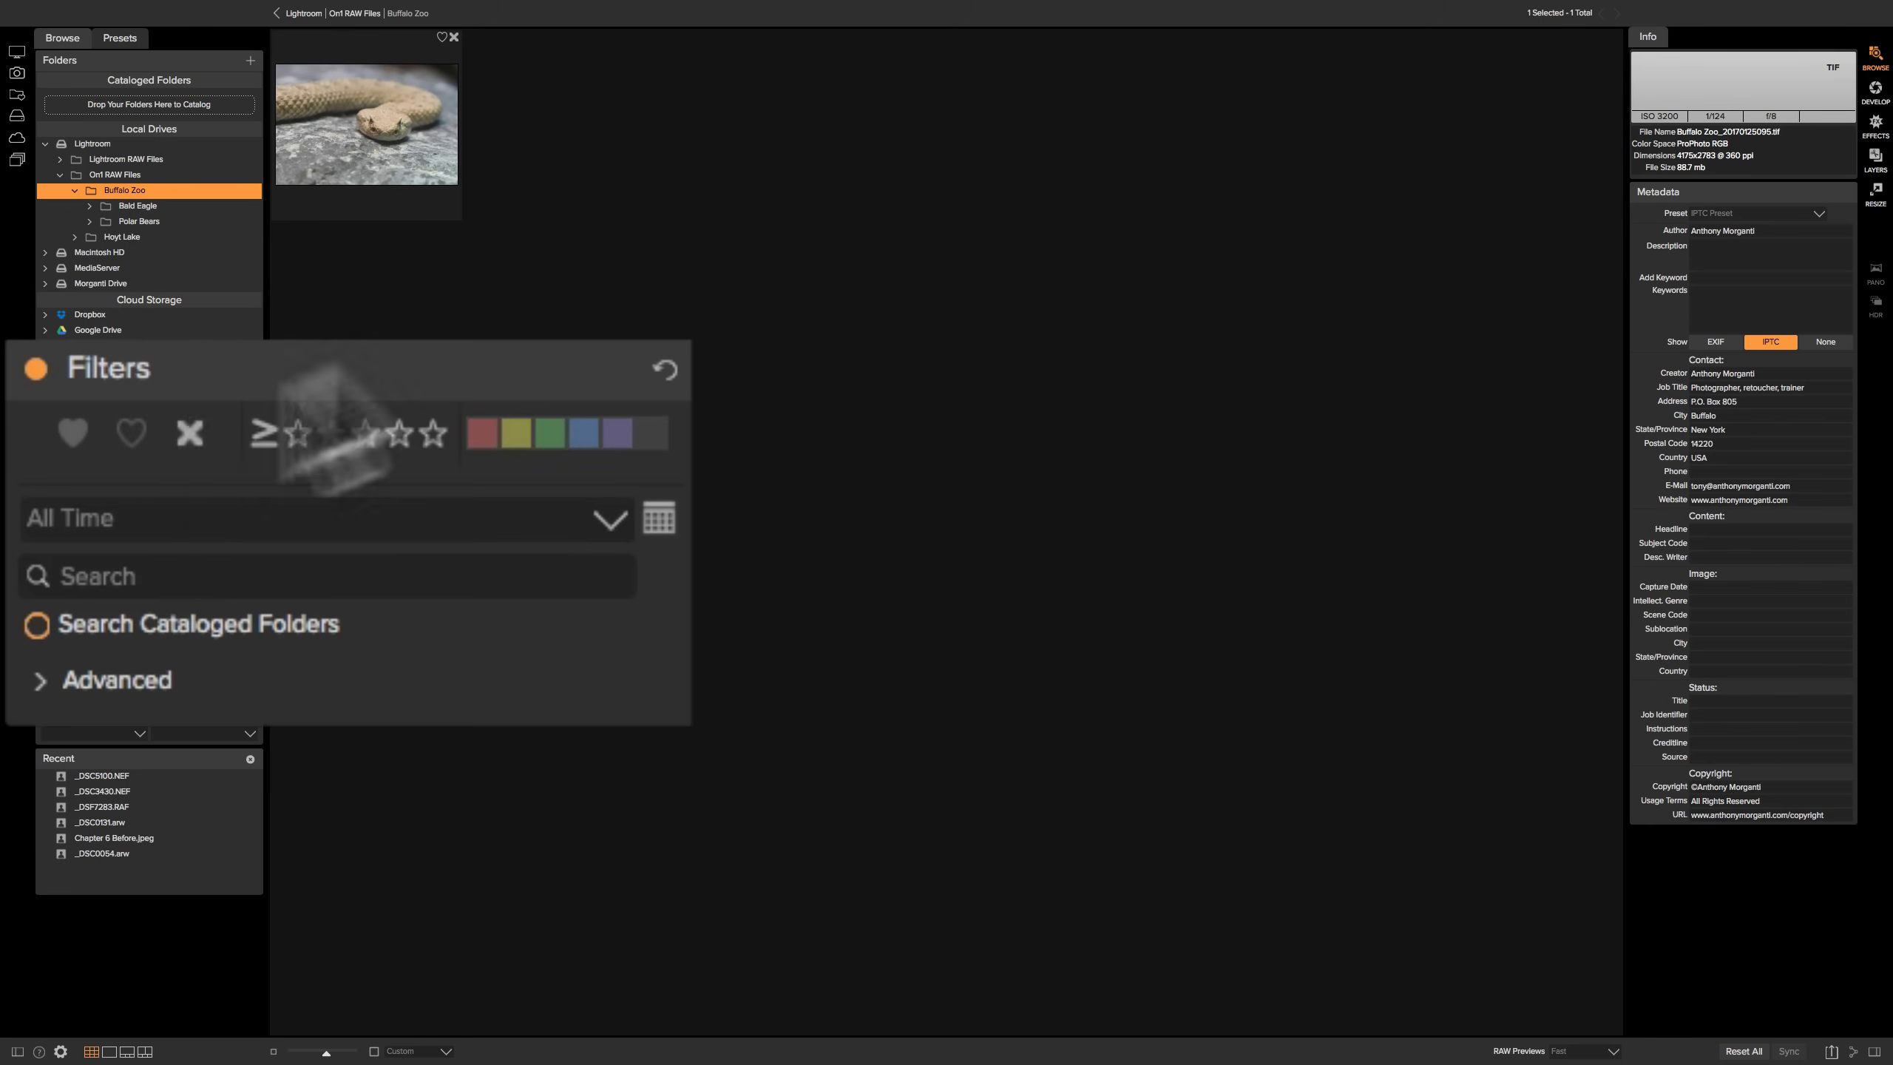
click(190, 433)
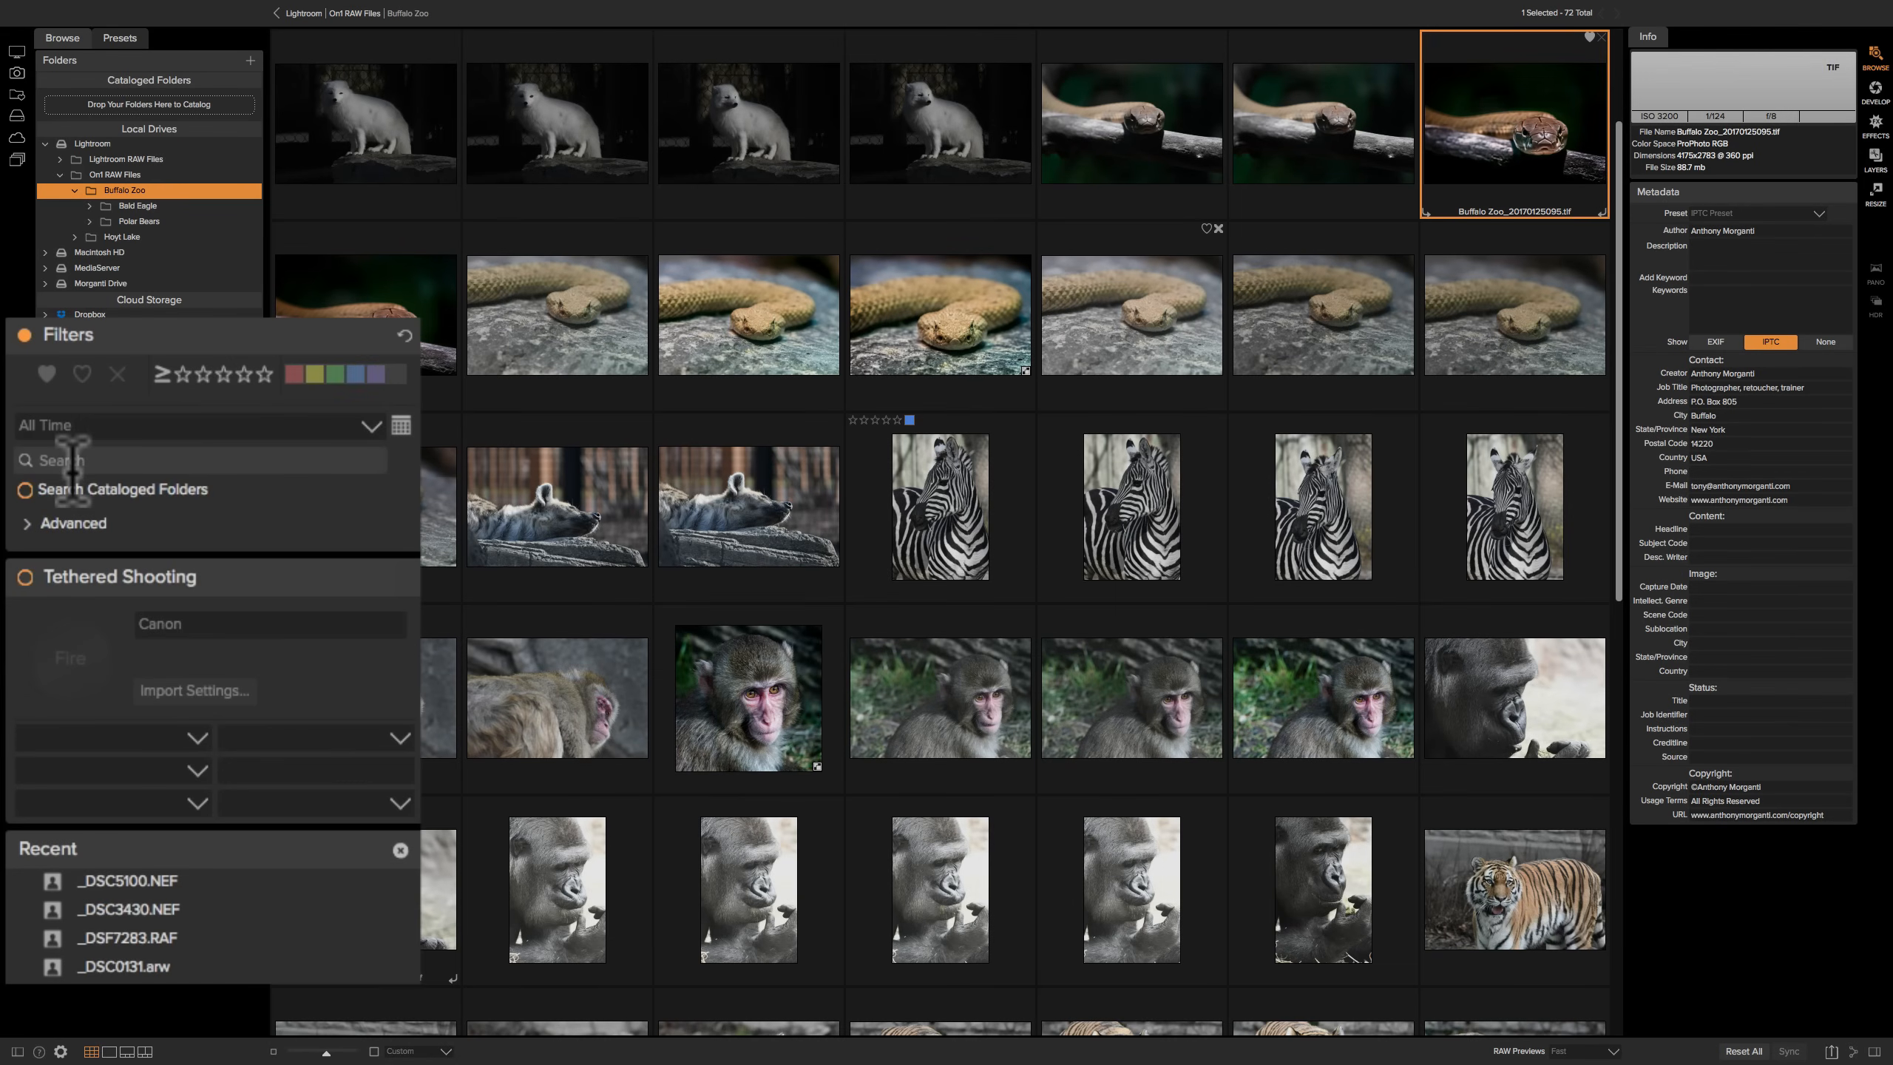
Expand the advanced filter options and filter the folder to photos matching all criteria with ISO 800
click(28, 525)
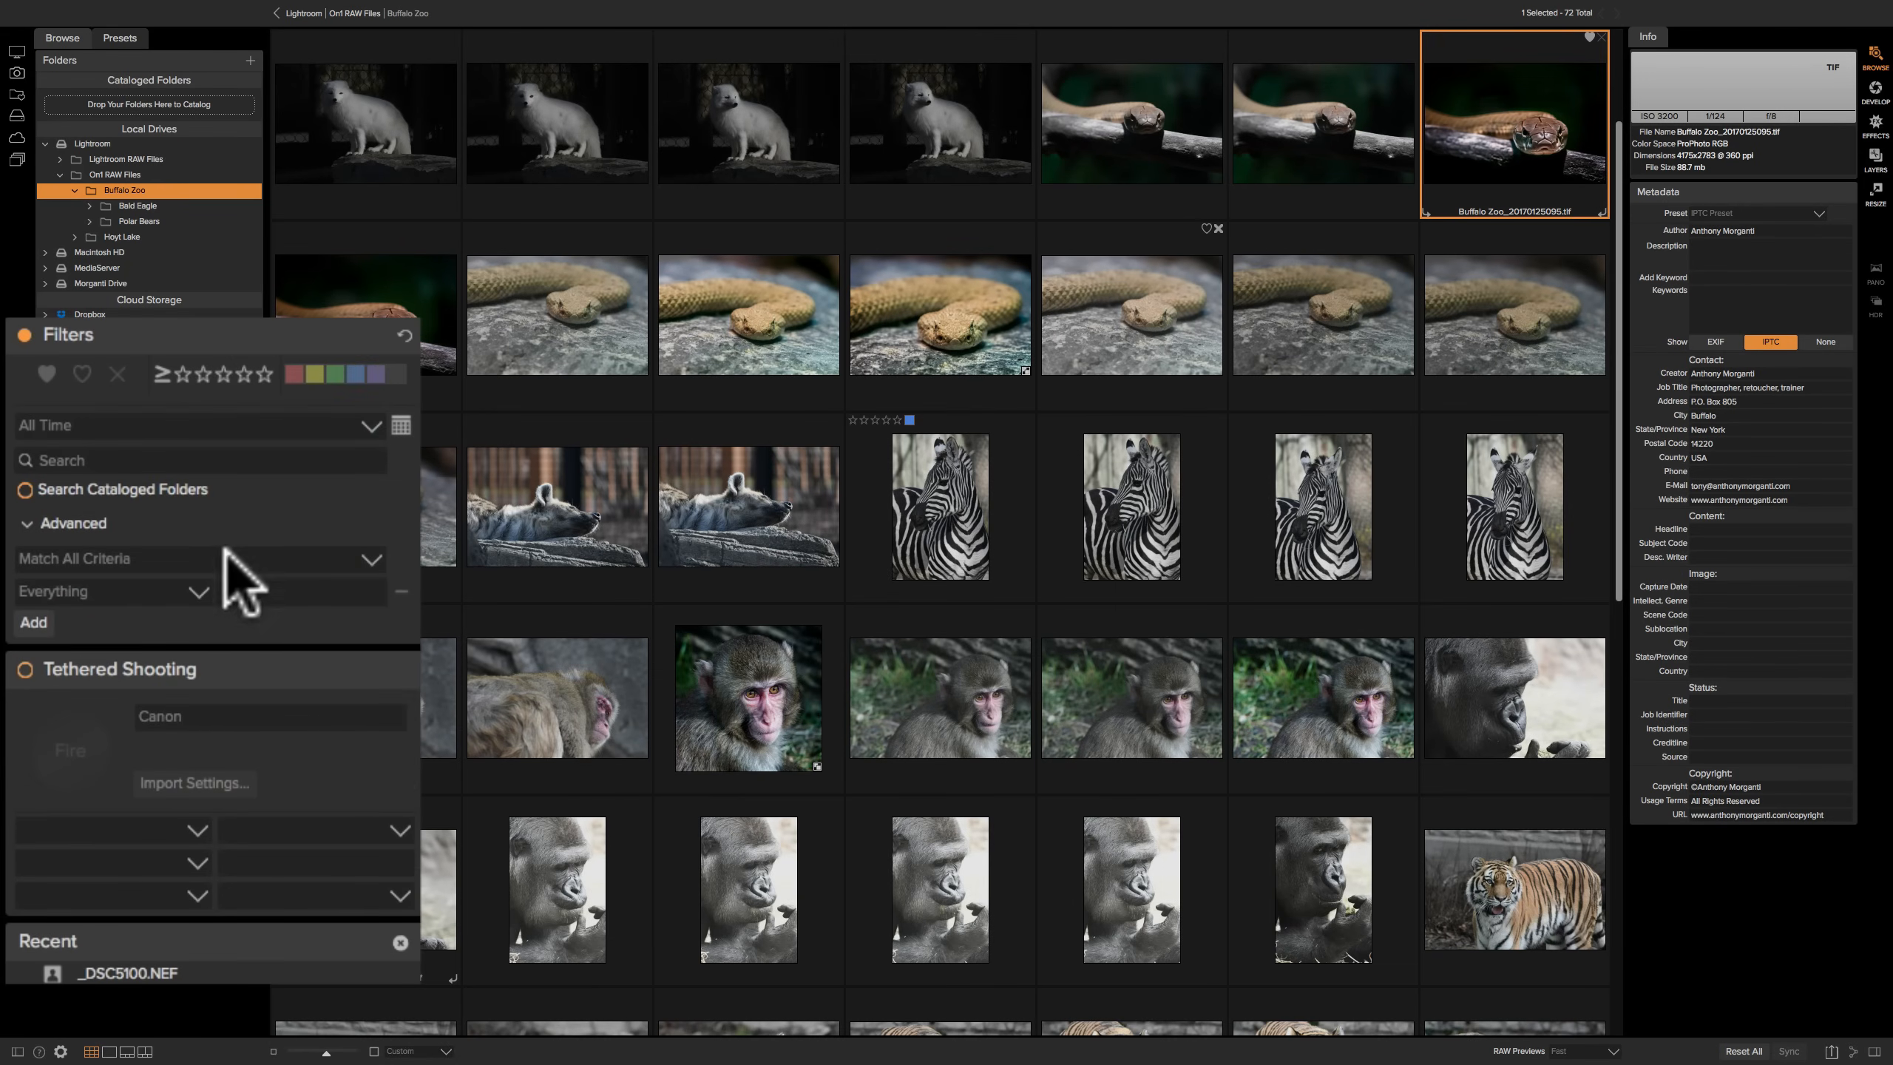
click(368, 557)
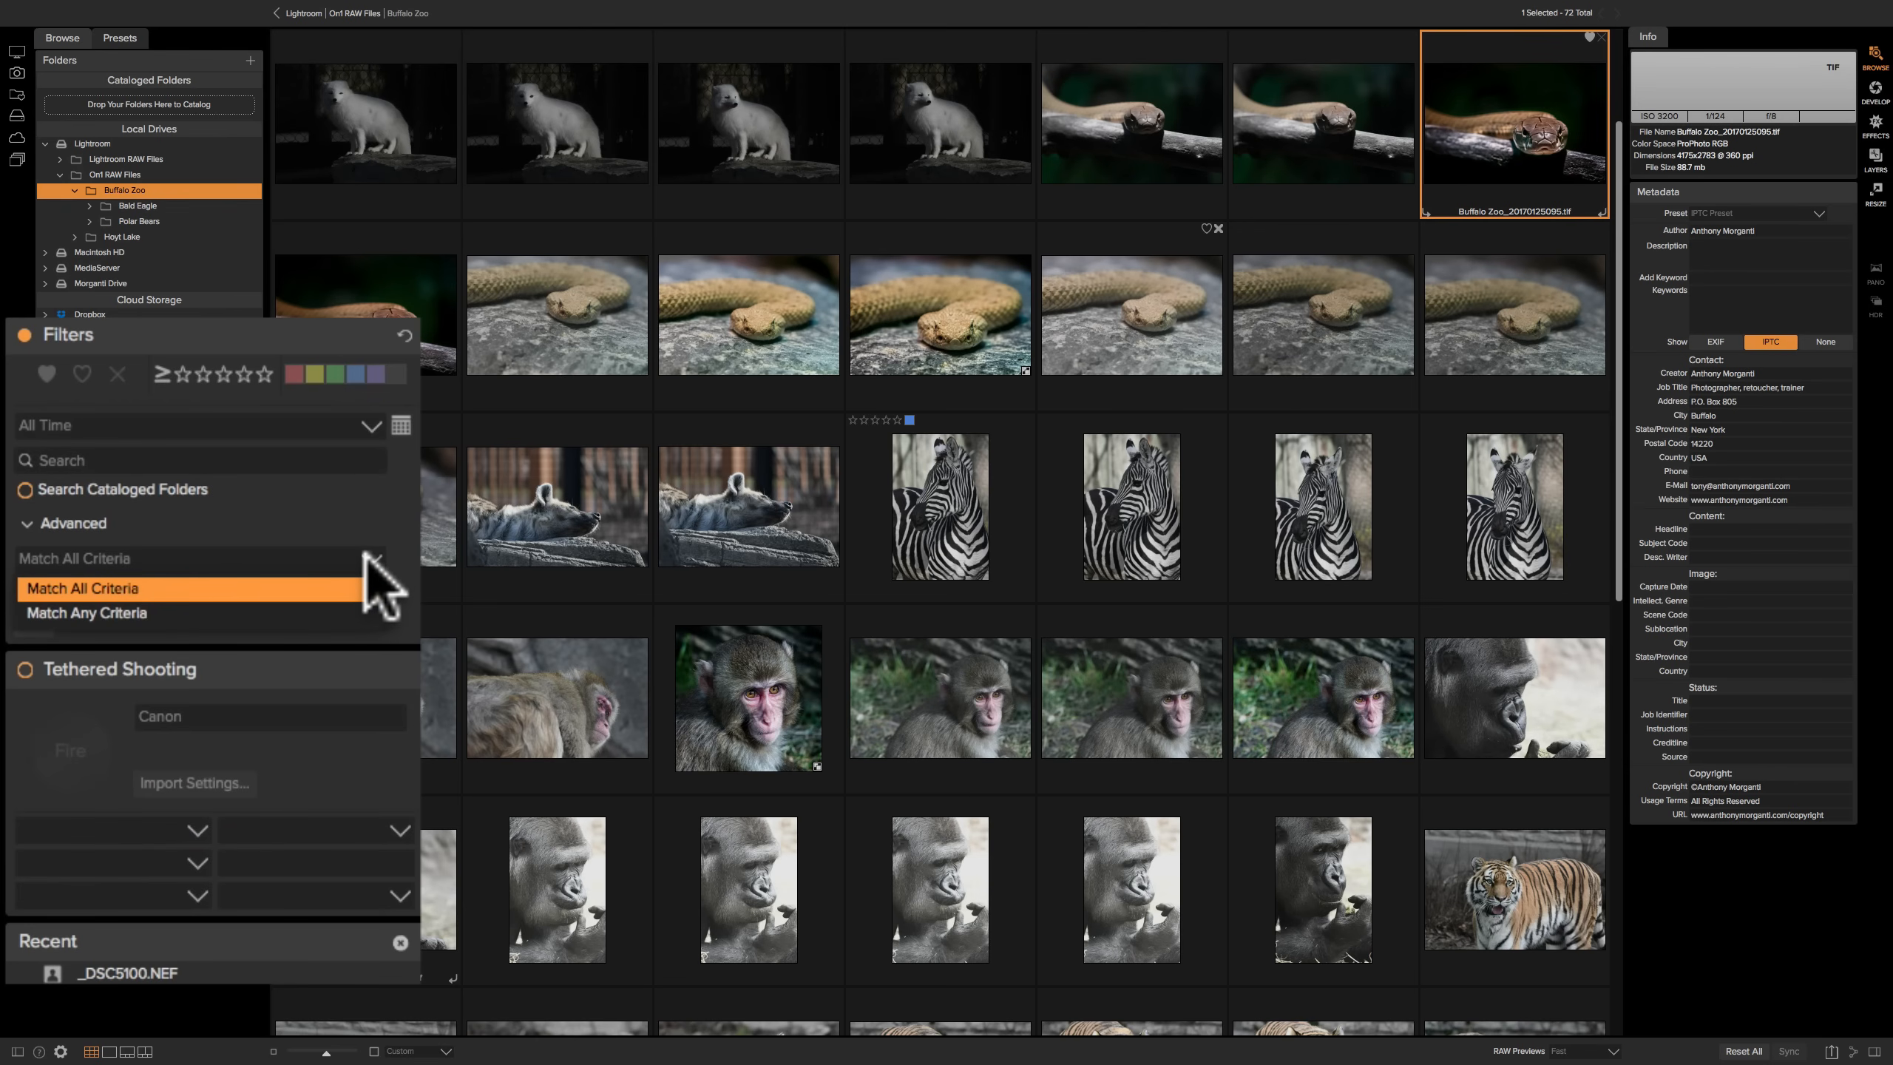
click(299, 588)
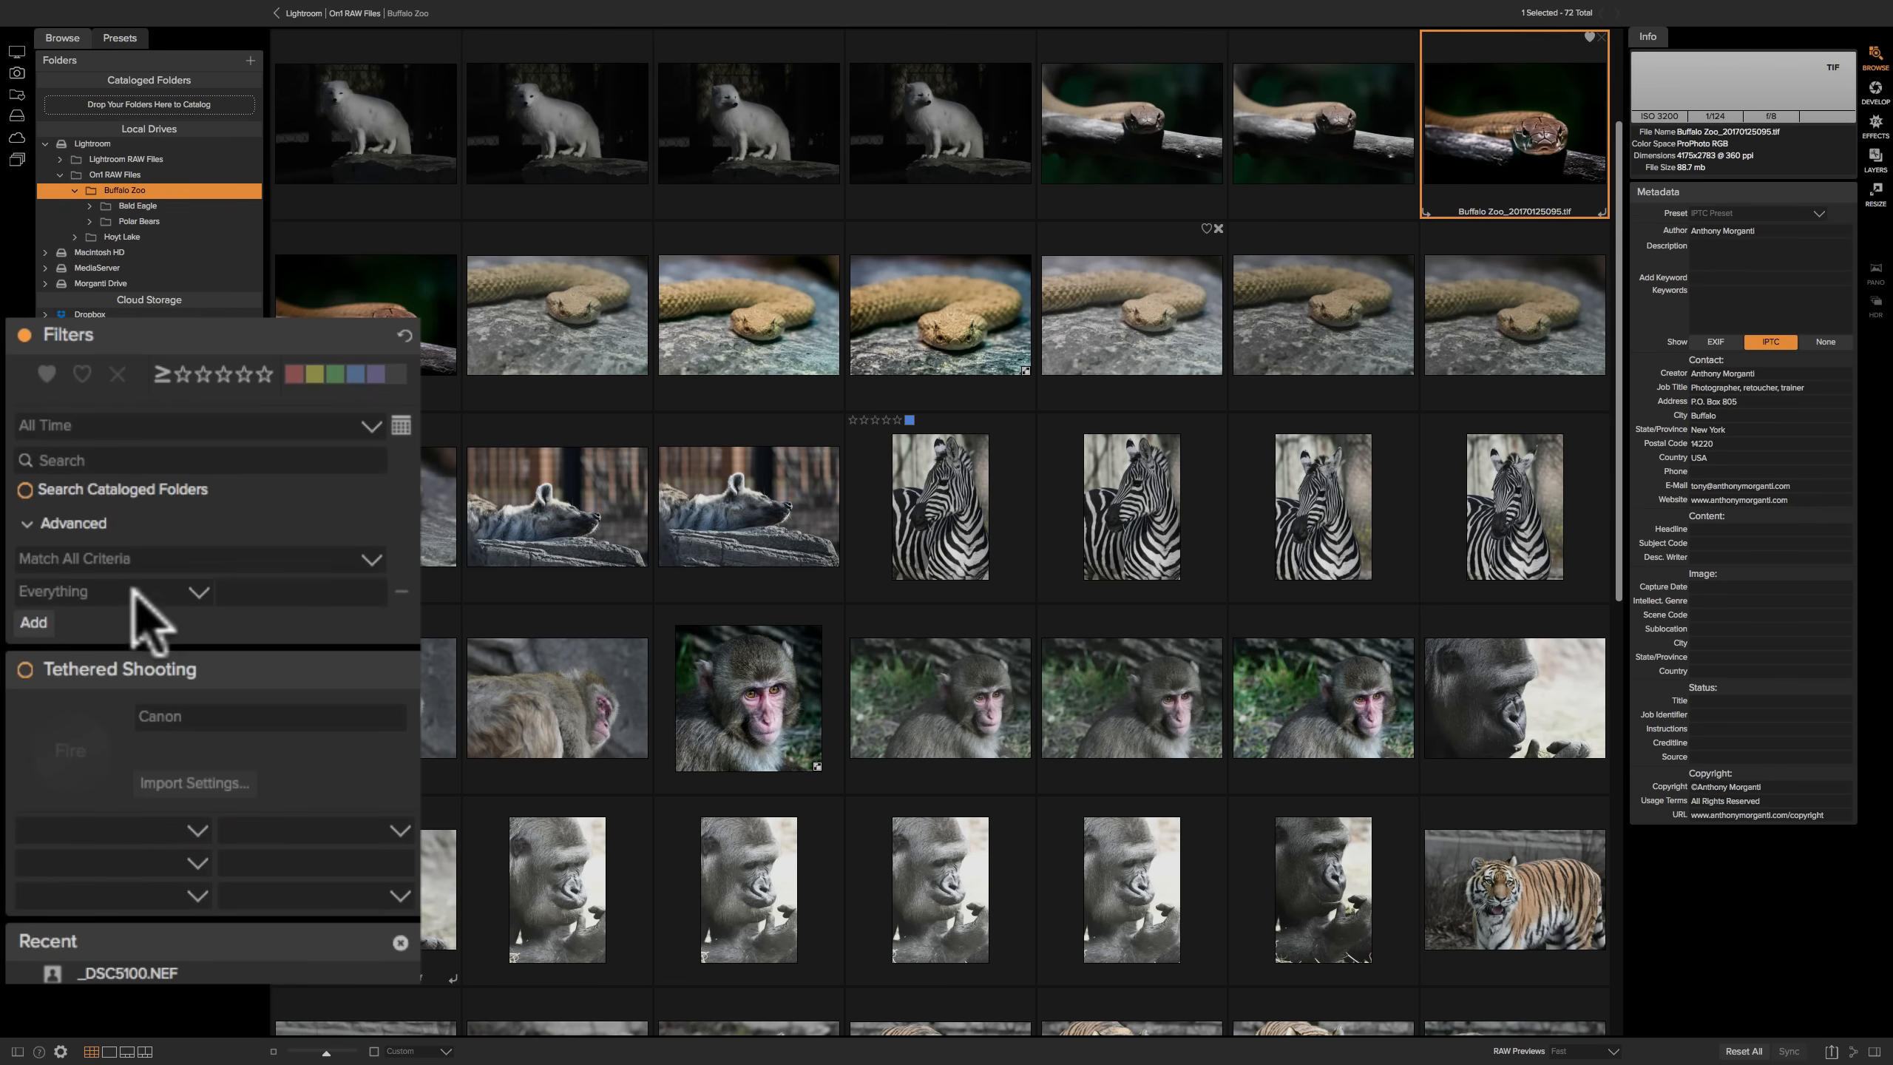
click(194, 588)
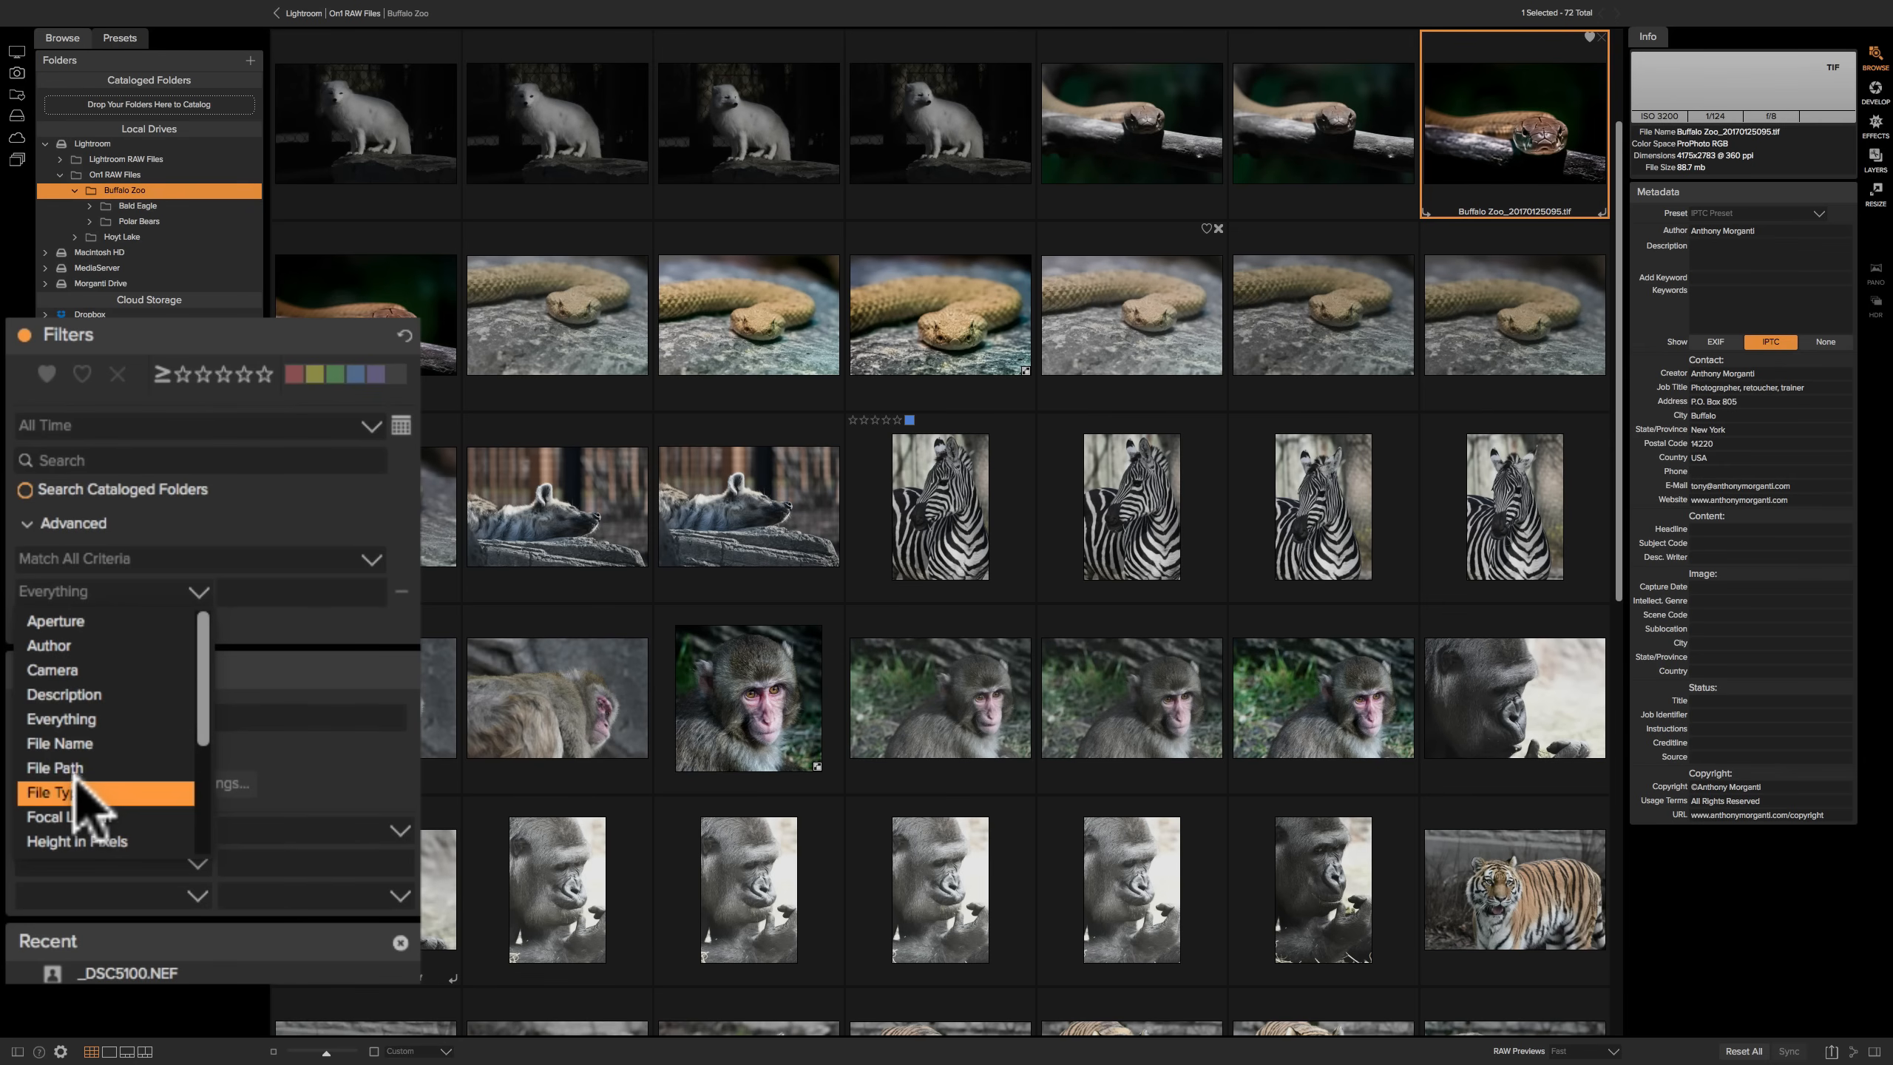
scroll(74, 767, down, 2)
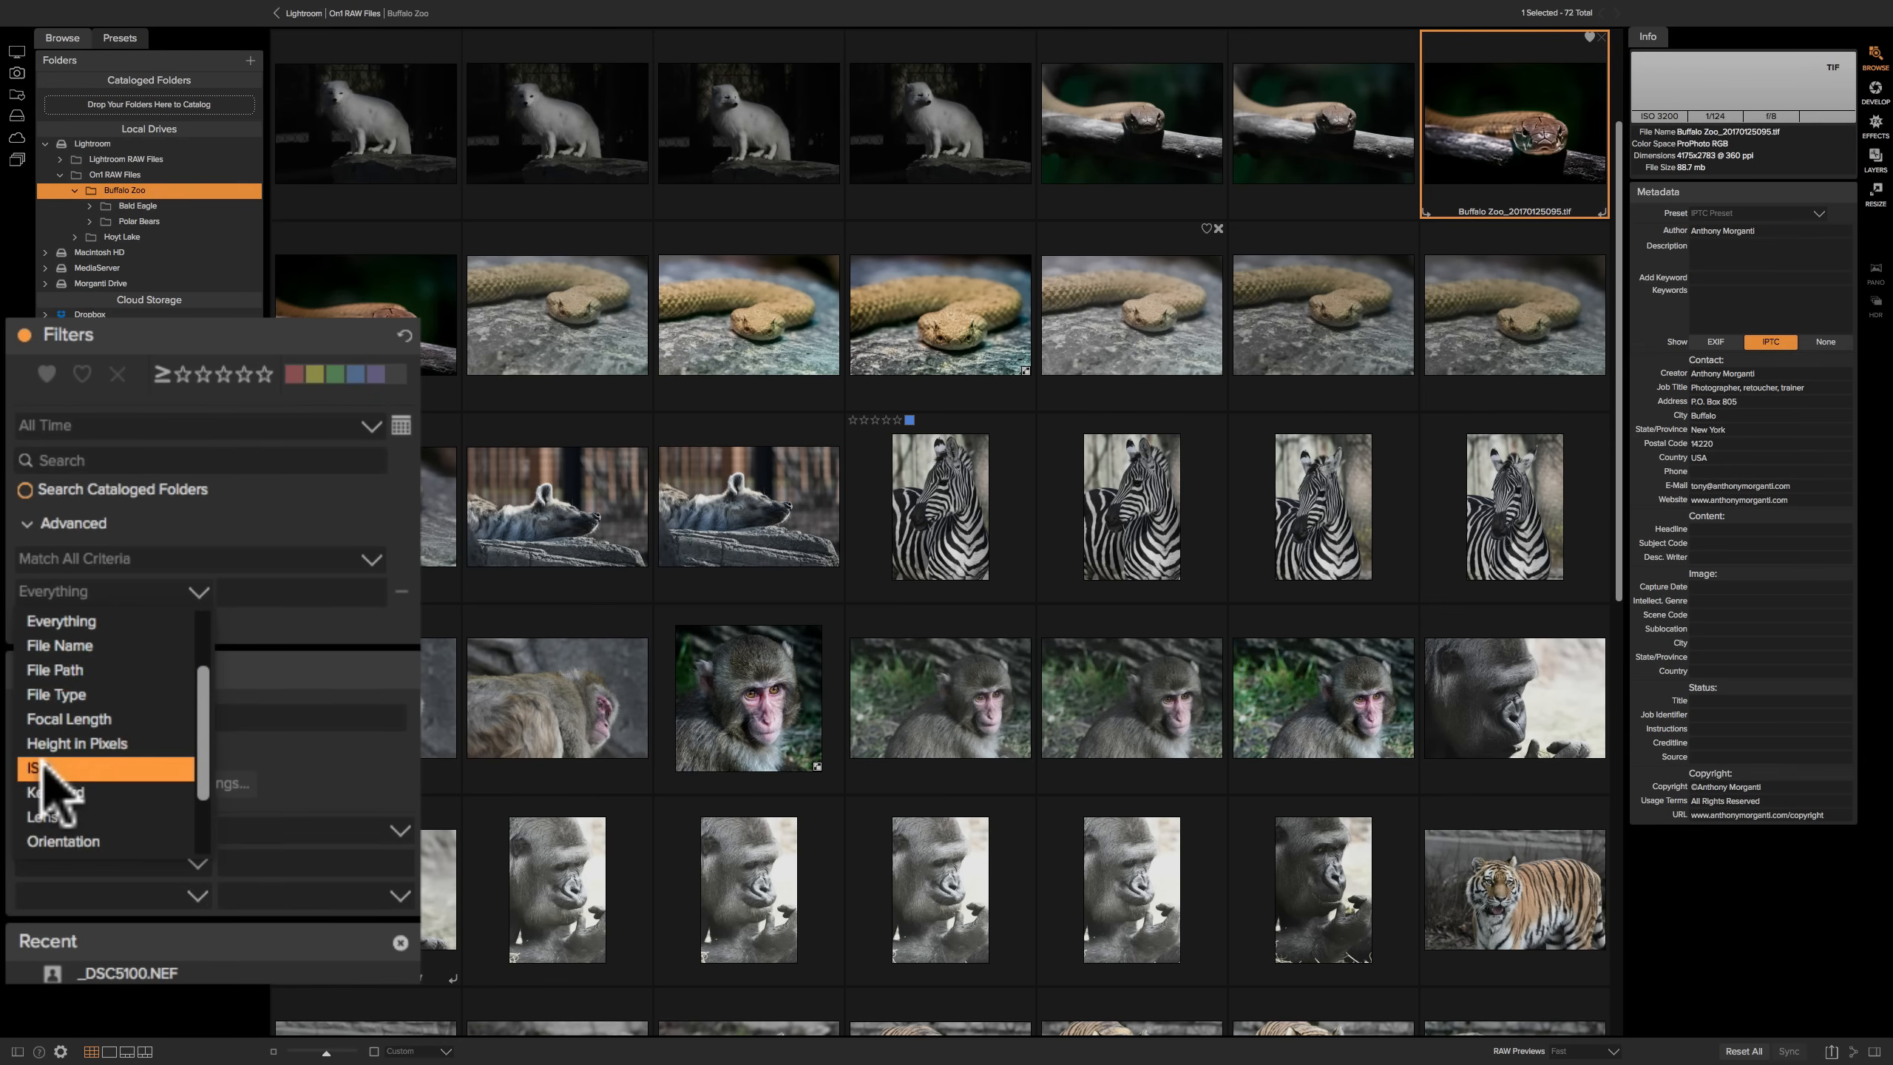
click(46, 770)
click(301, 591)
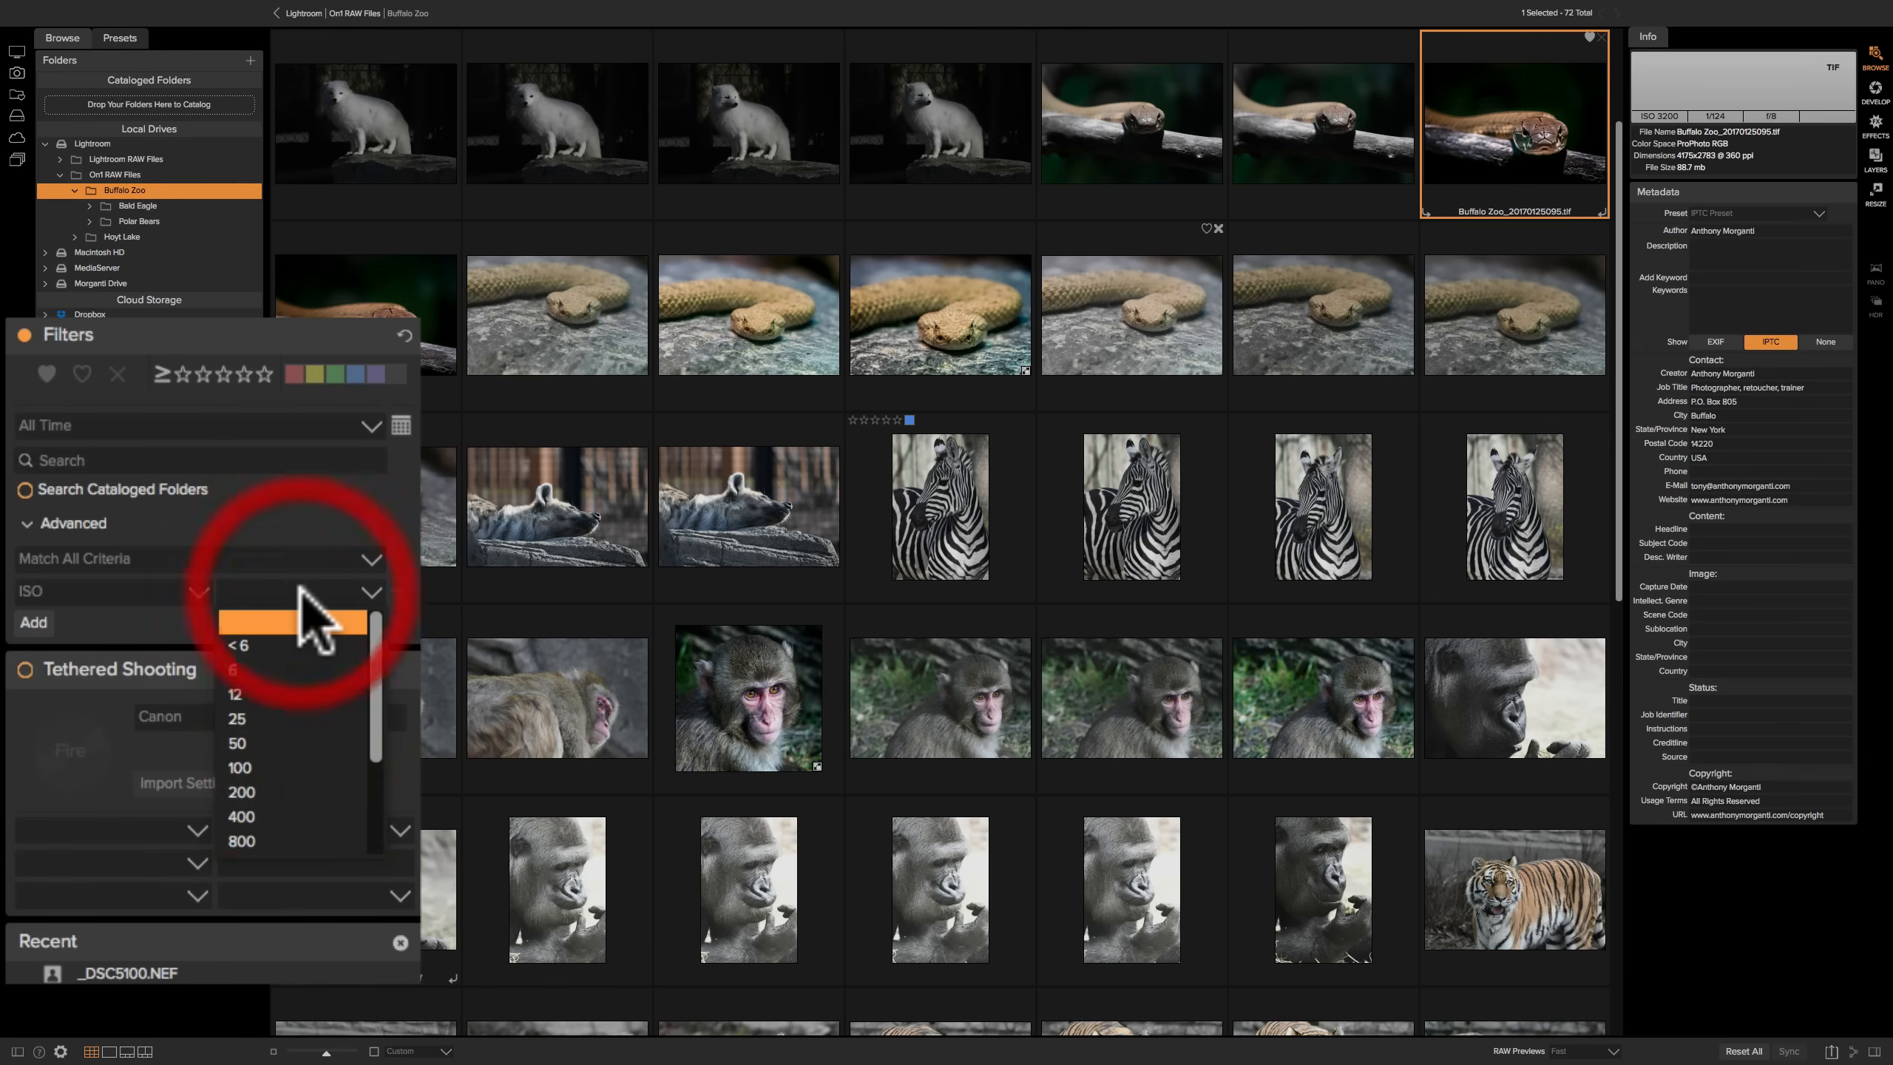
click(243, 841)
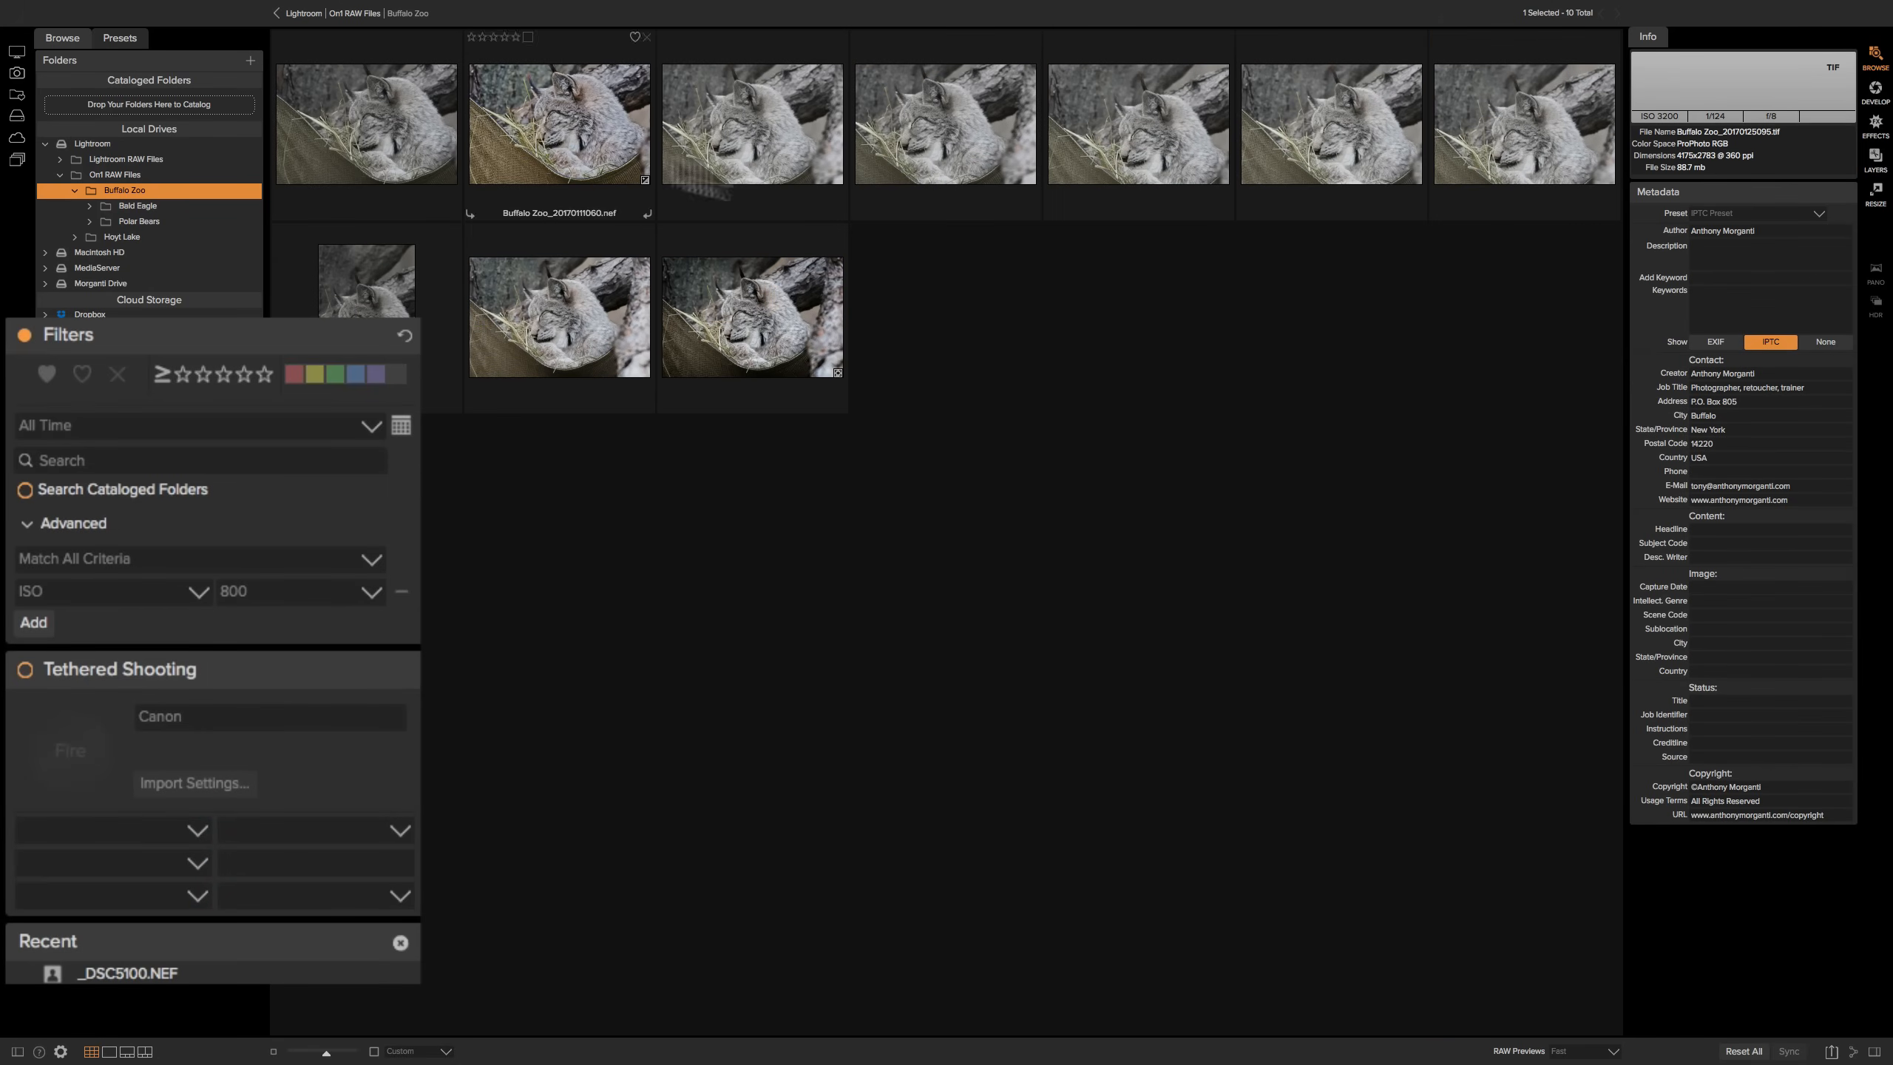
Change the ISO criterion to 100 and then to 3200 to view the matching photos
click(365, 591)
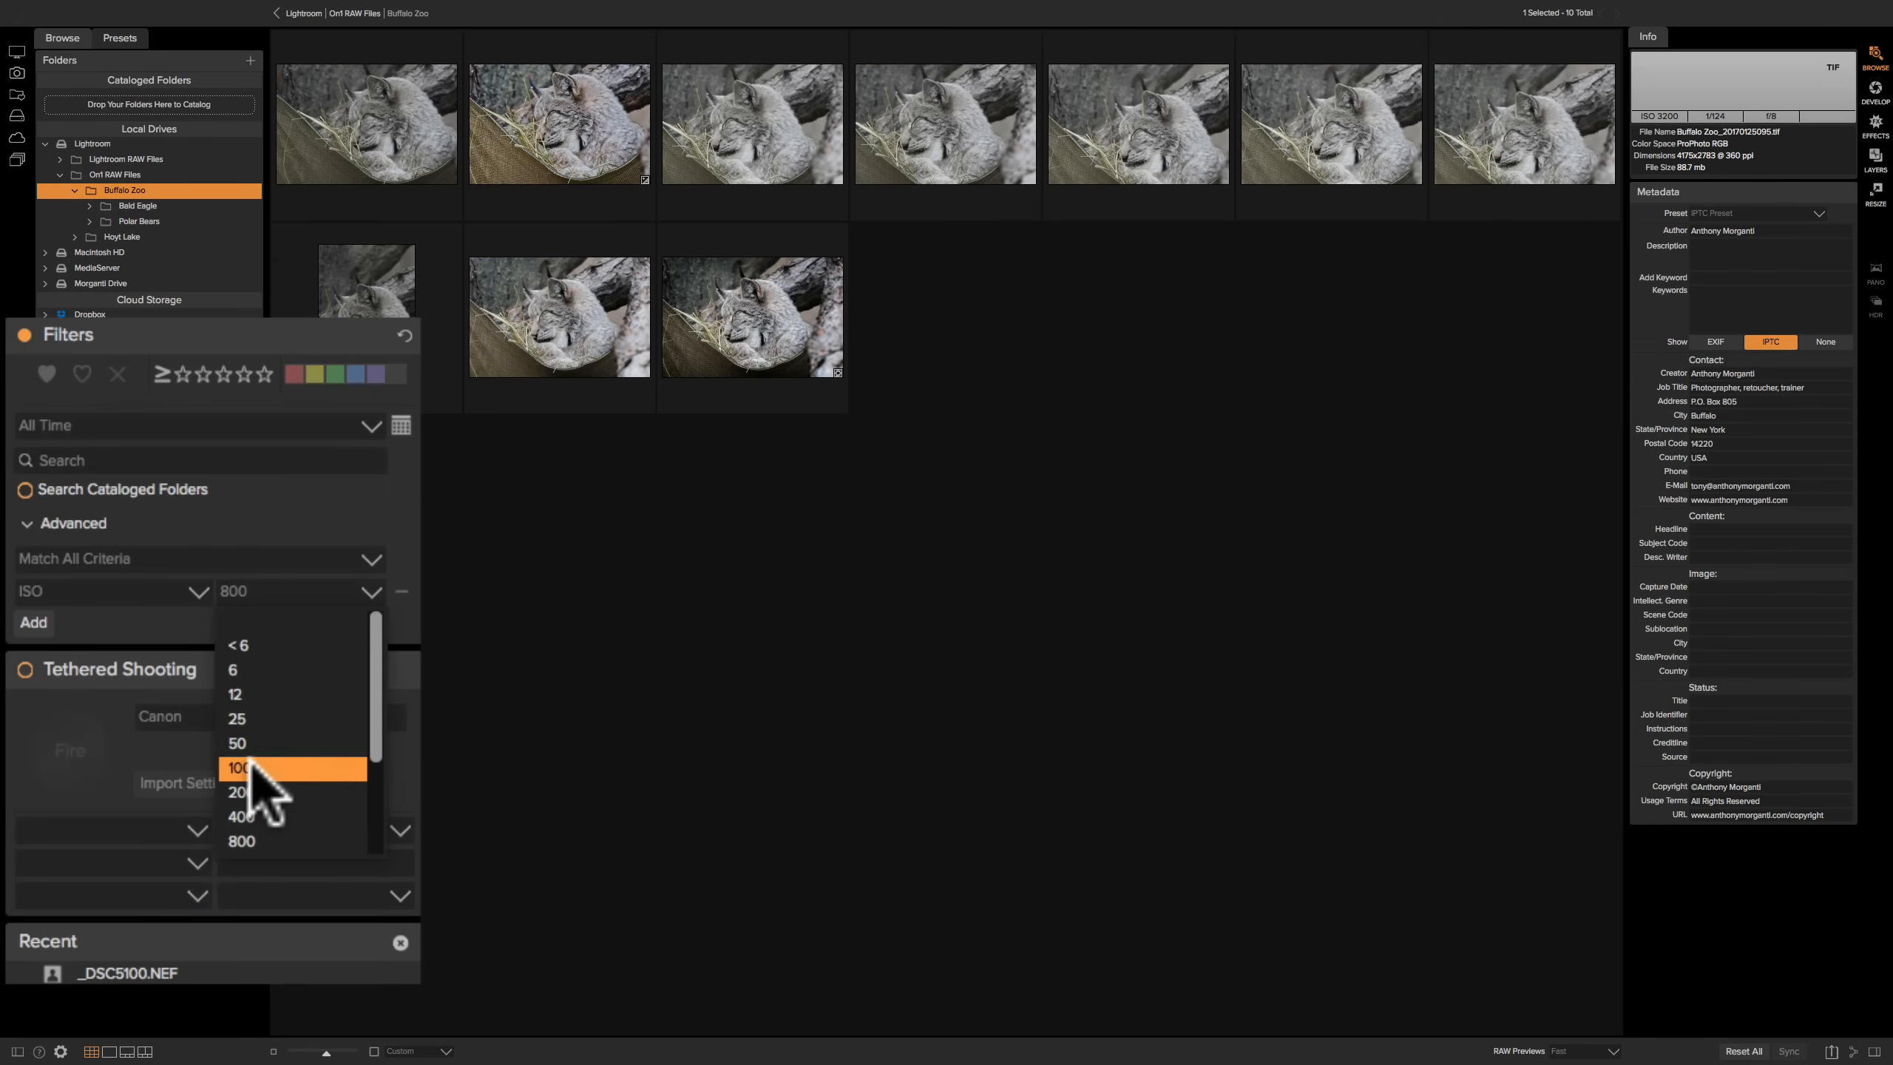
click(250, 768)
click(361, 593)
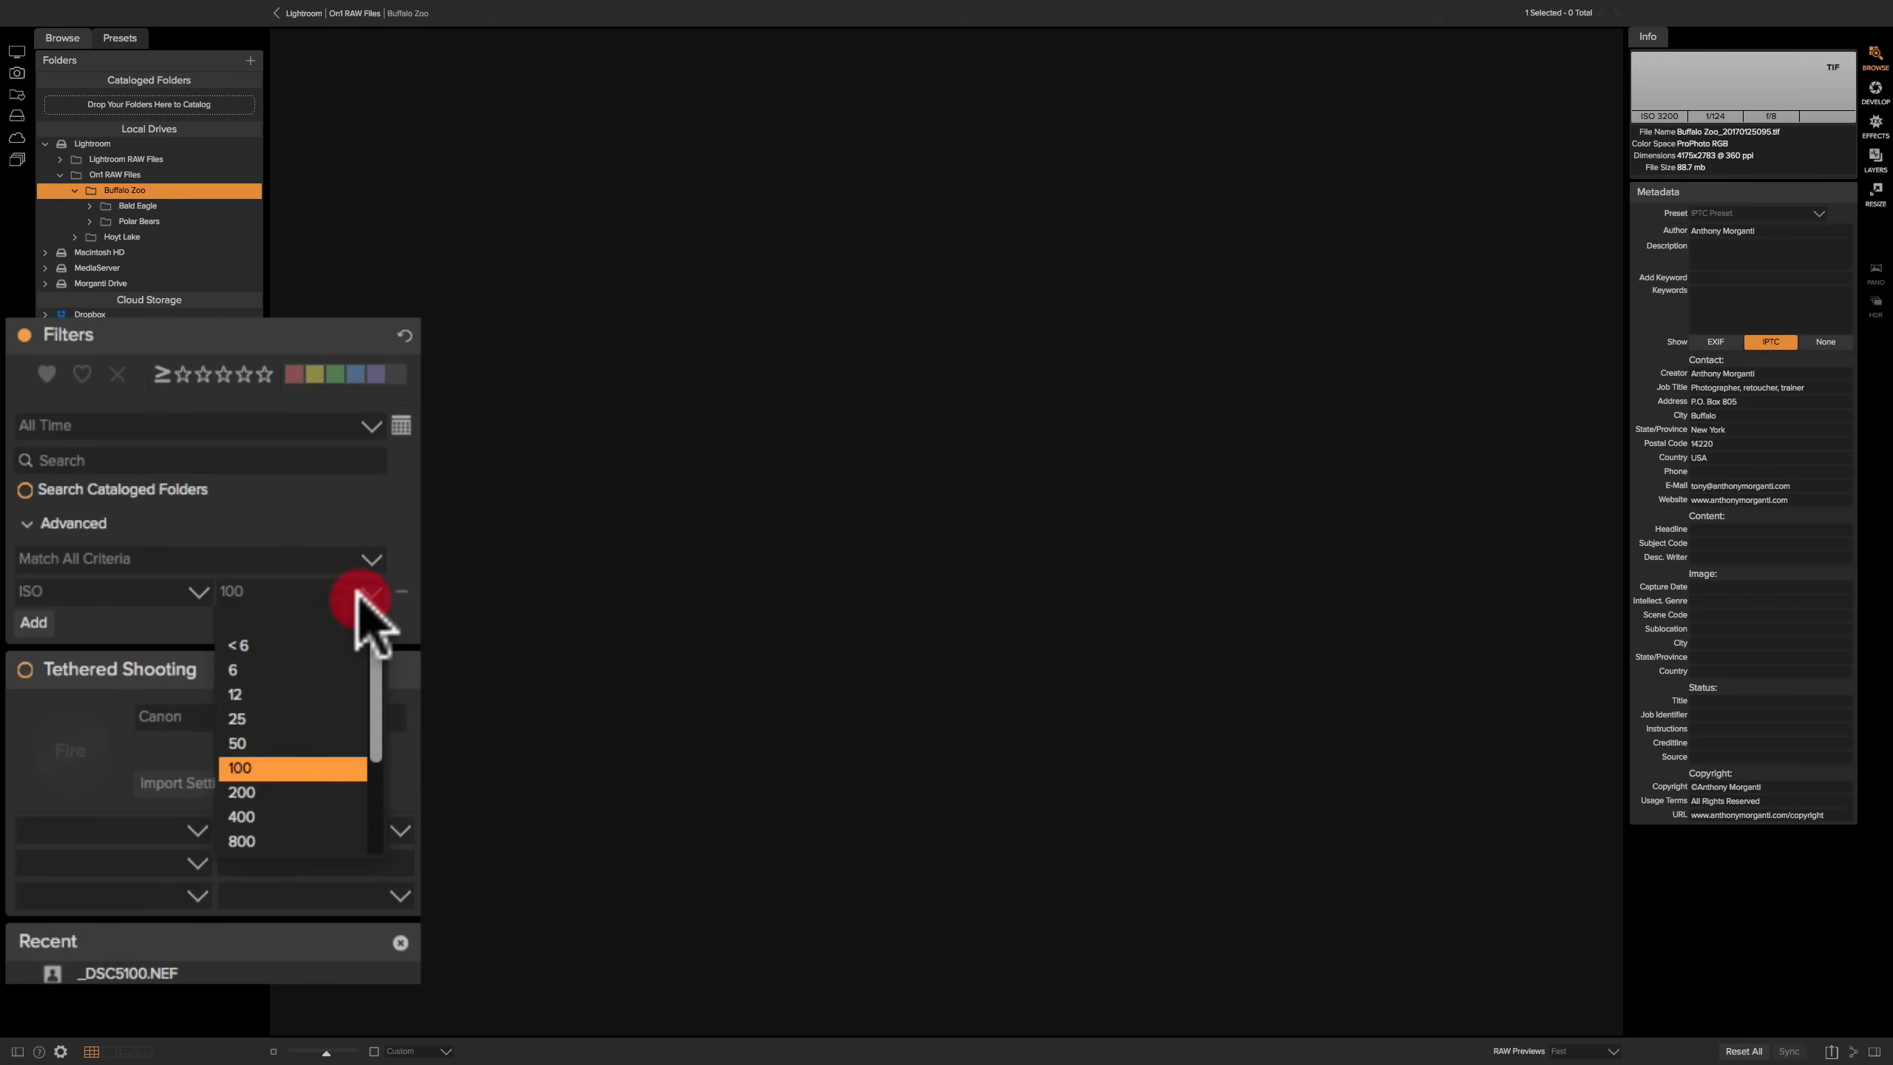
scroll(312, 753, down, 3)
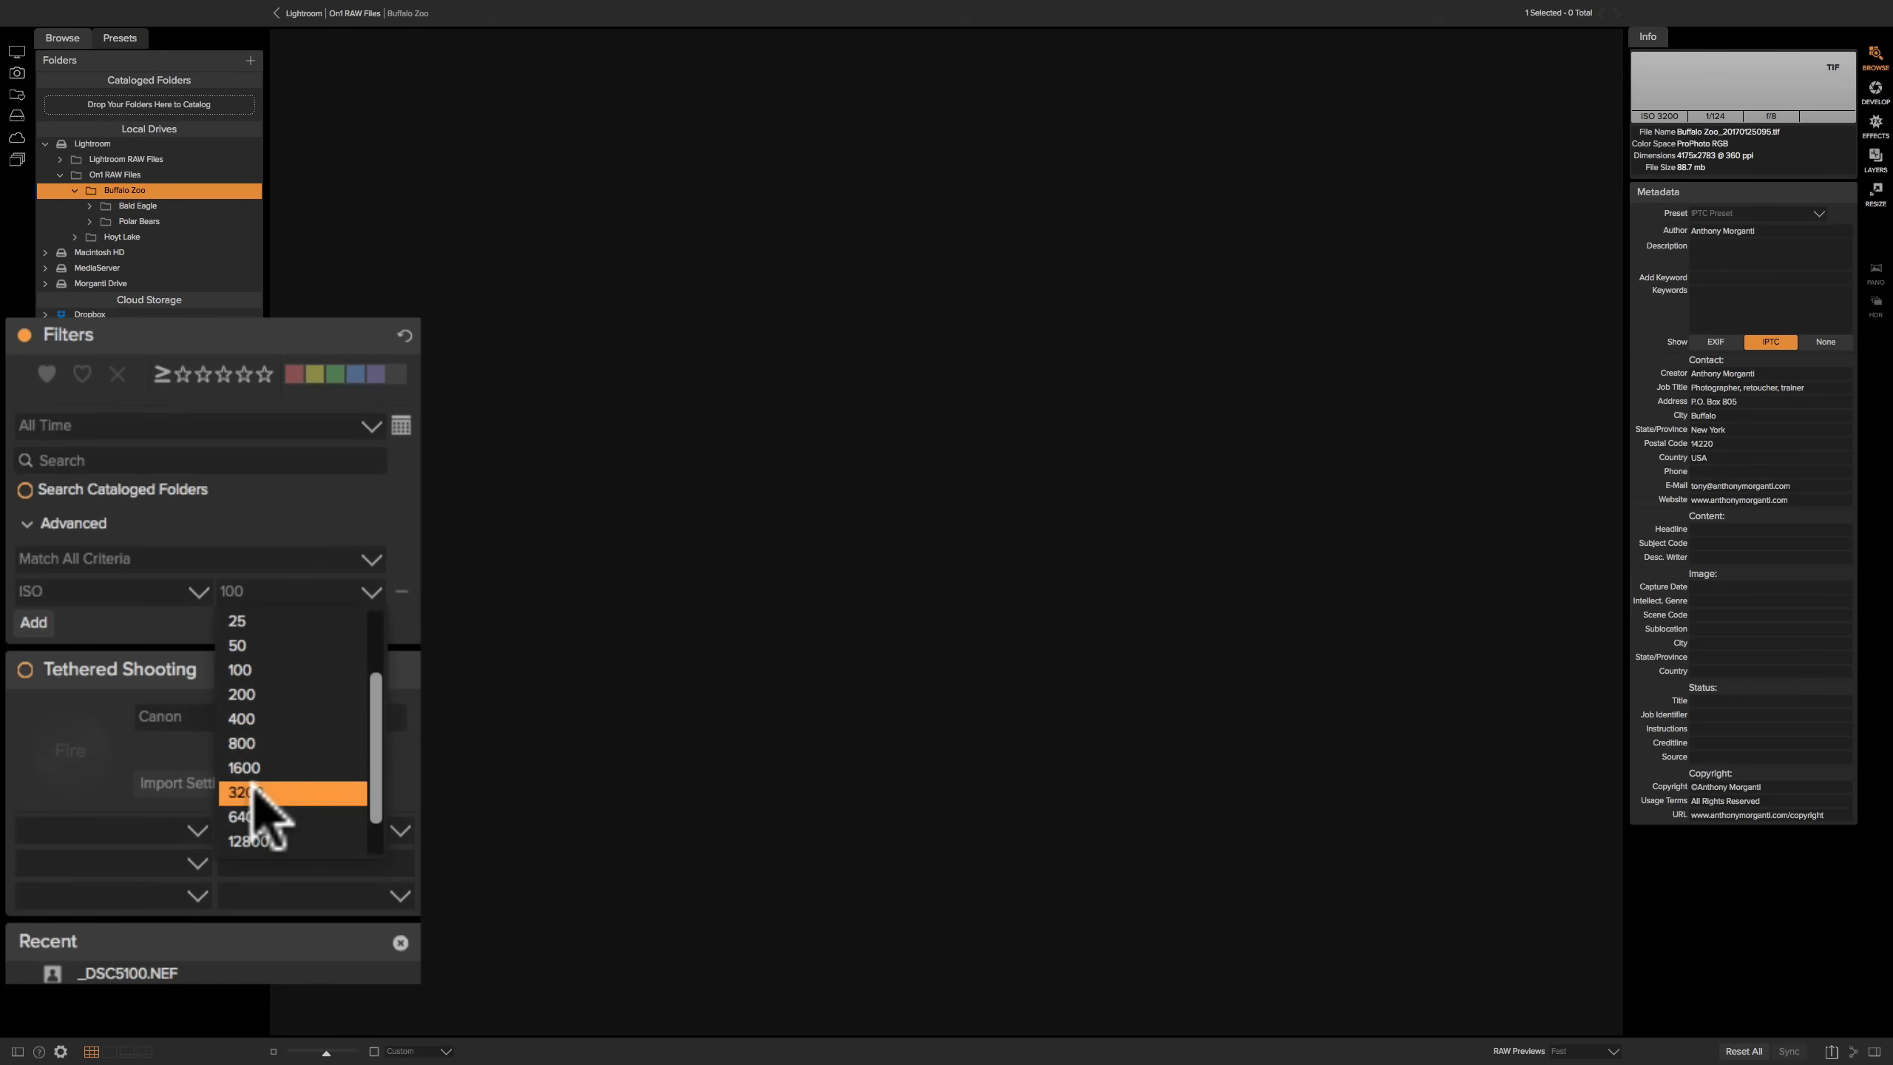
click(253, 787)
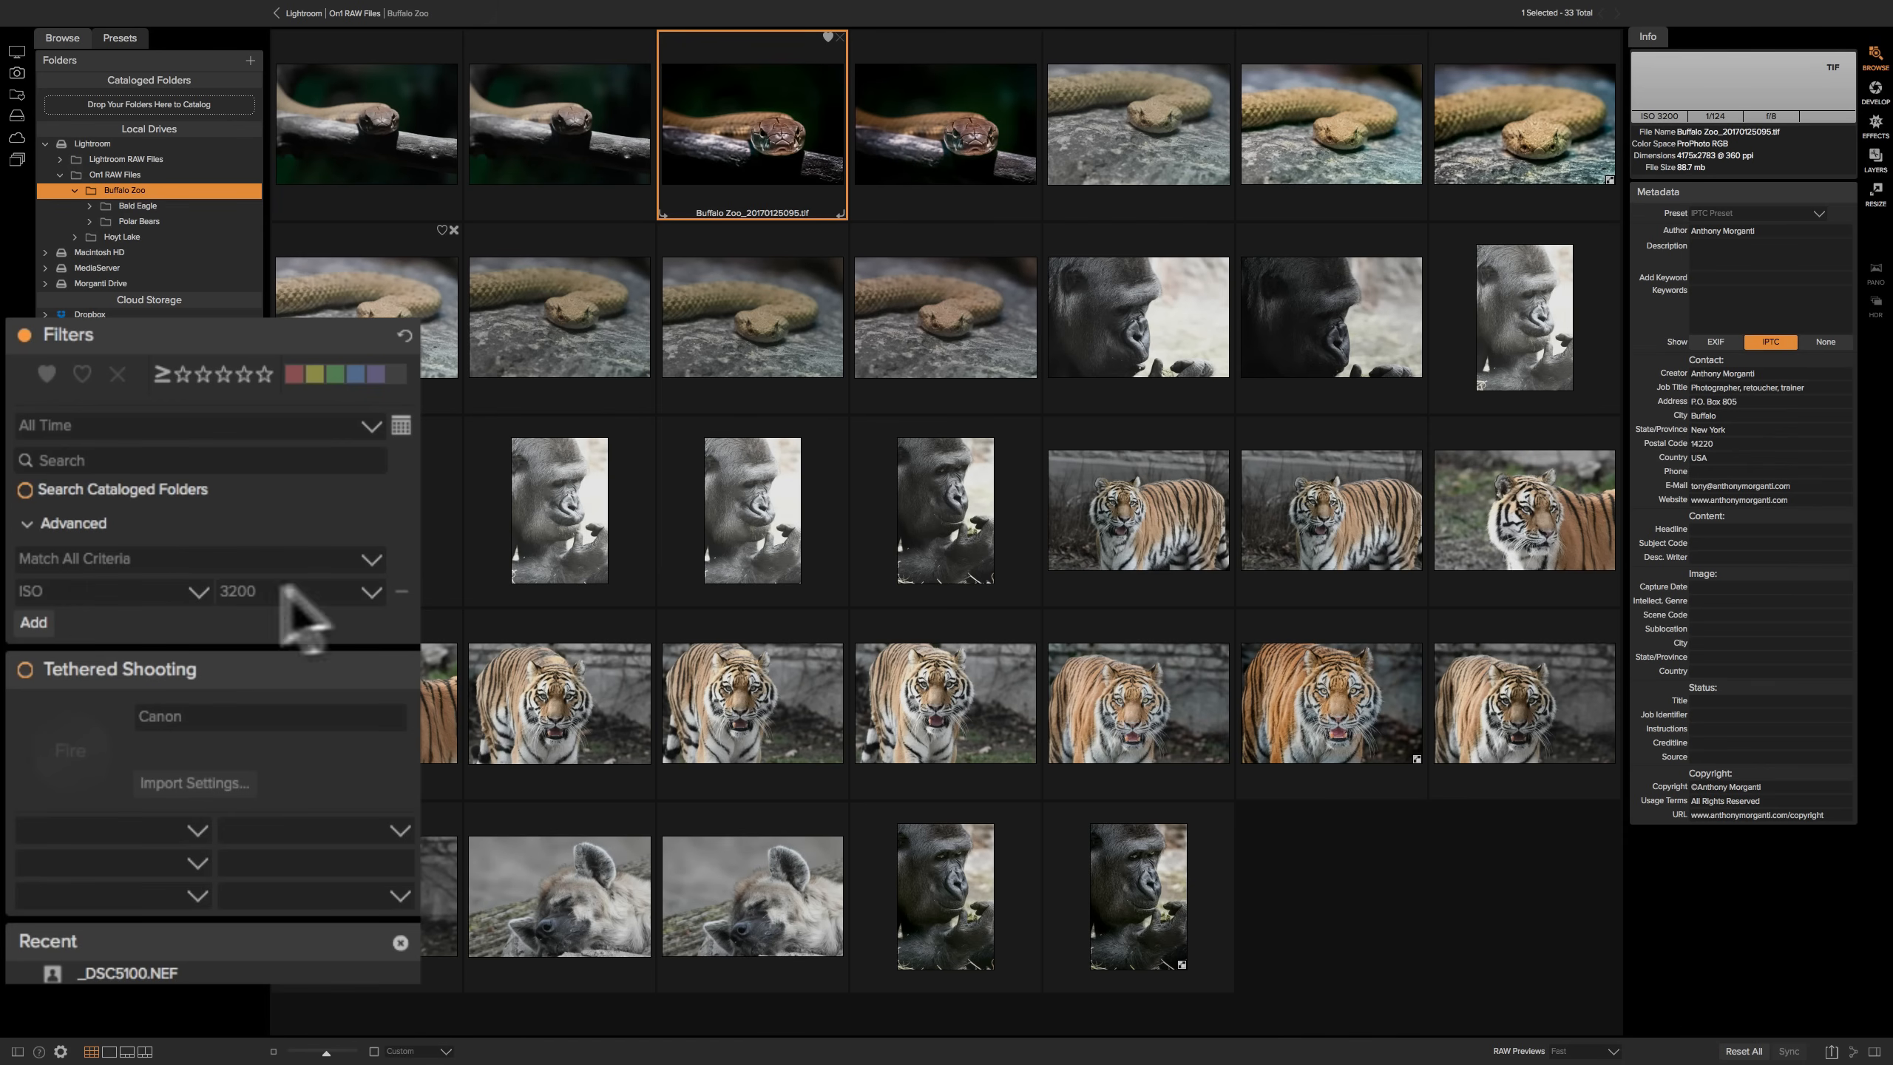
Add a second filter criterion for Focal Length with the value 500
click(34, 623)
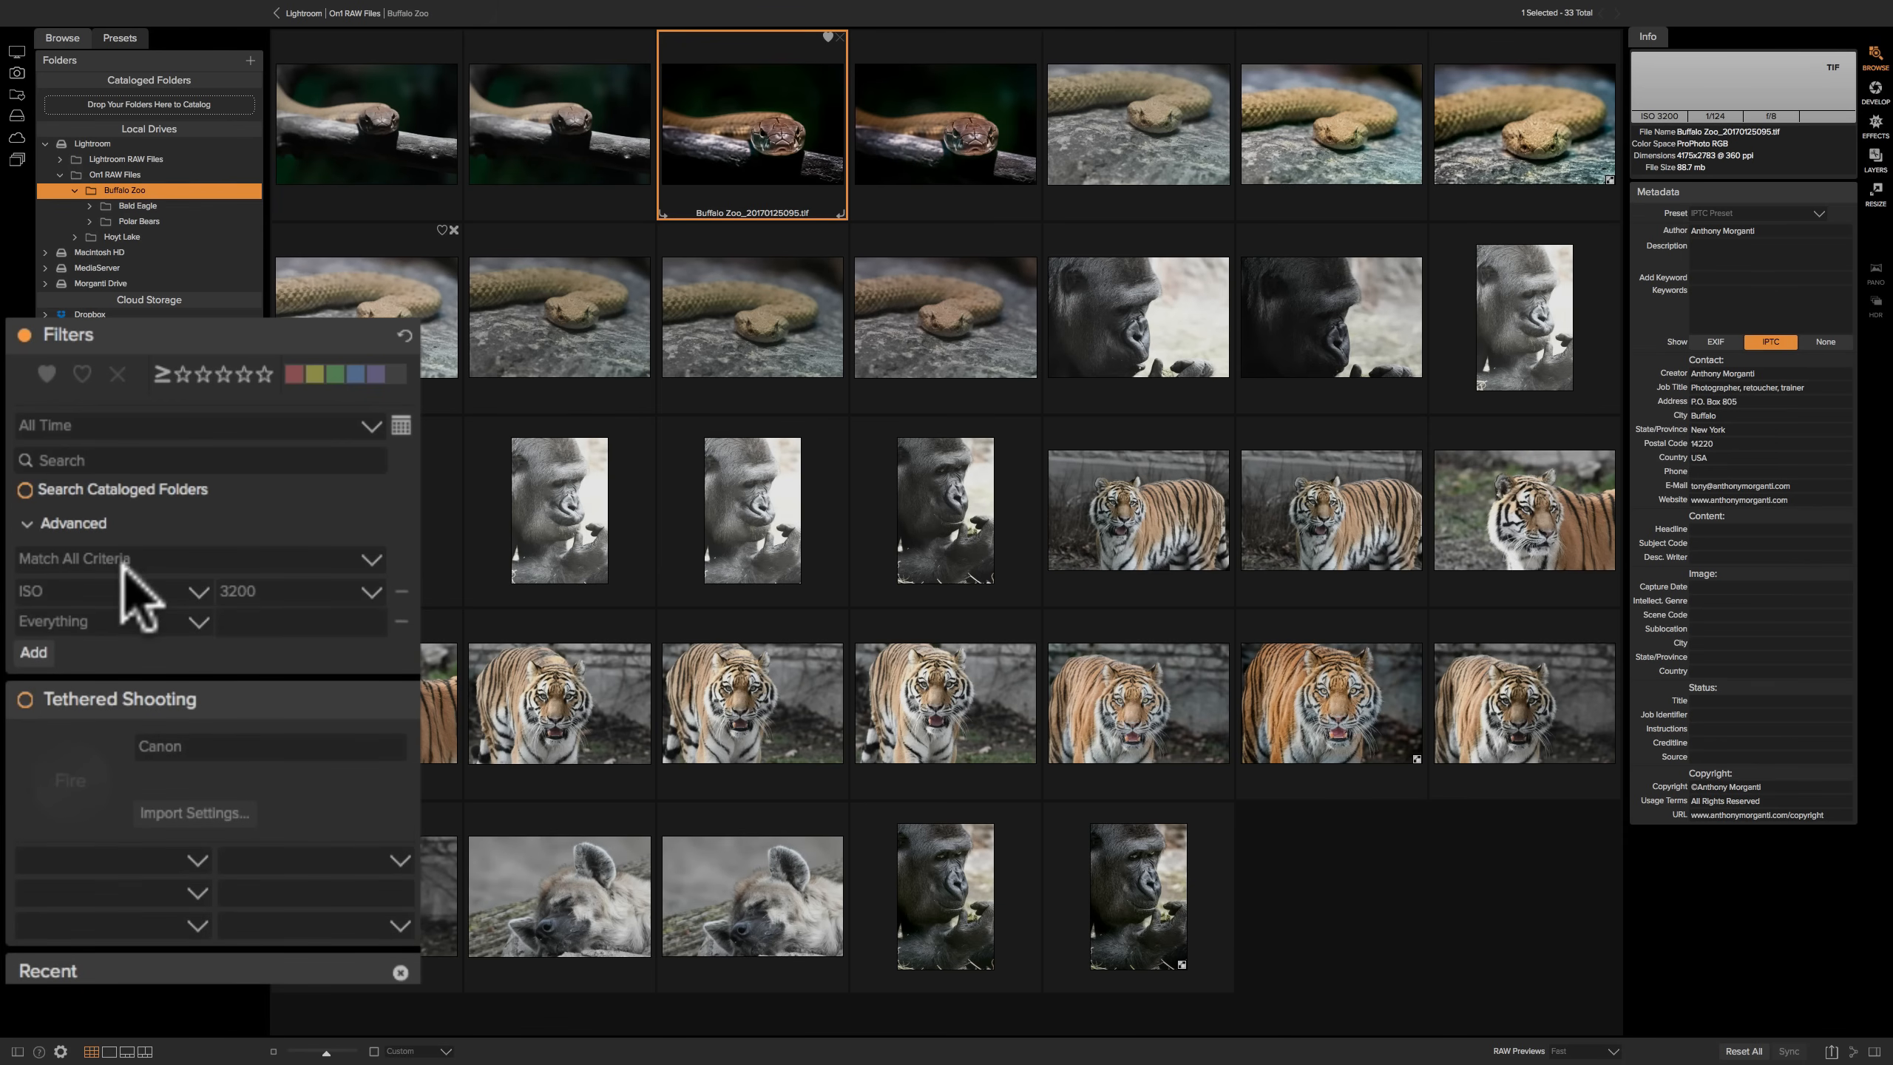
click(197, 621)
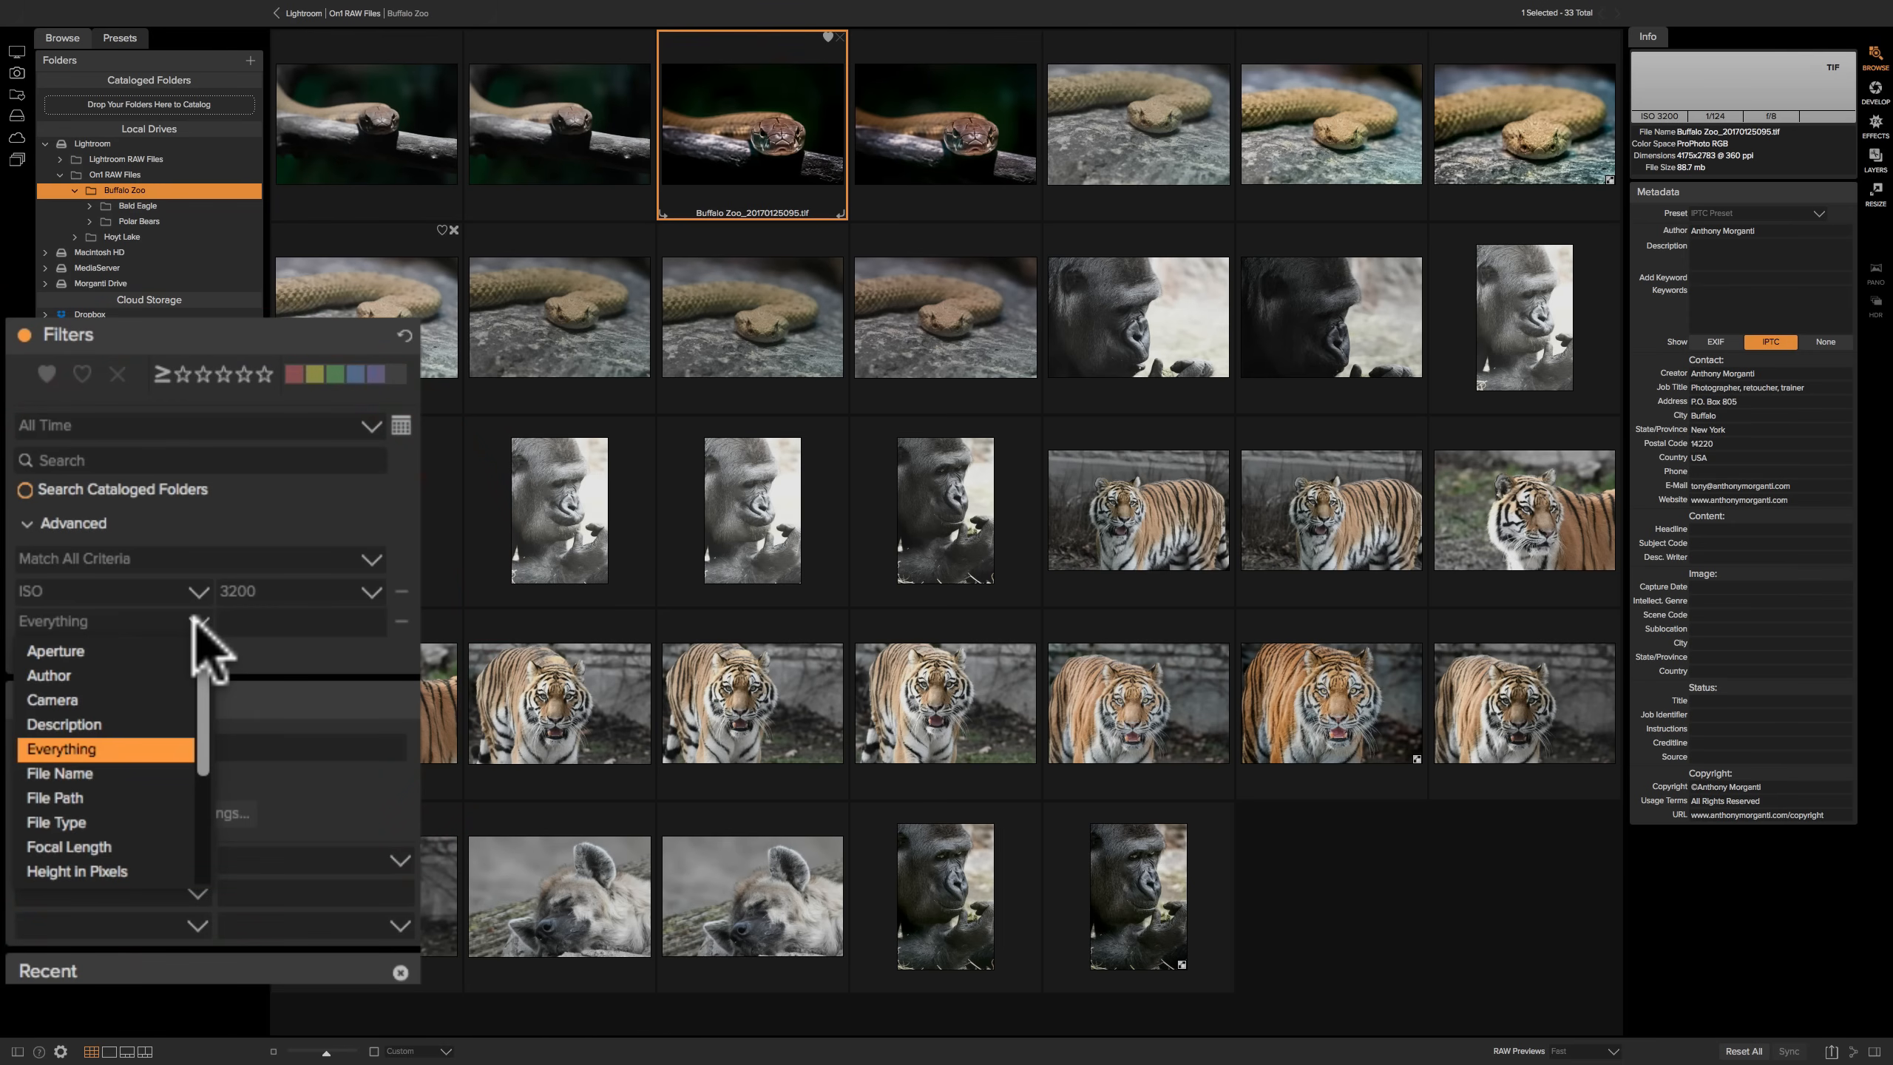
scroll(112, 716, down, 4)
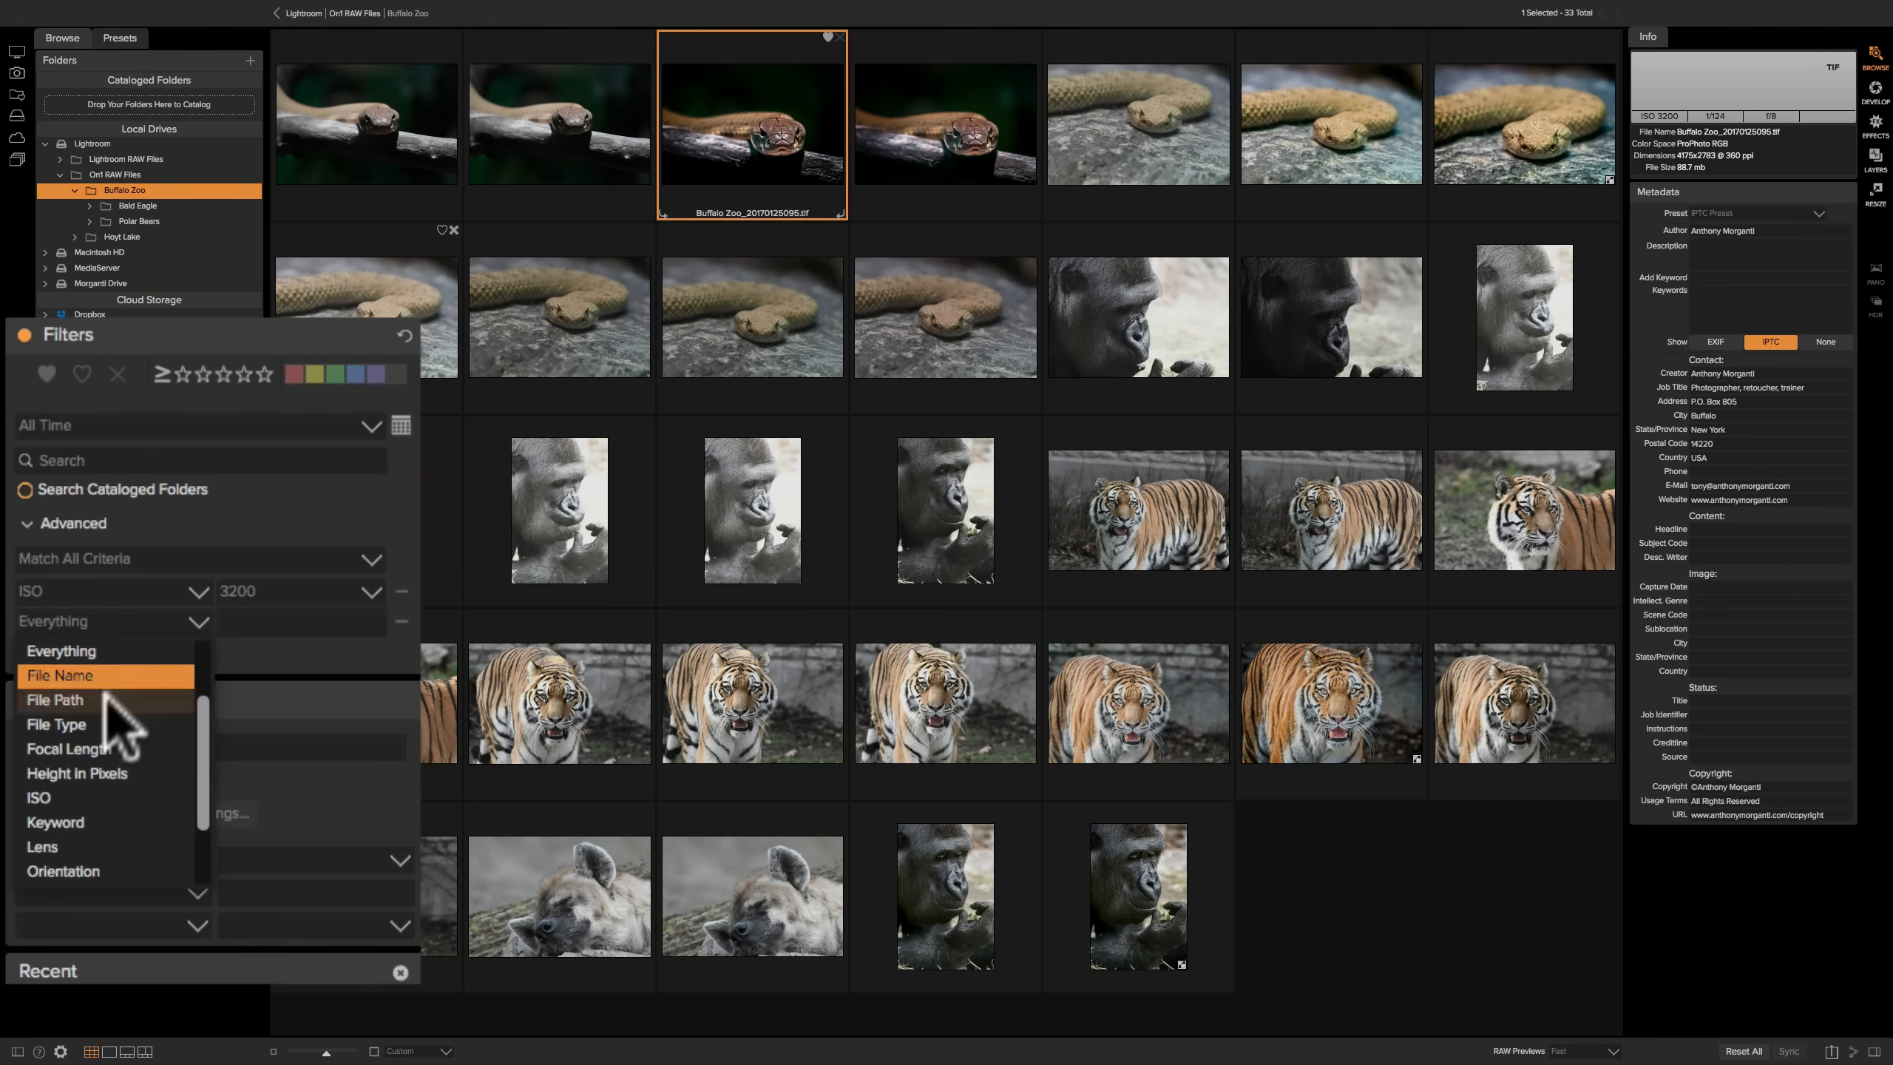
click(84, 750)
click(305, 625)
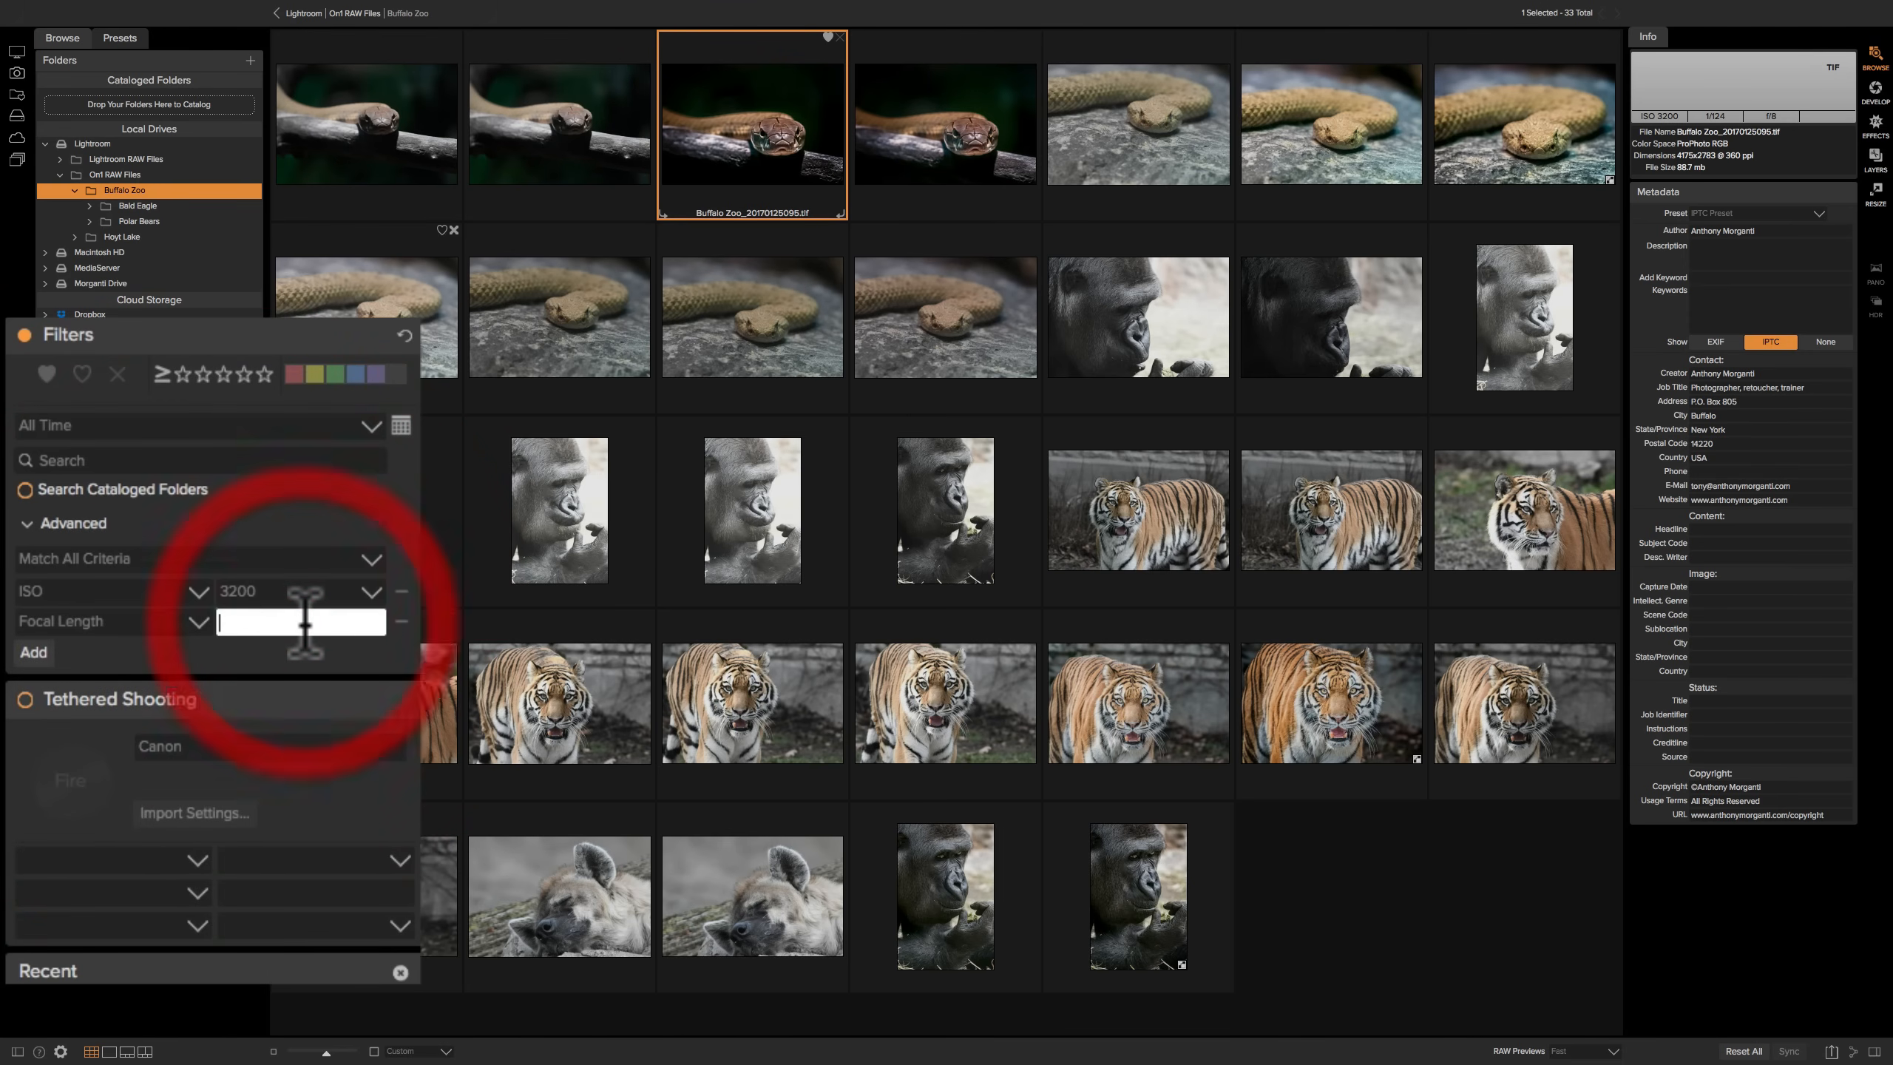
text(5)
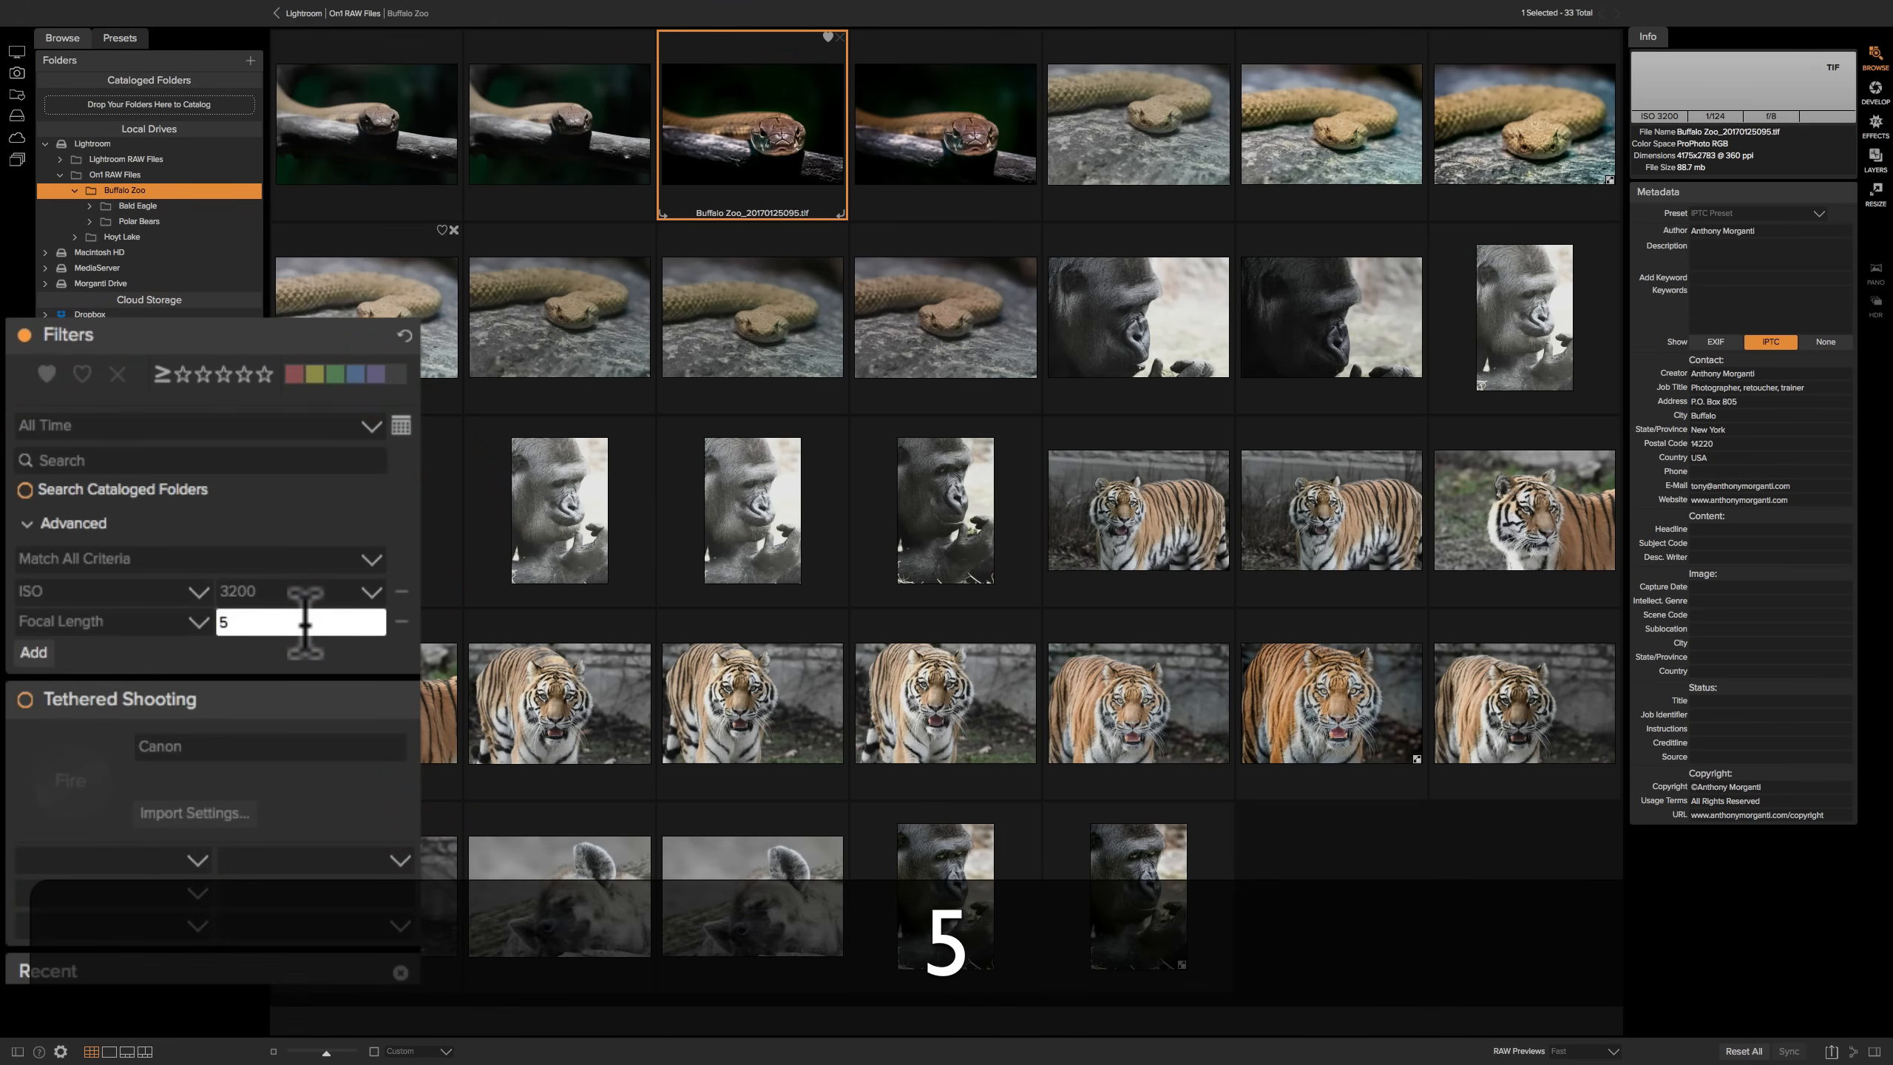
text(00)
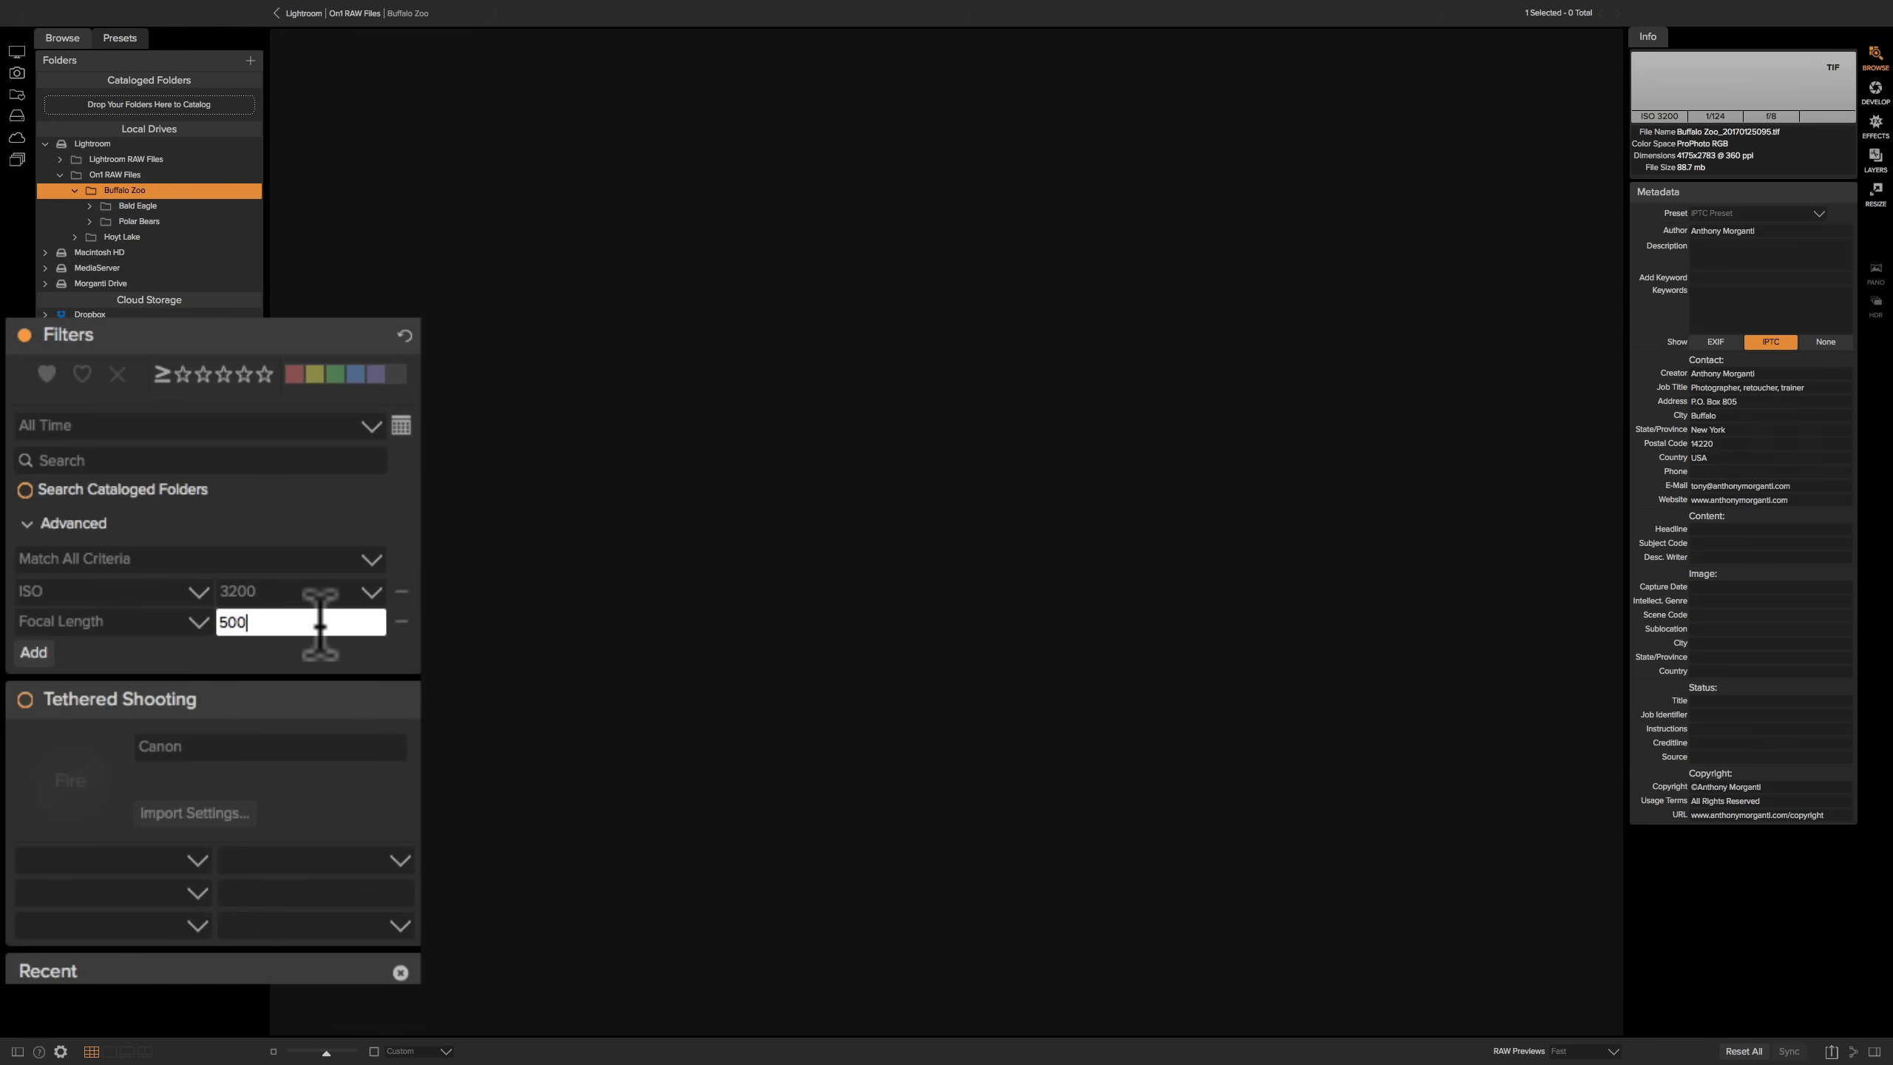
Set the Focal Length criterion to 300 and apply it alongside the ISO criterion
double_click(250, 622)
text(3)
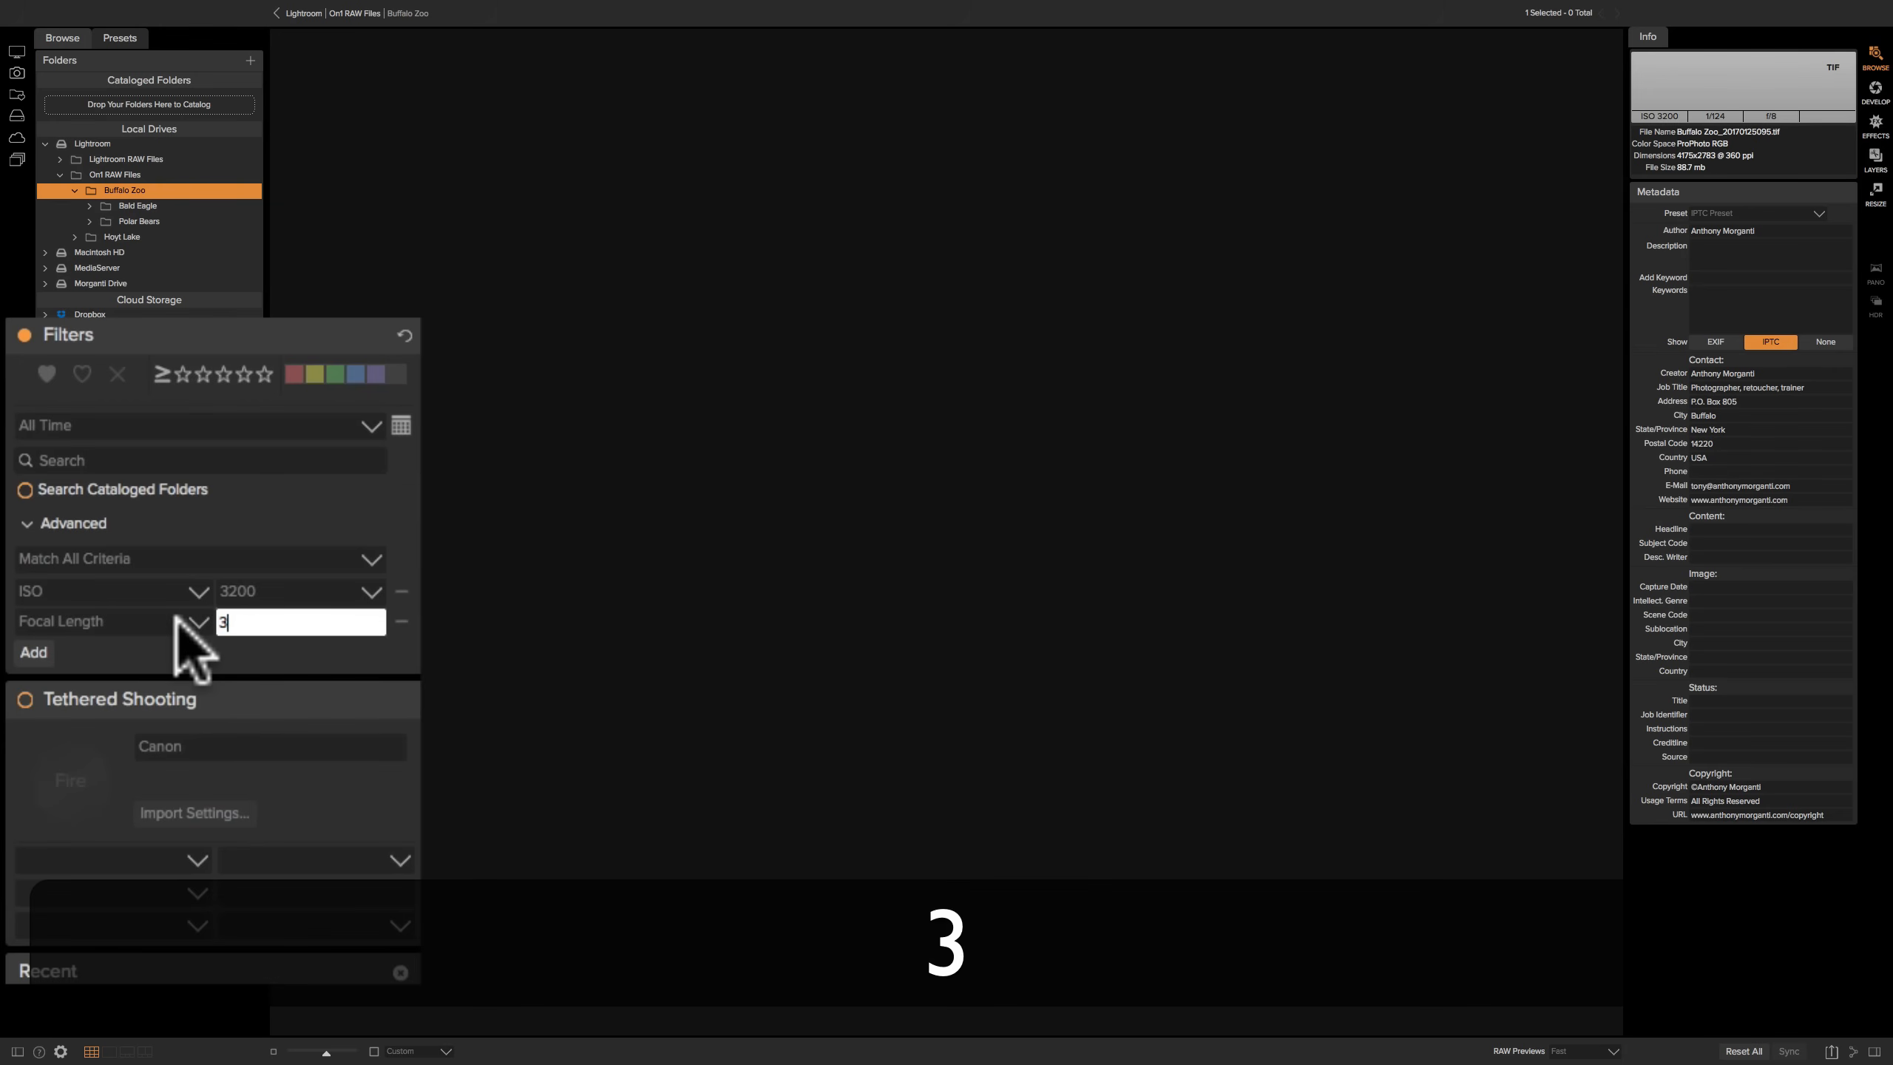
text(00)
key(Return)
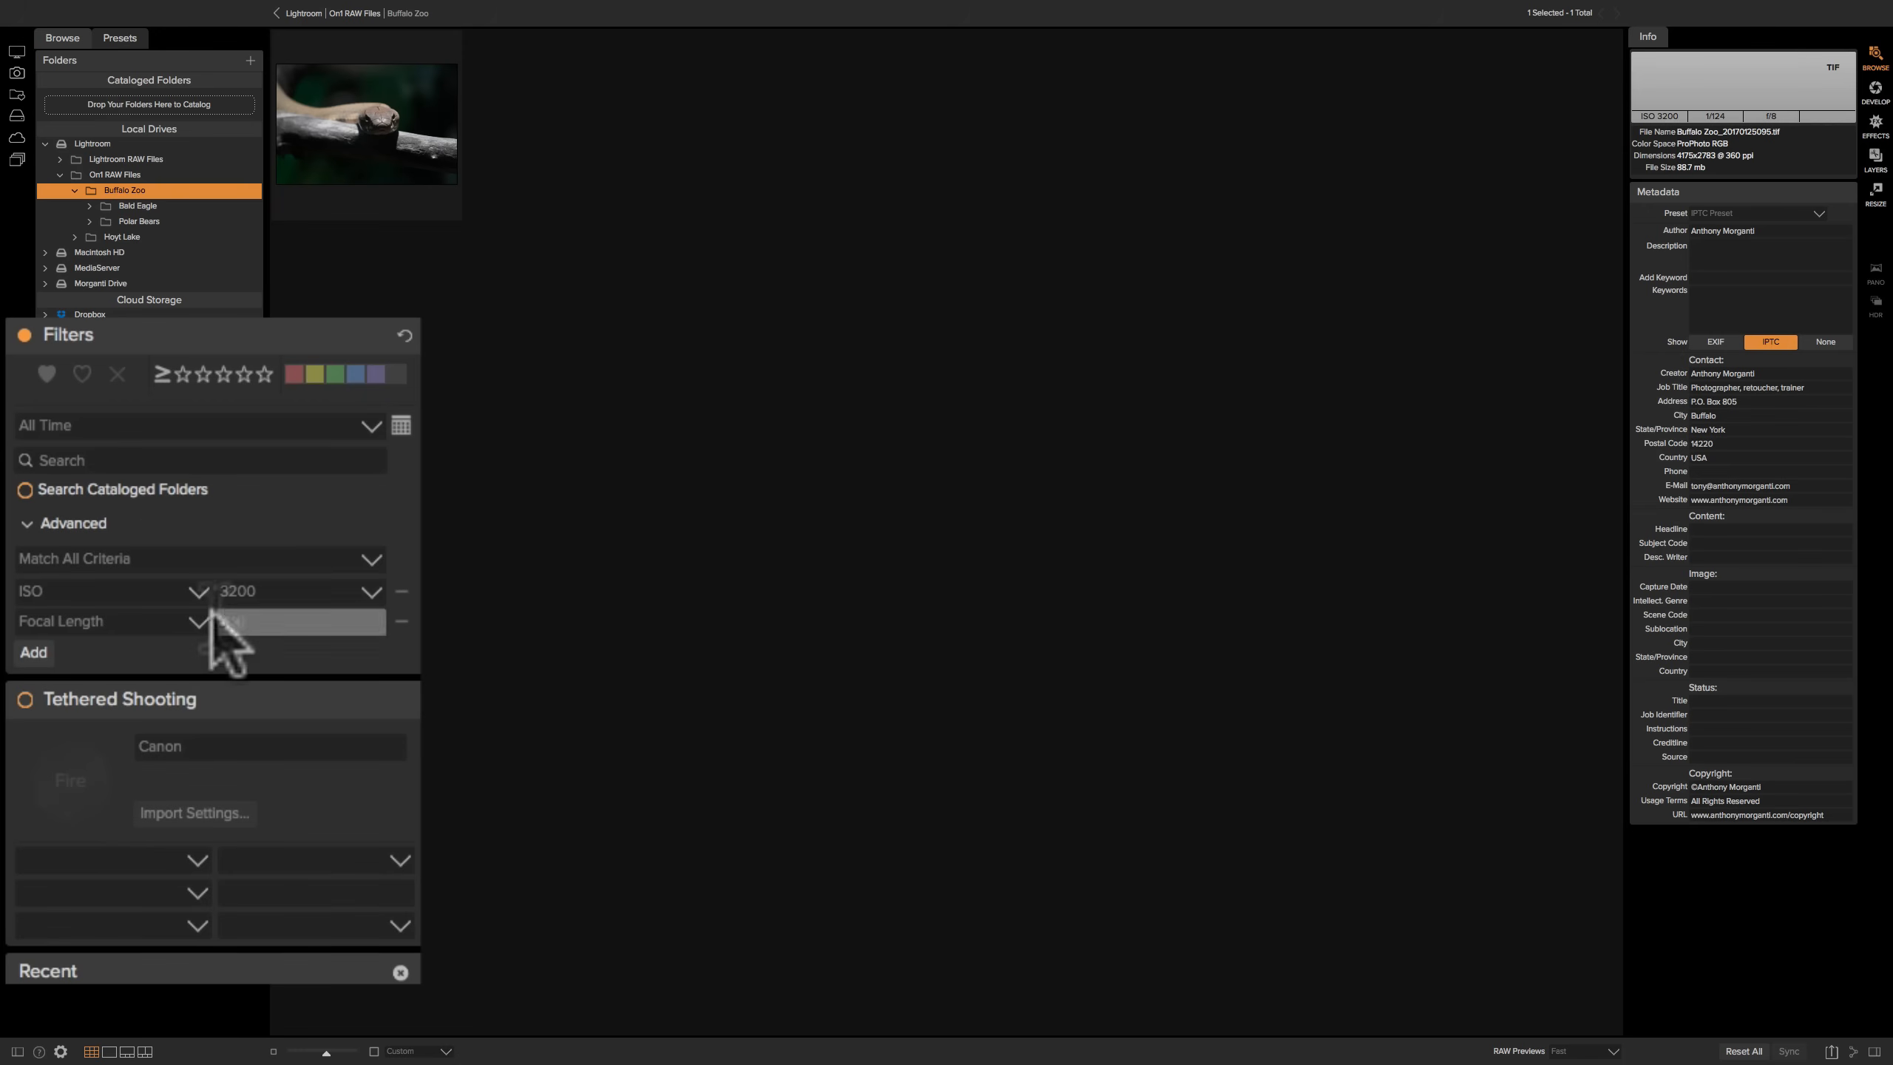
click(239, 611)
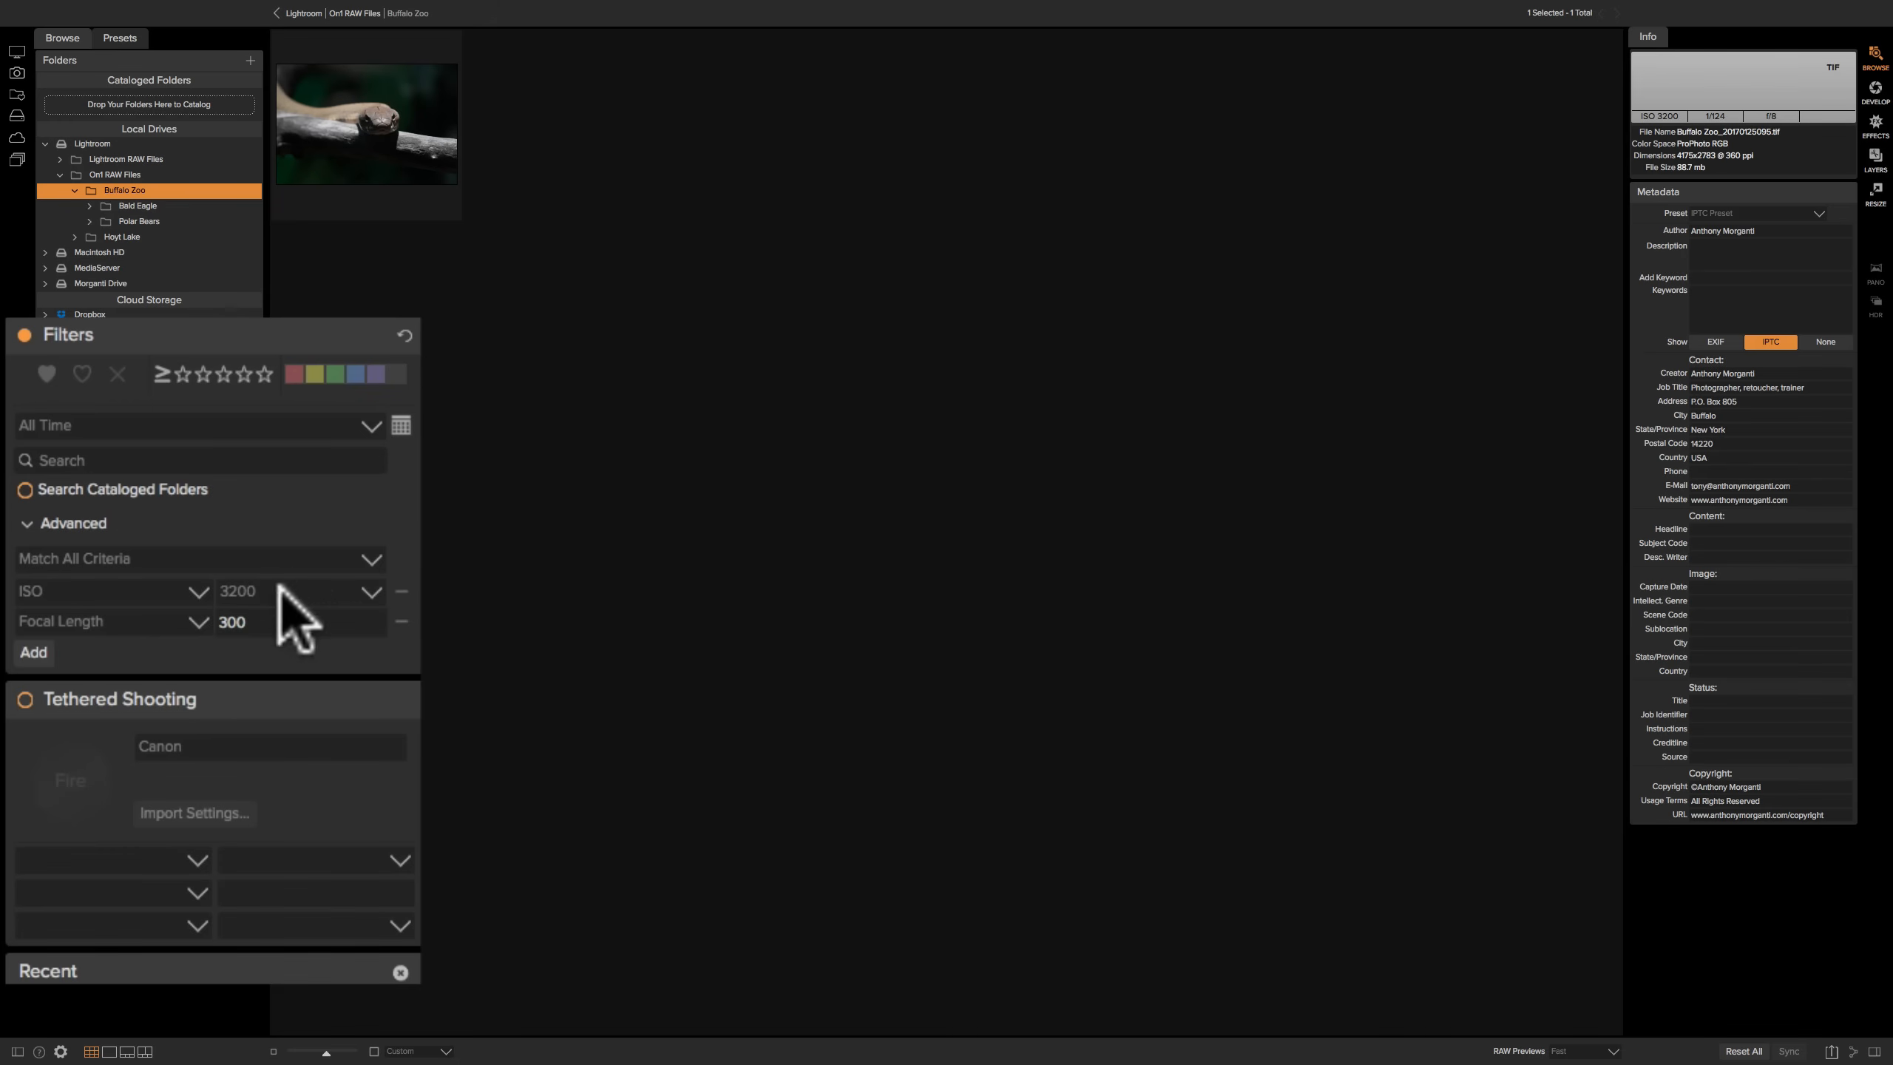
Switch the filter matching to Match Any Criteria to compare the photos, and return it to Match All Criteria
click(361, 557)
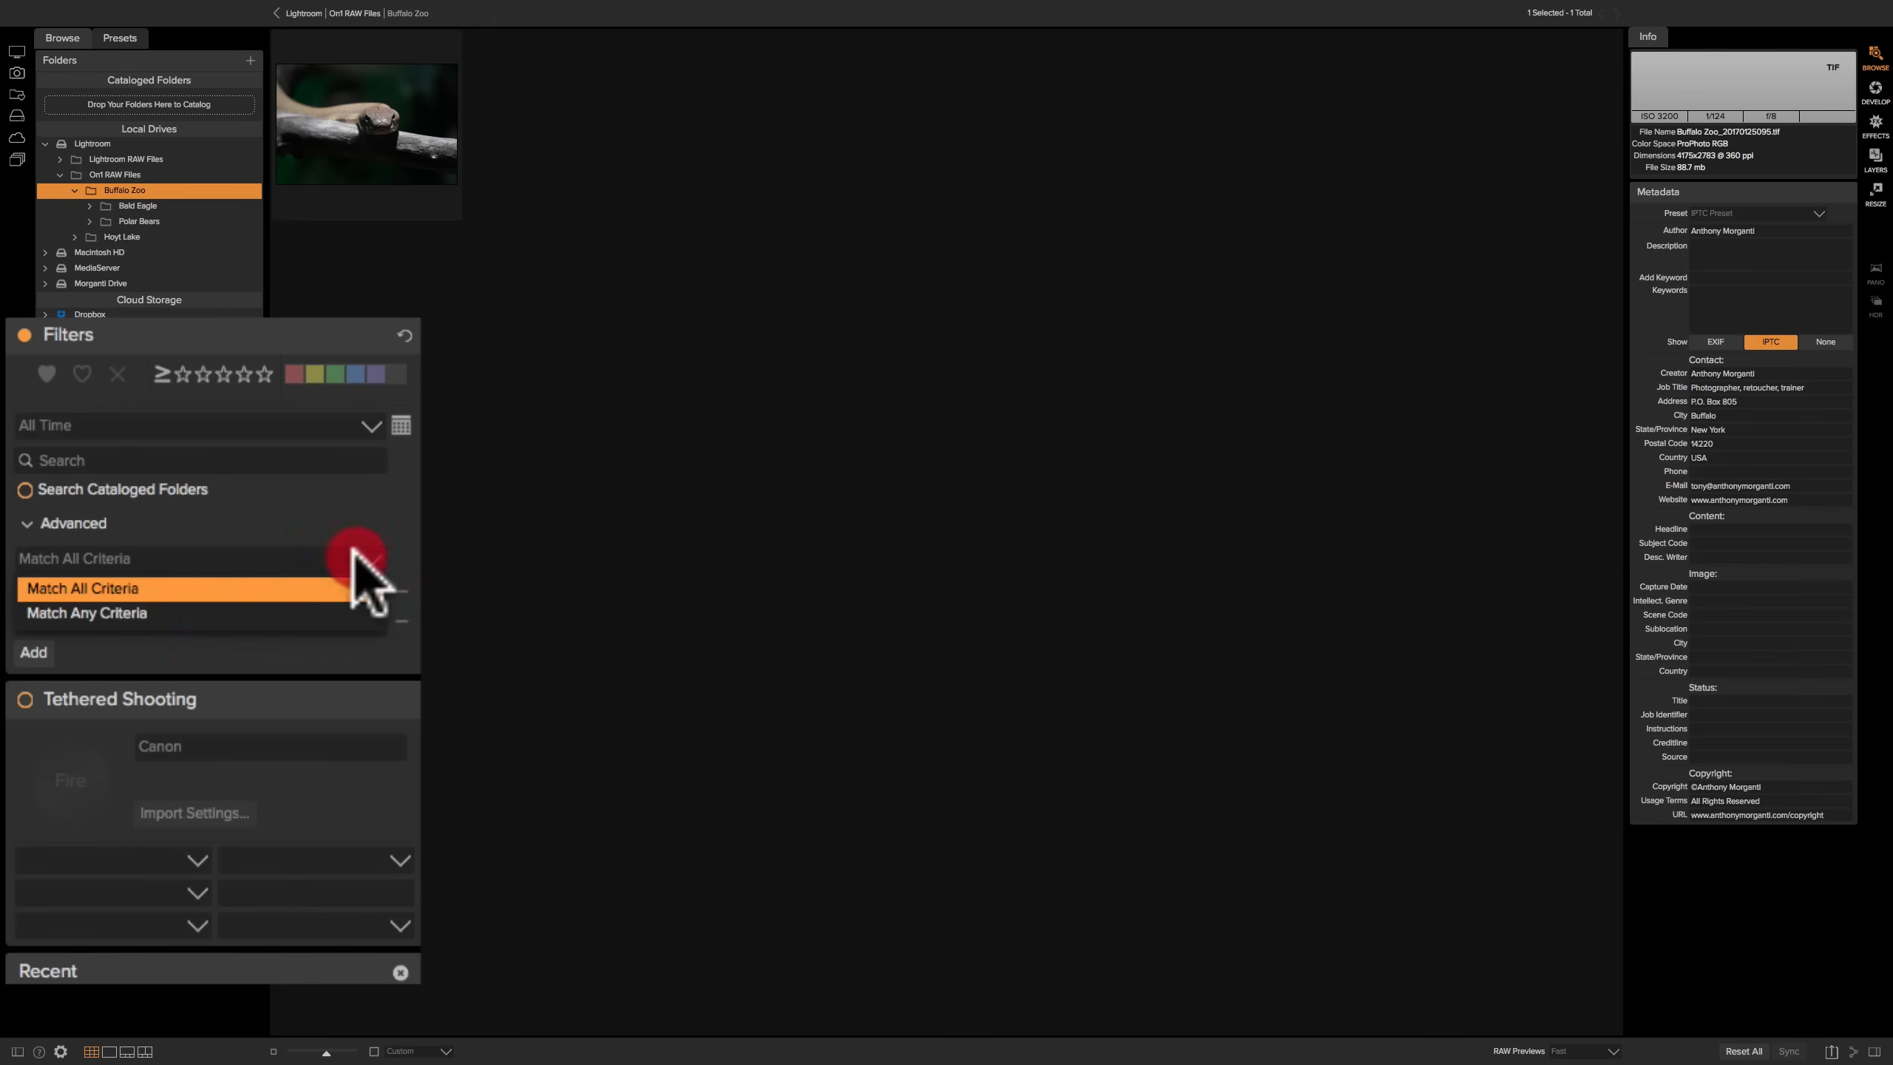
click(157, 613)
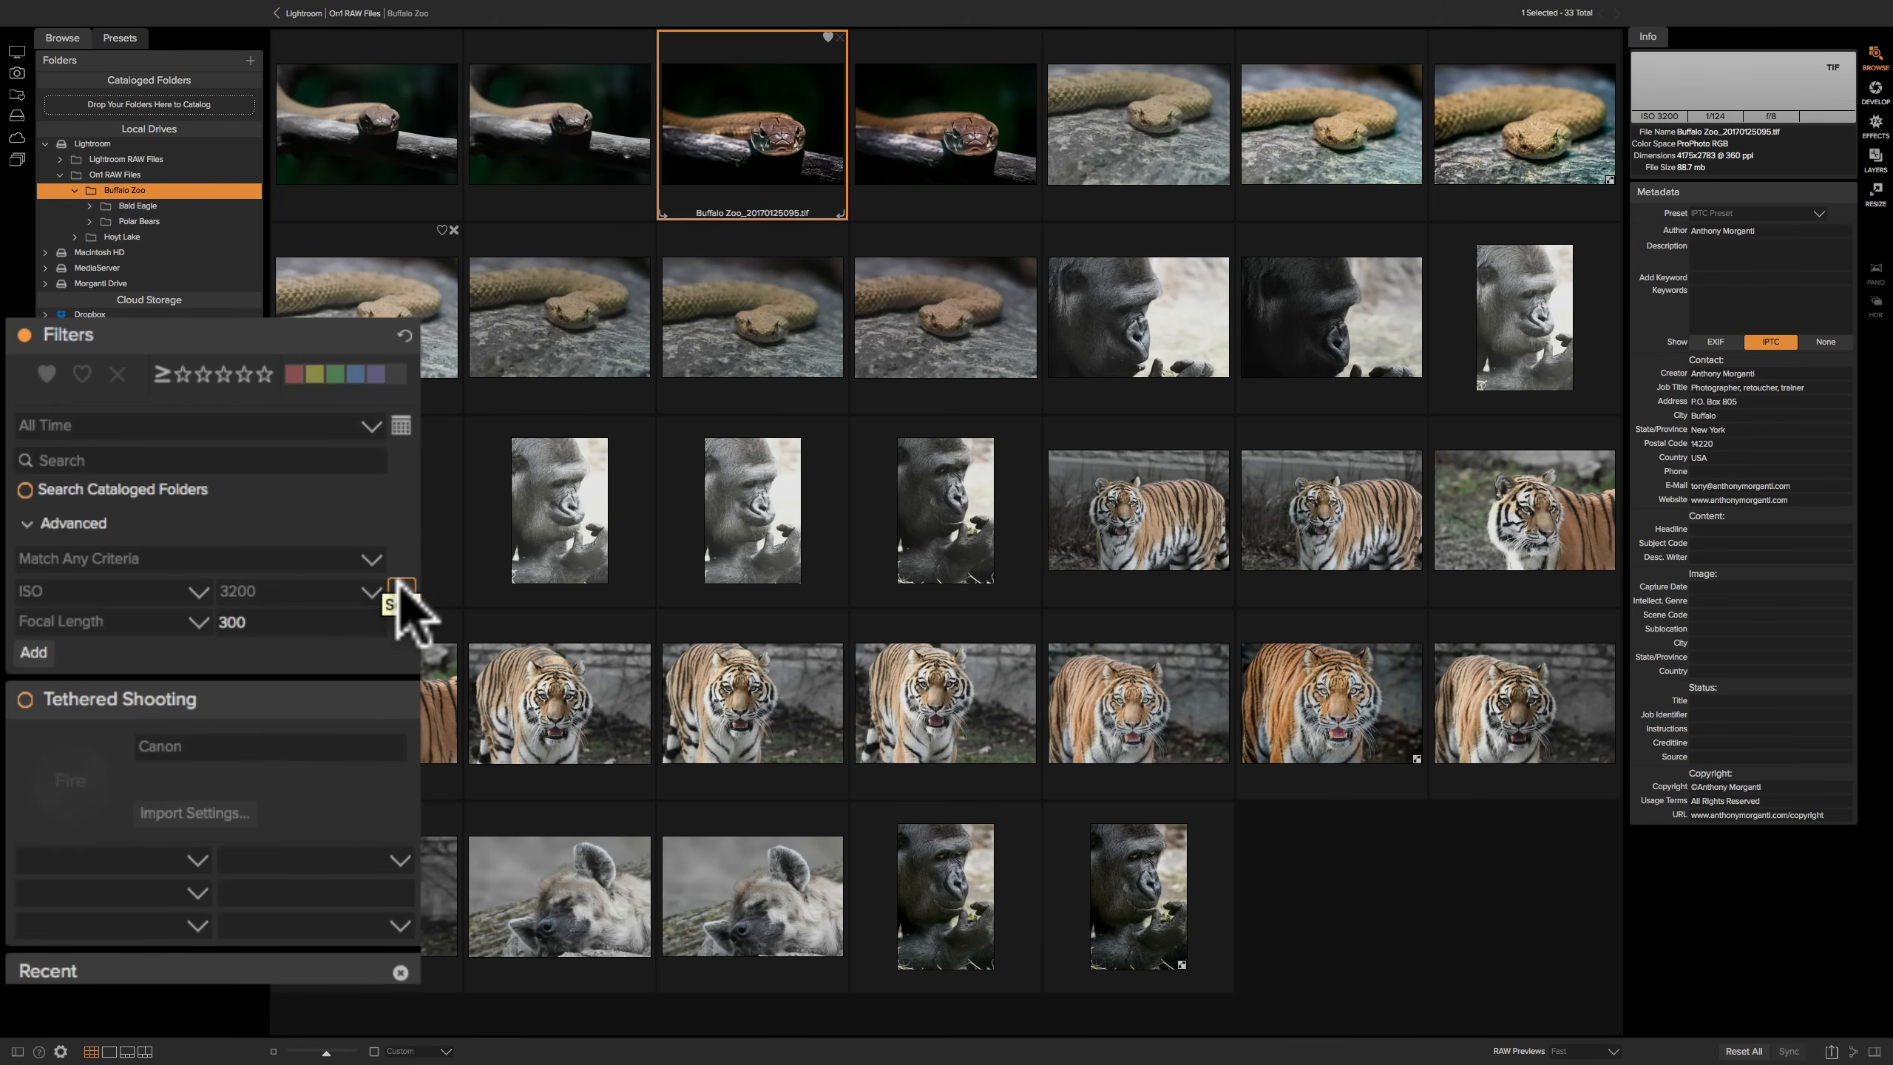
click(354, 563)
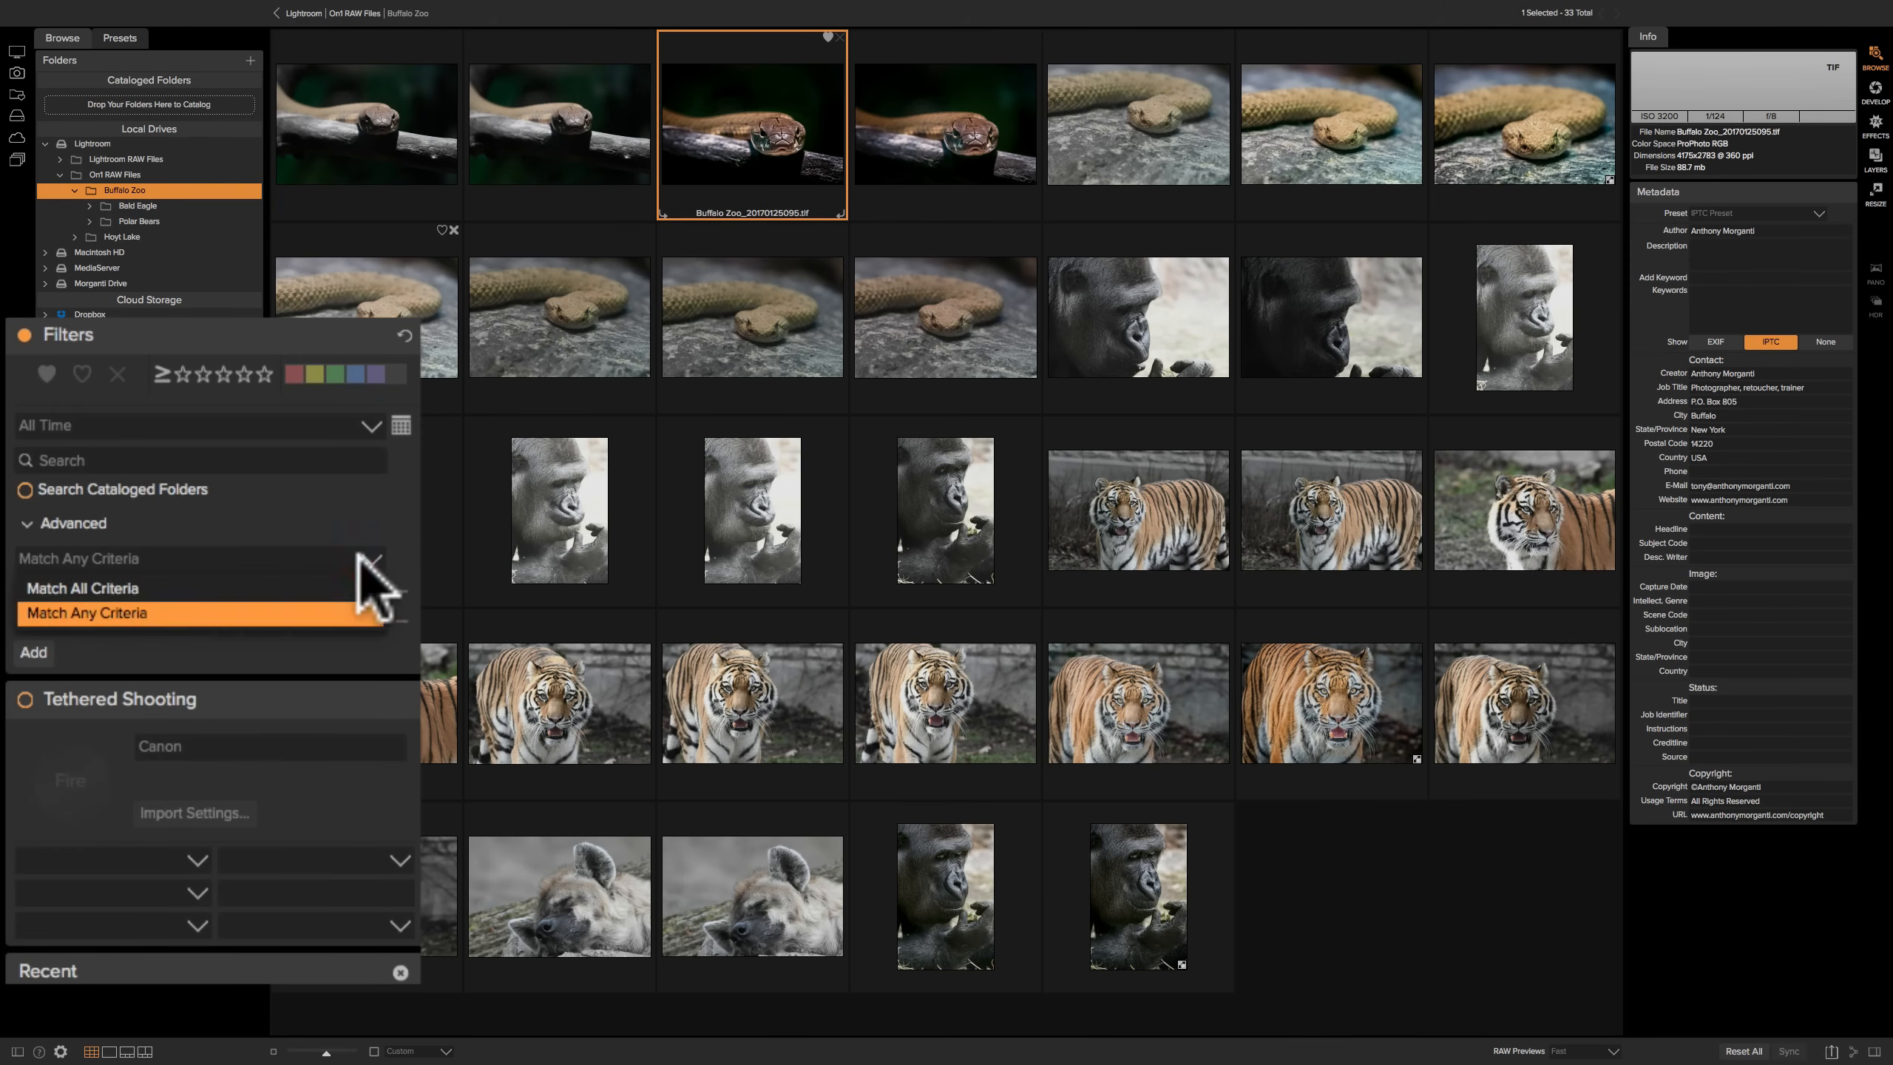
click(82, 590)
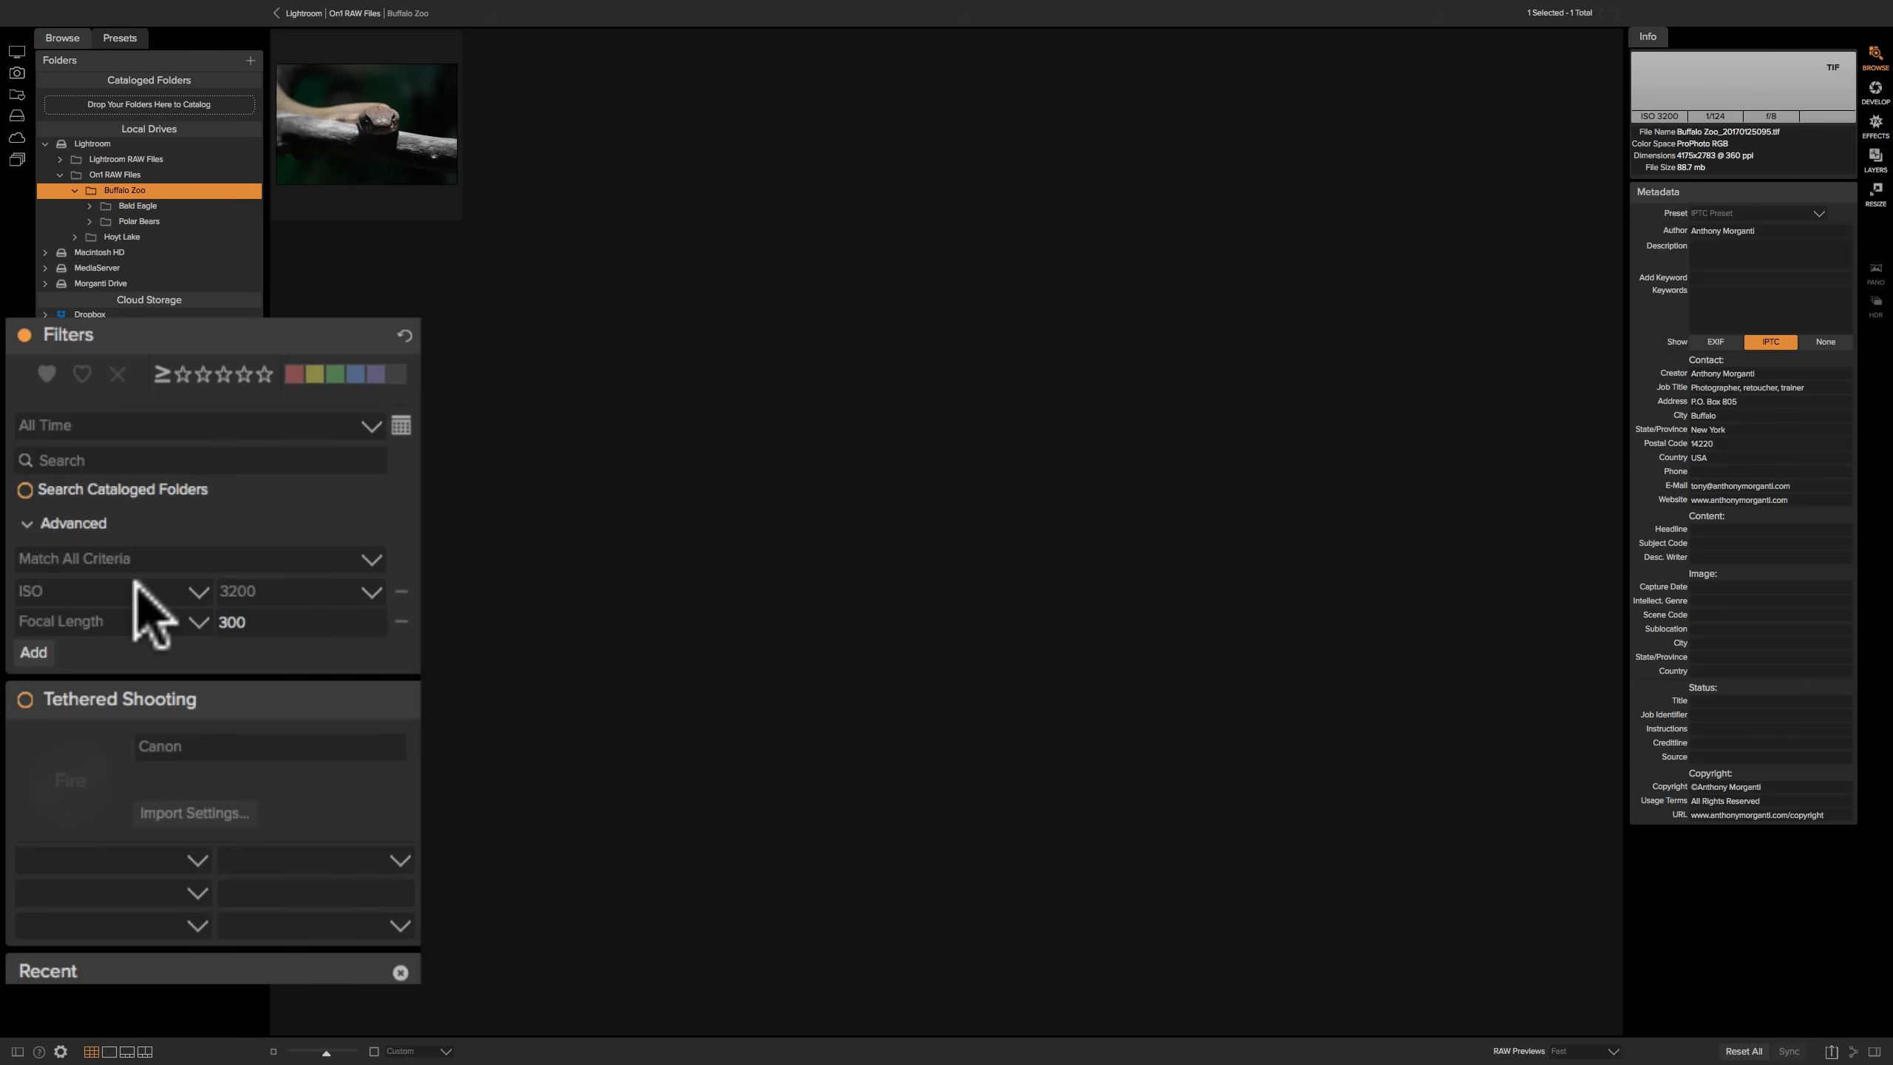
Remove the Focal Length and ISO criteria from the advanced filter, reviewing the available criterion types in between
click(402, 622)
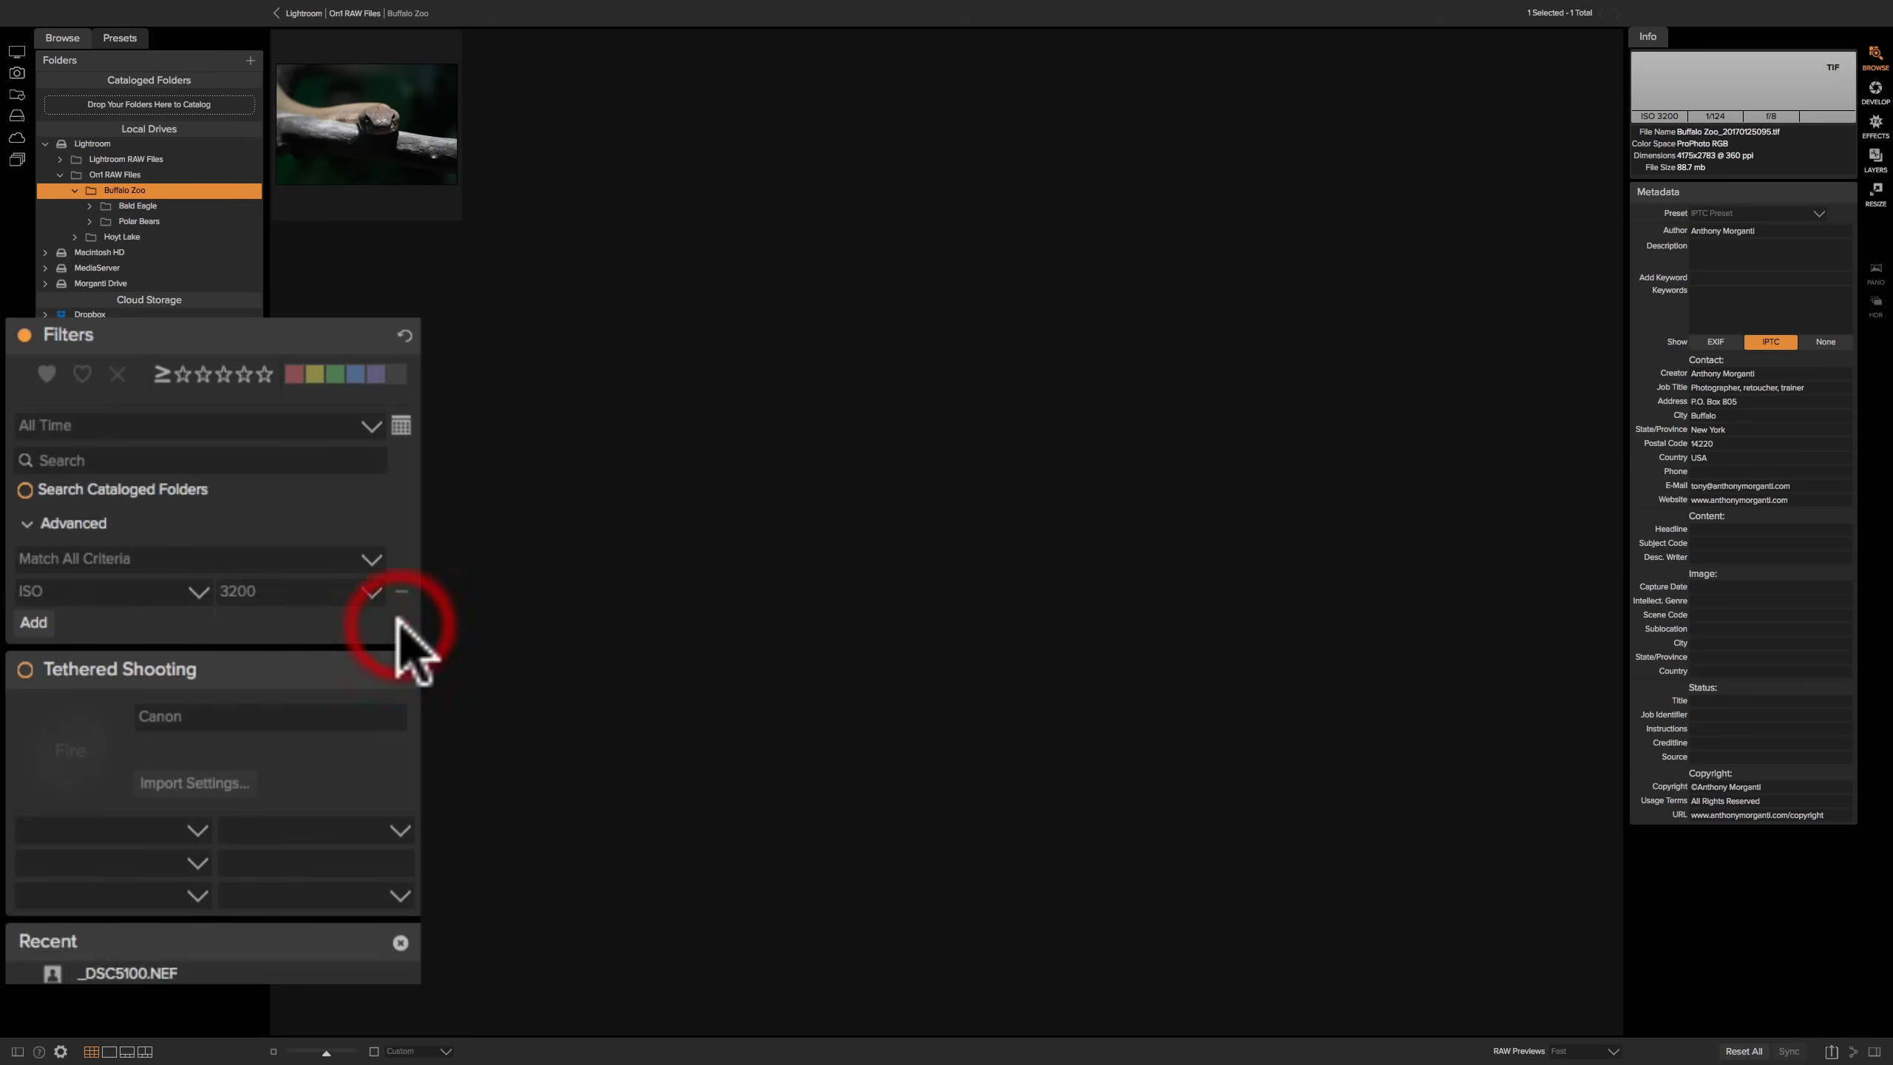
click(195, 585)
click(203, 634)
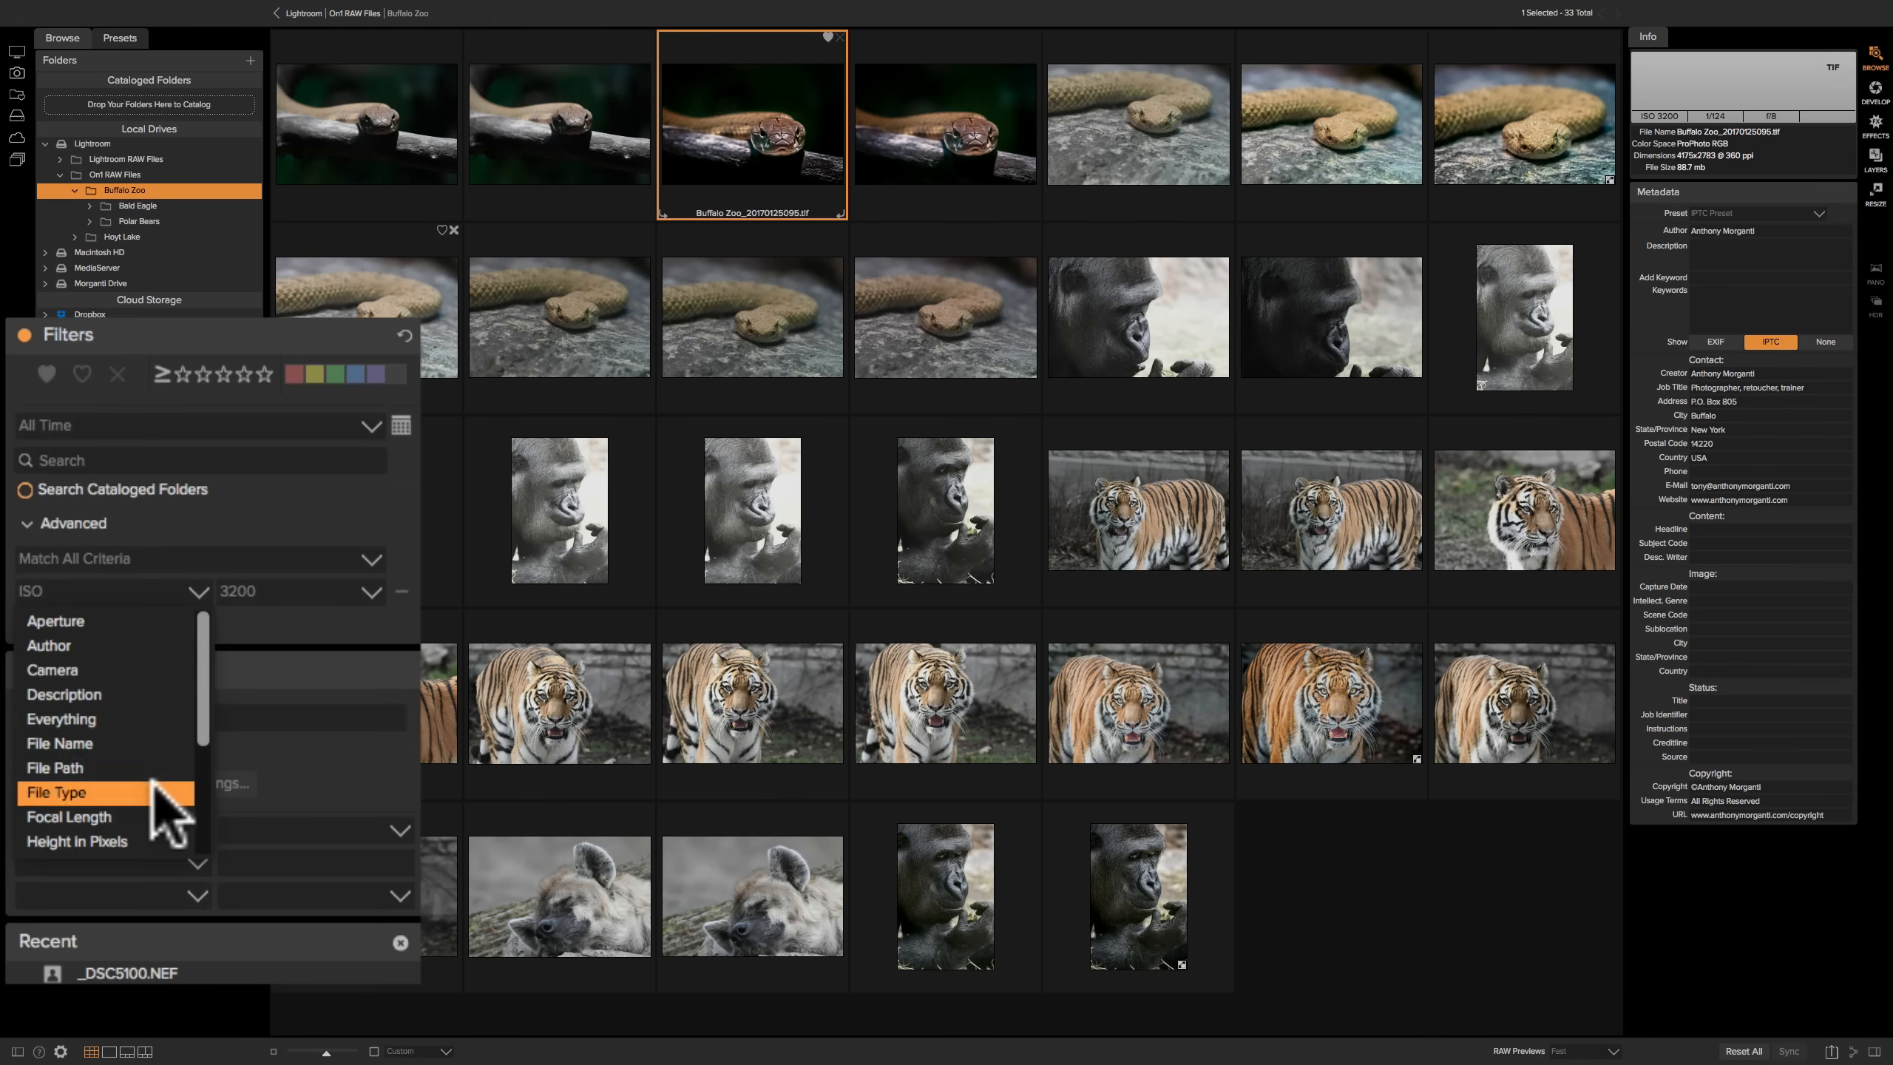
scroll(168, 791, down, 4)
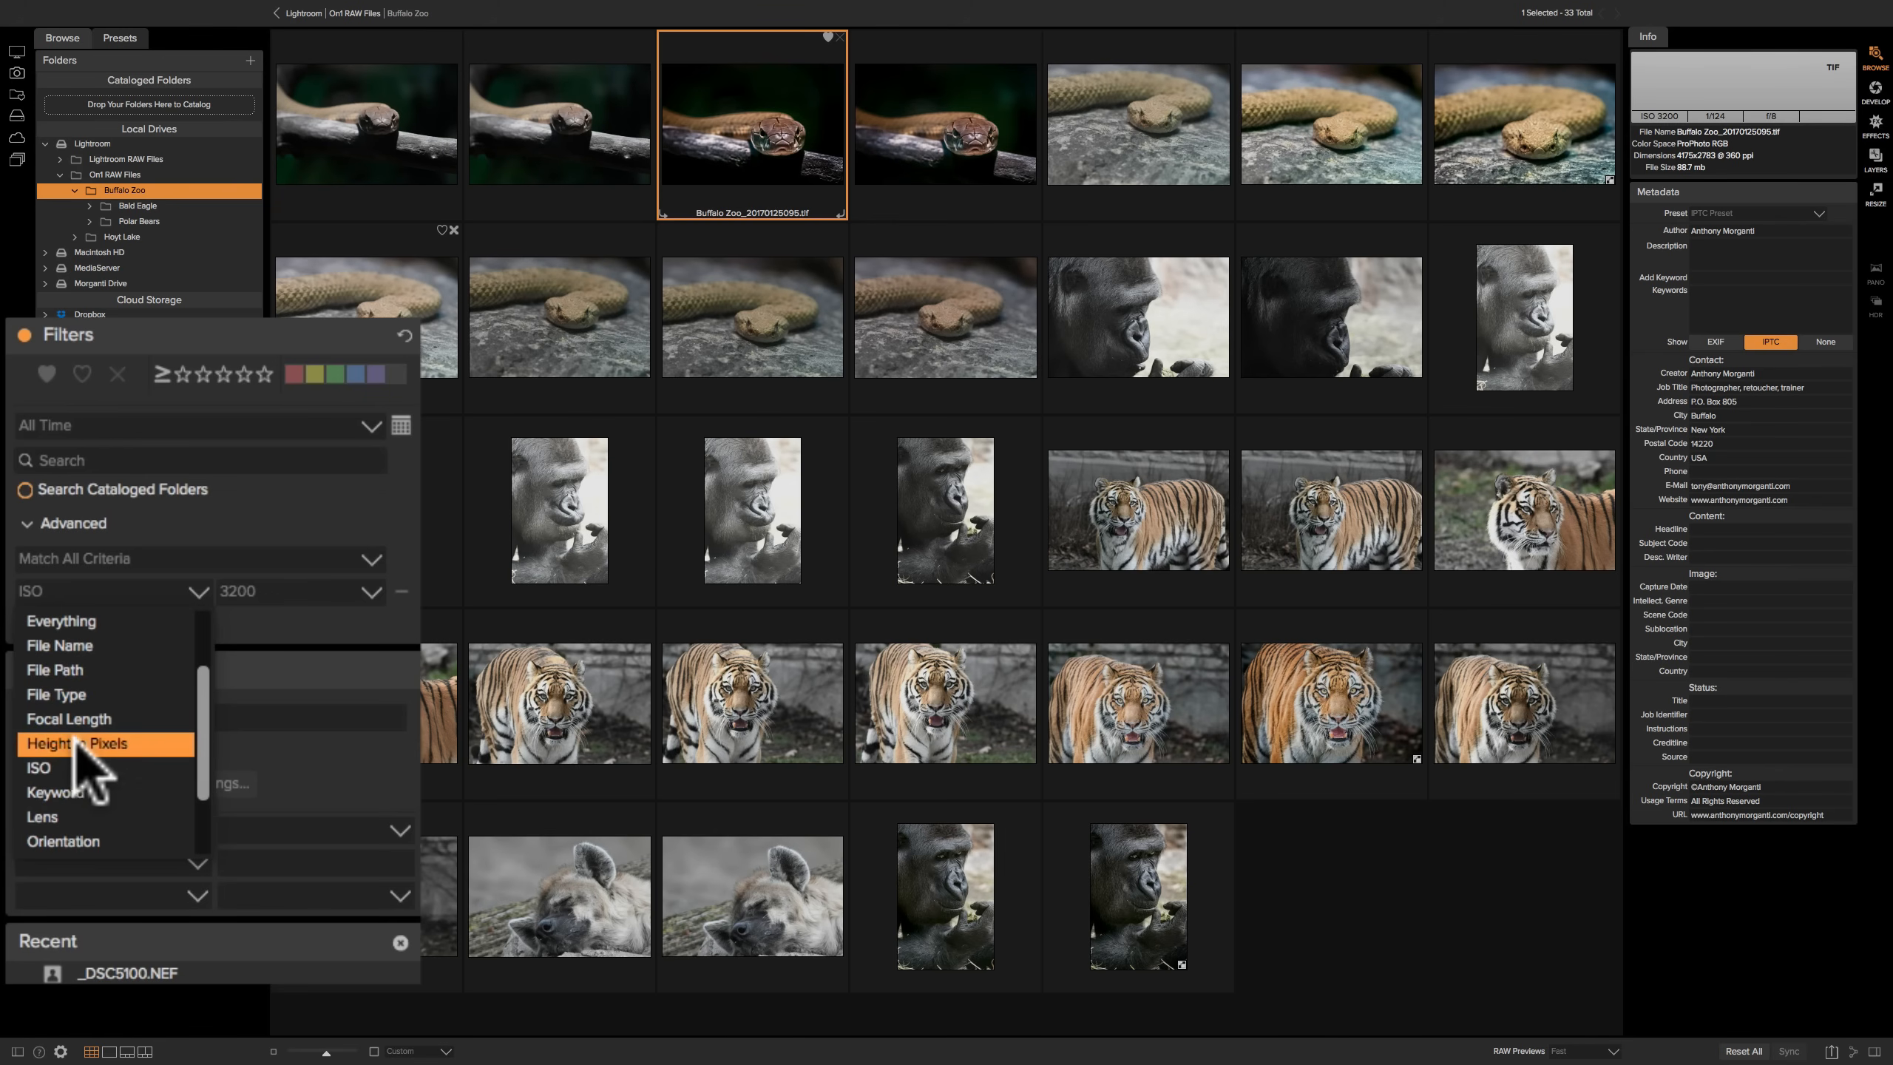
scroll(115, 752, down, 4)
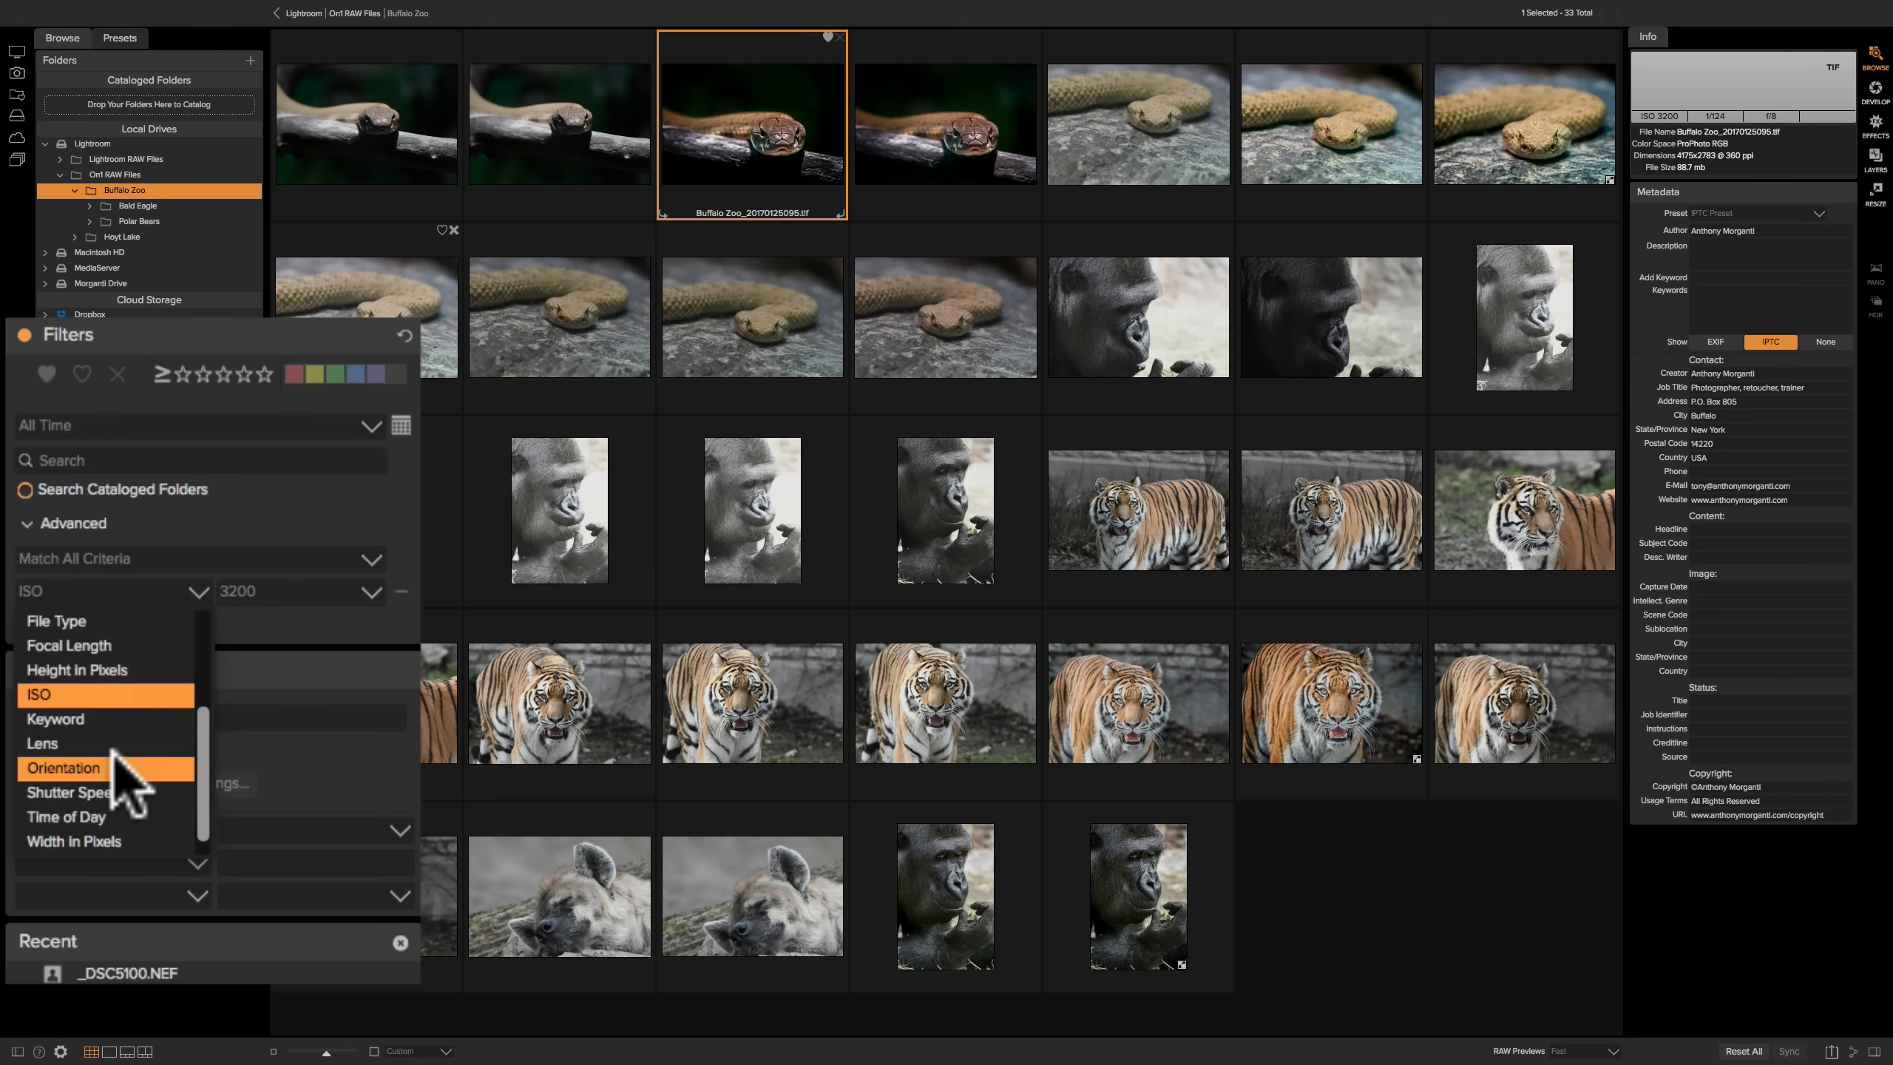
scroll(159, 723, up, 8)
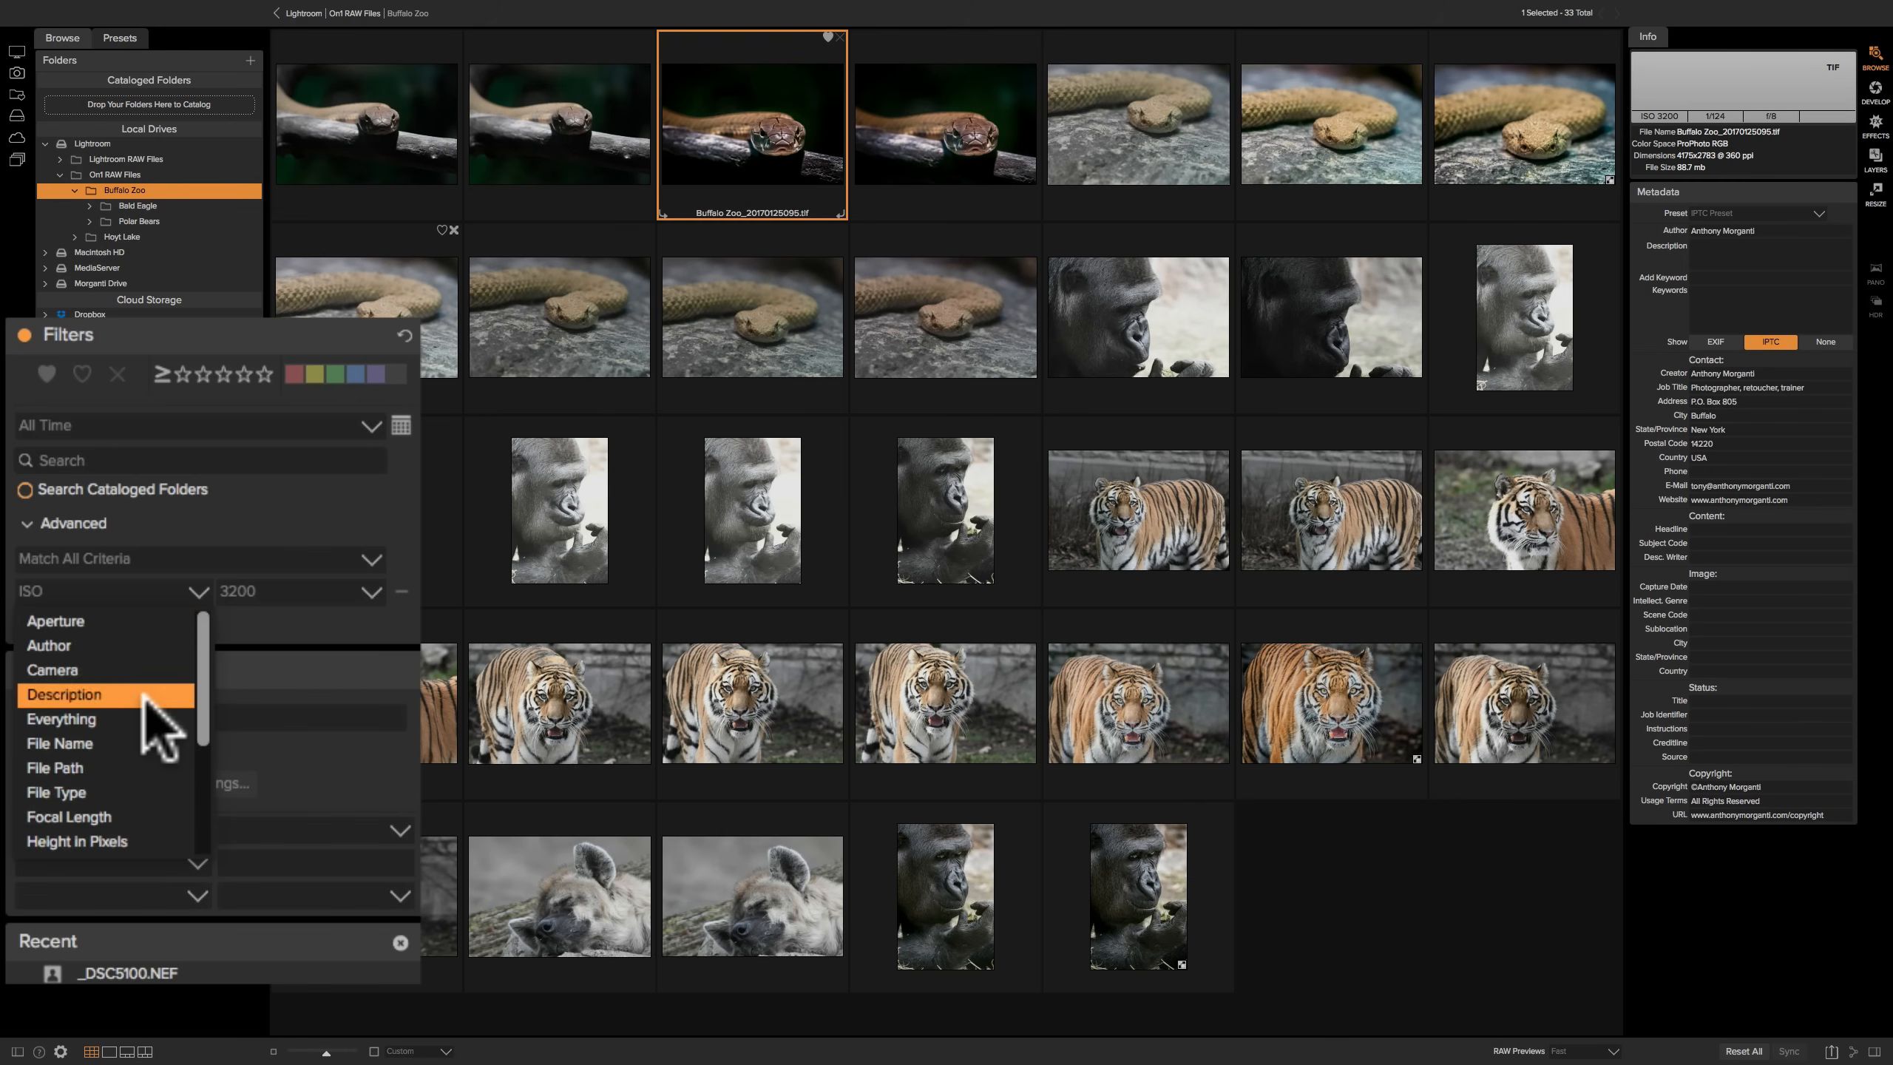
click(207, 618)
click(401, 594)
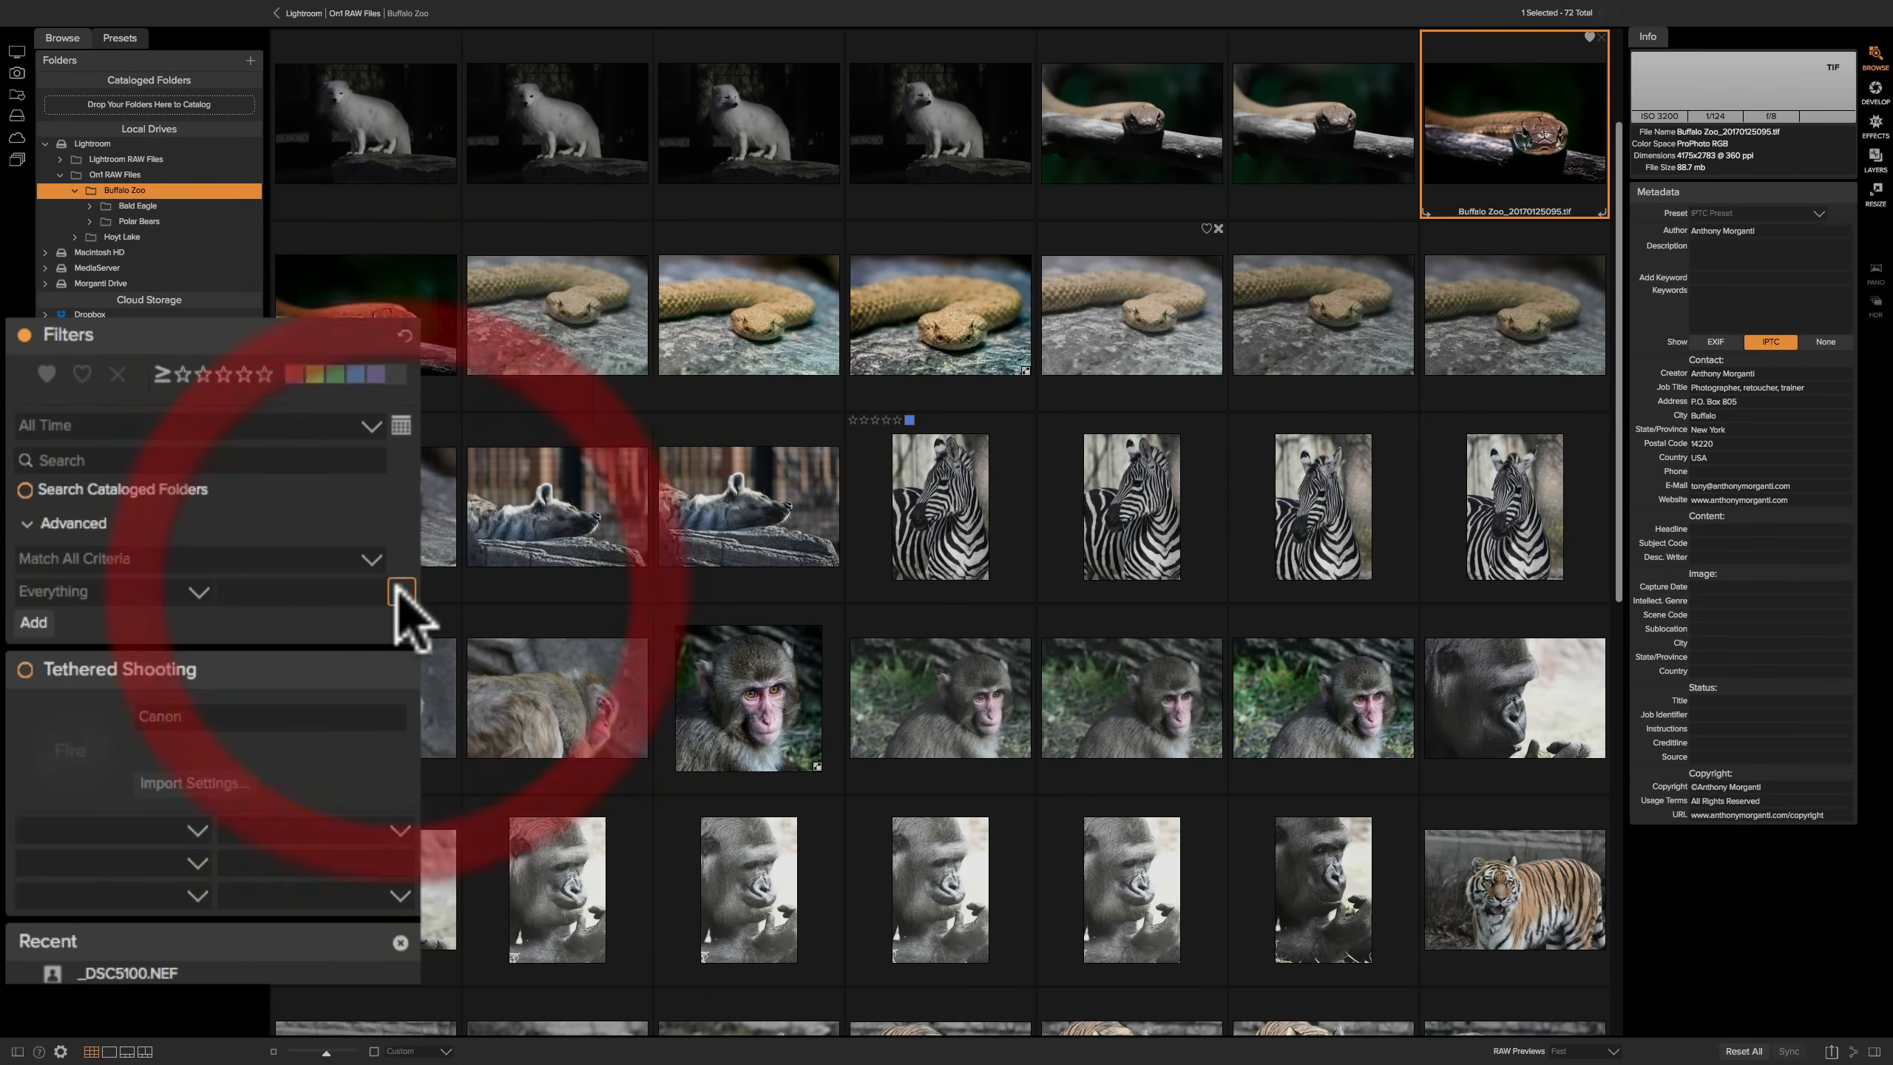